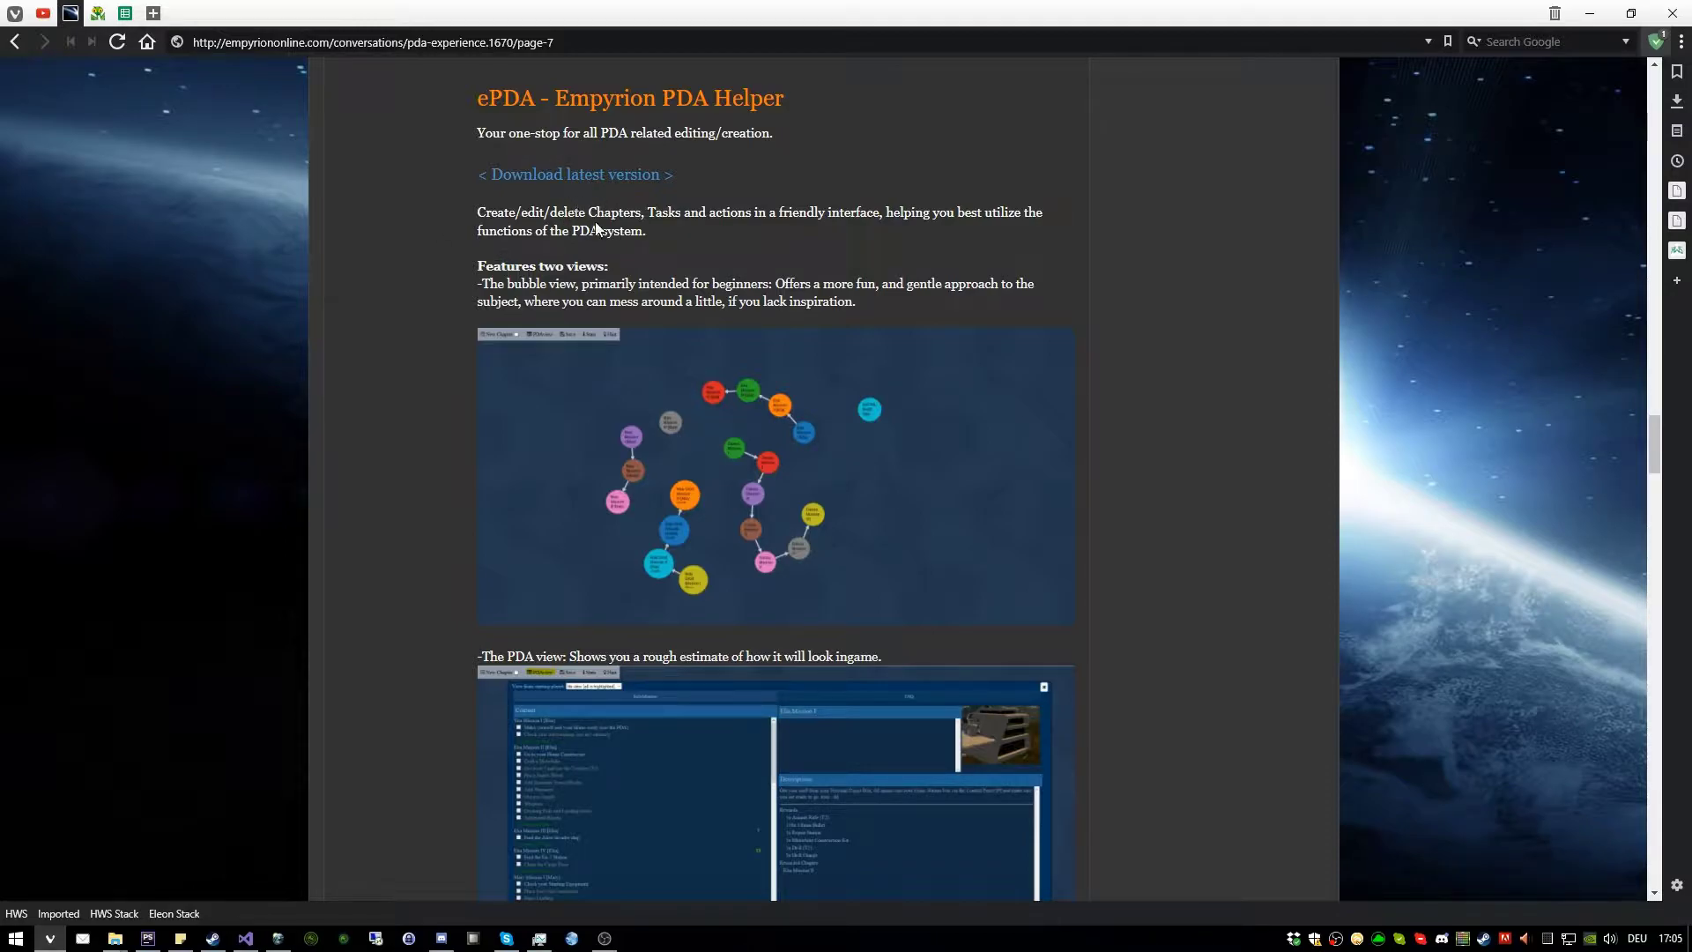
Launch ePDA v0.999 in the browser by opening emp_main.html from the Steam common folder
mouse_move(115, 938)
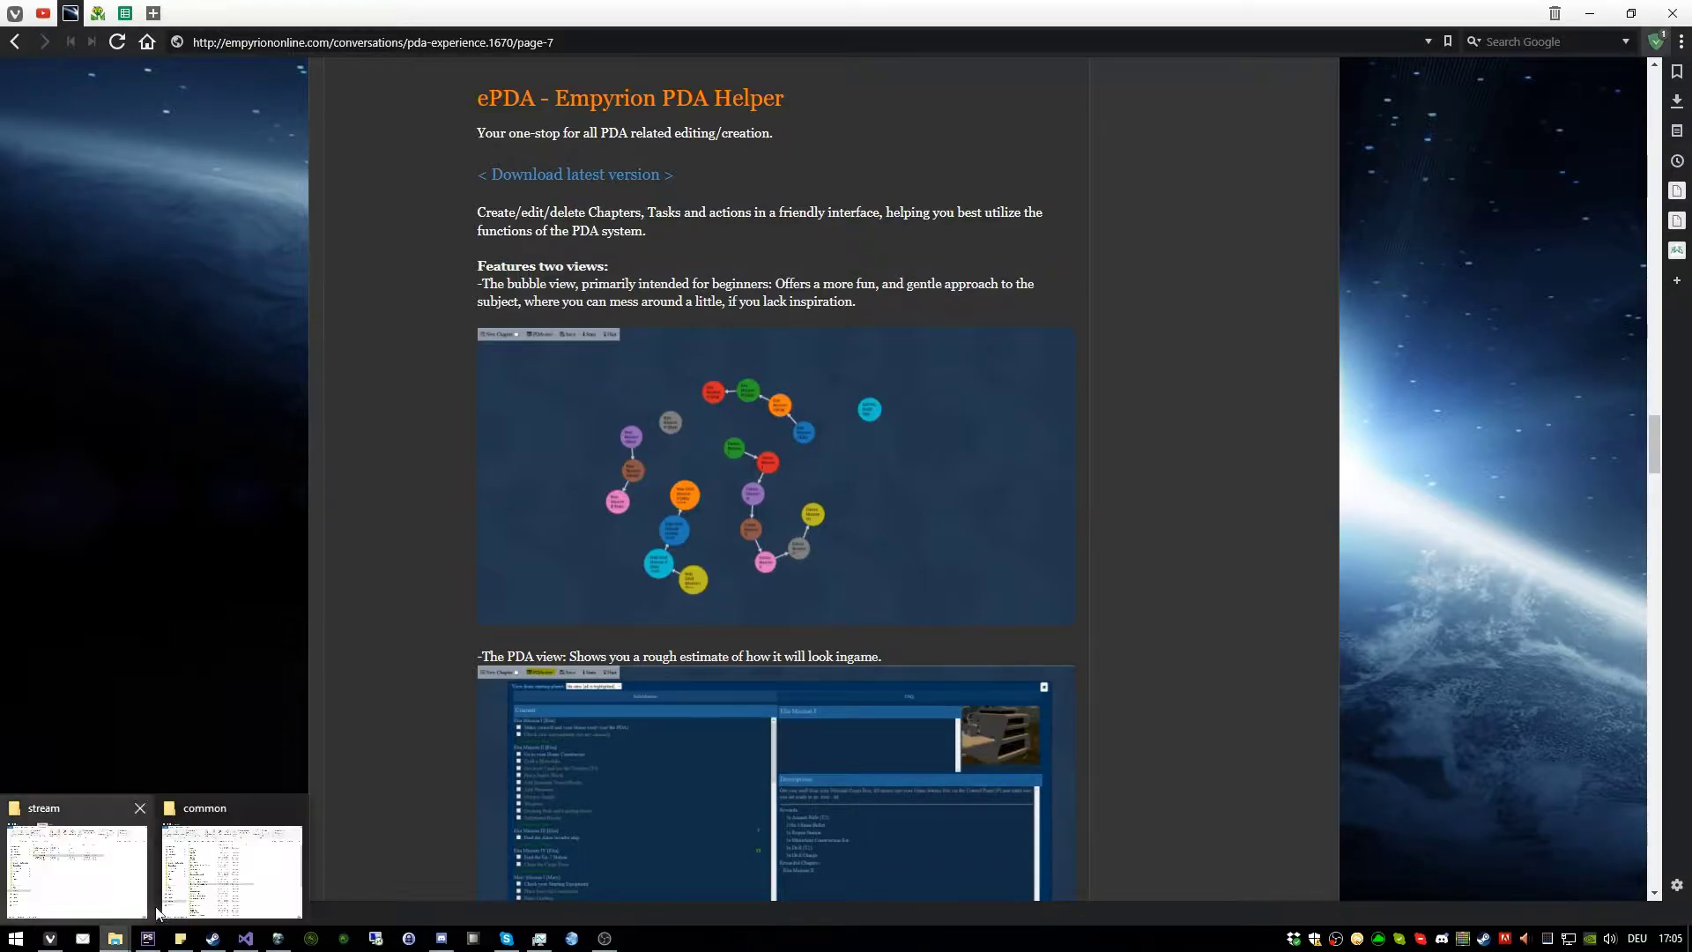
click(233, 881)
scroll(881, 617, down, 6)
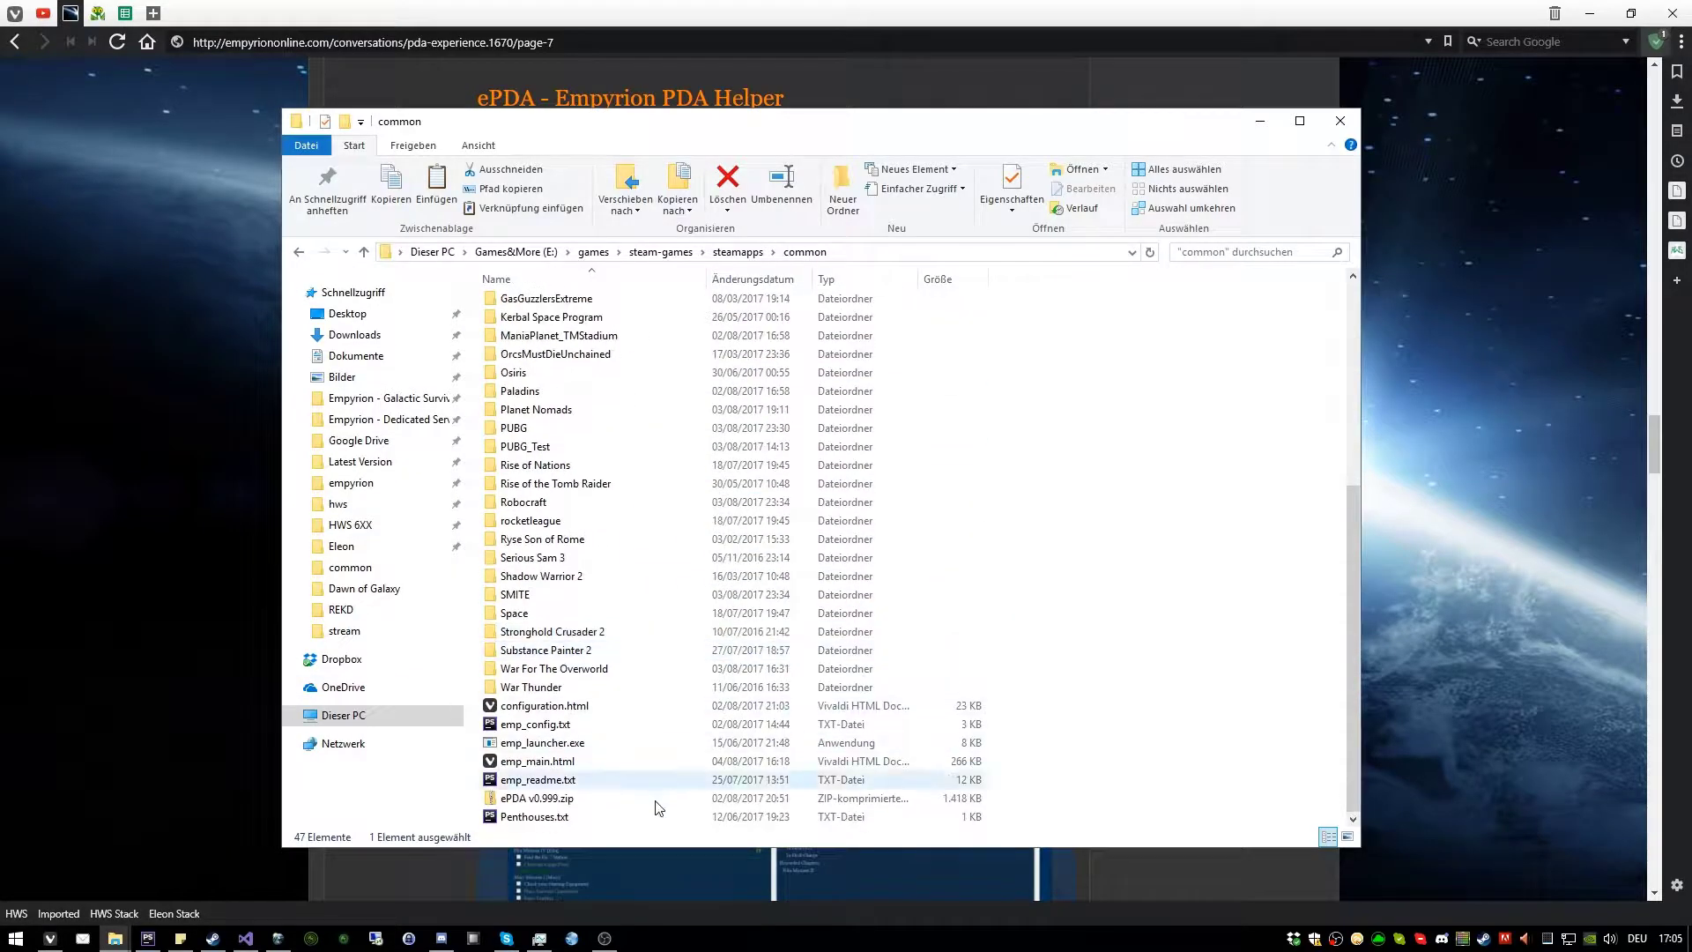
right_click(613, 809)
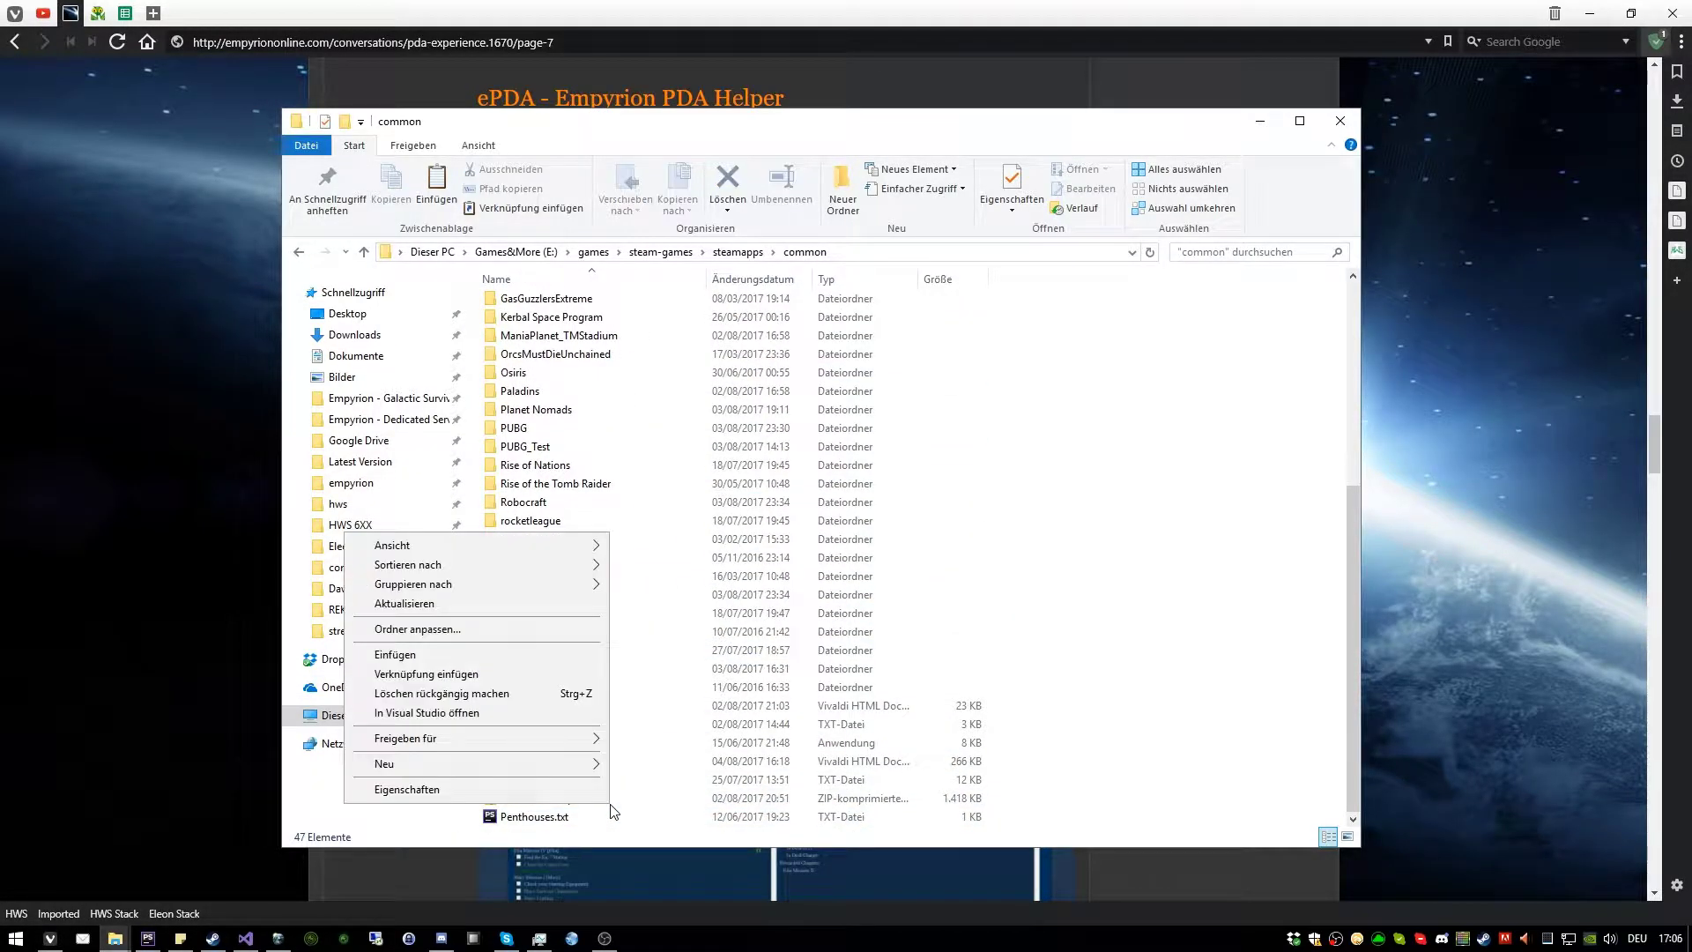
right_click(744, 799)
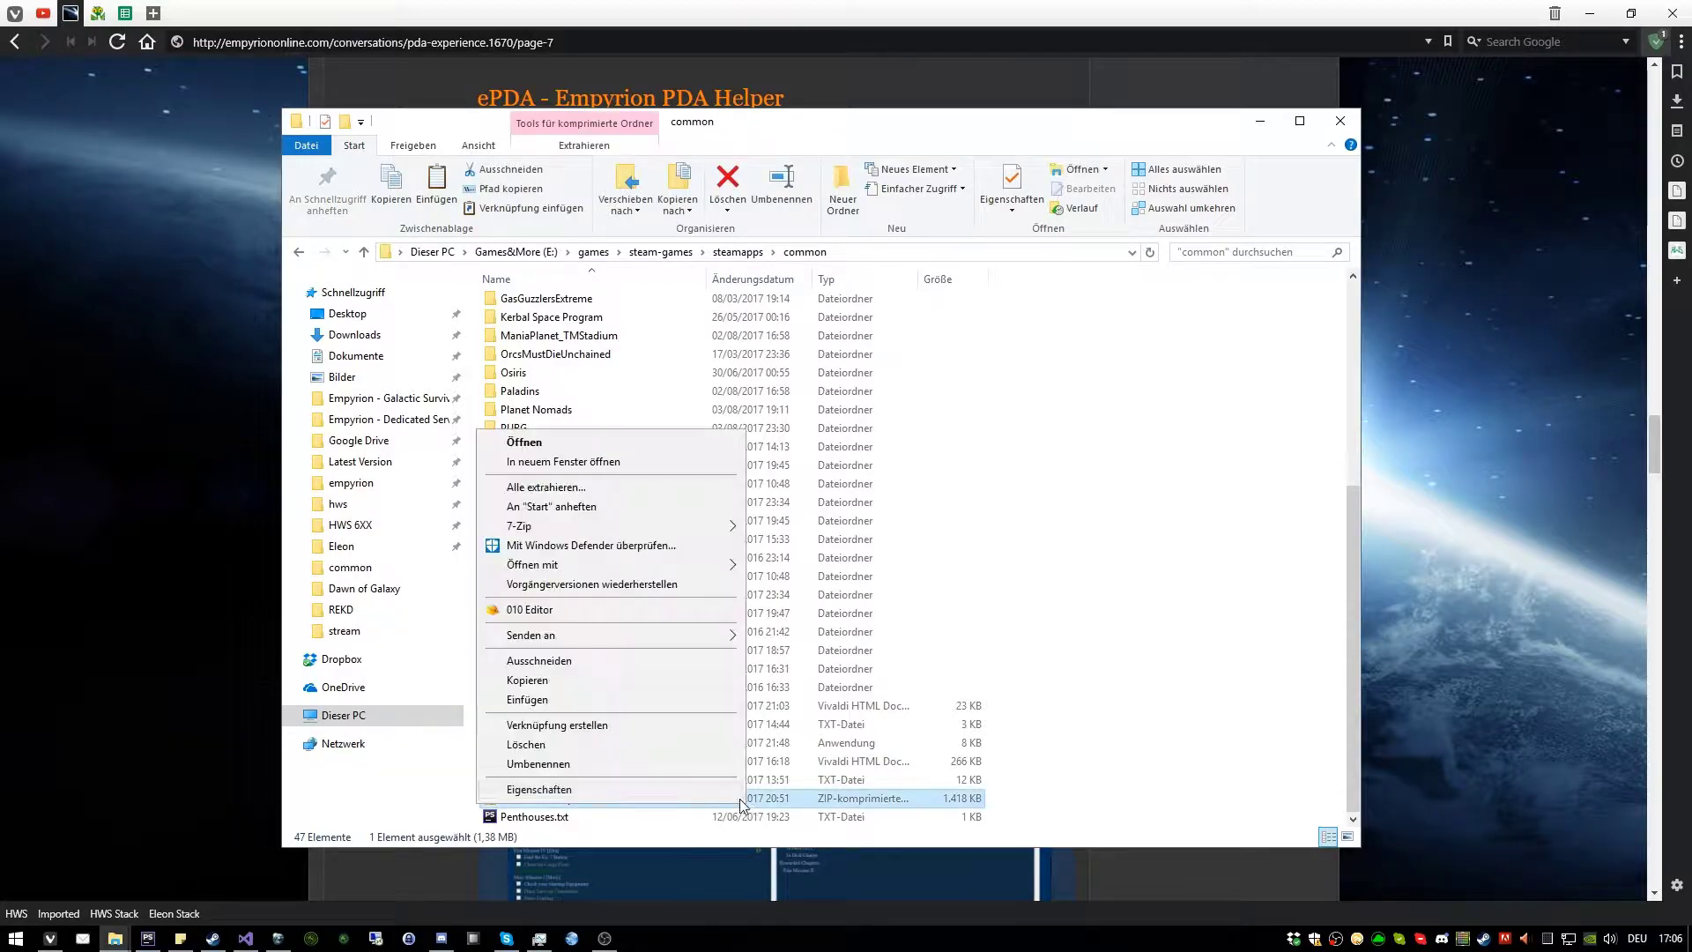
click(1086, 679)
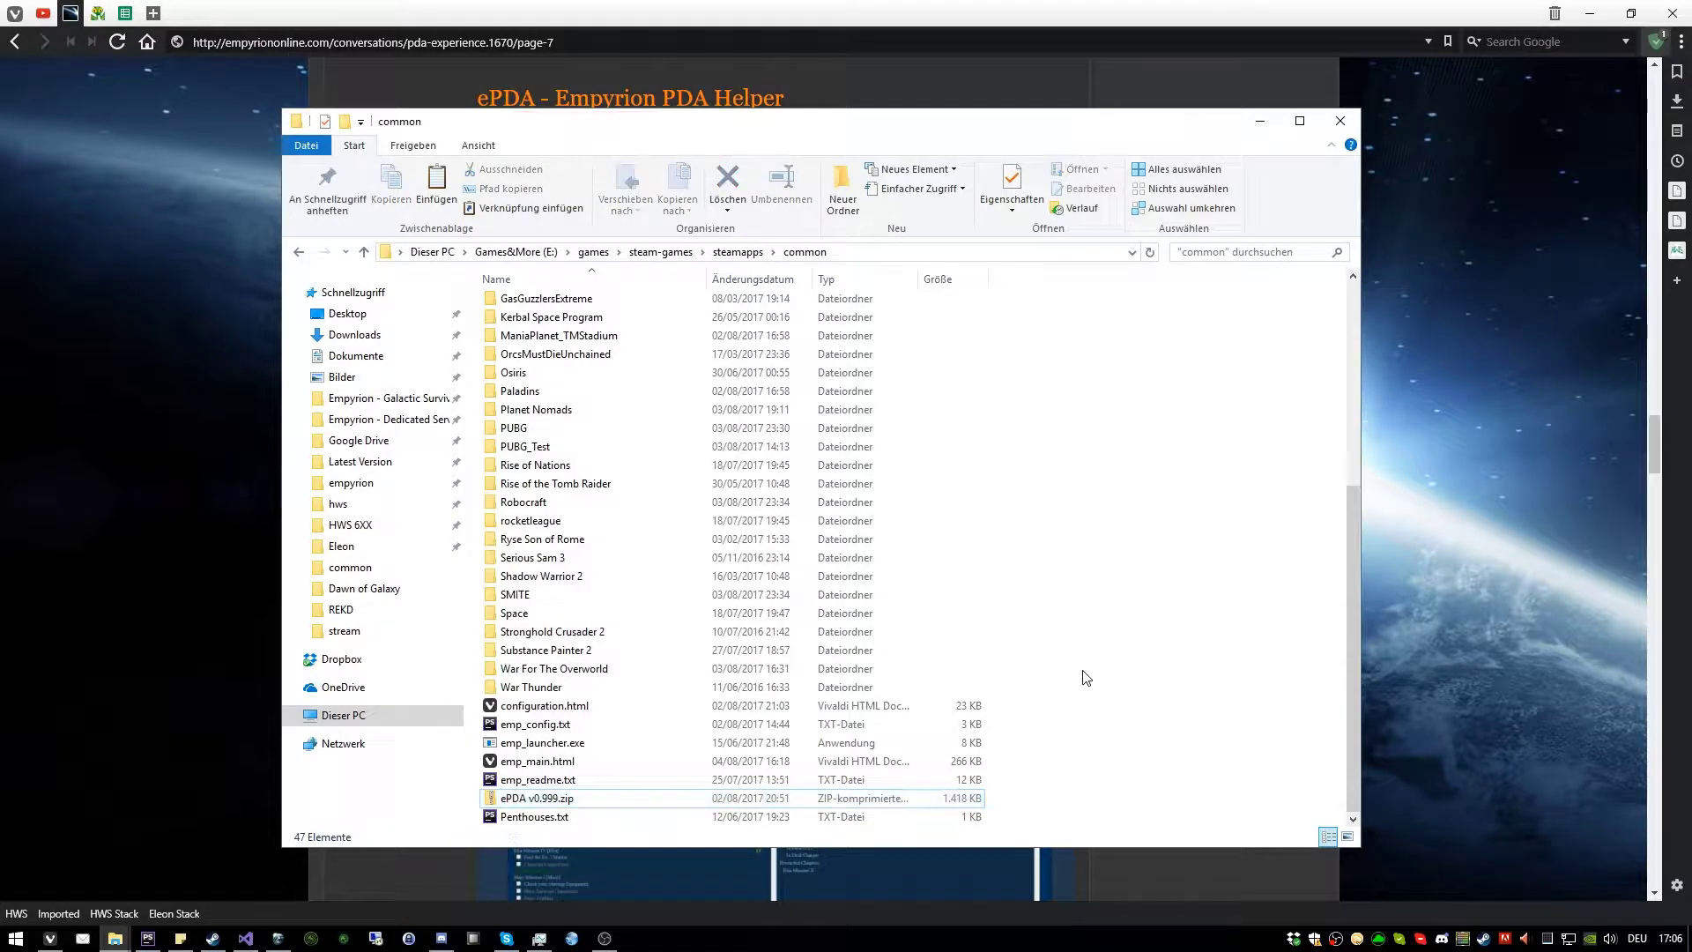
double_click(564, 763)
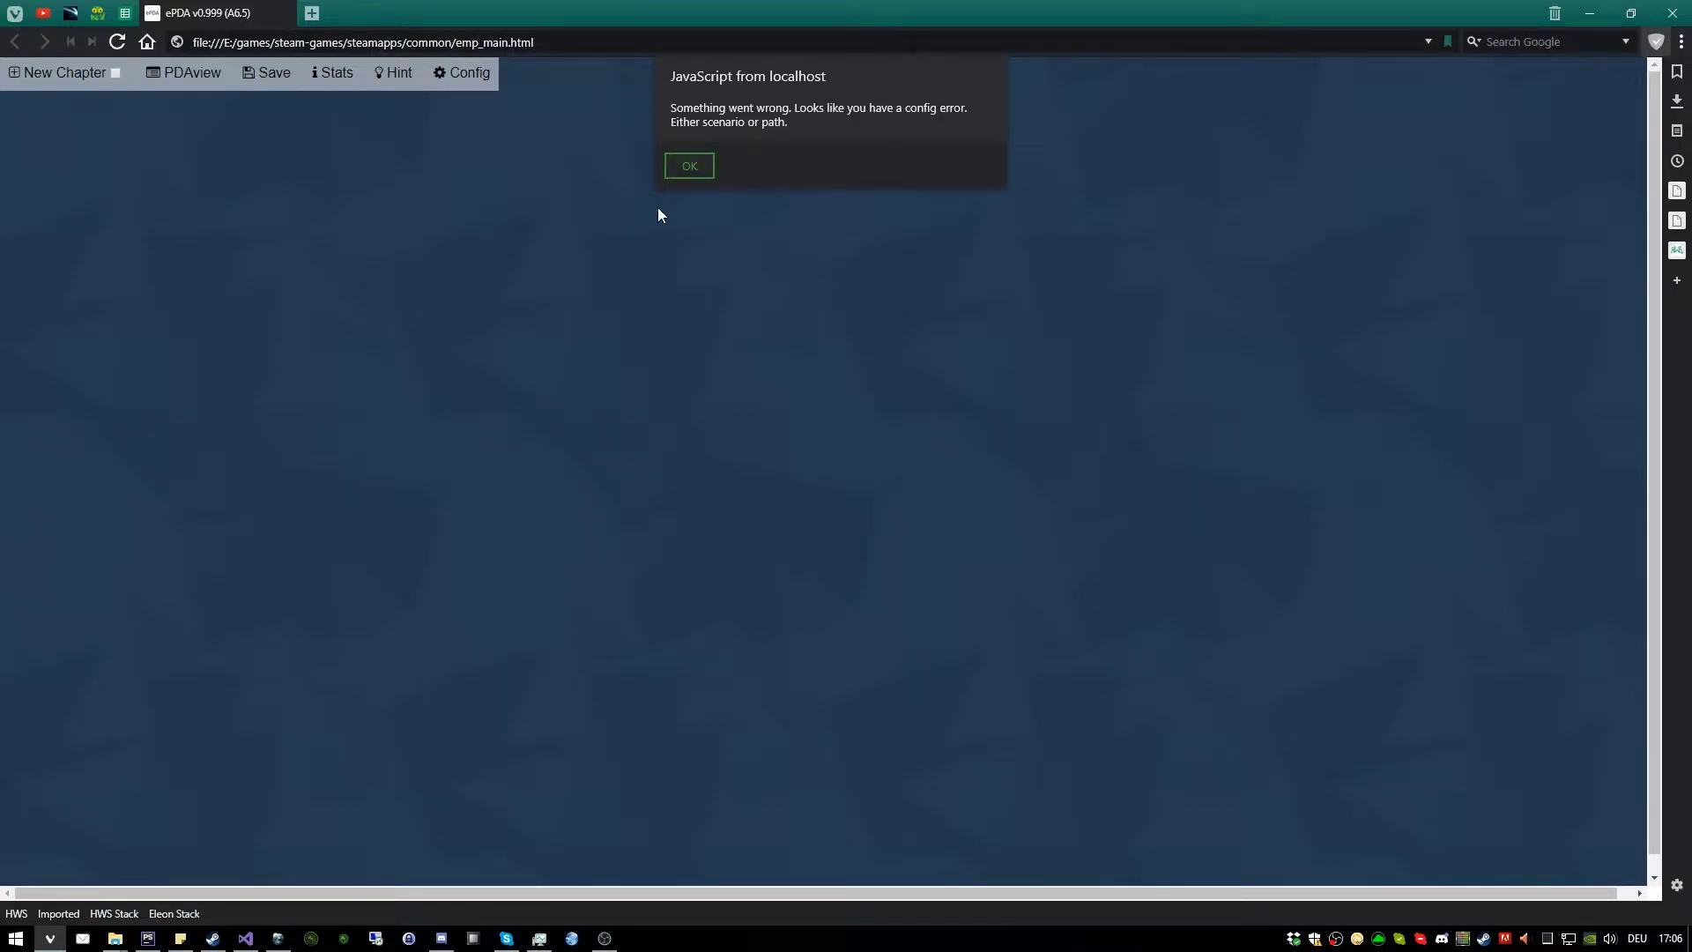
Dismiss ePDA's config error alert with OK
click(691, 167)
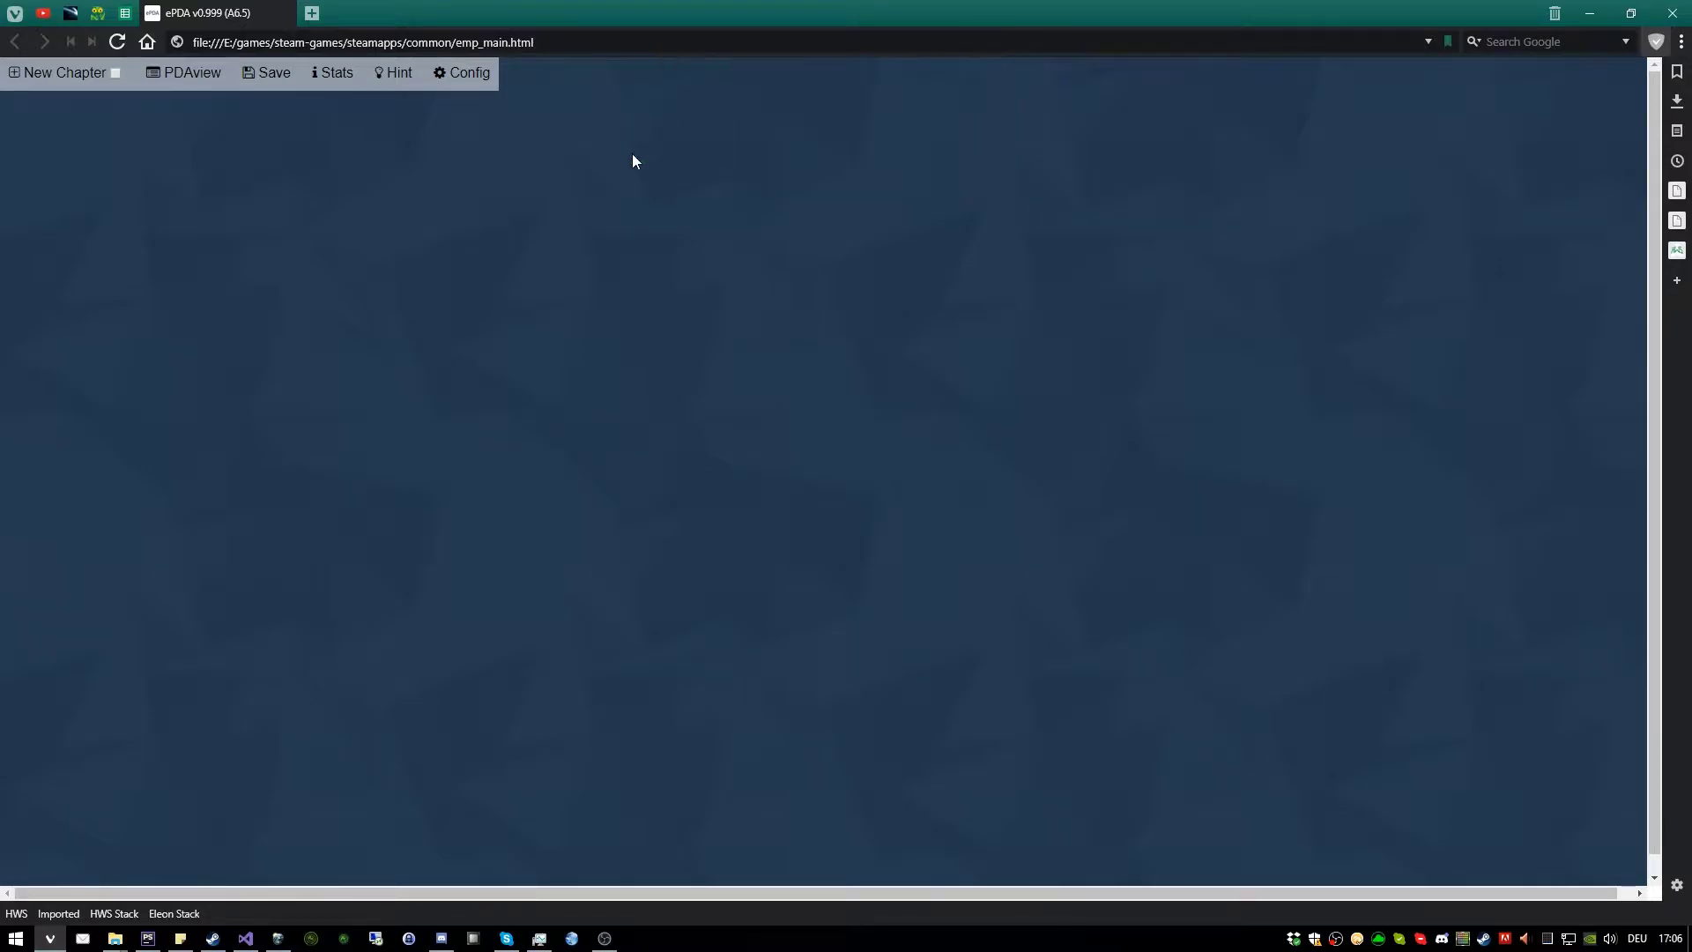
Set FullUrl to the Empyrion - Galactic Survival game folder path copied from Explorer
click(469, 73)
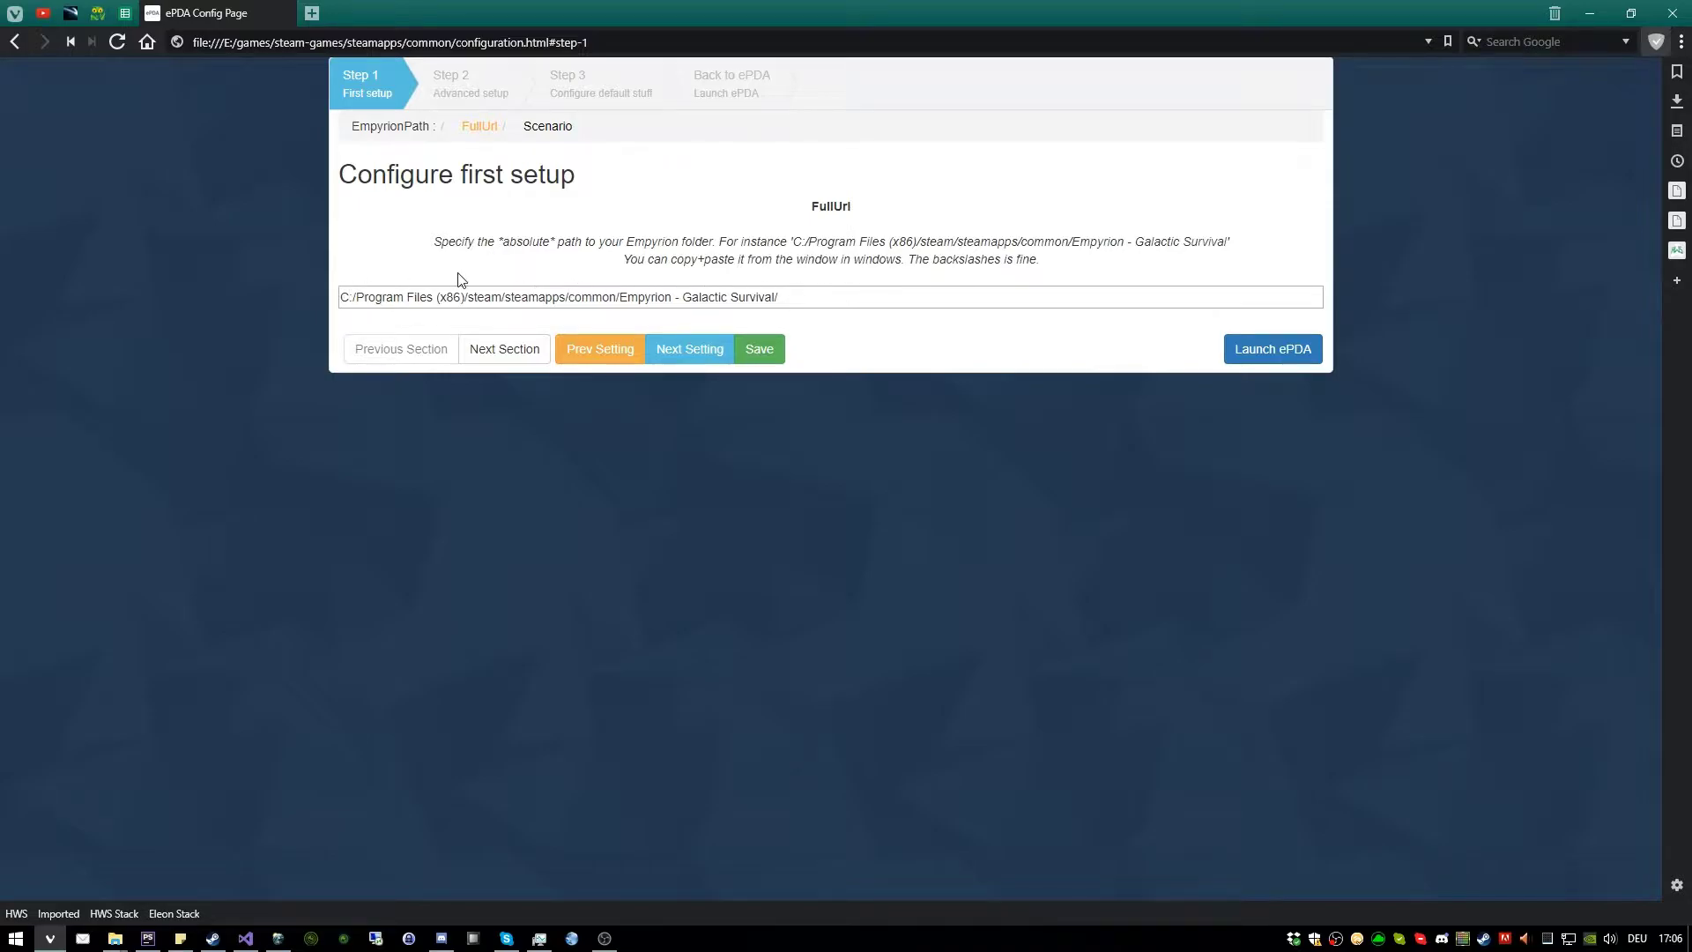
key(alt+Tab)
key(alt+Tab)
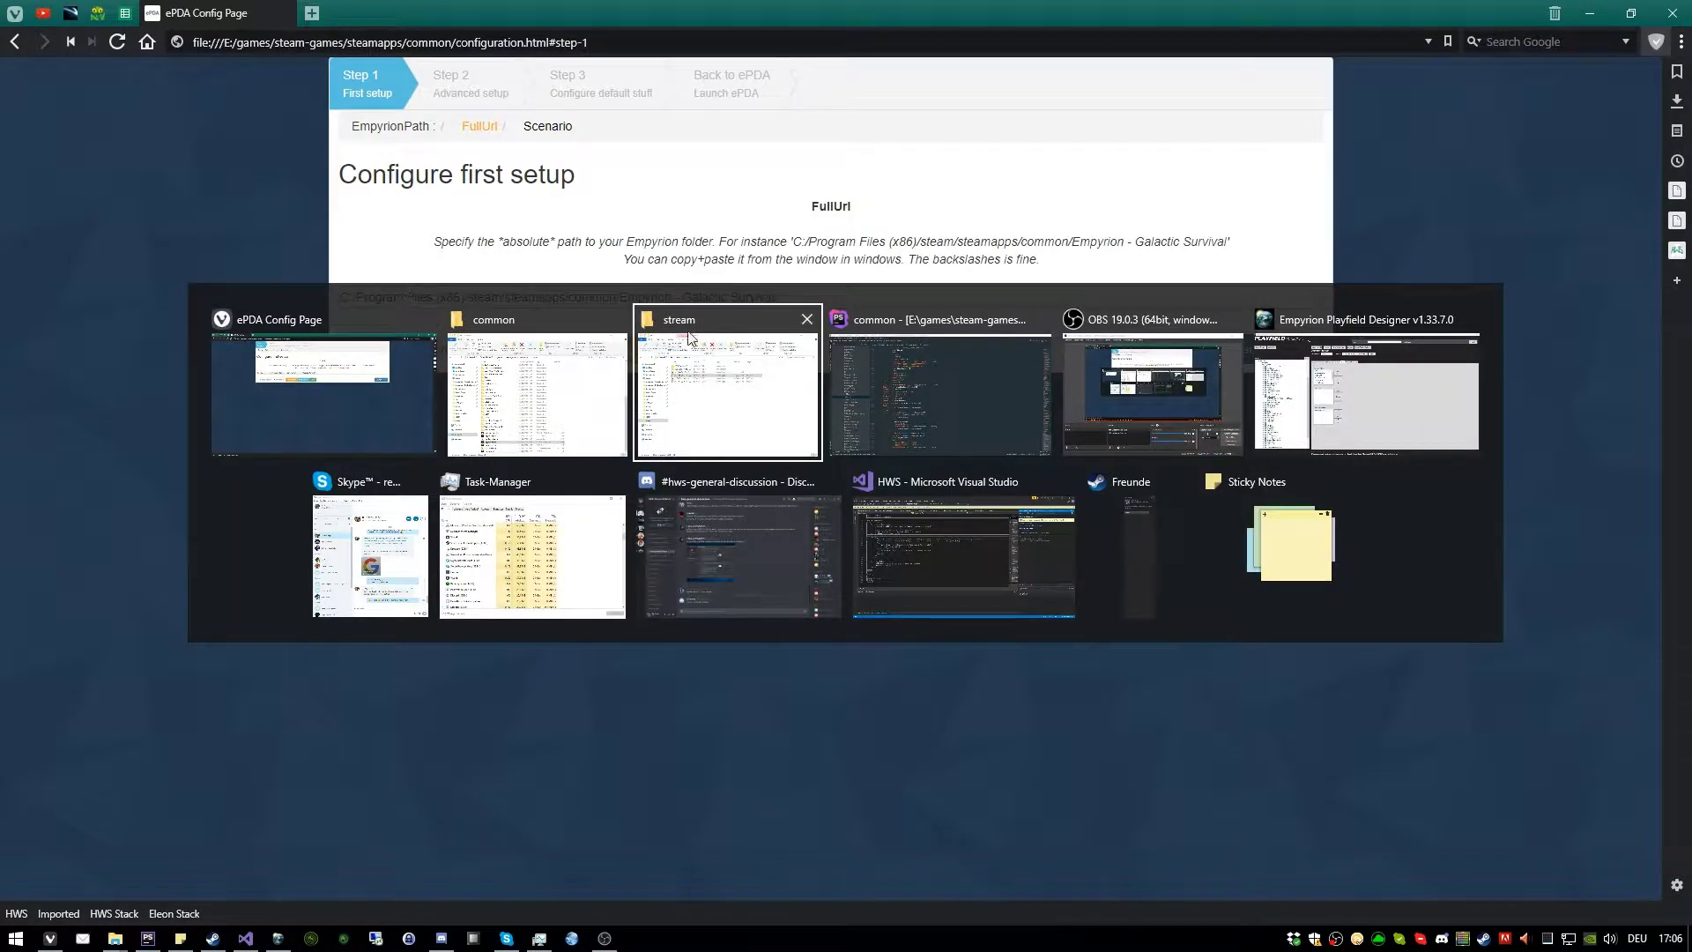
click(555, 397)
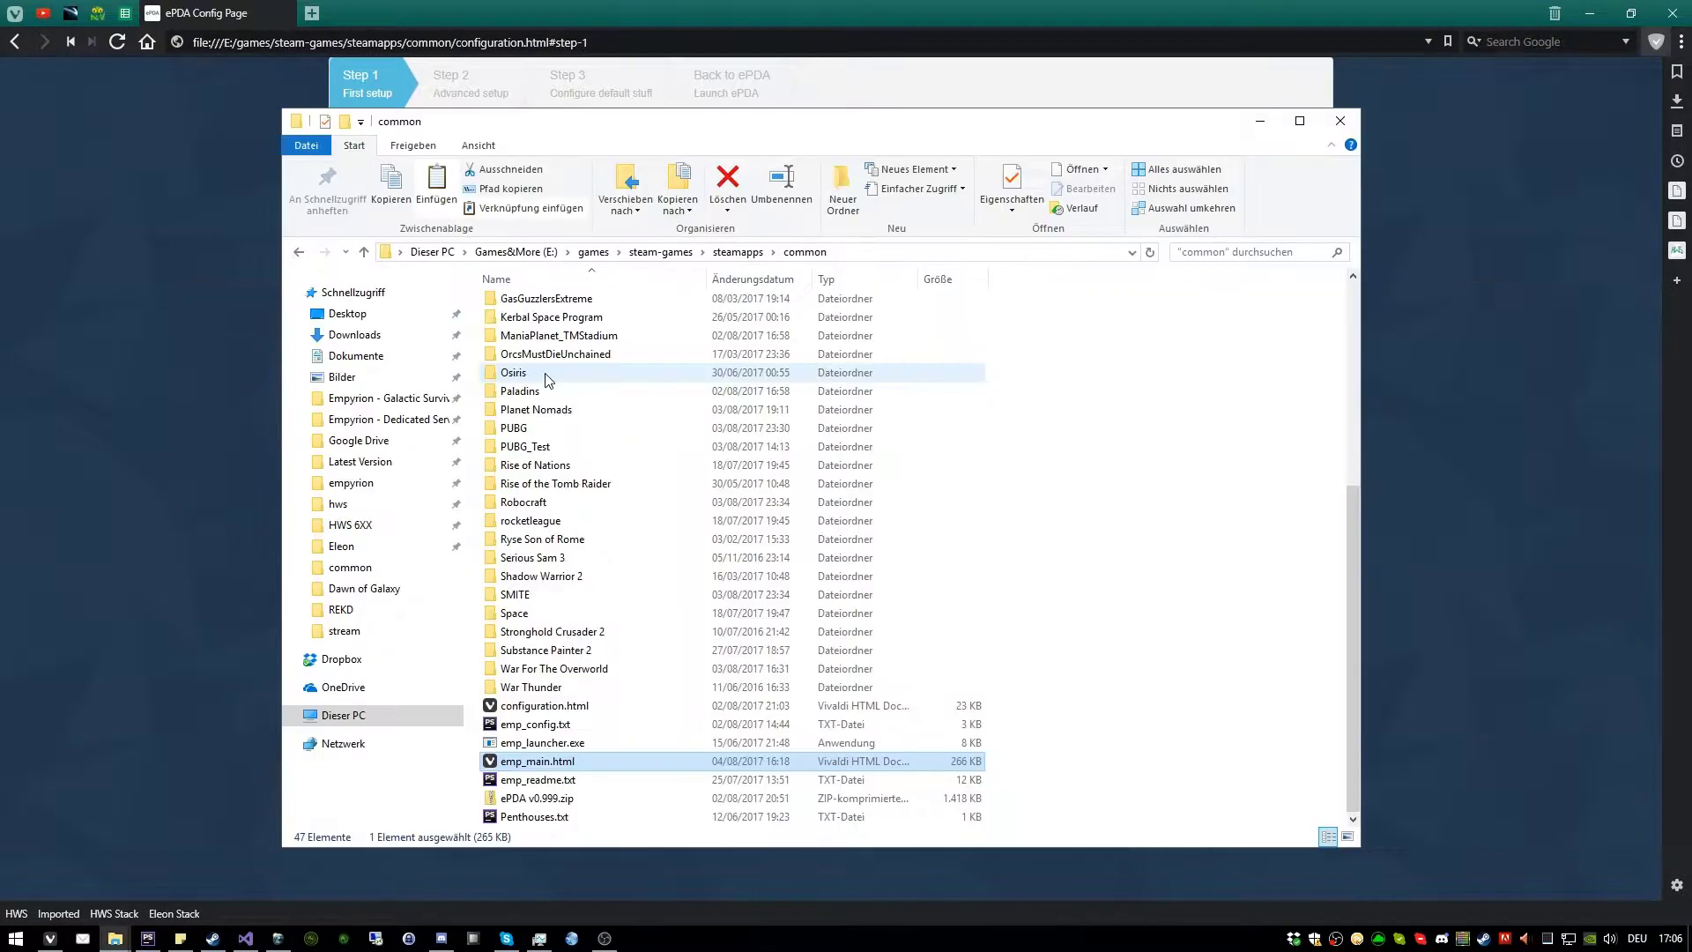
click(388, 401)
click(1032, 253)
key(ctrl+c)
click(120, 344)
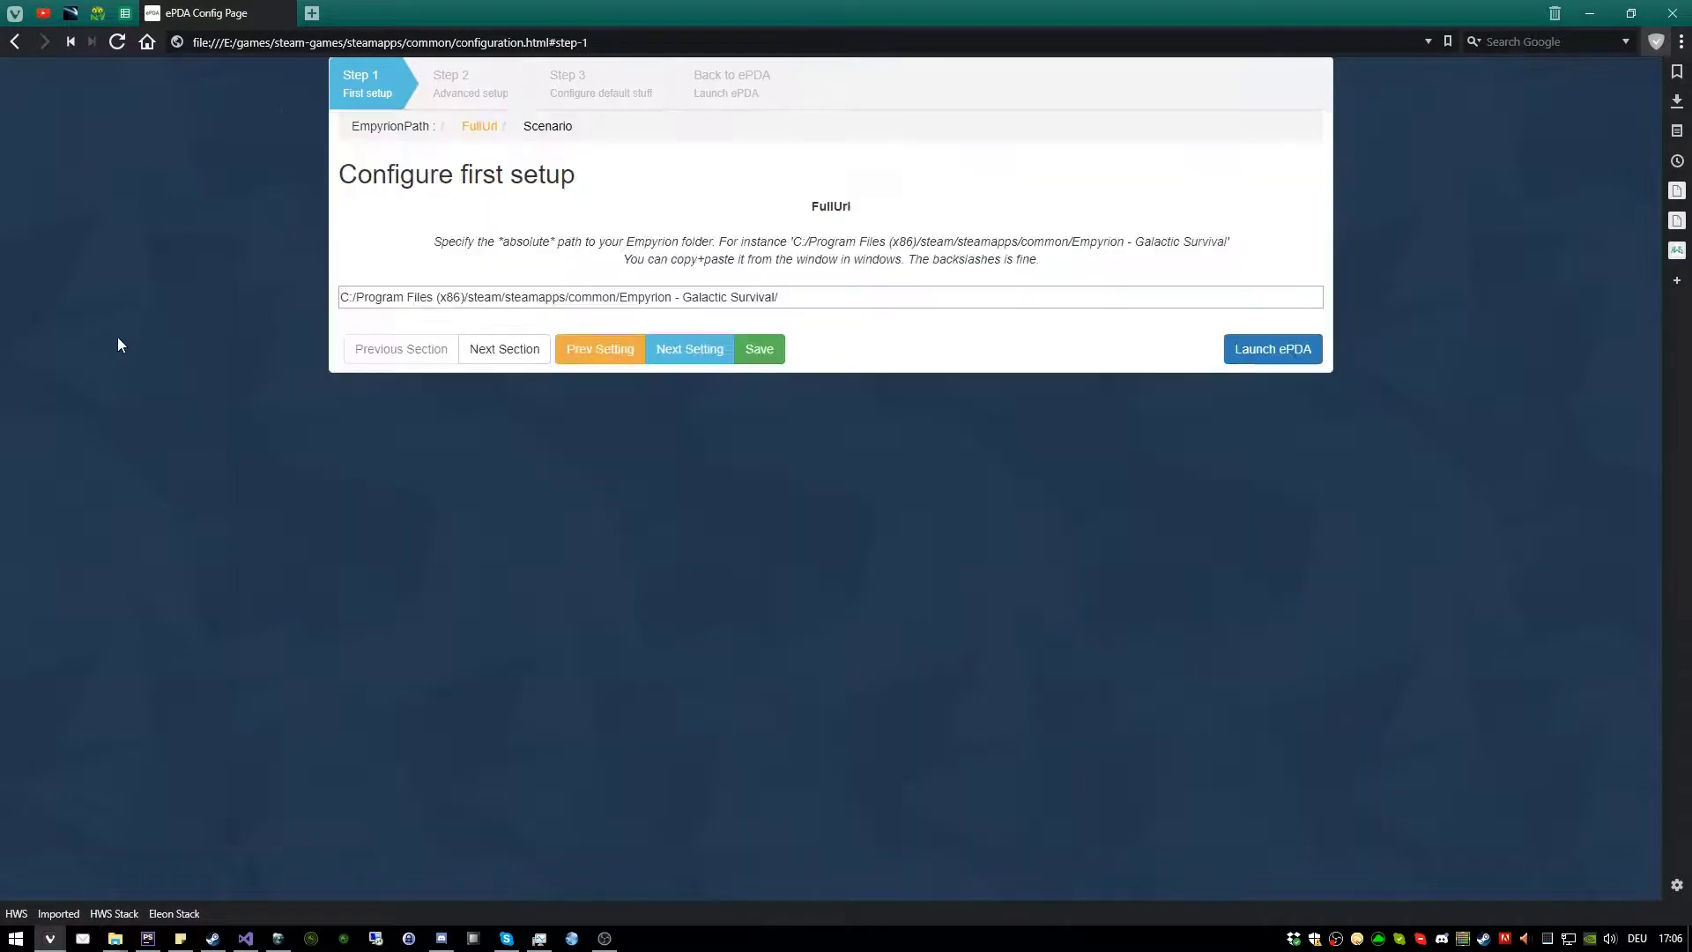
triple_click(796, 296)
key(ctrl+v)
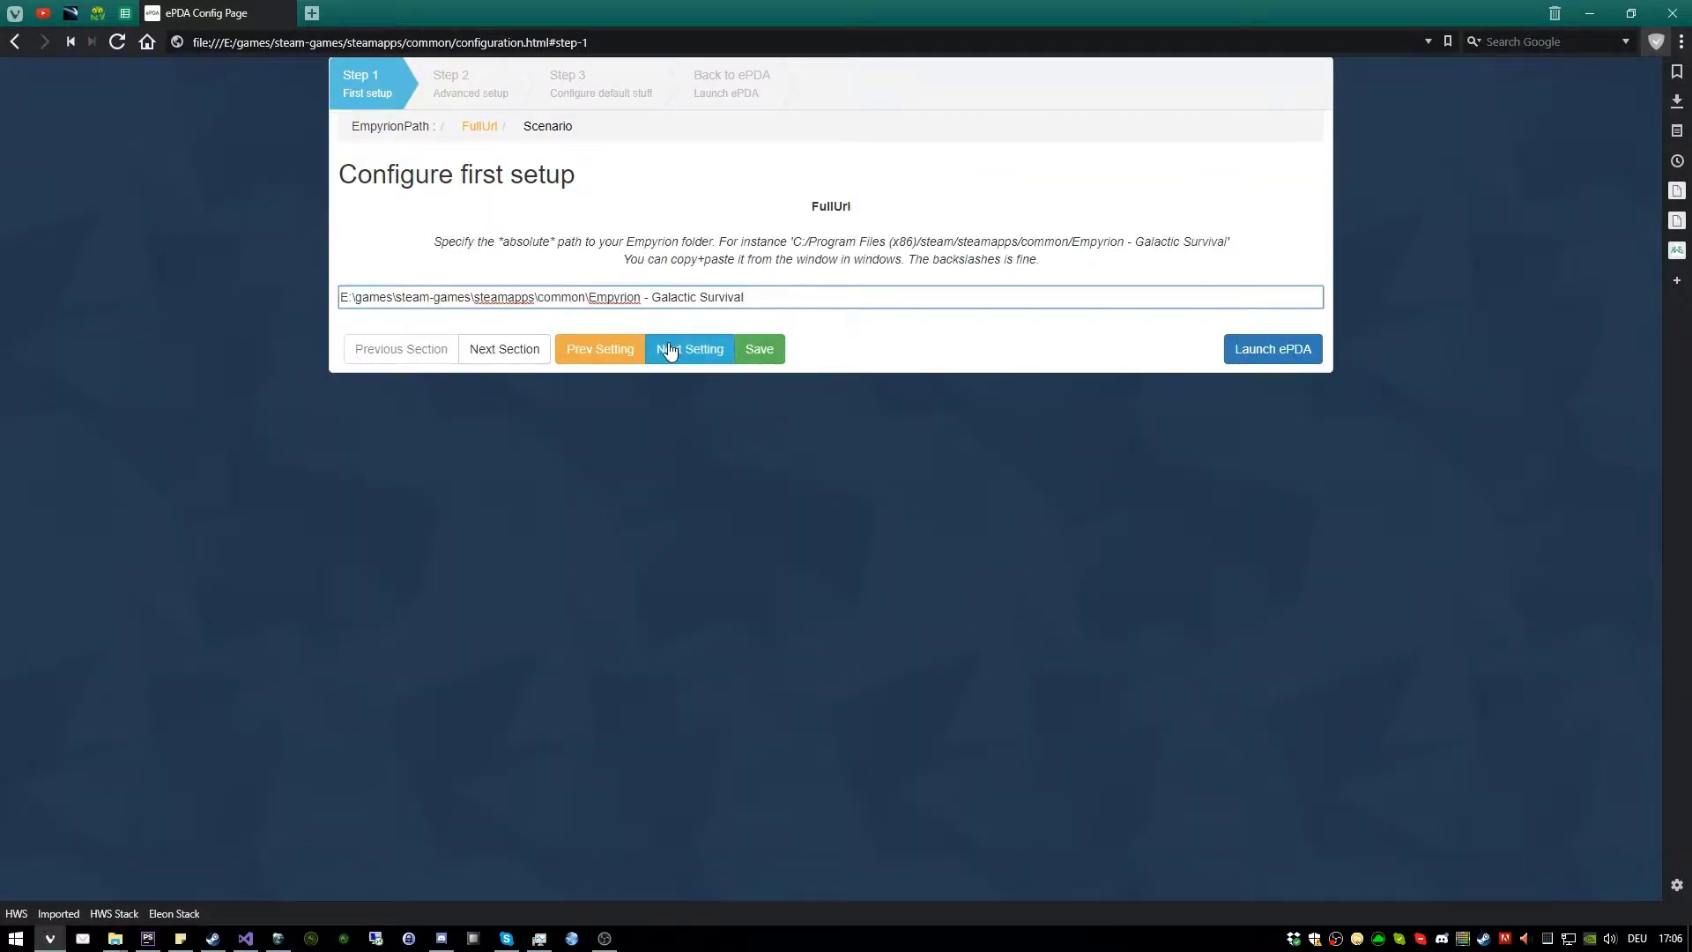
Change the Scenario from Dawn of galaxy to REKD and generate the config
click(669, 351)
triple_click(487, 298)
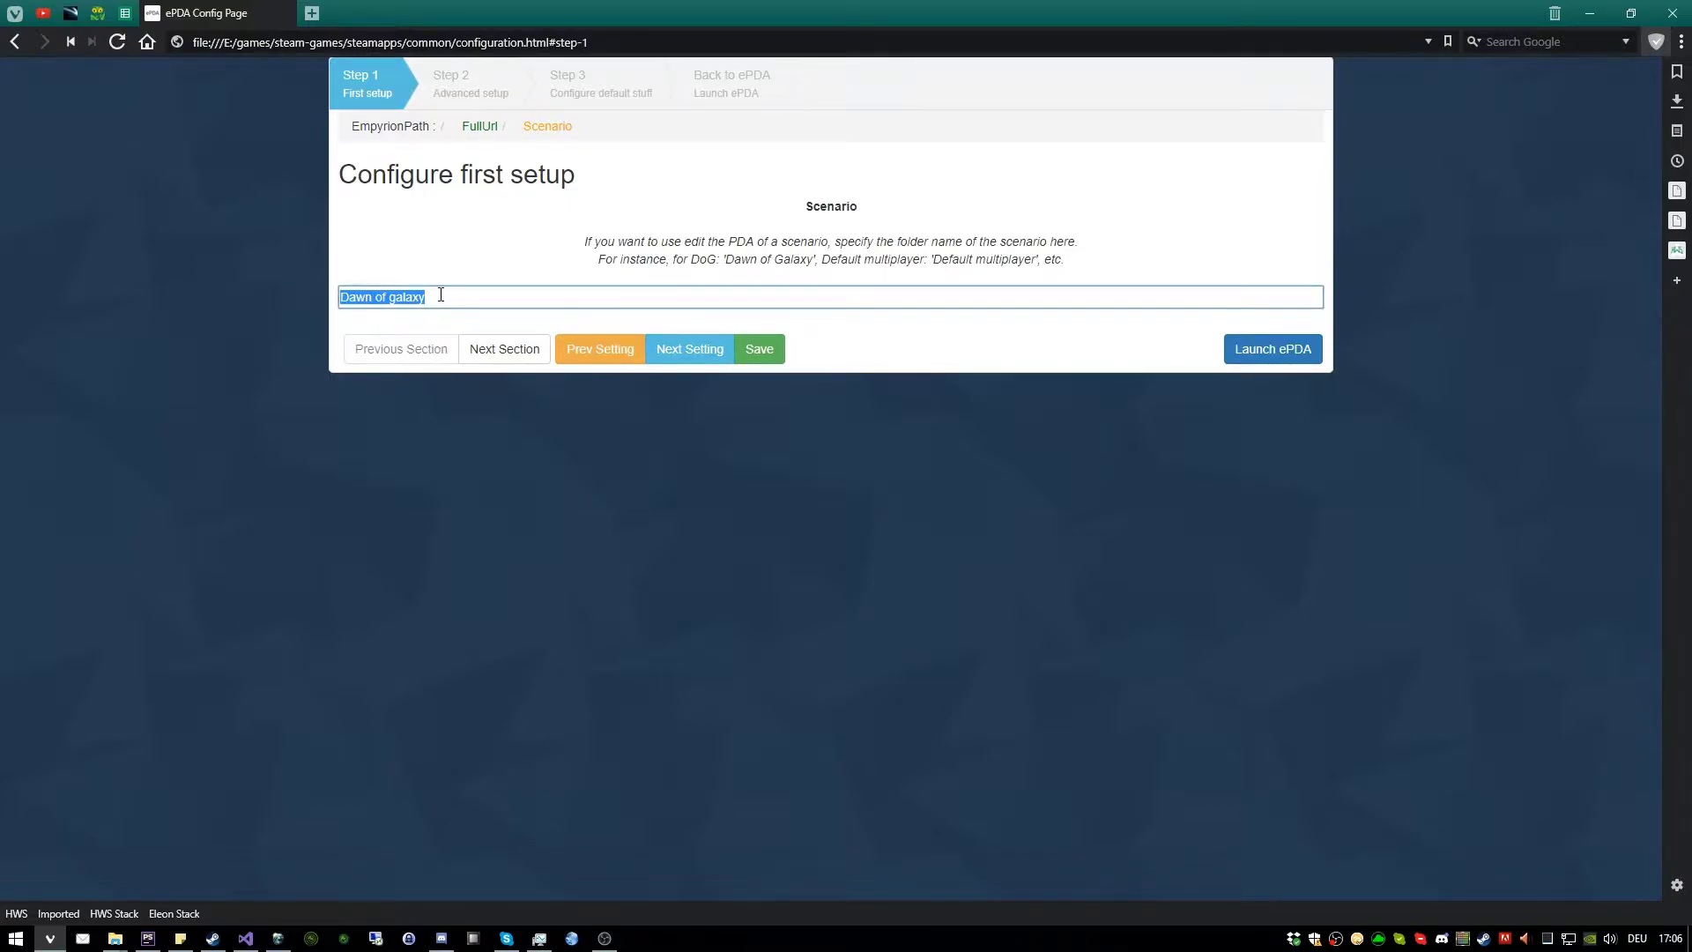
text(REKD)
drag(440, 296, 181, 285)
click(415, 298)
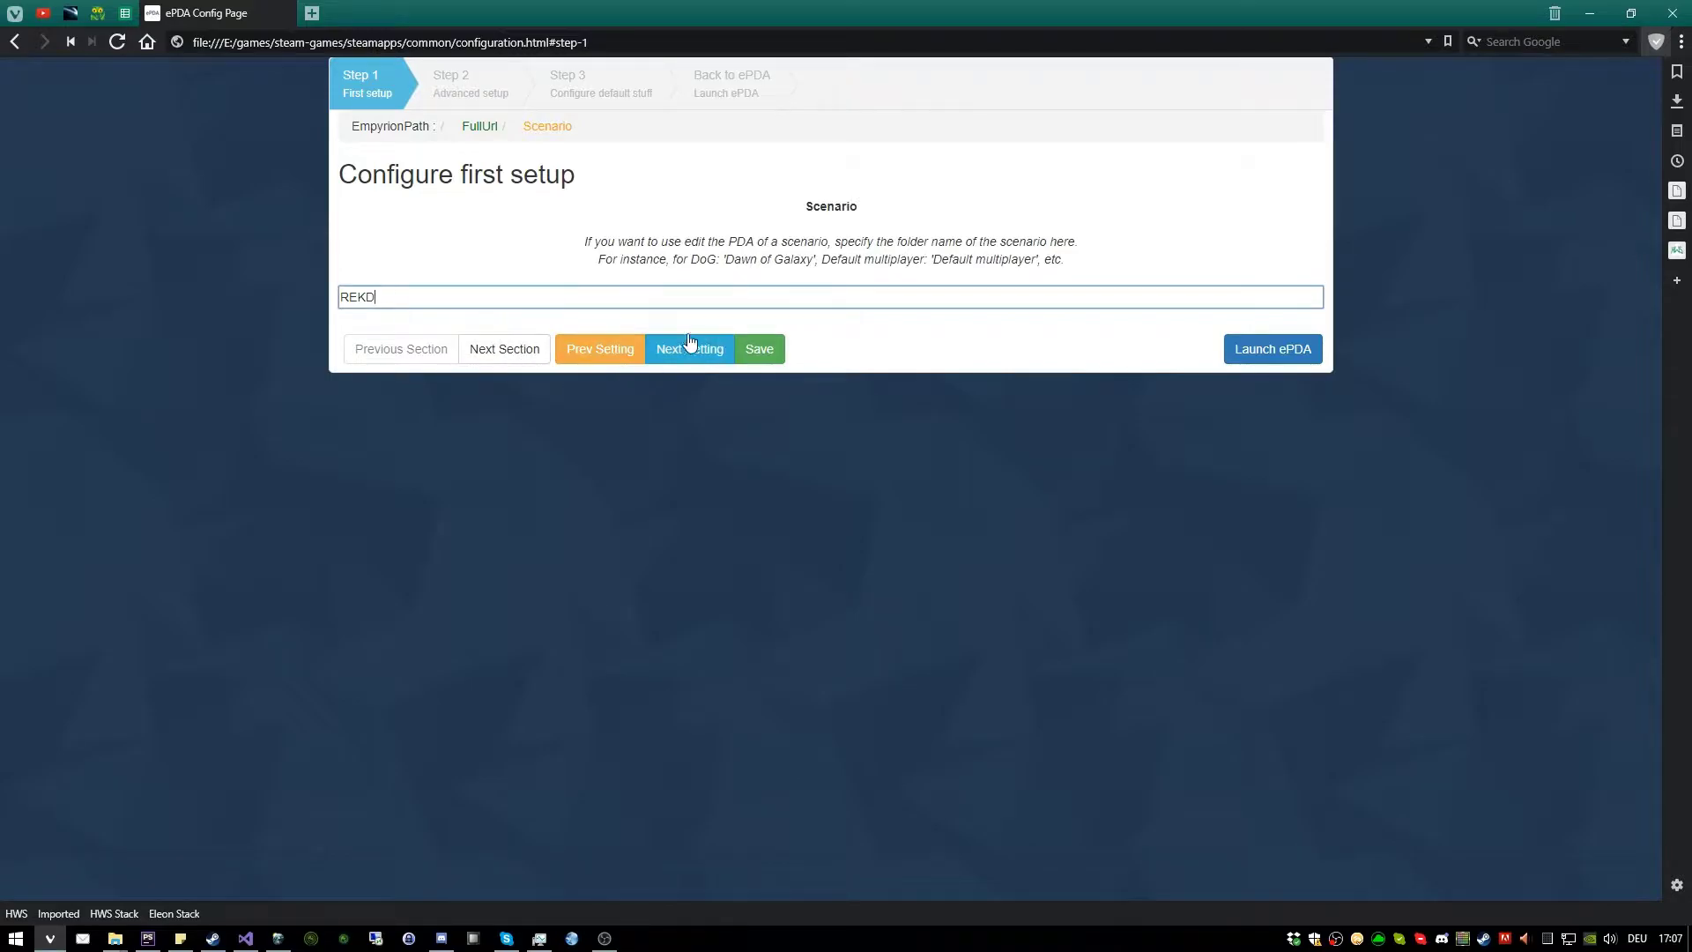
click(753, 350)
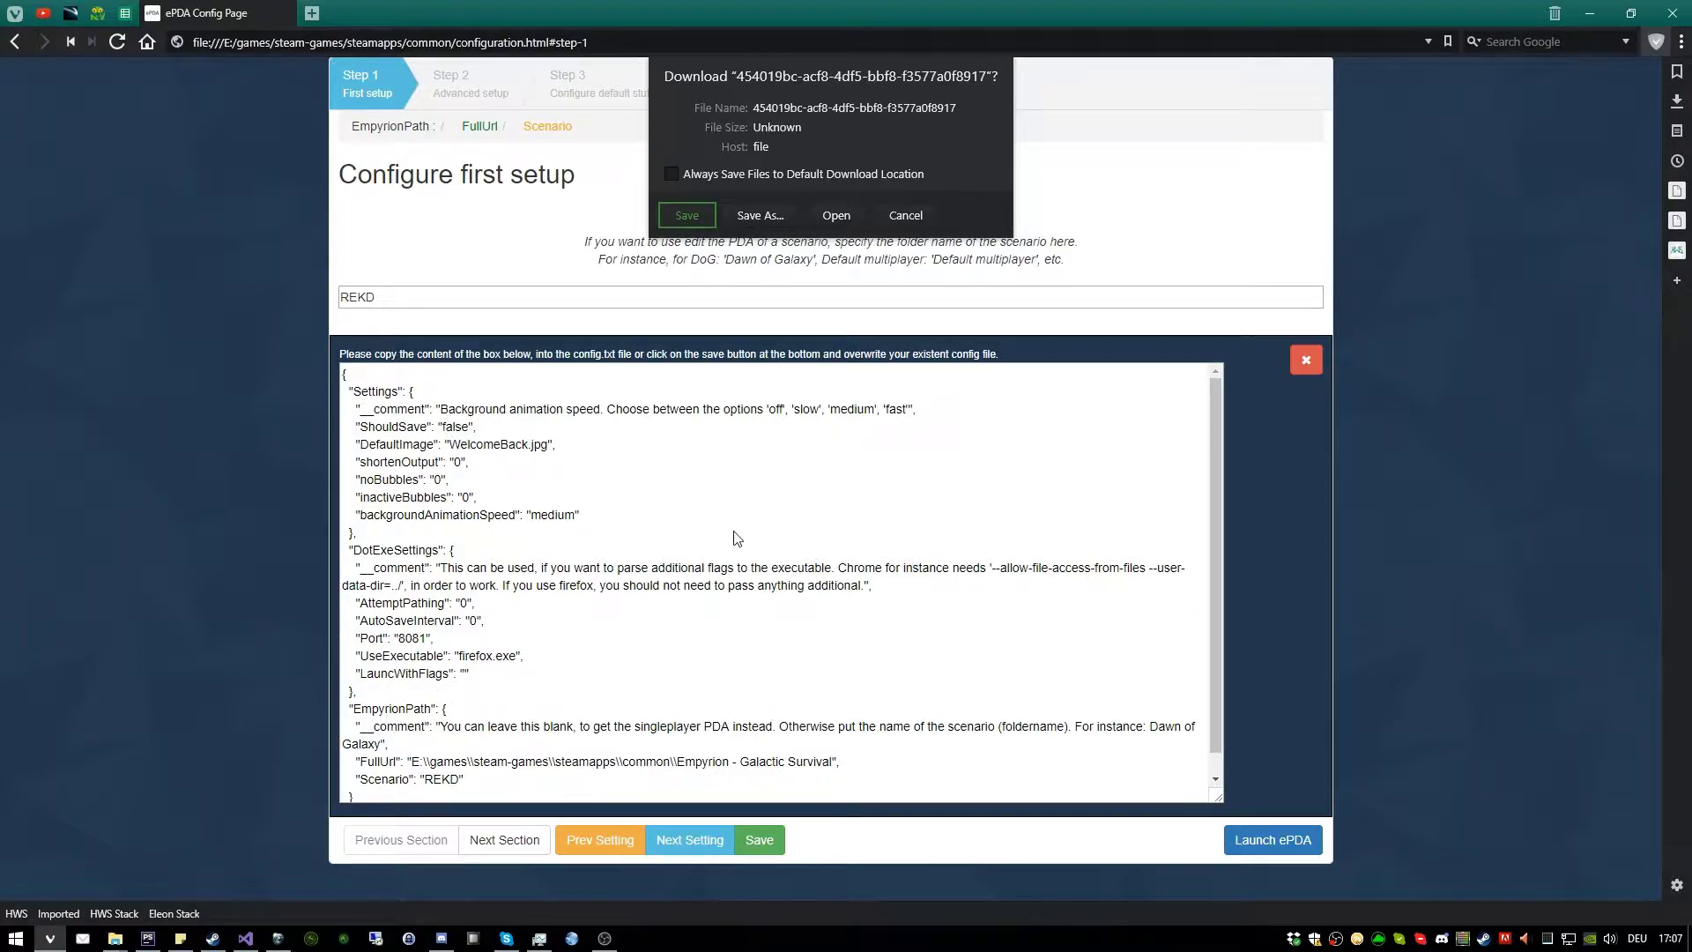
Overwrite emp_config.txt with the new config and relaunch ePDA on the REKD scenario
click(769, 215)
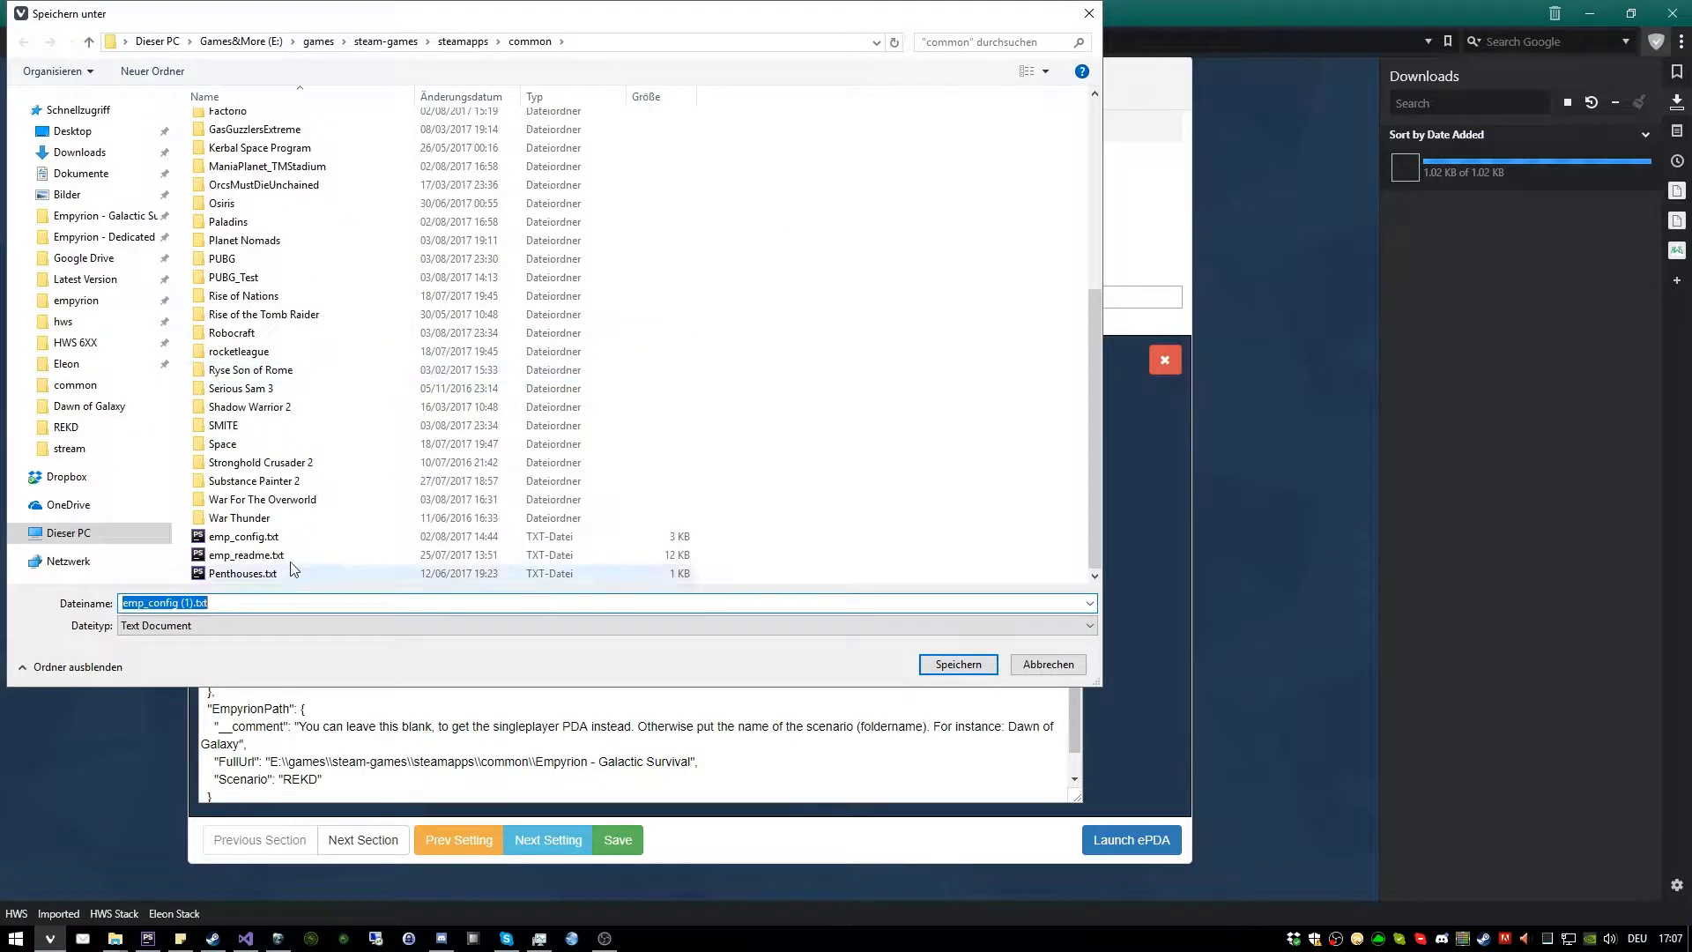
click(321, 537)
double_click(321, 537)
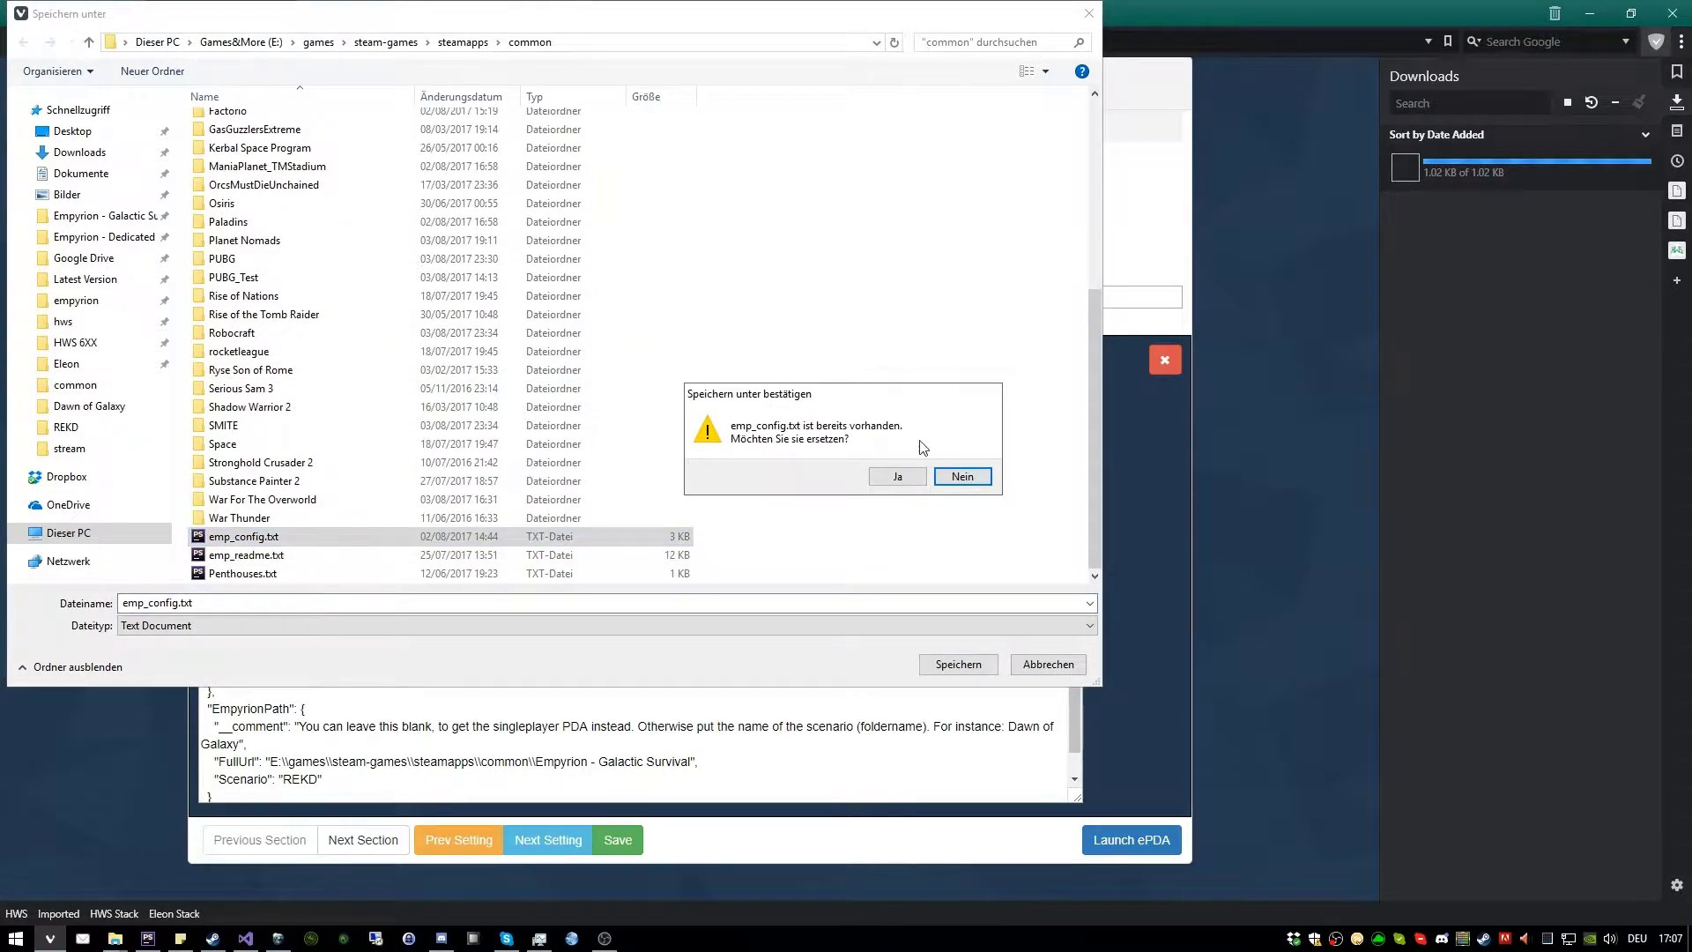
click(903, 478)
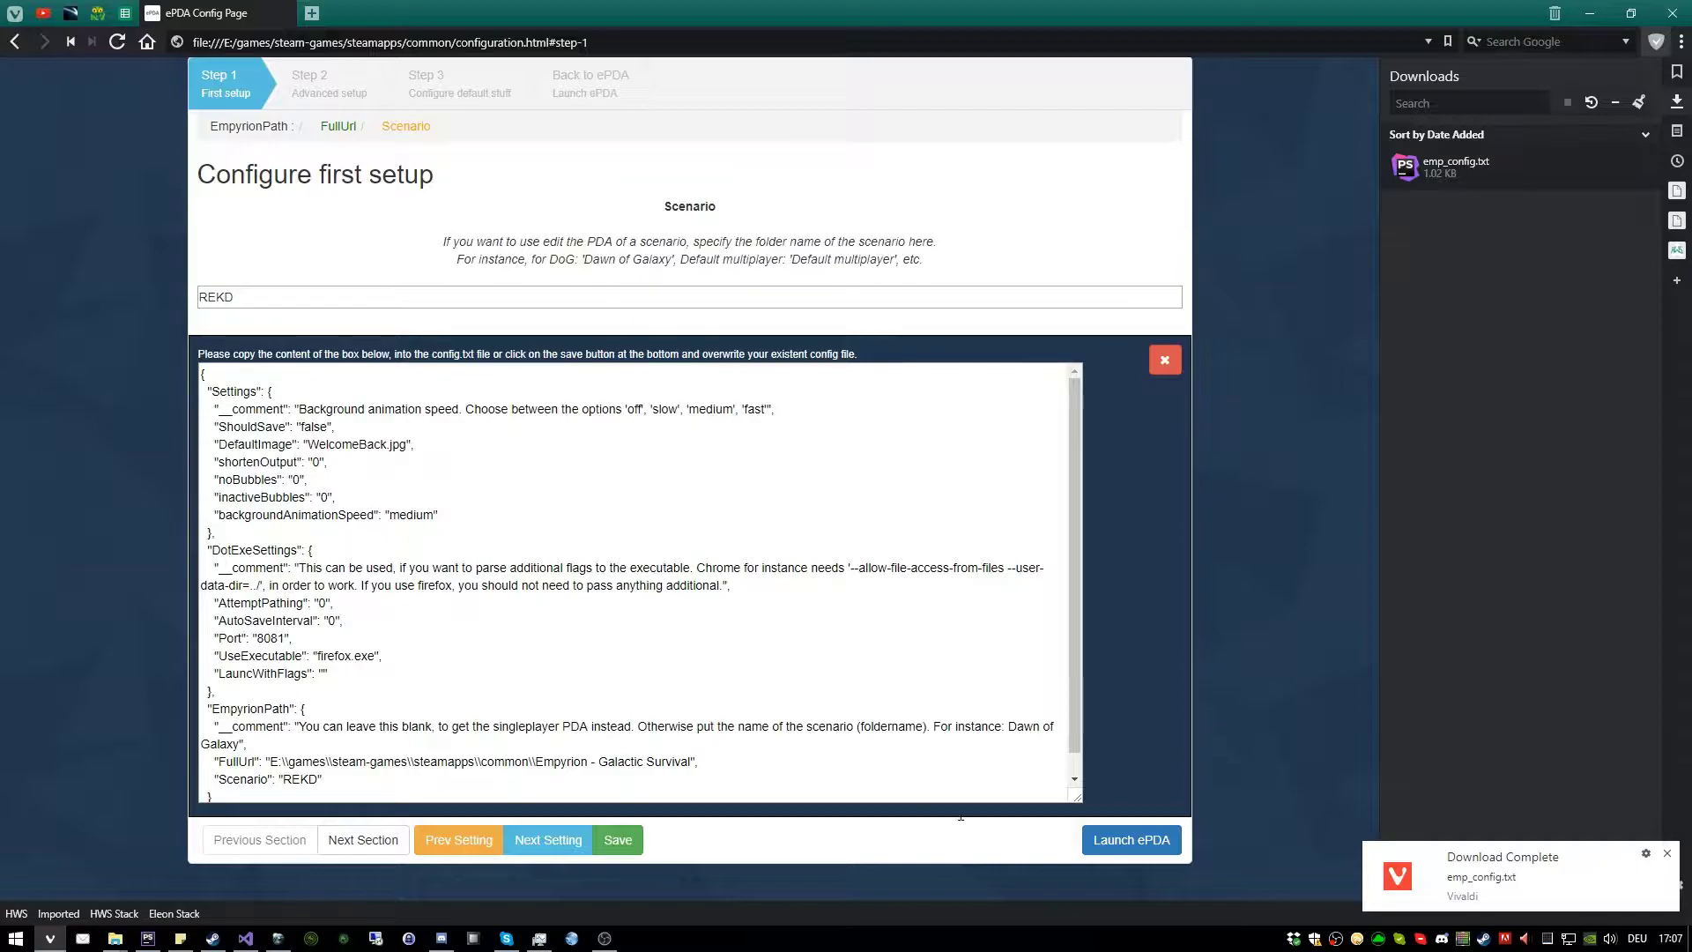
click(1158, 841)
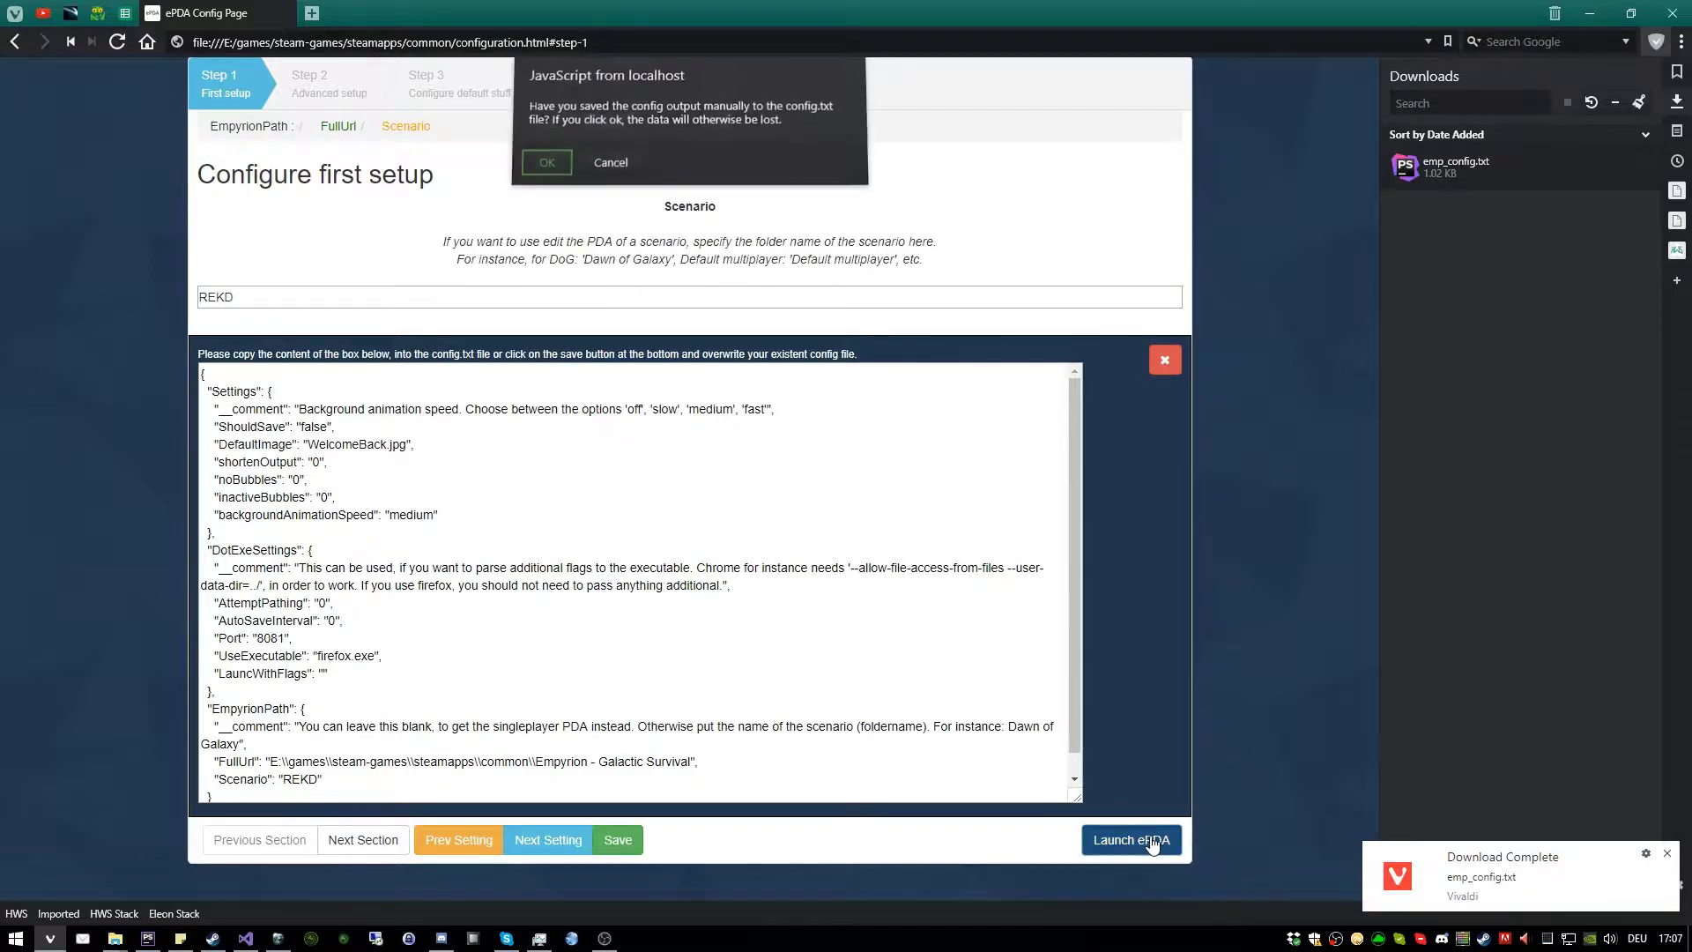
click(558, 173)
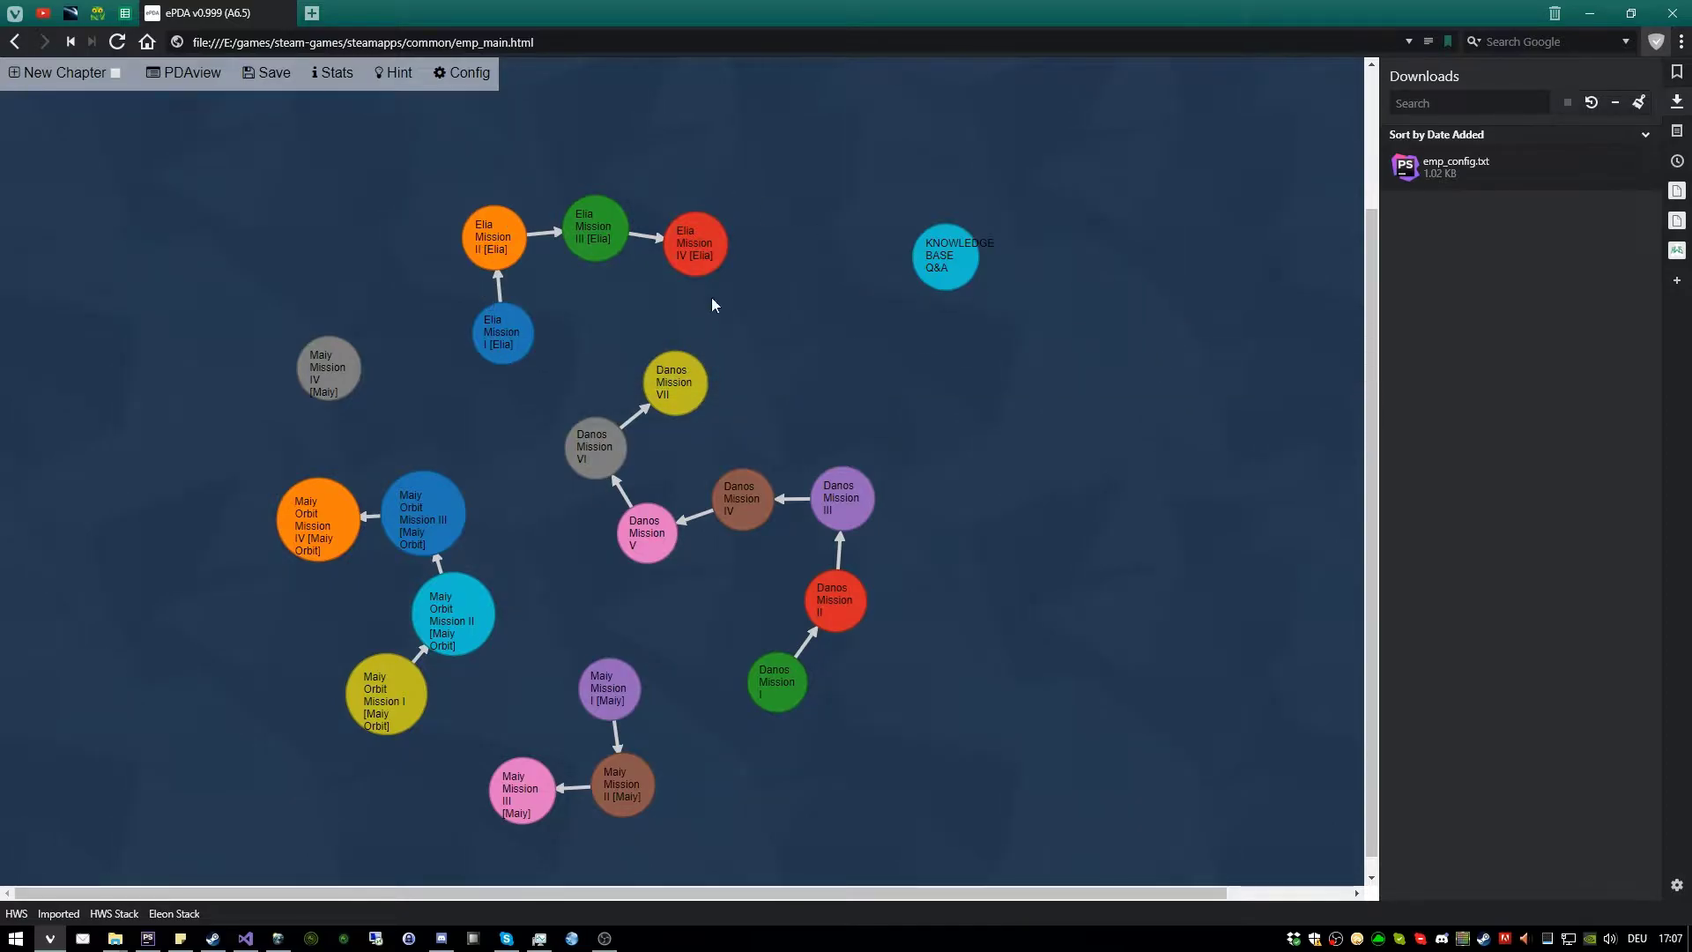
In the general settings, clear the DefaultImage value and set ShouldSave to manual saving
click(472, 79)
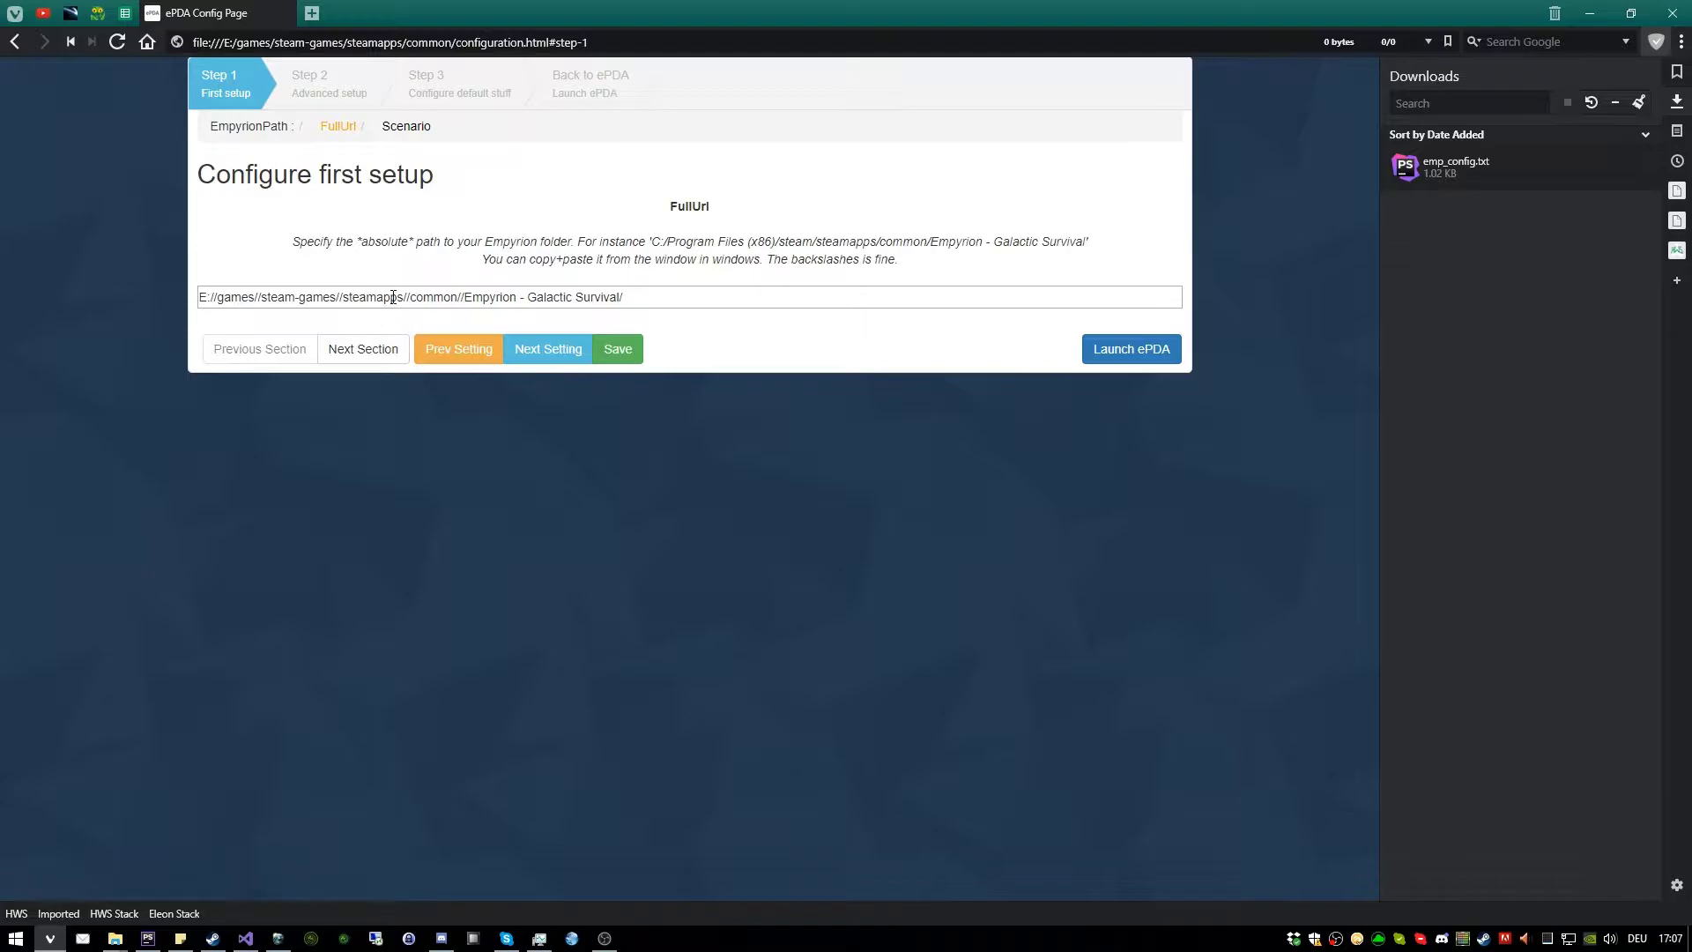
click(359, 350)
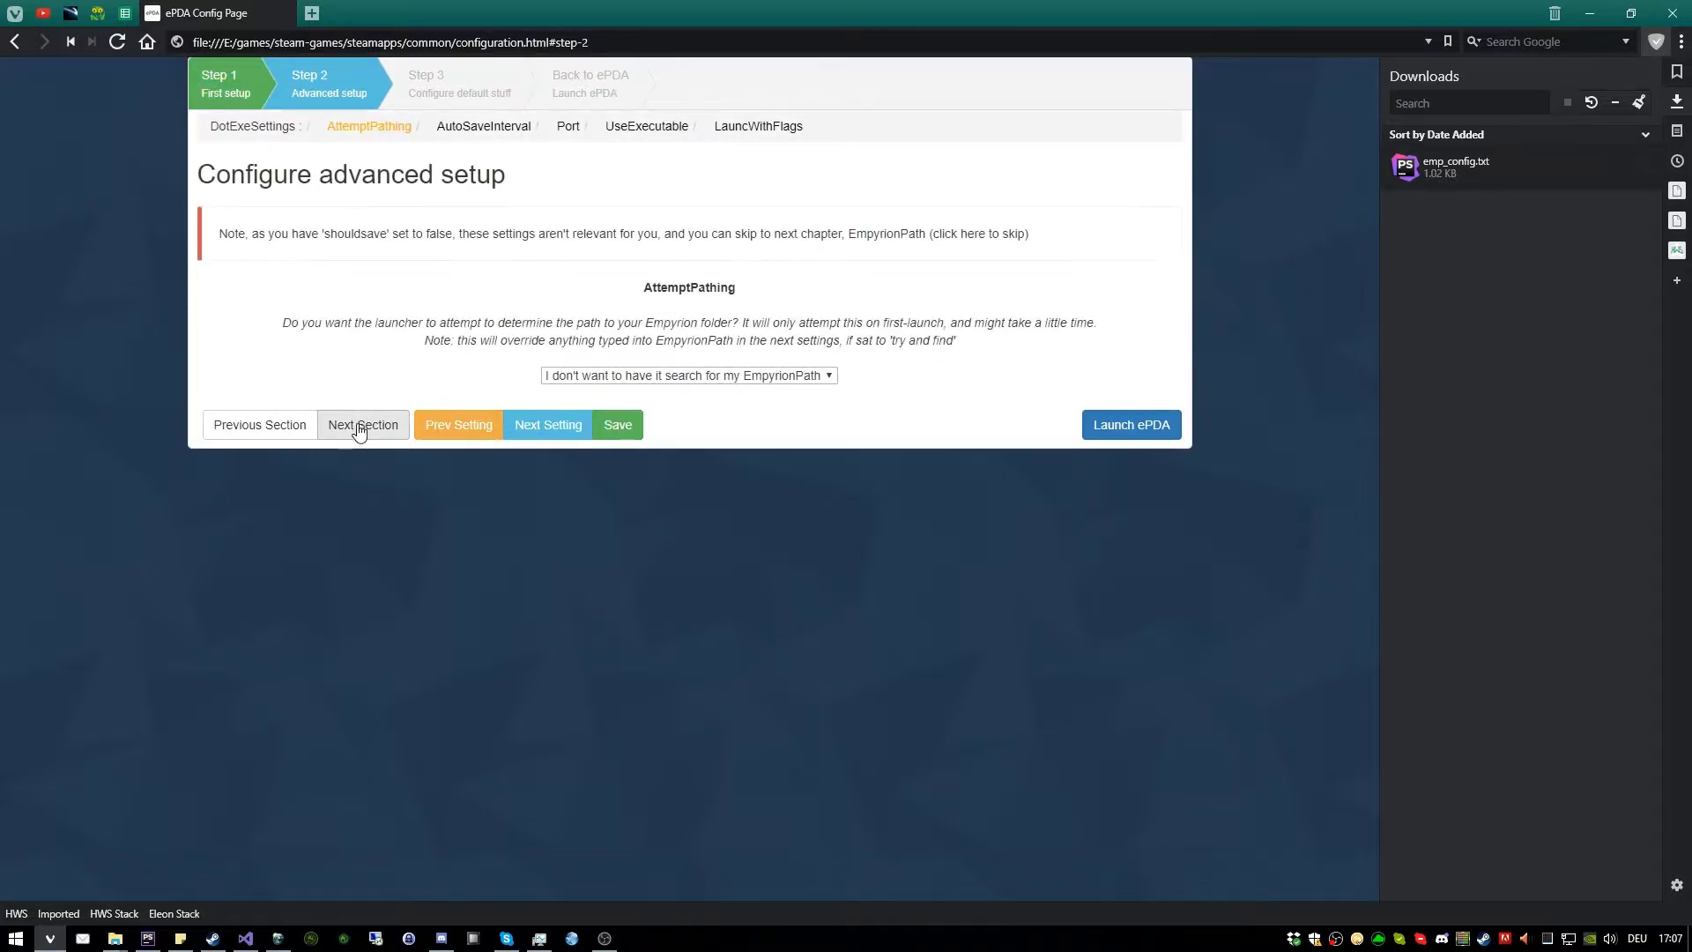
click(360, 427)
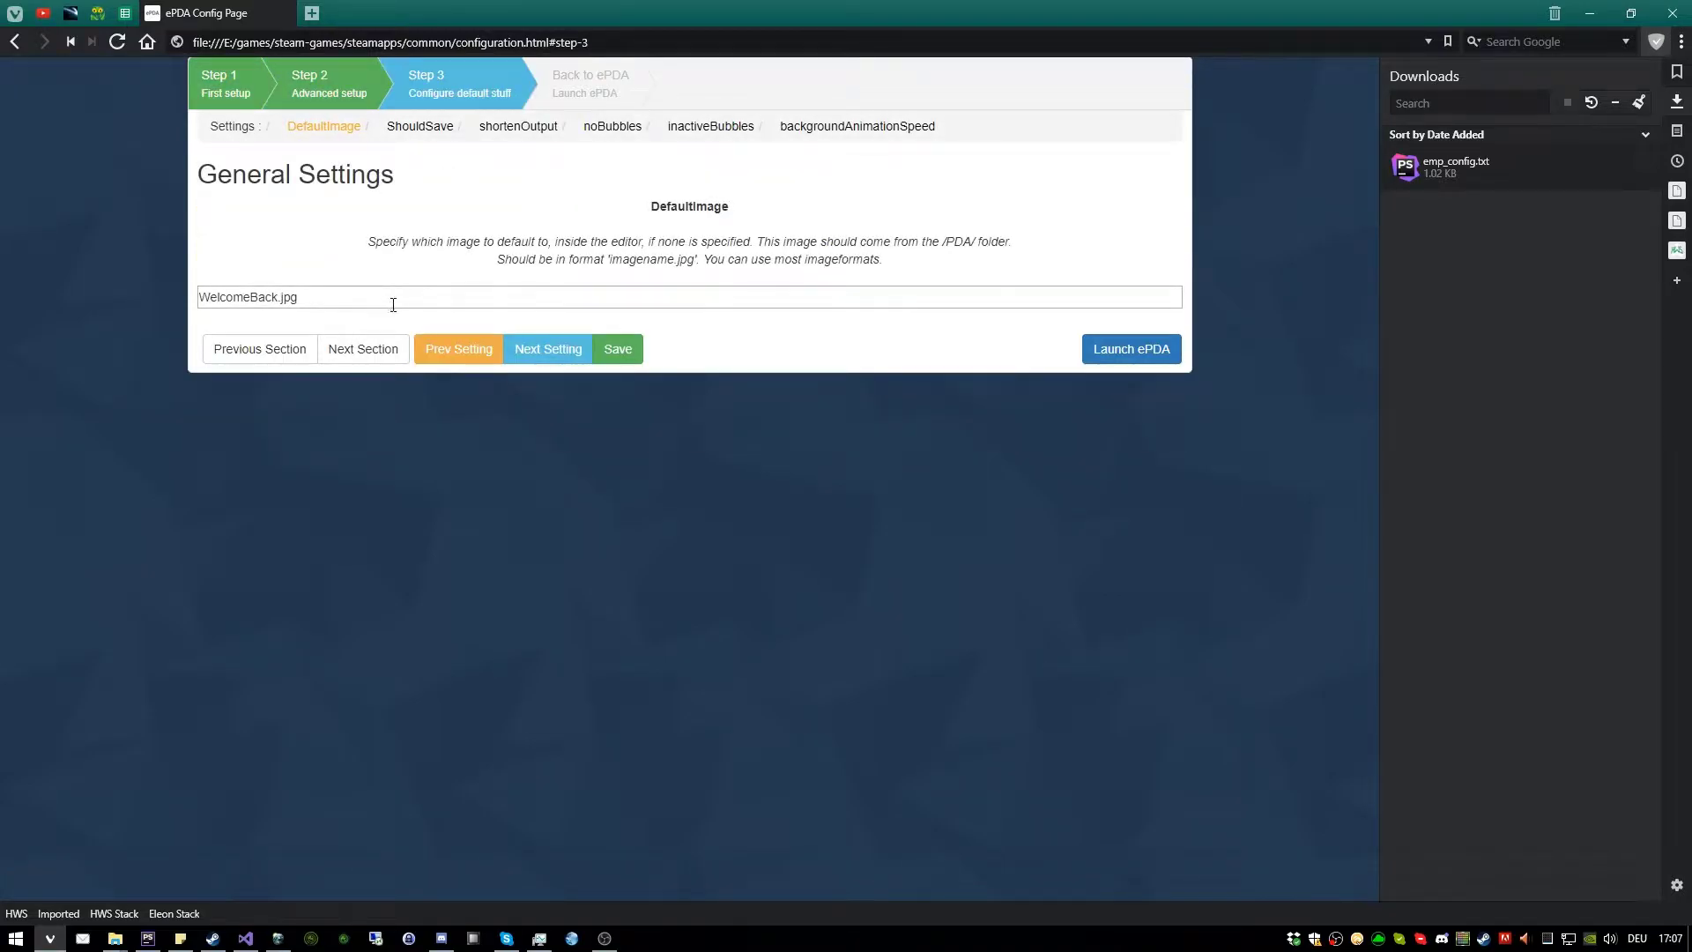
click(348, 306)
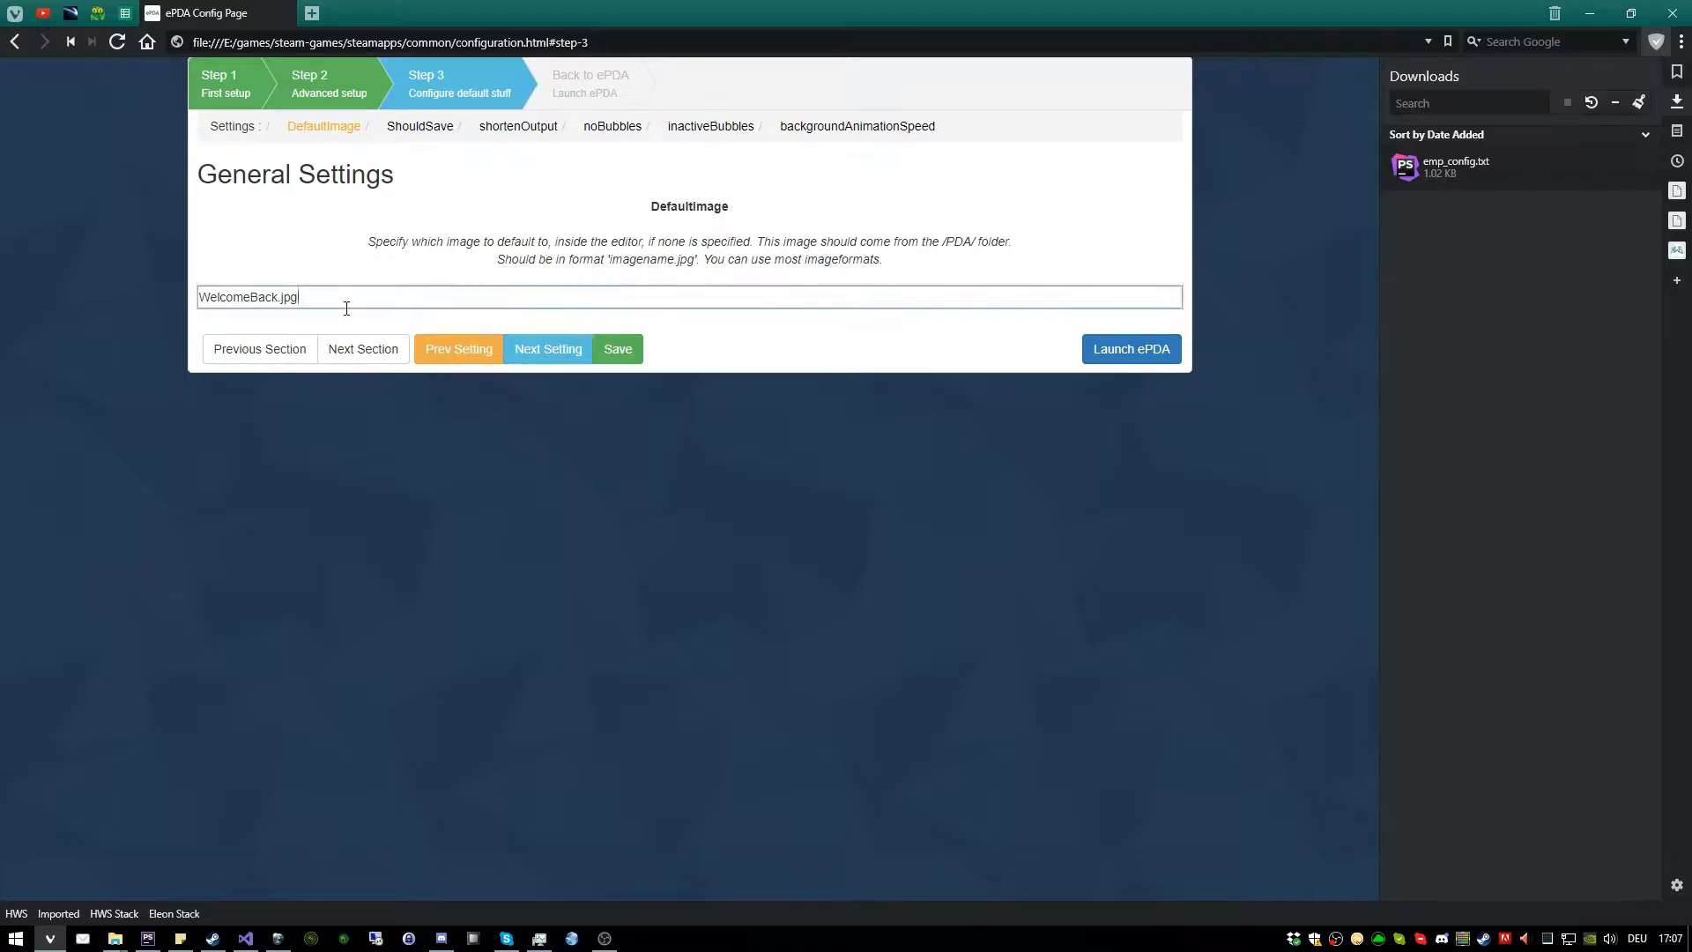
key(ctrl+a)
key(Delete)
click(546, 349)
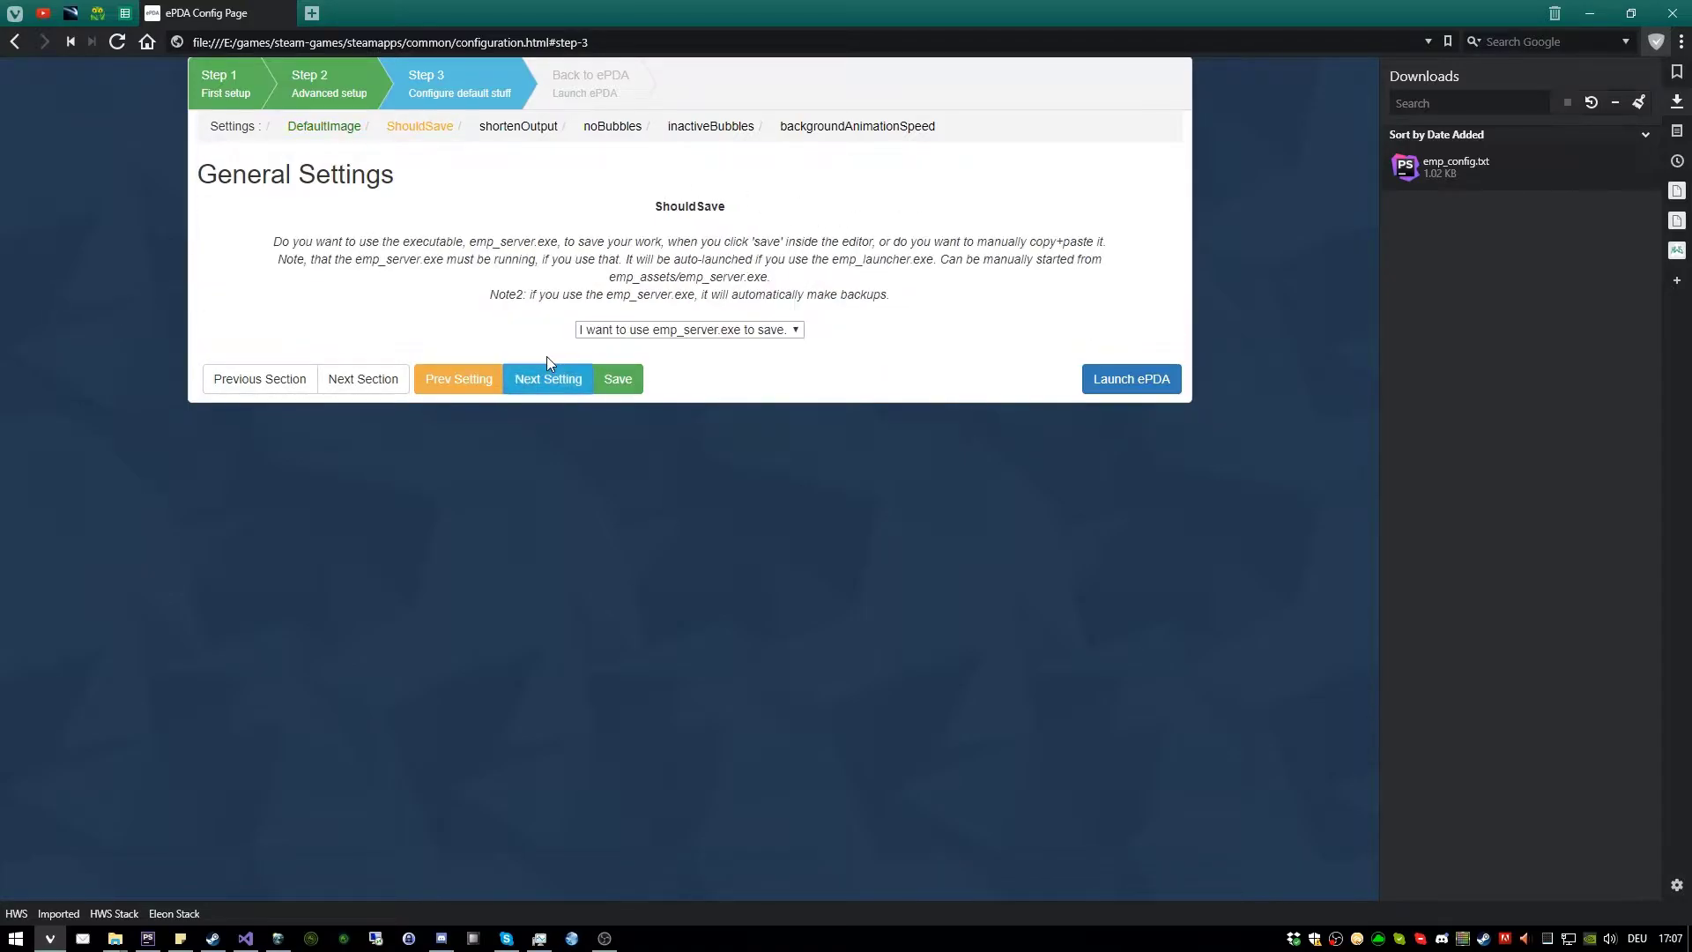
click(681, 333)
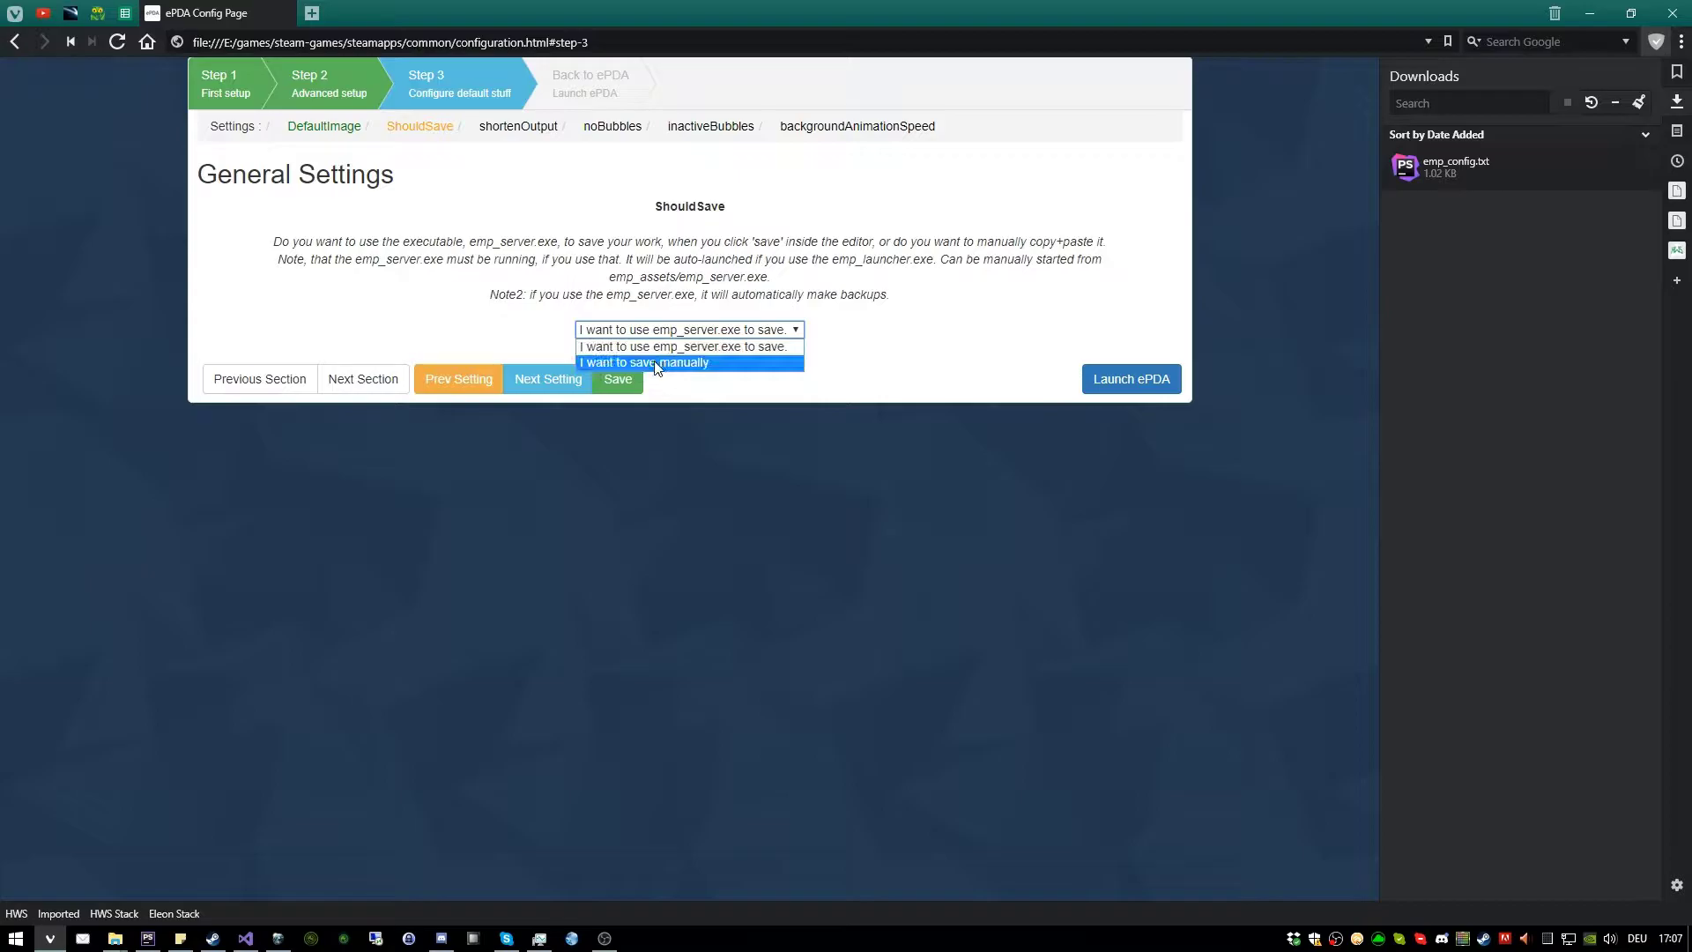
click(656, 357)
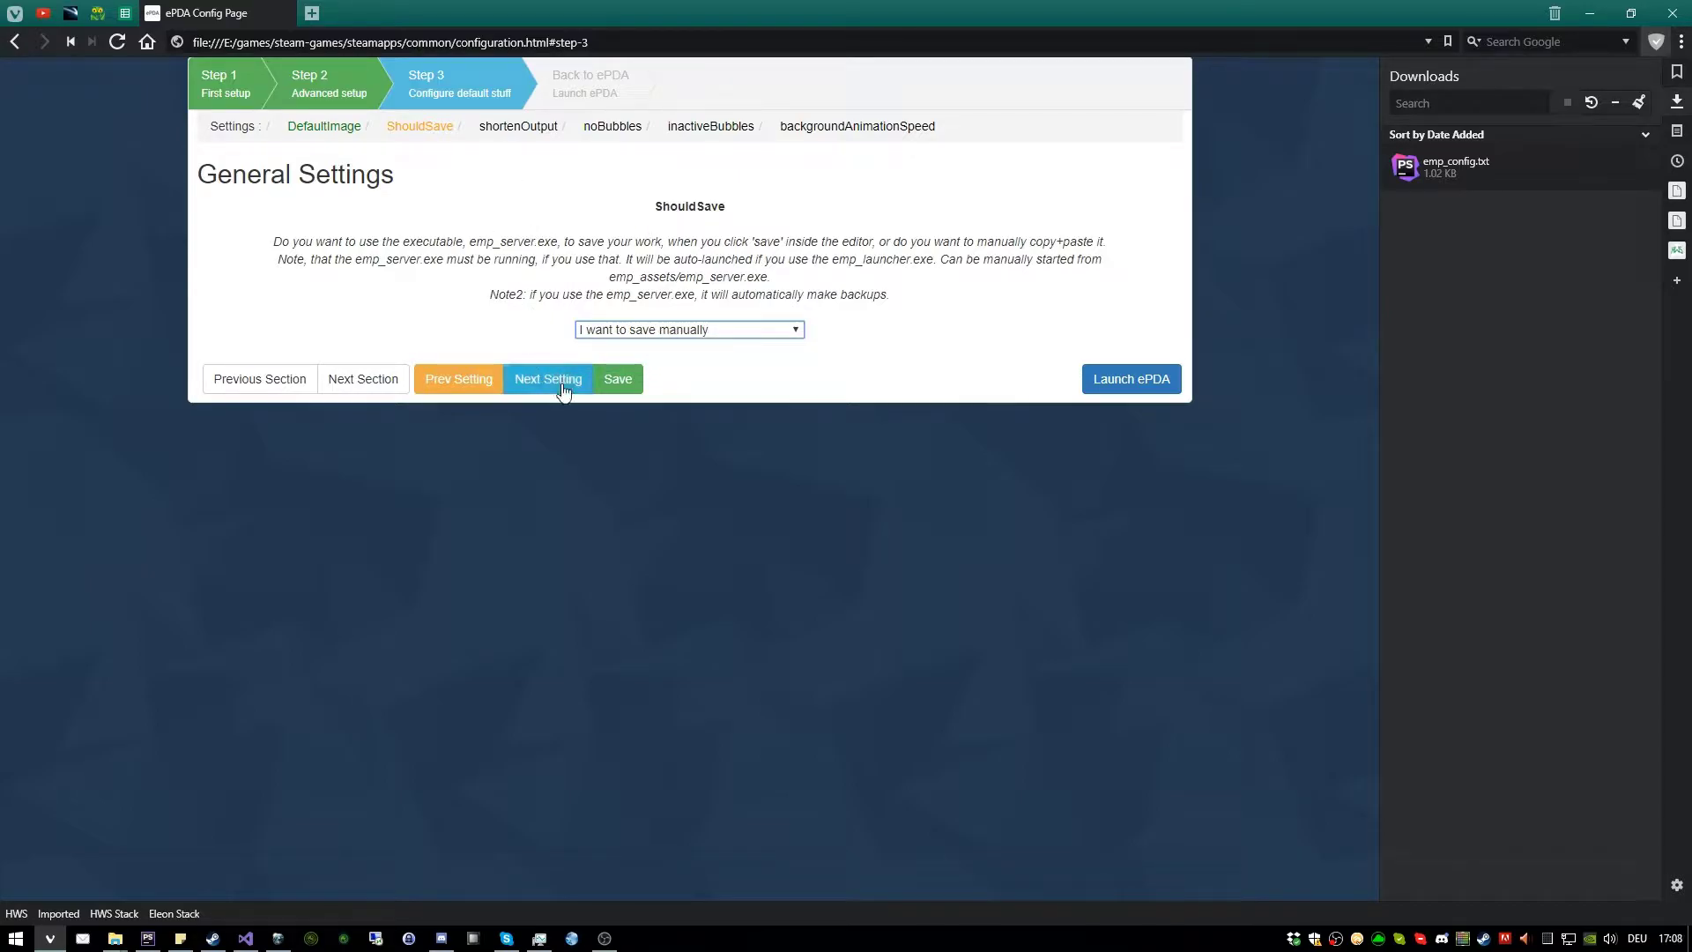
Choose minimized output names, disable the bubble view, and set fast background animation speed
click(532, 383)
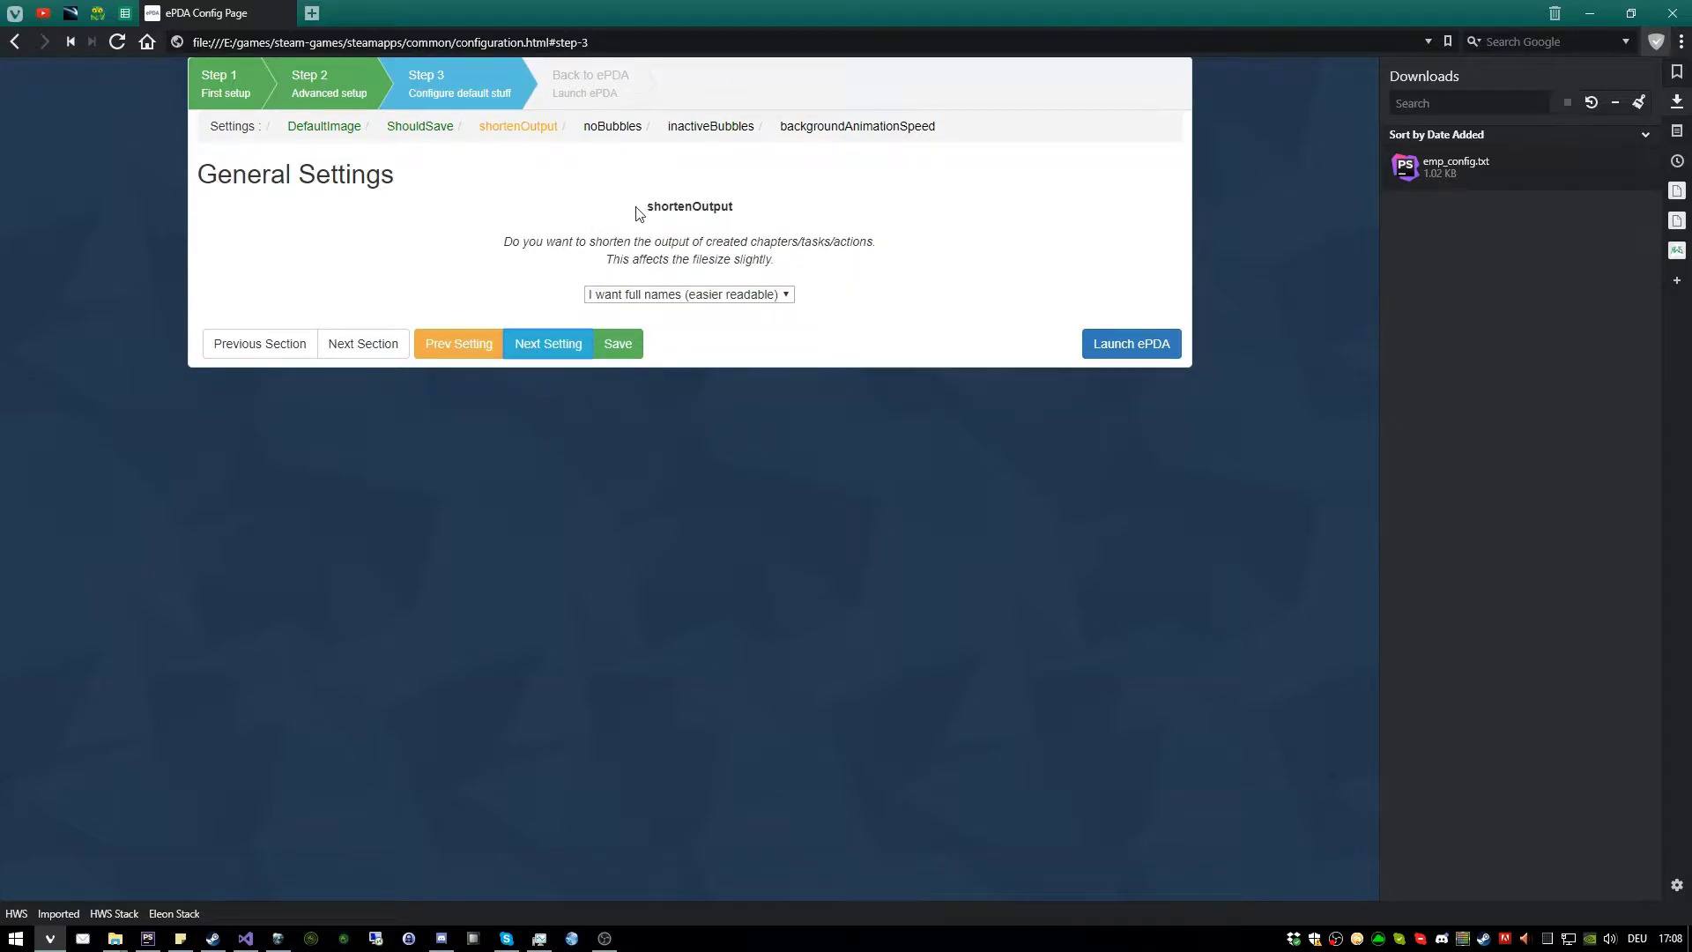
click(681, 296)
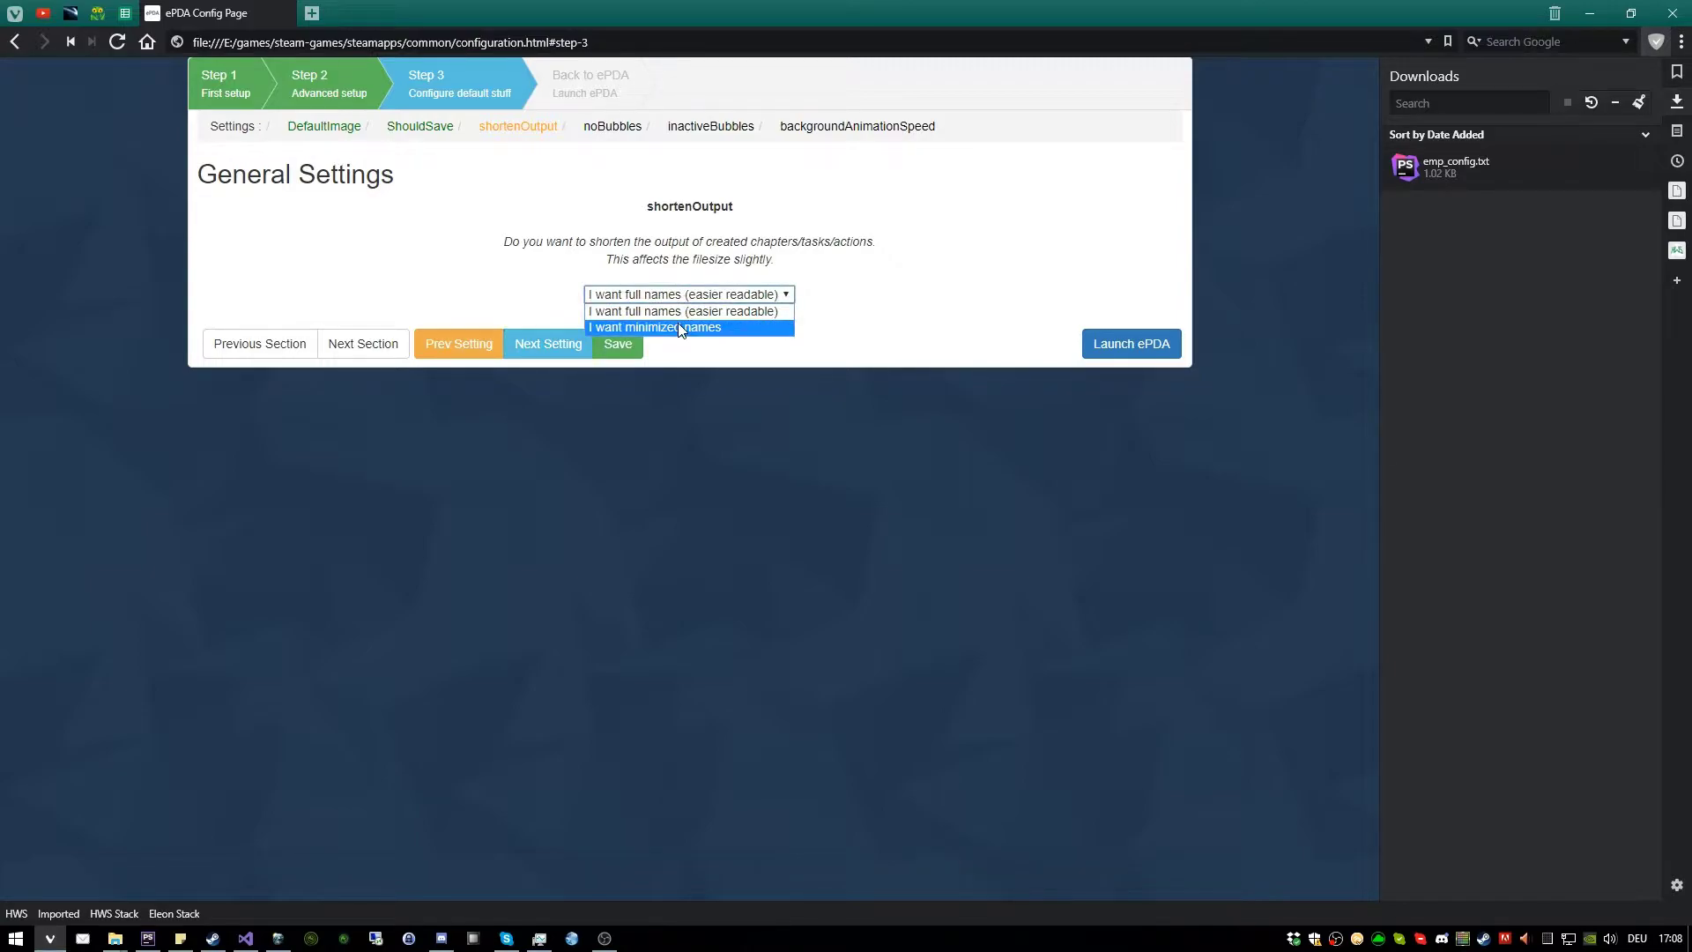
click(680, 327)
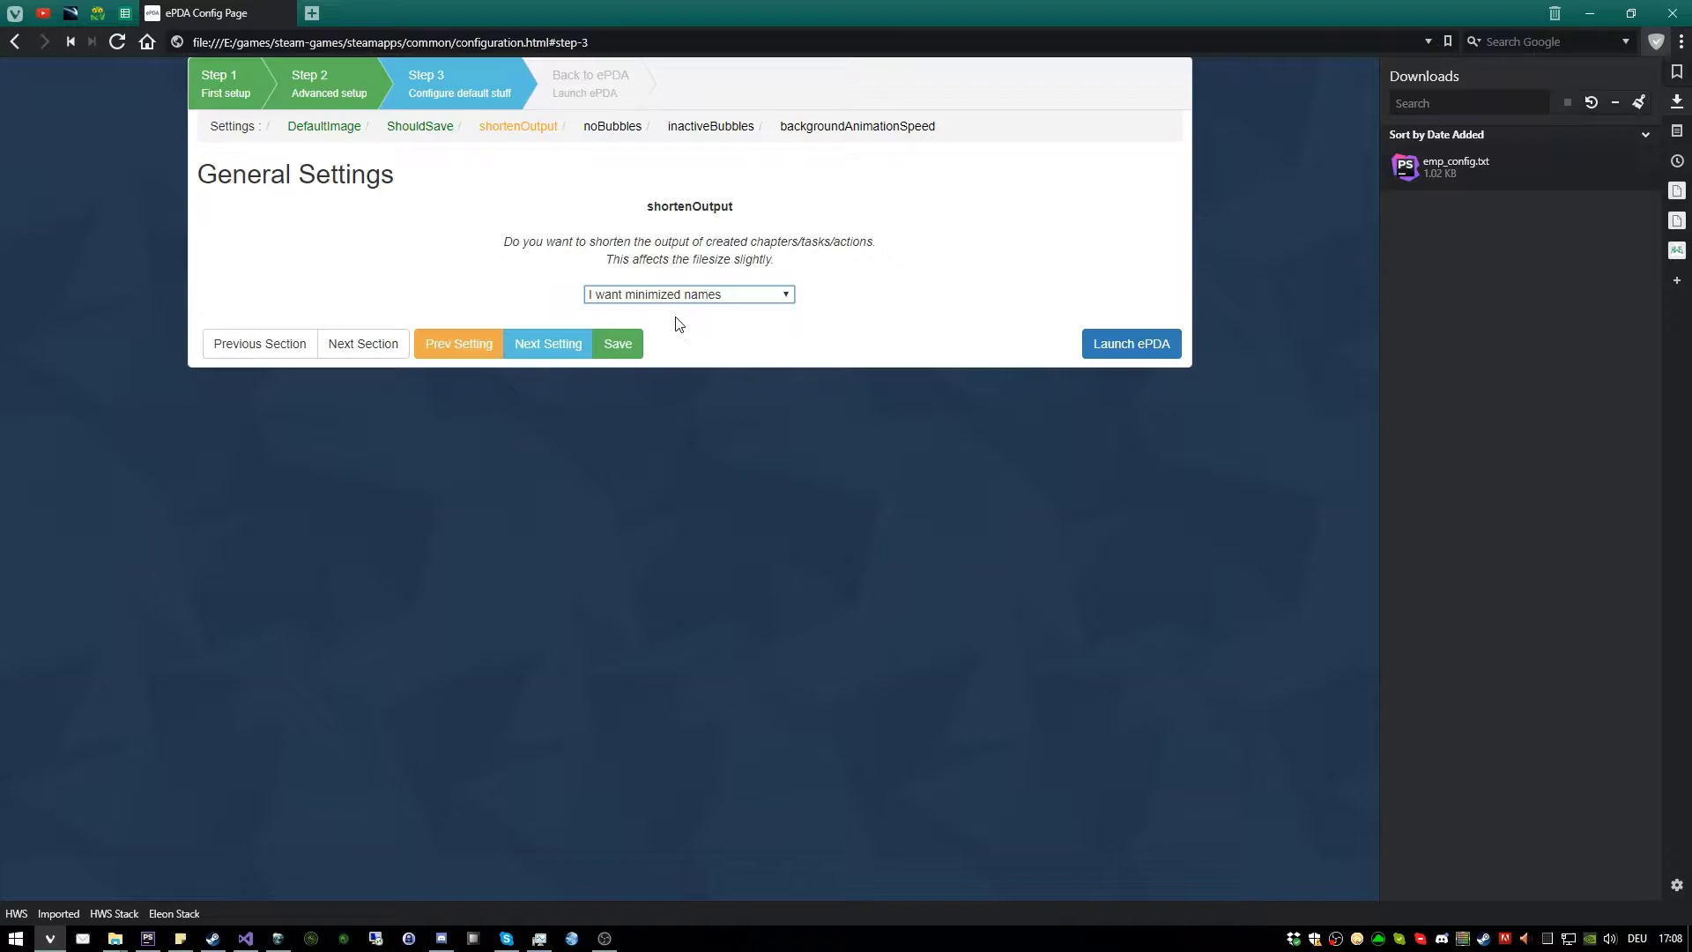
click(559, 347)
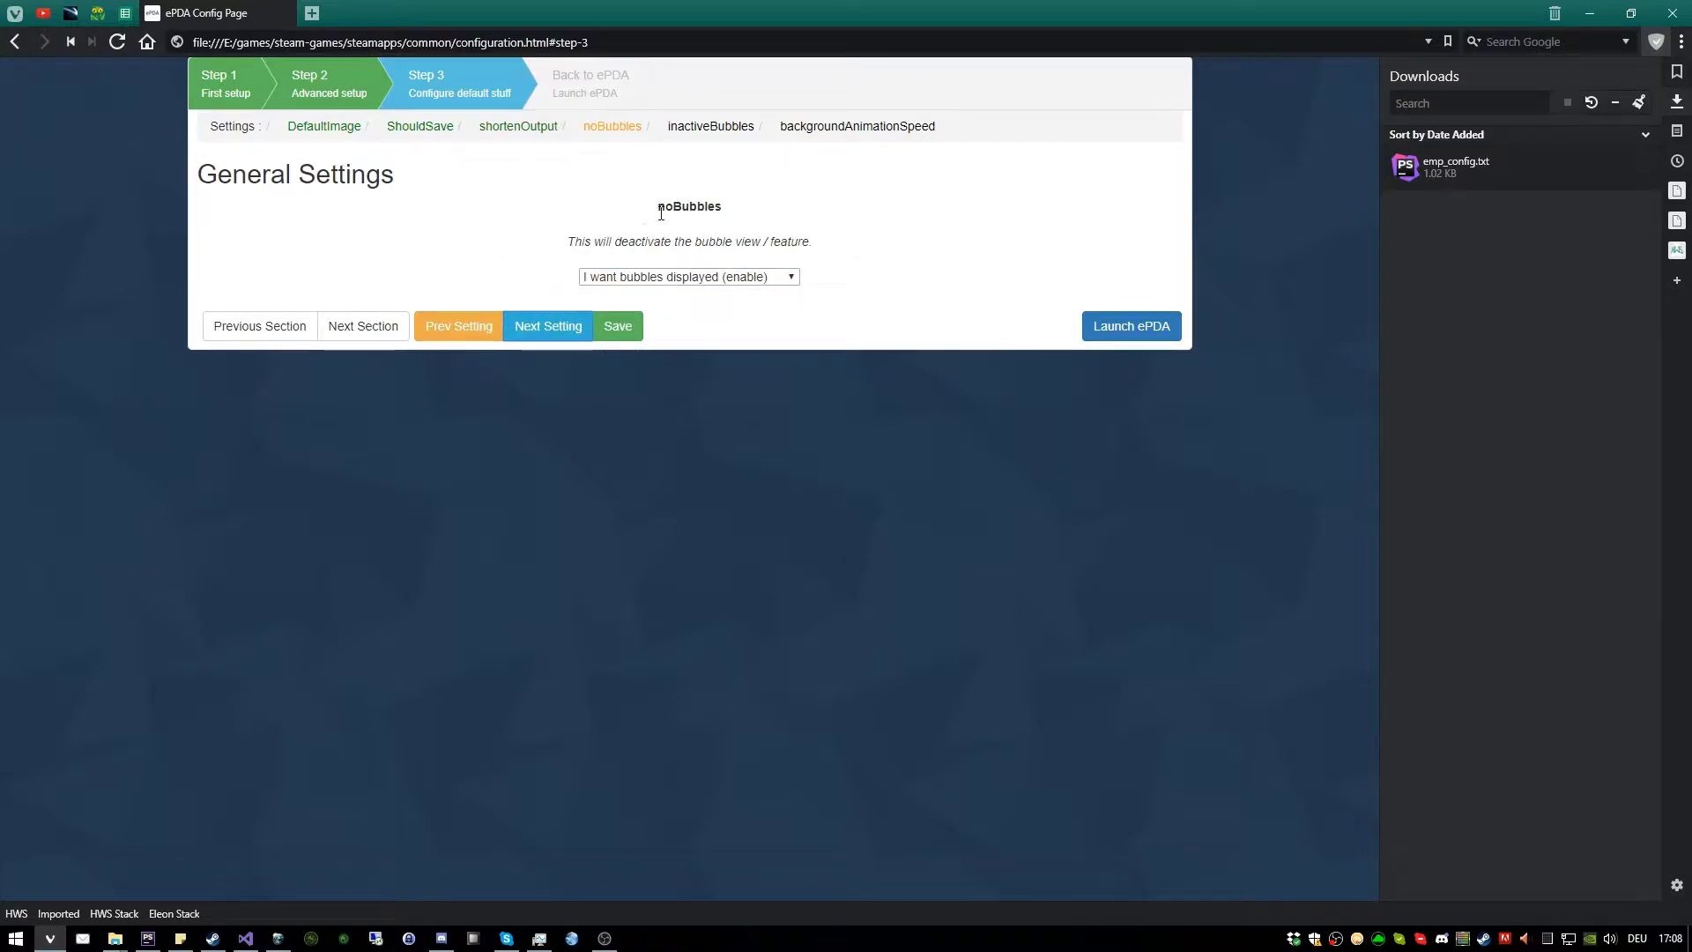
click(681, 278)
click(661, 310)
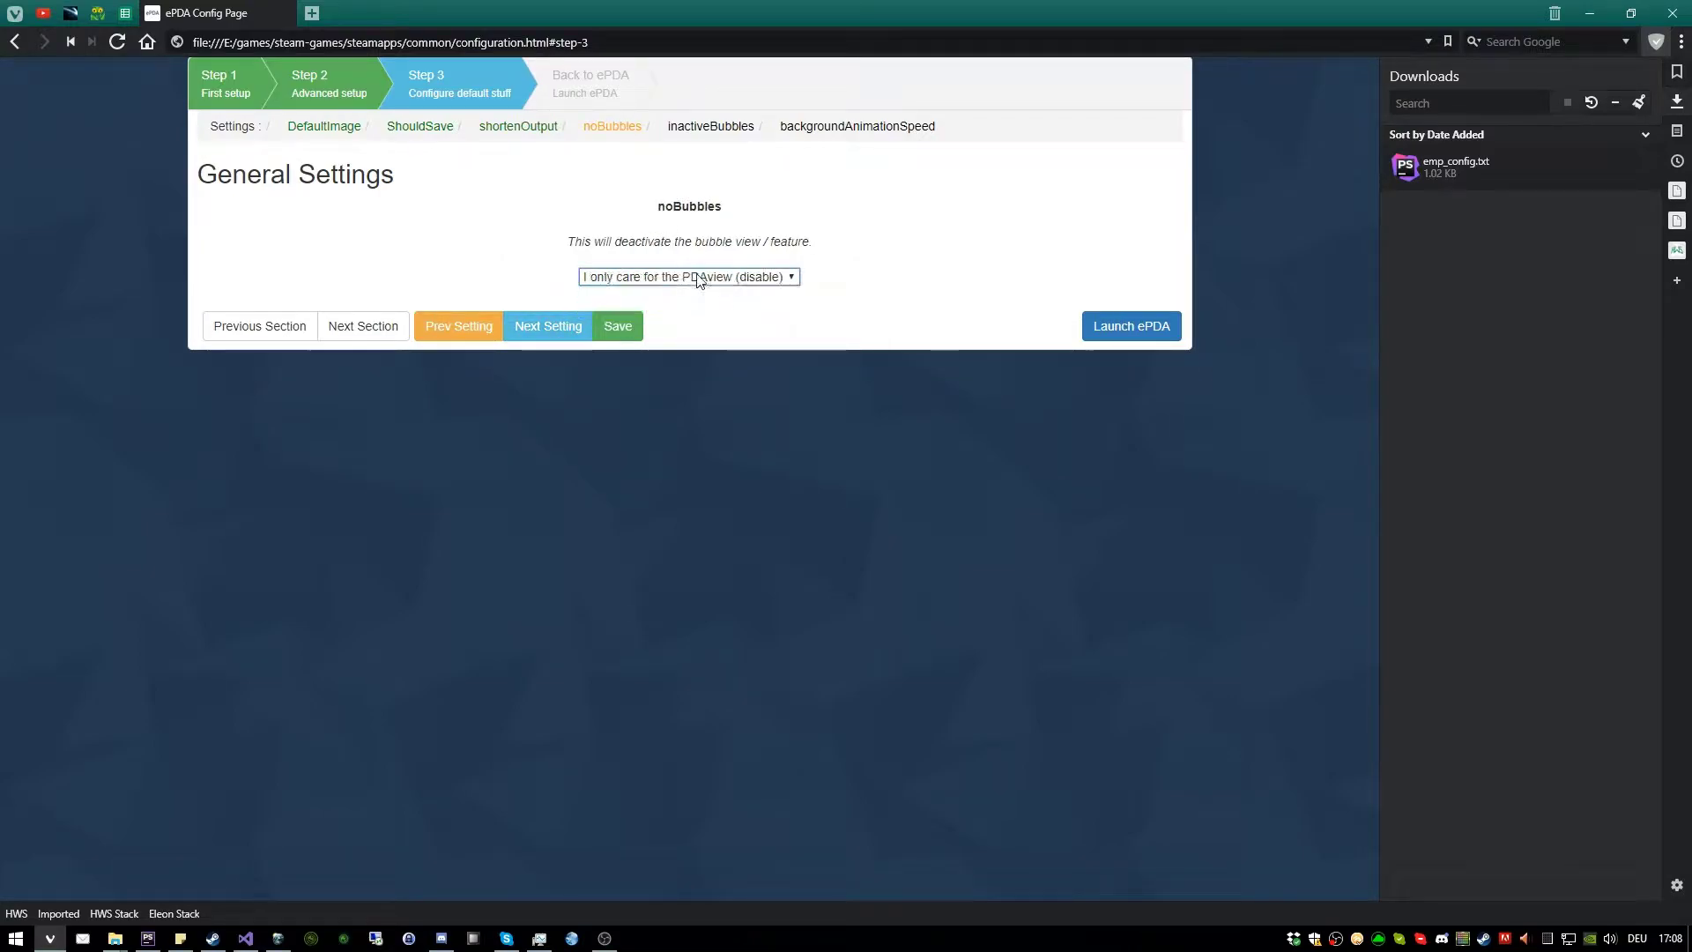
click(532, 321)
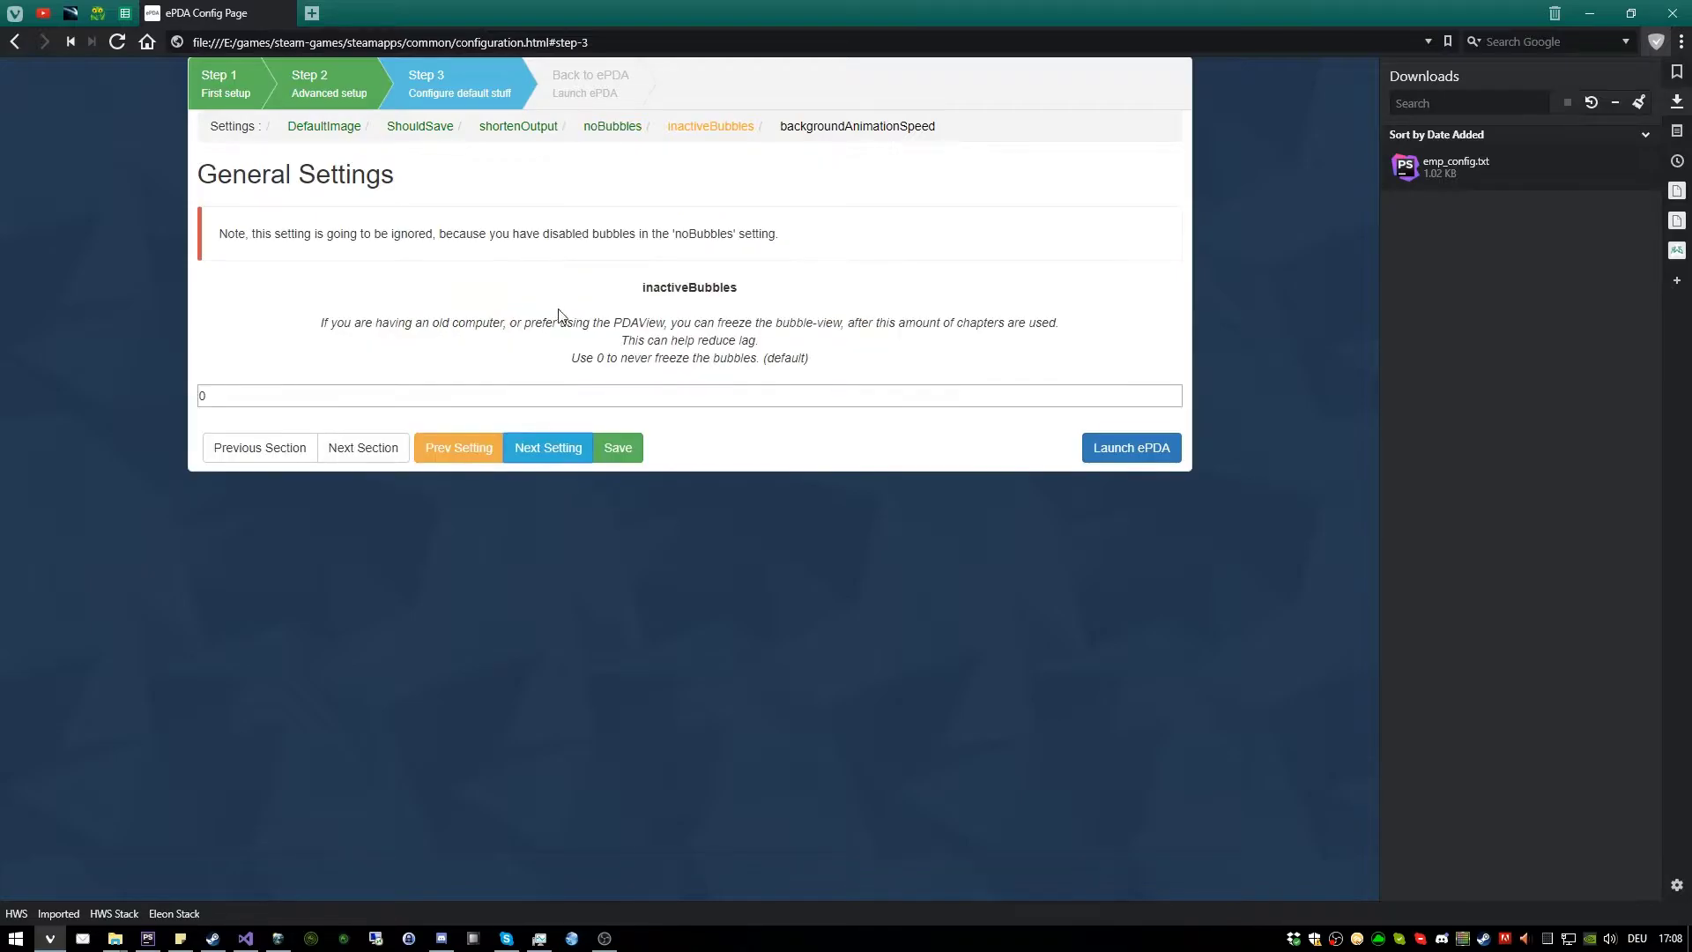
click(546, 448)
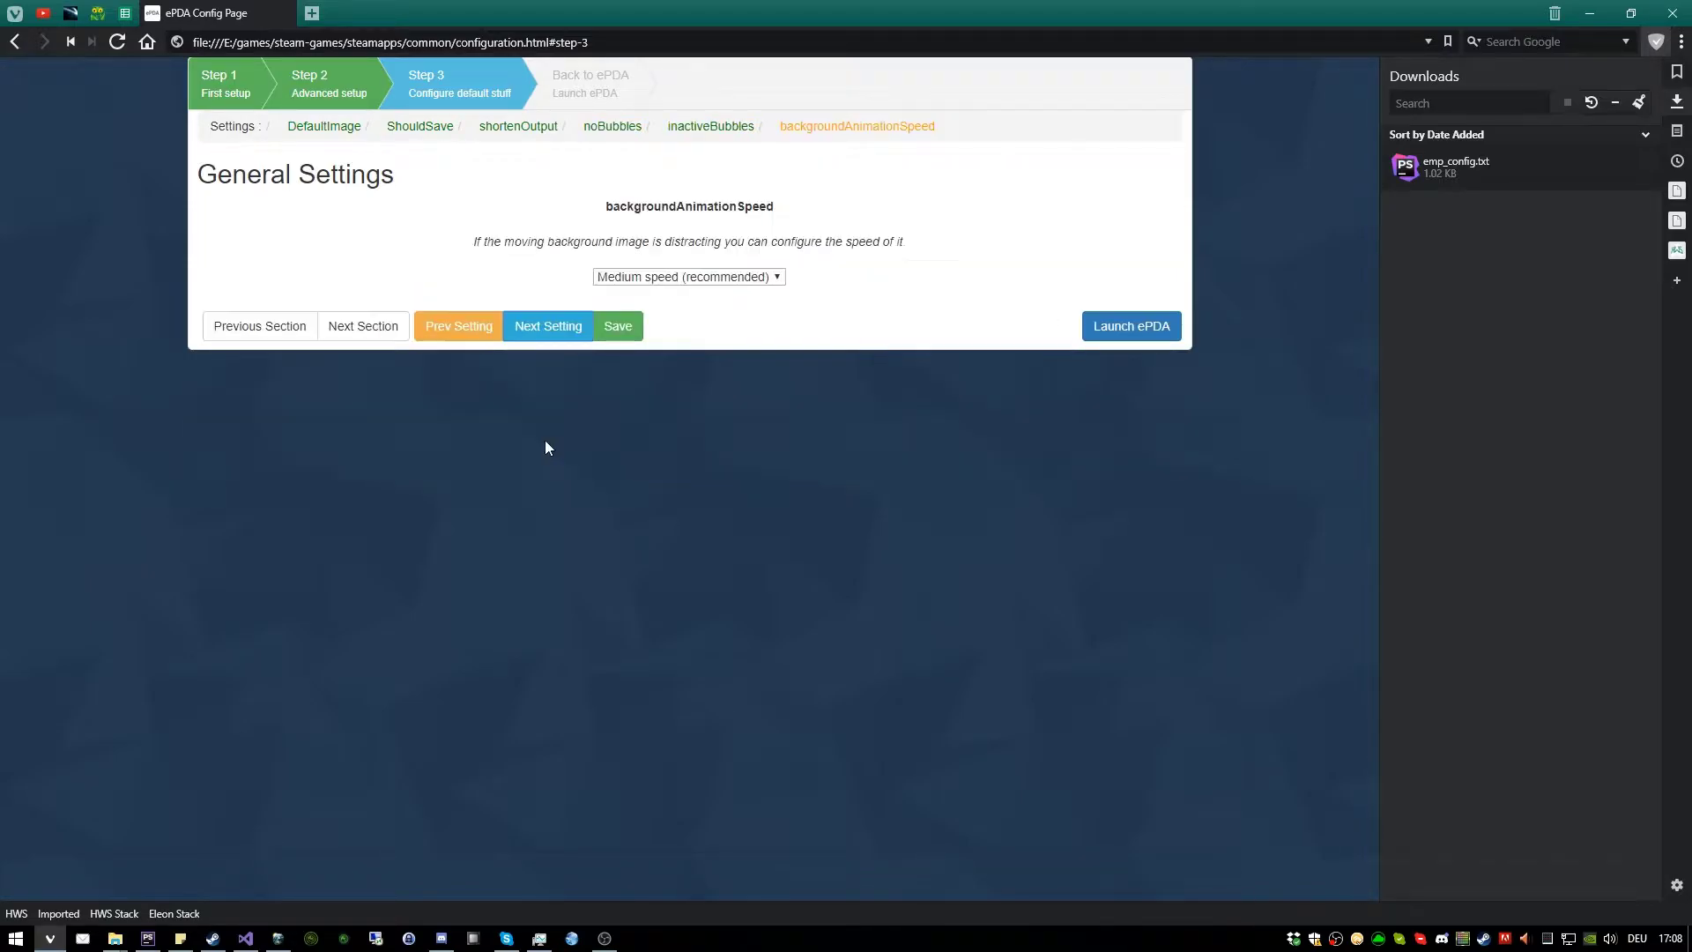
click(712, 275)
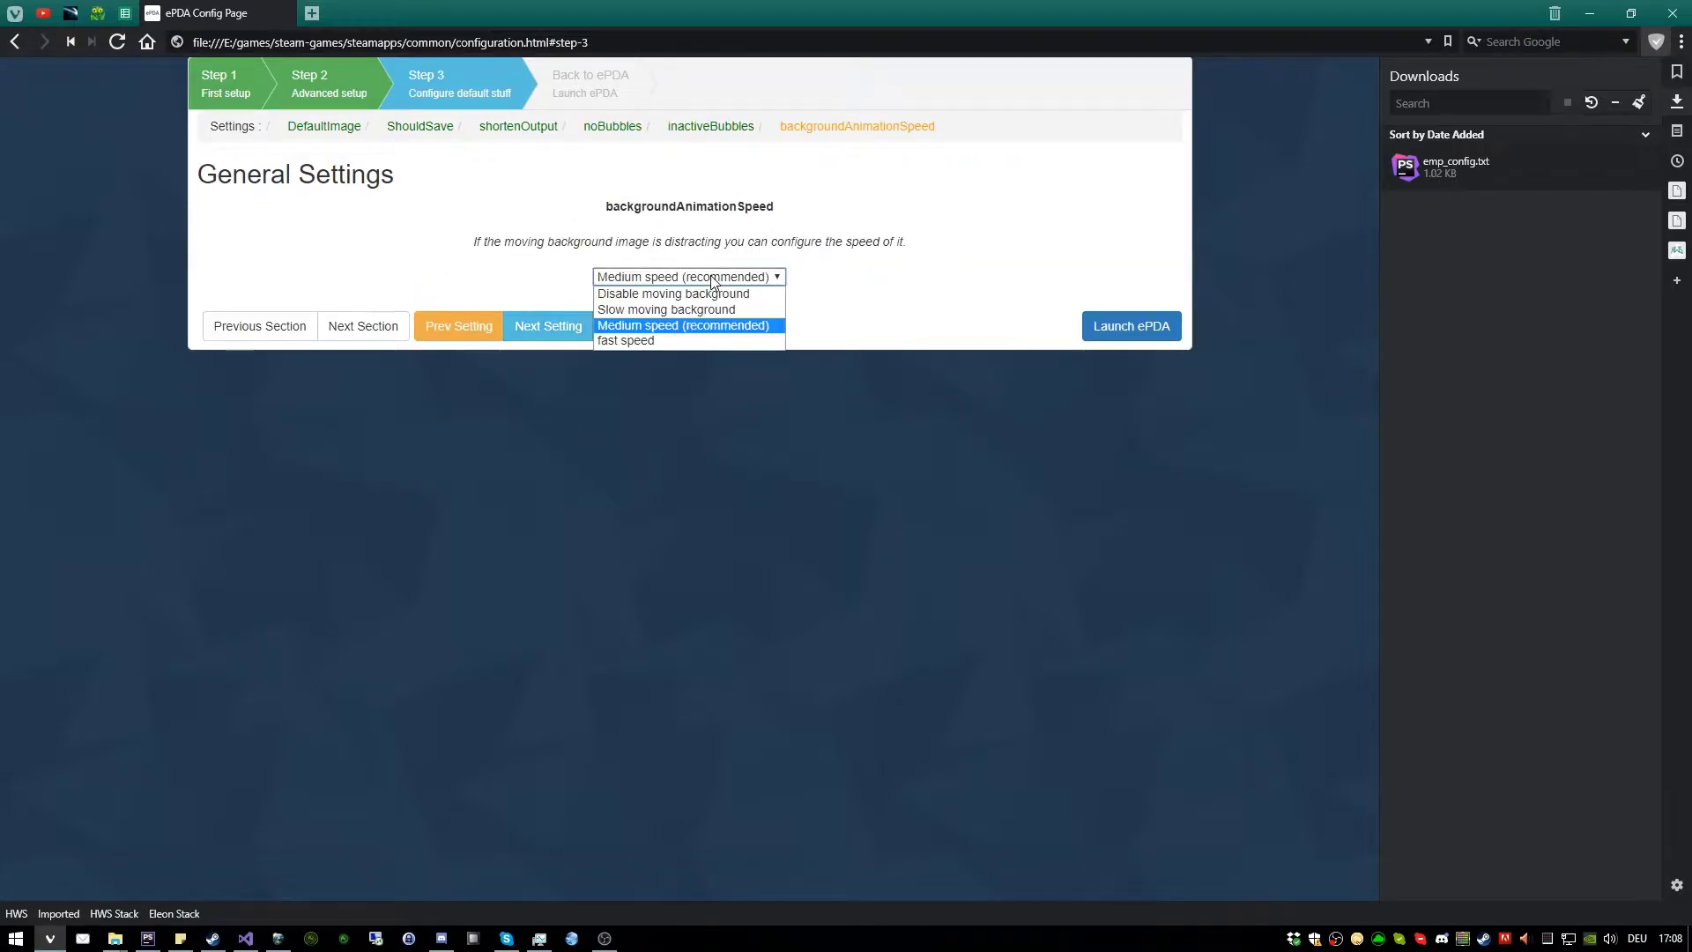
click(706, 340)
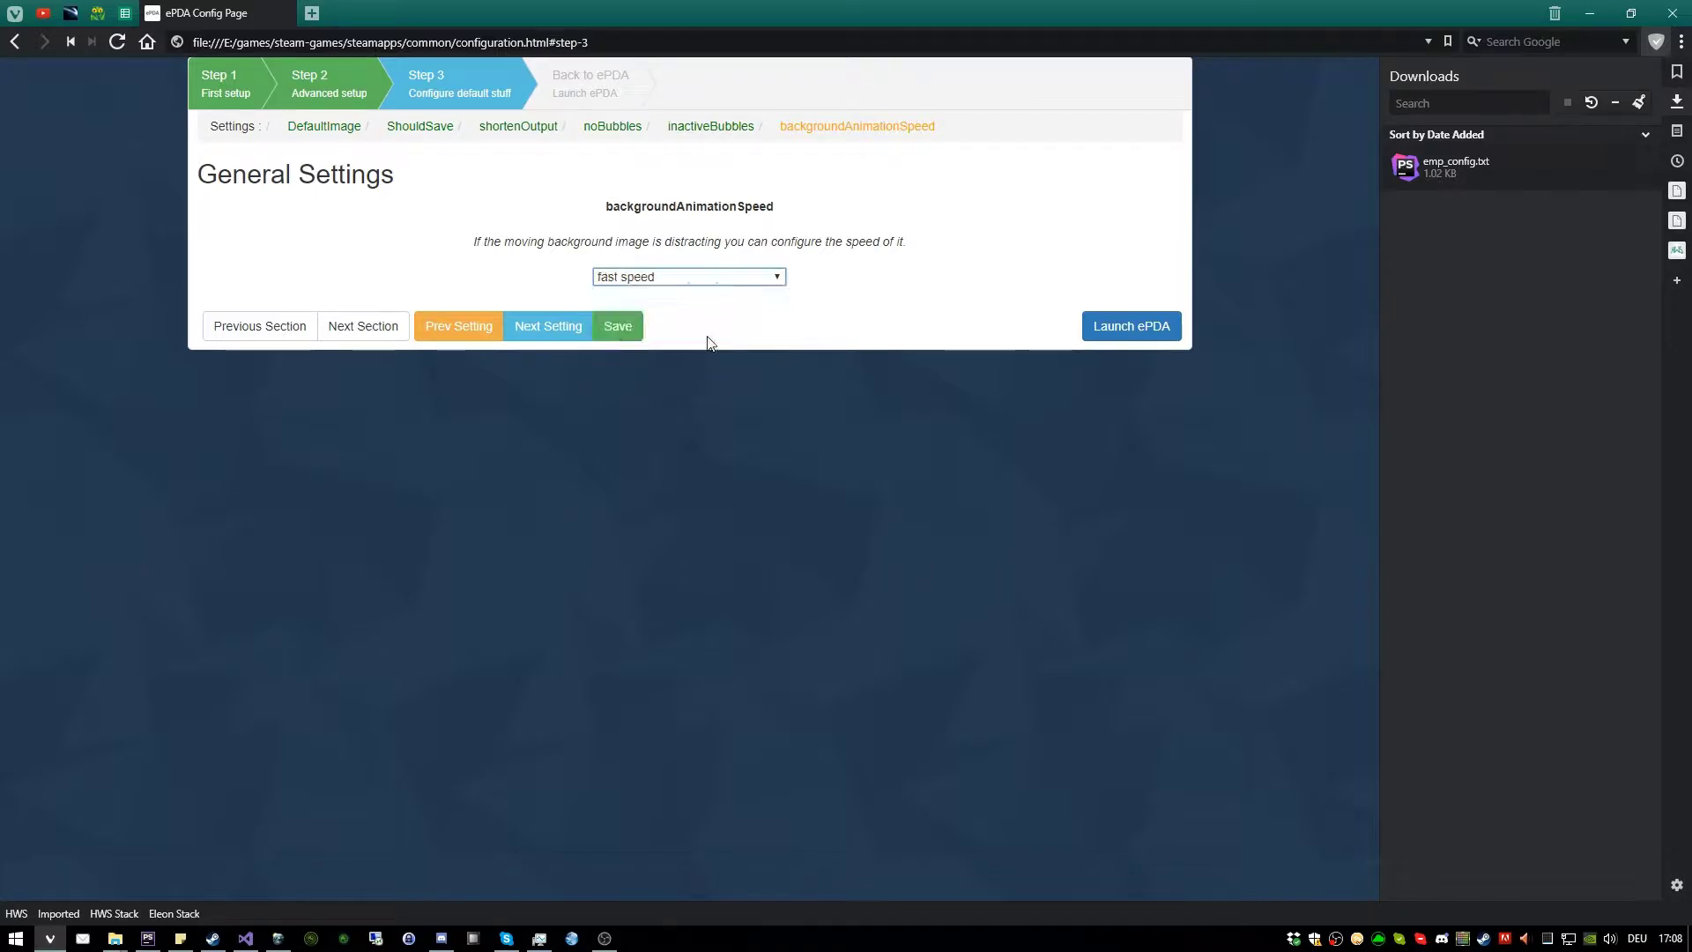
Save the settings over emp_config.txt and relaunch ePDA into the mission checklist
click(631, 335)
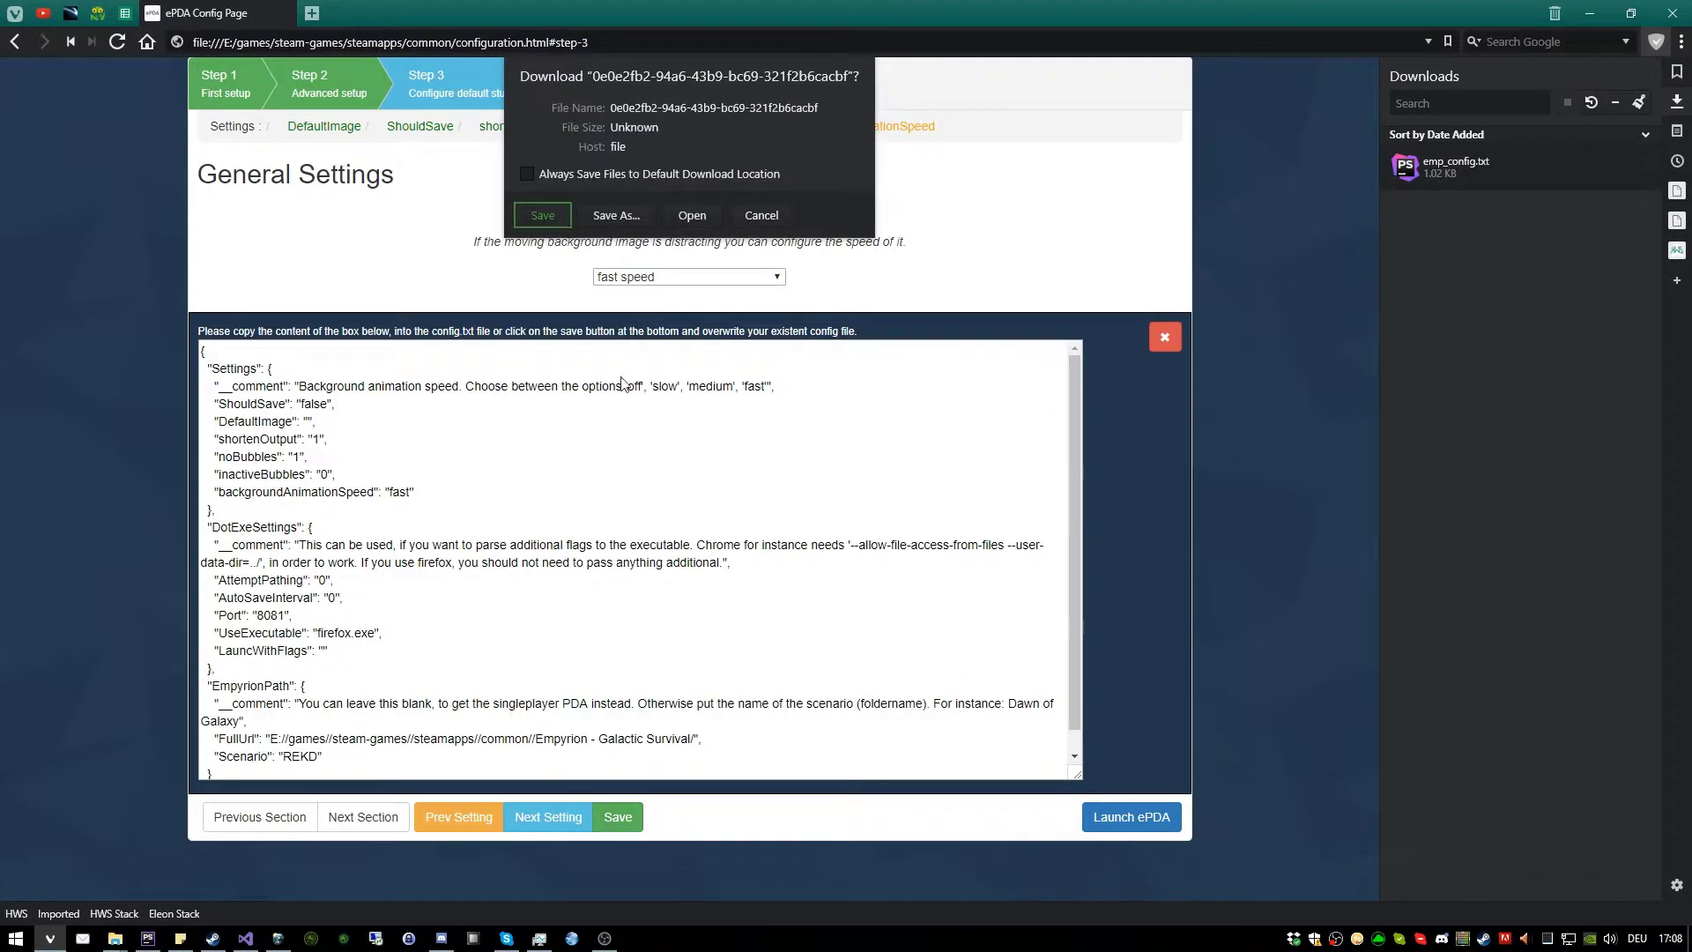
click(645, 213)
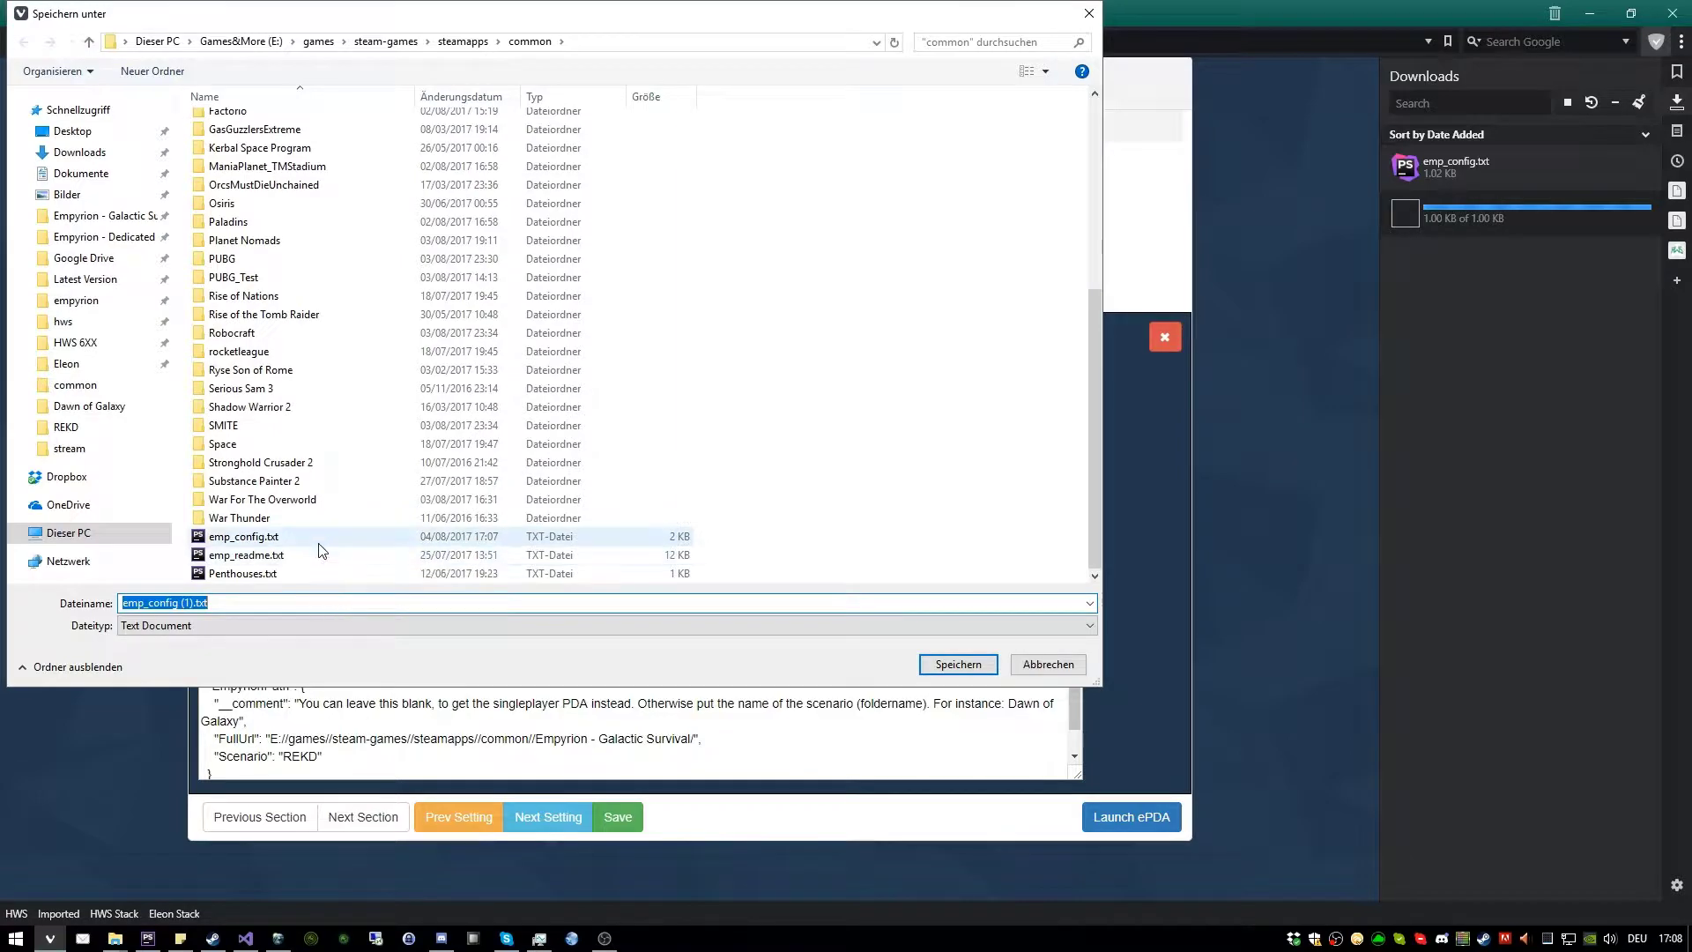
double_click(334, 537)
click(891, 477)
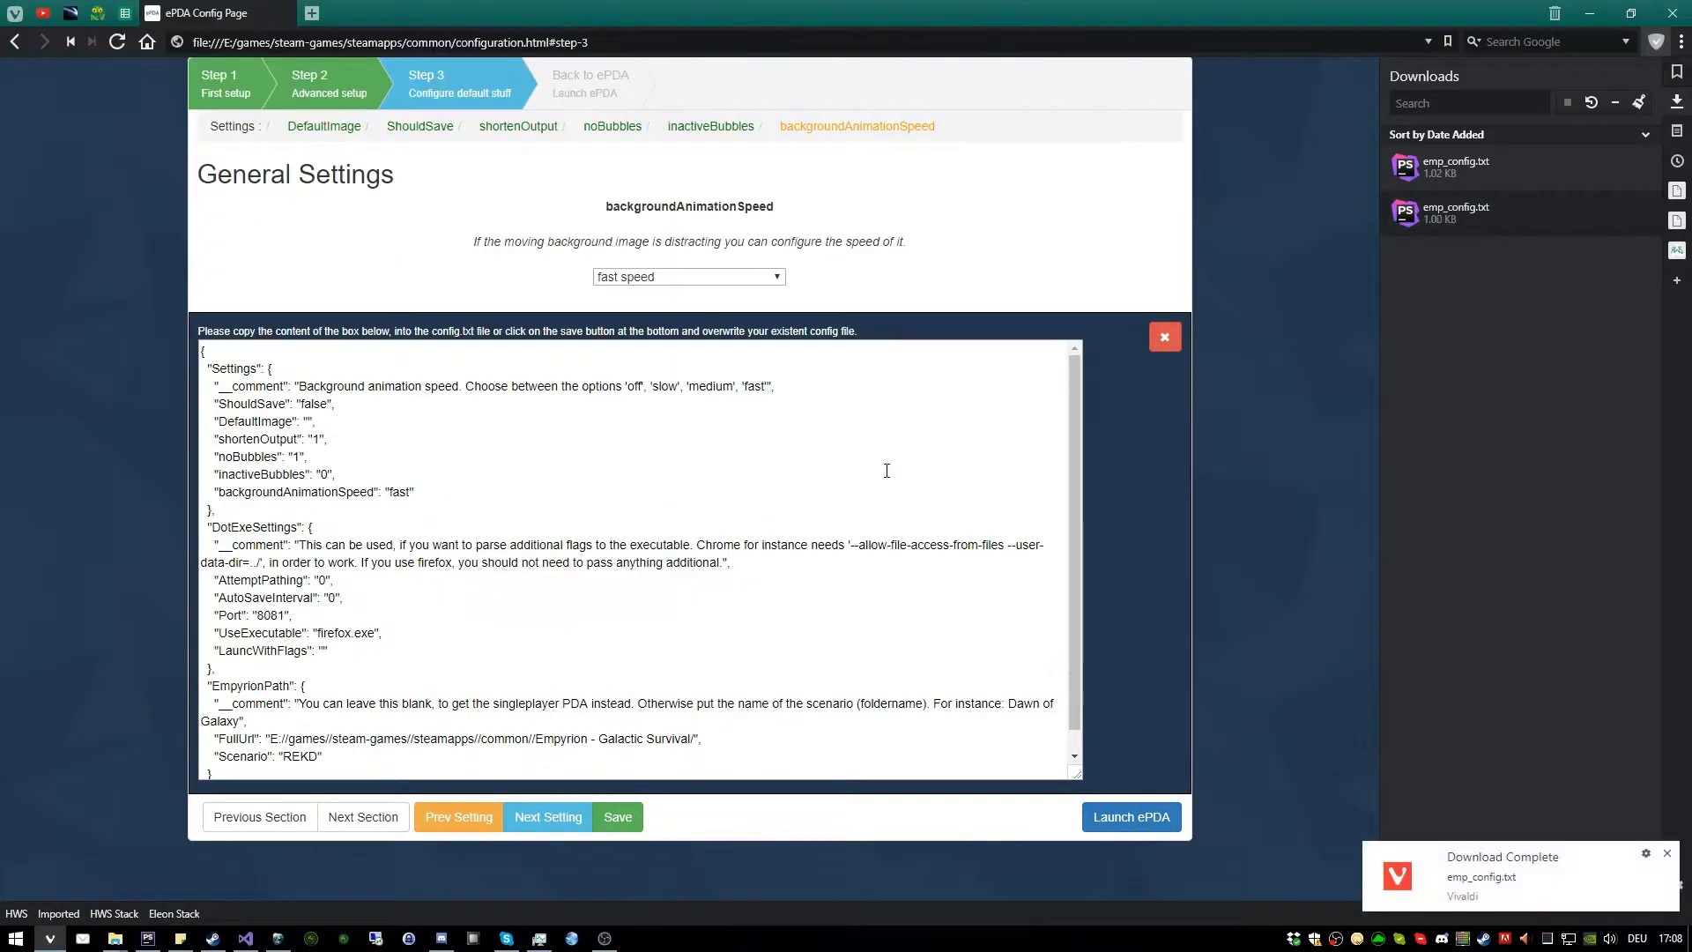
click(1131, 817)
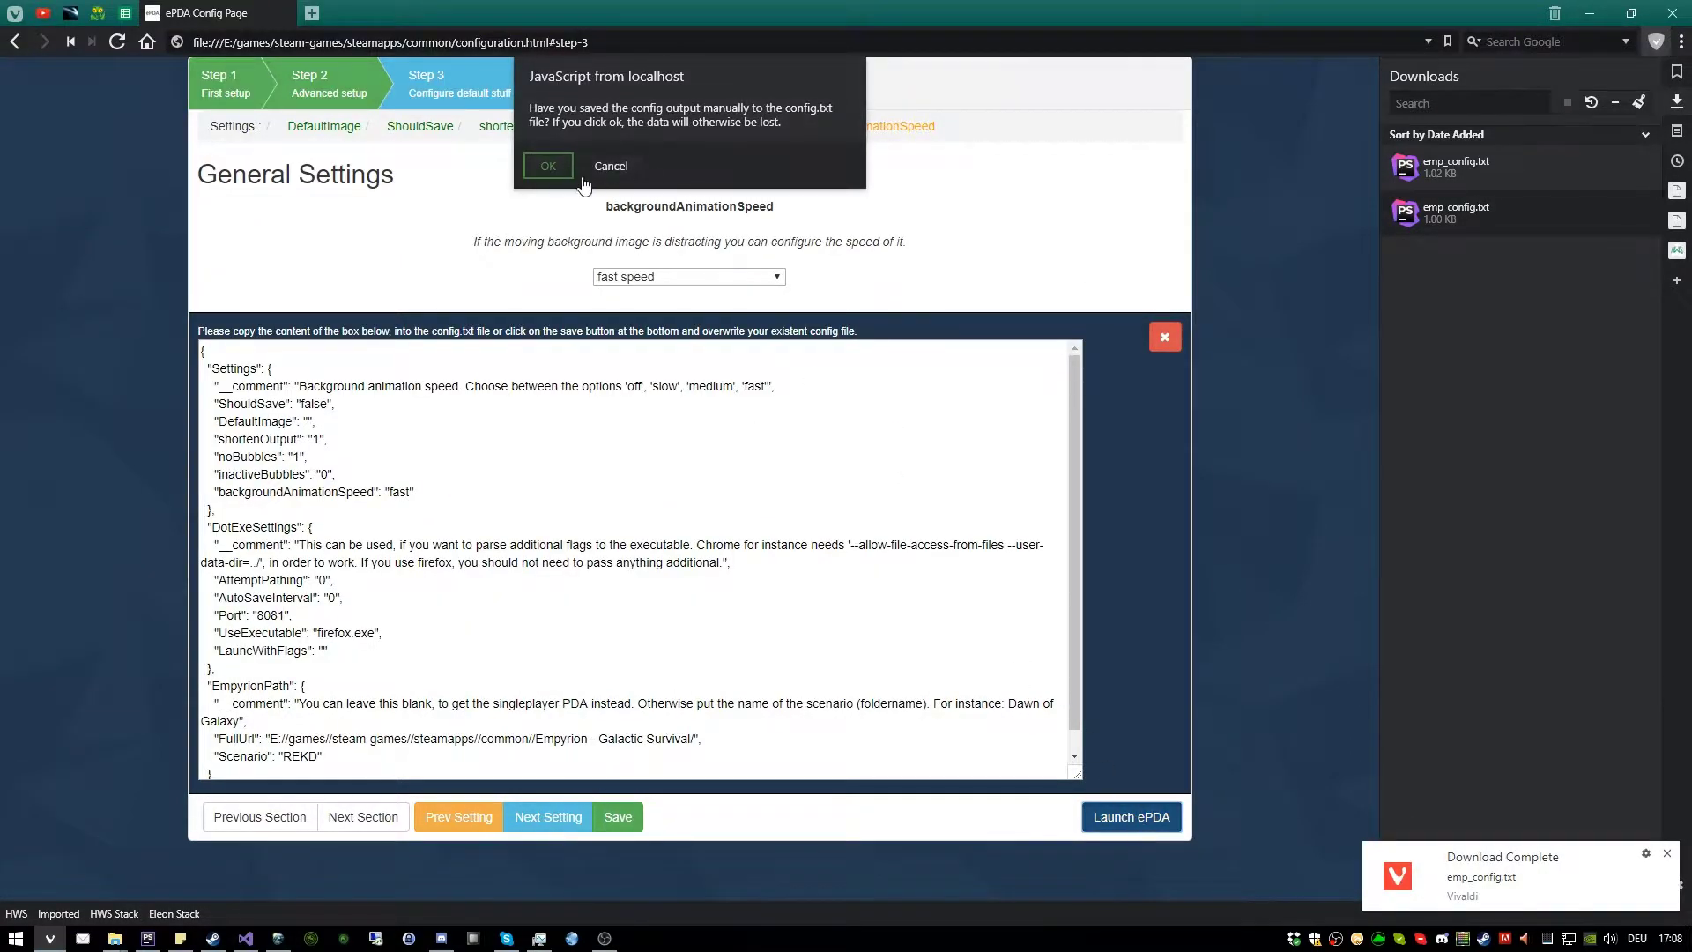
click(557, 183)
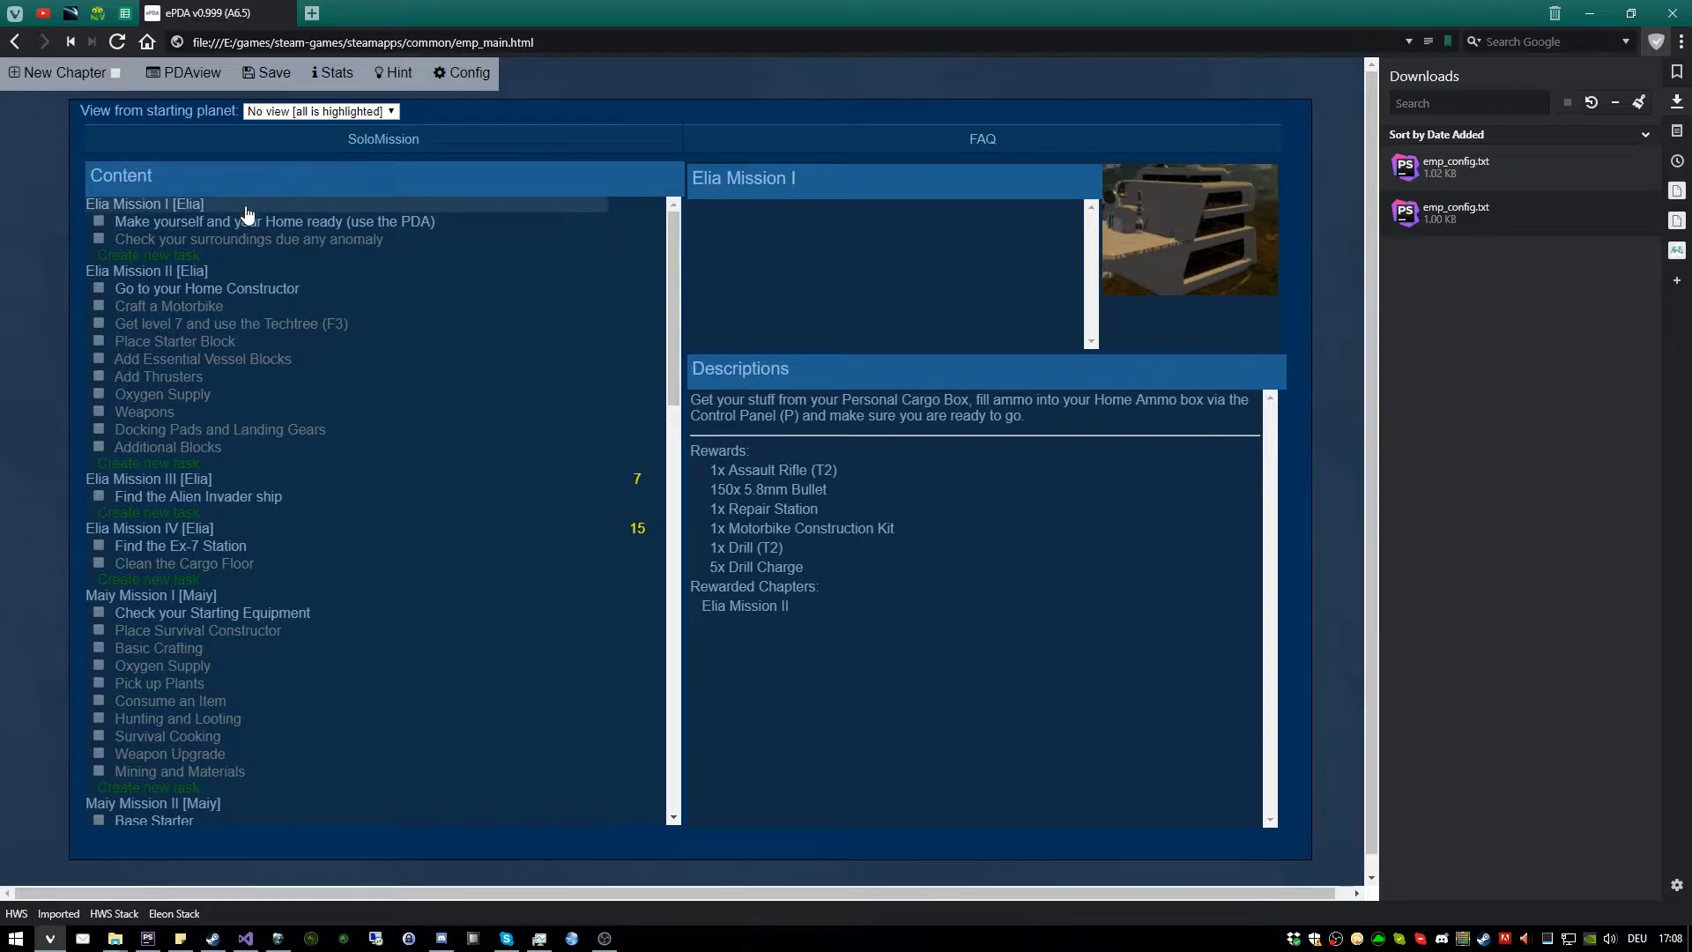
Reload ePDA and open the Elia Mission I chapter in the Chapter Section editor
key(F4)
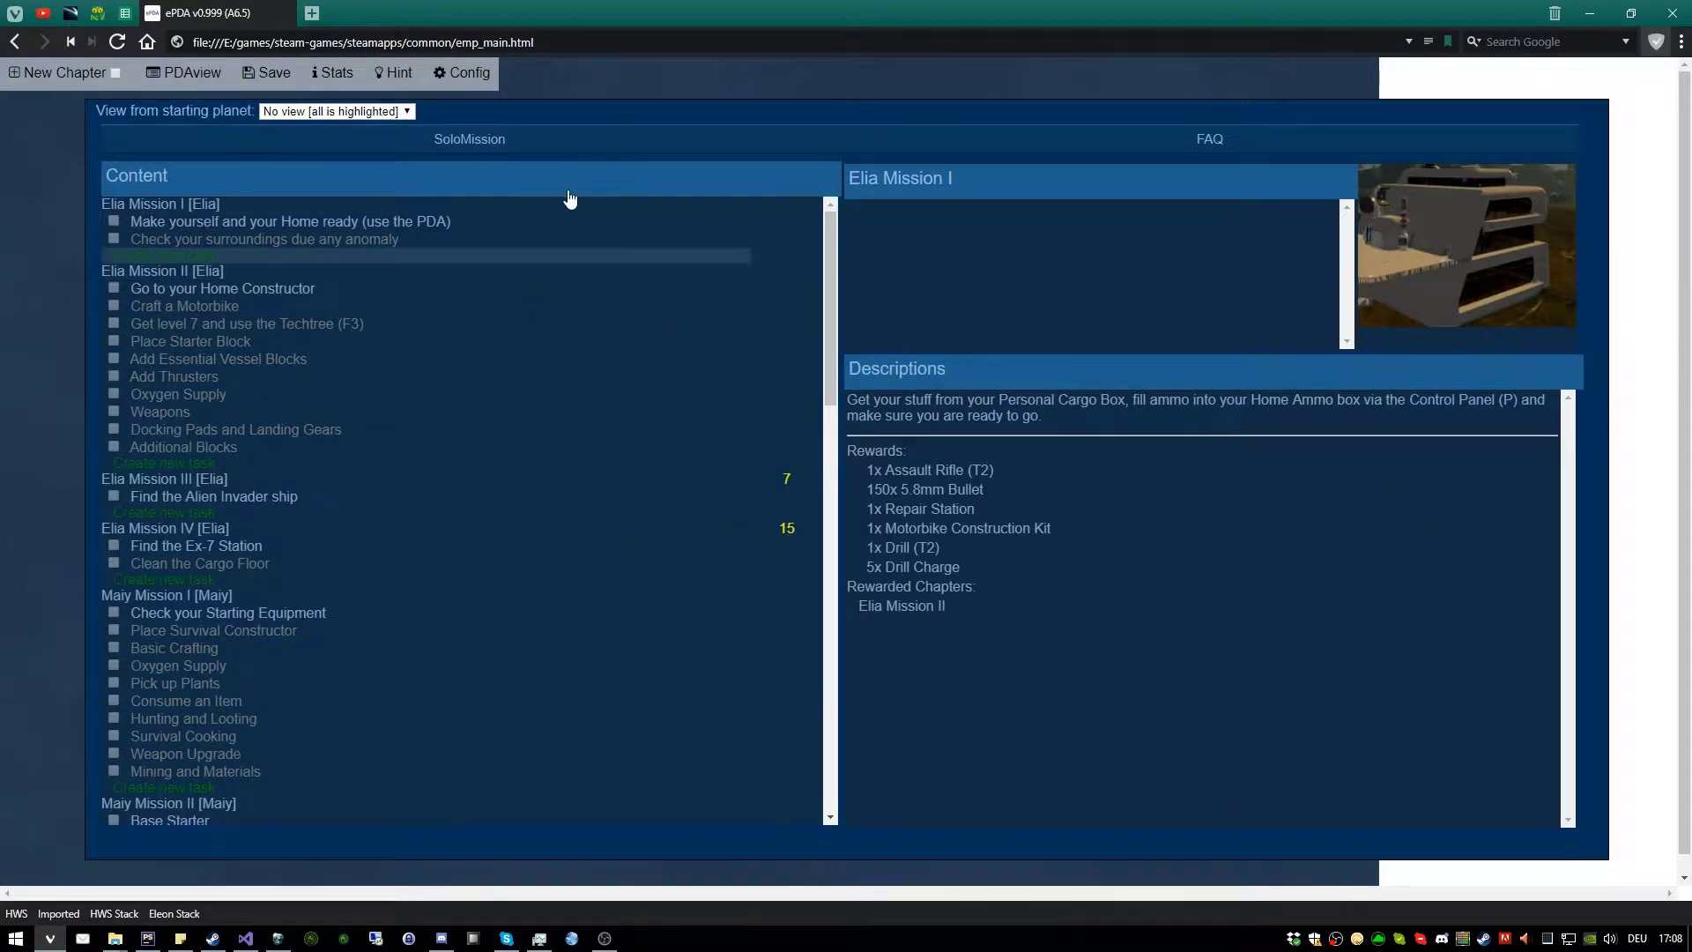
key(F5)
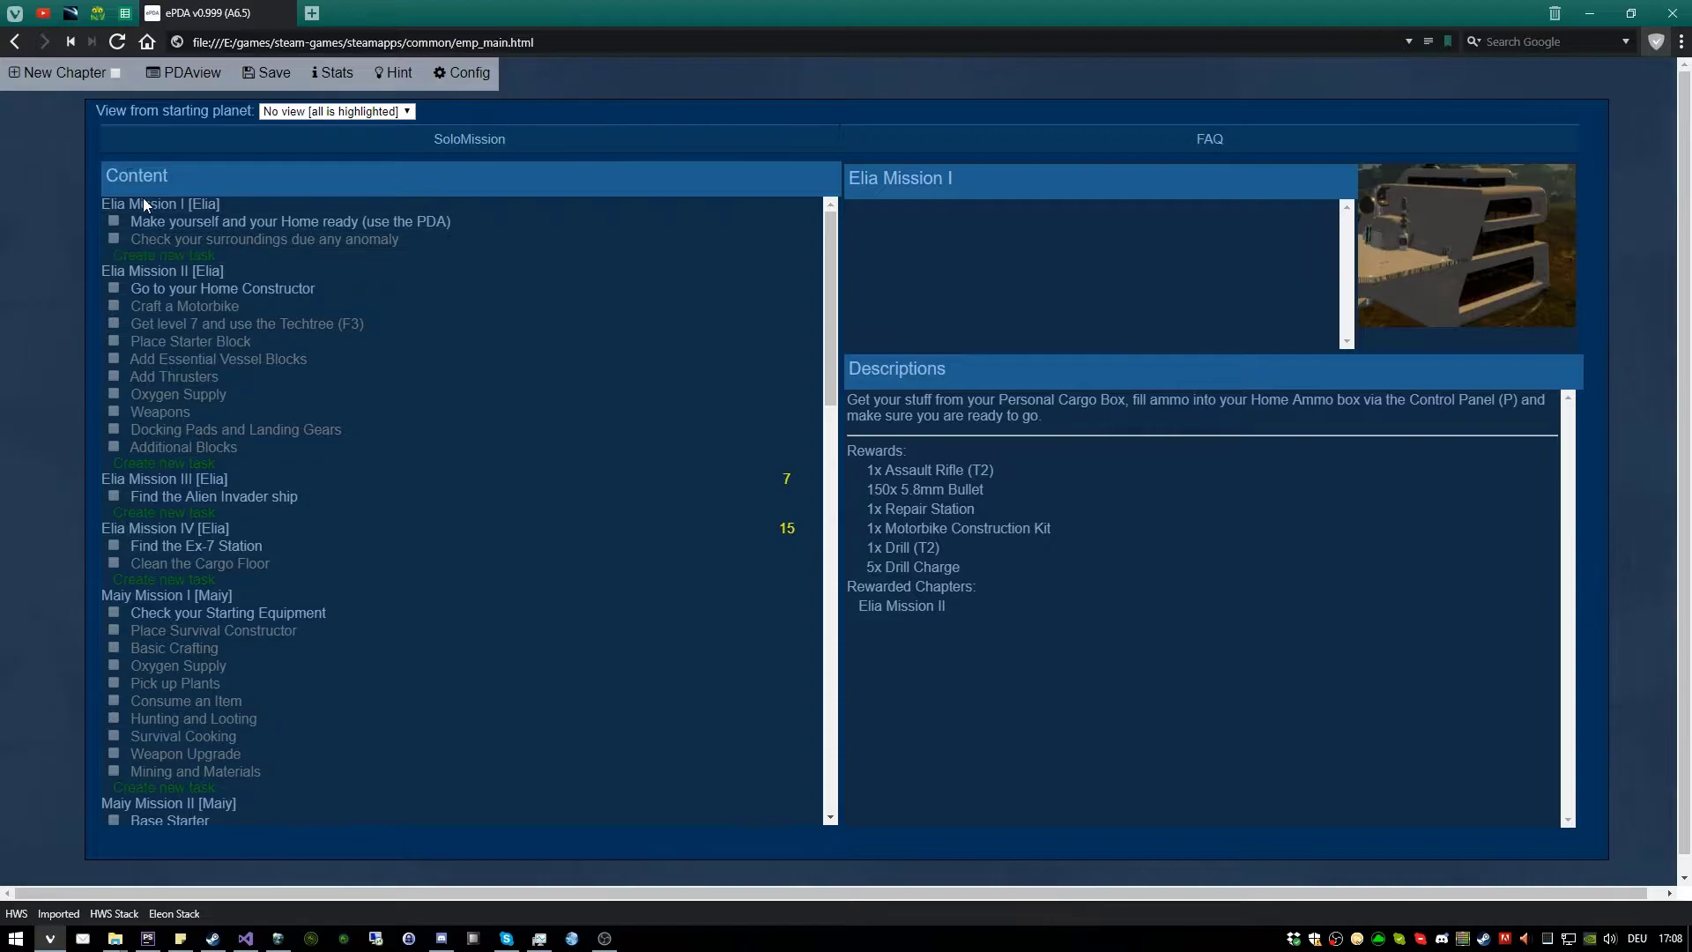
click(285, 223)
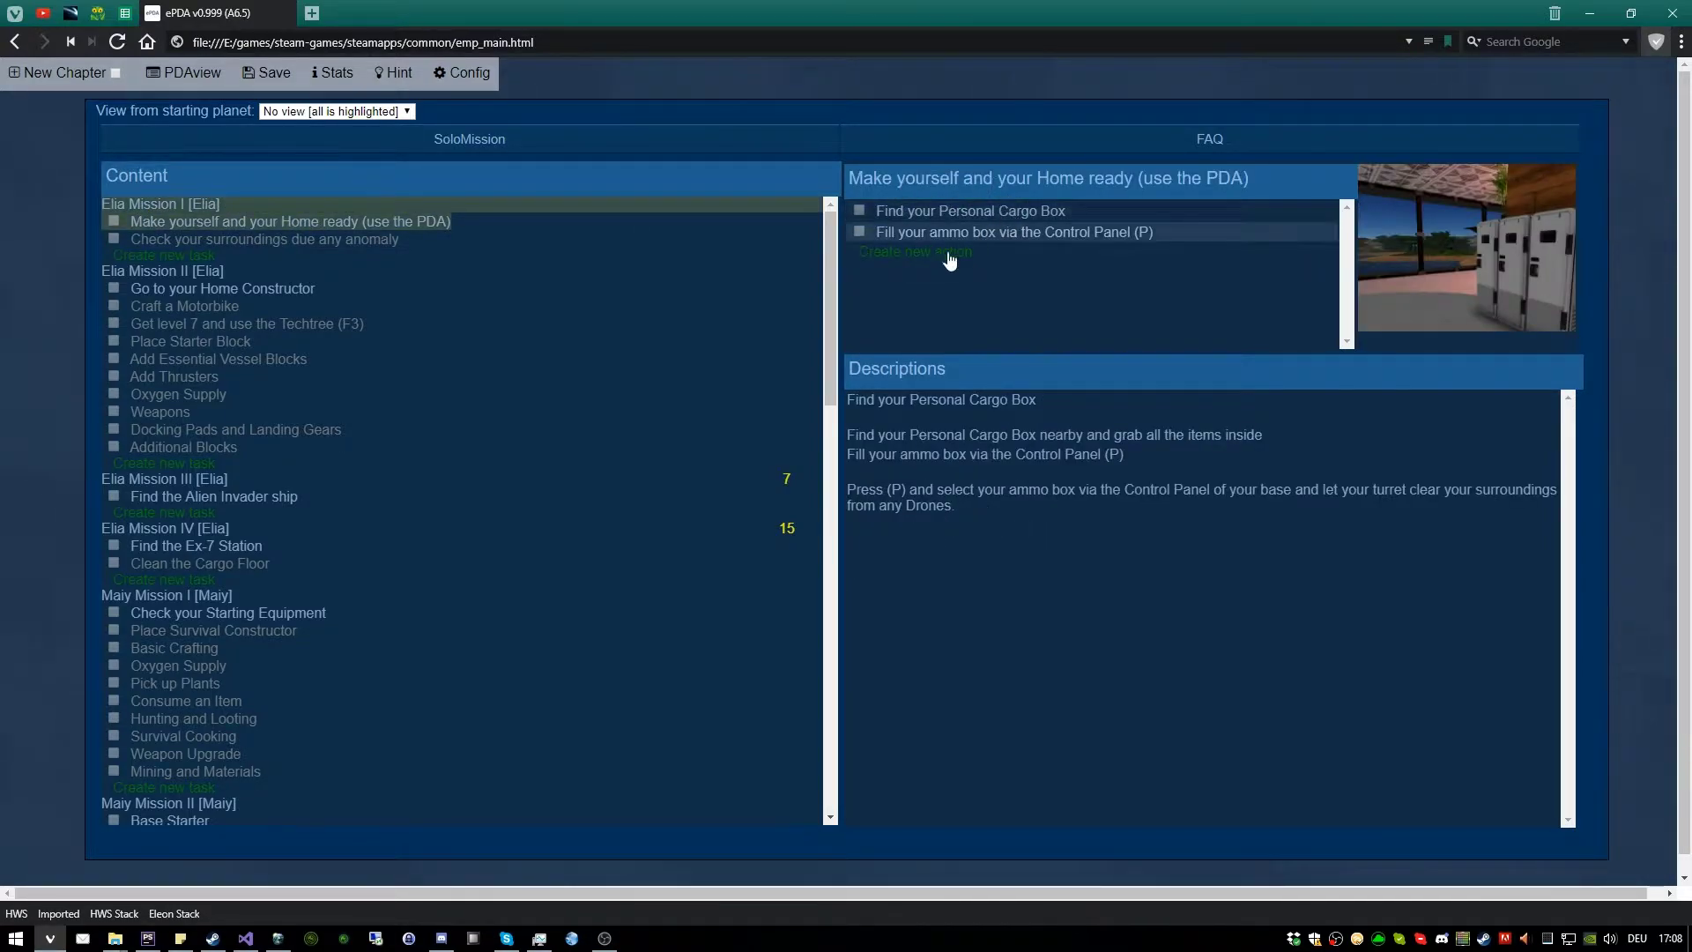
scroll(513, 281, down, 12)
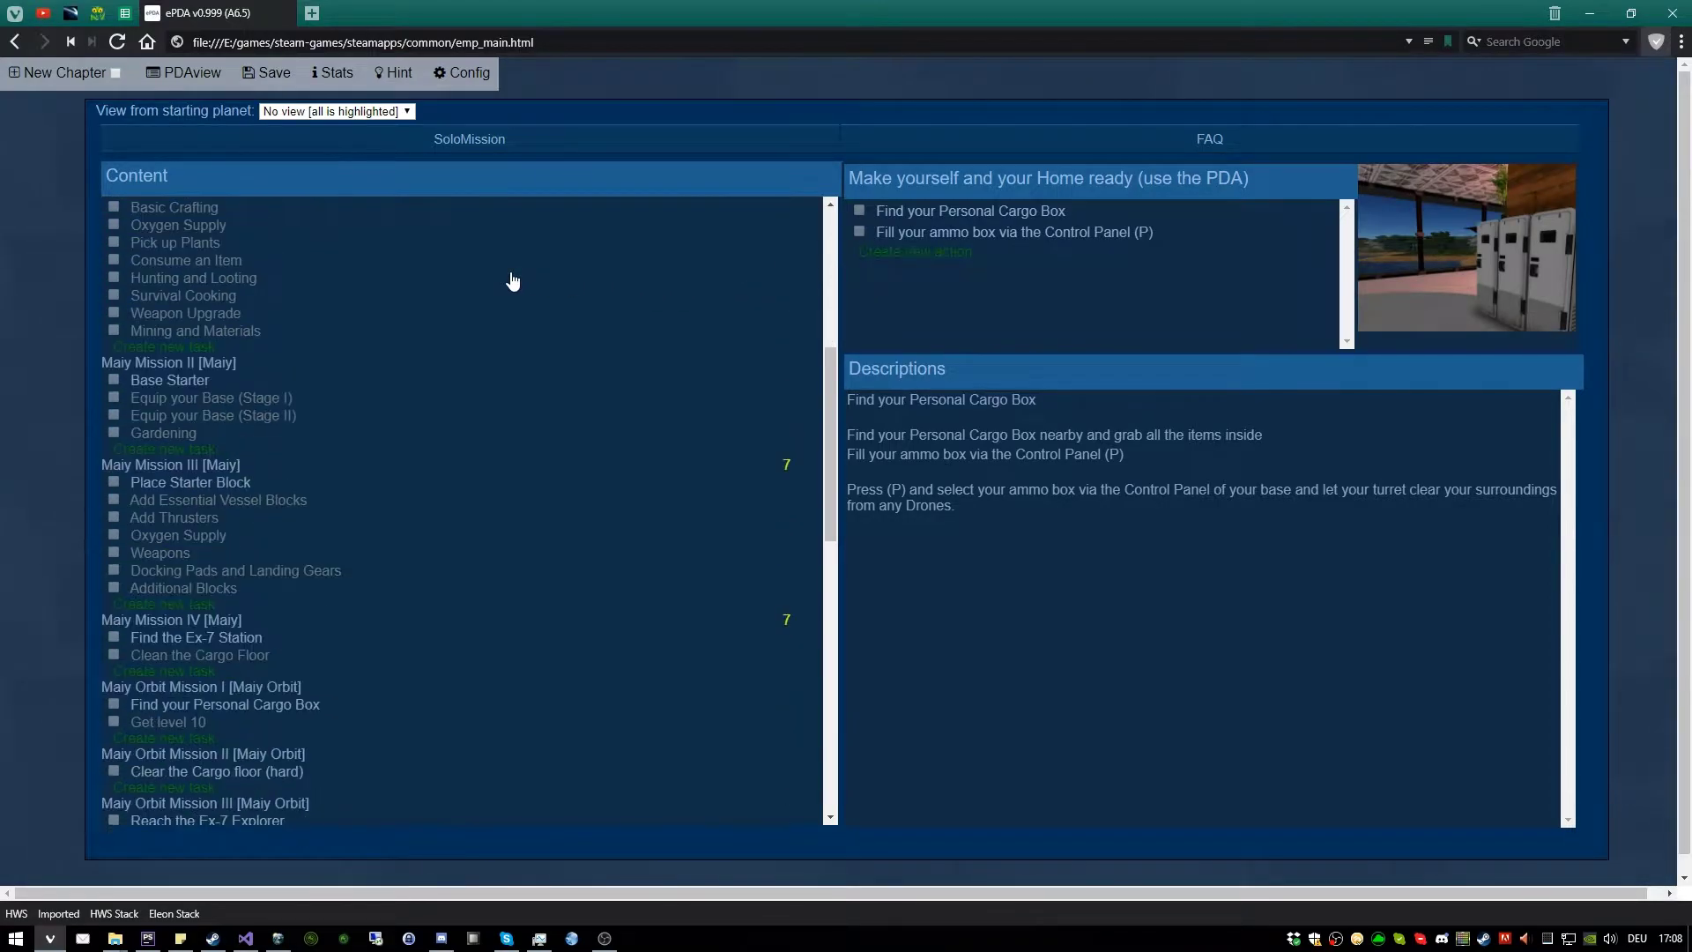
scroll(513, 281, up, 7)
scroll(513, 281, up, 5)
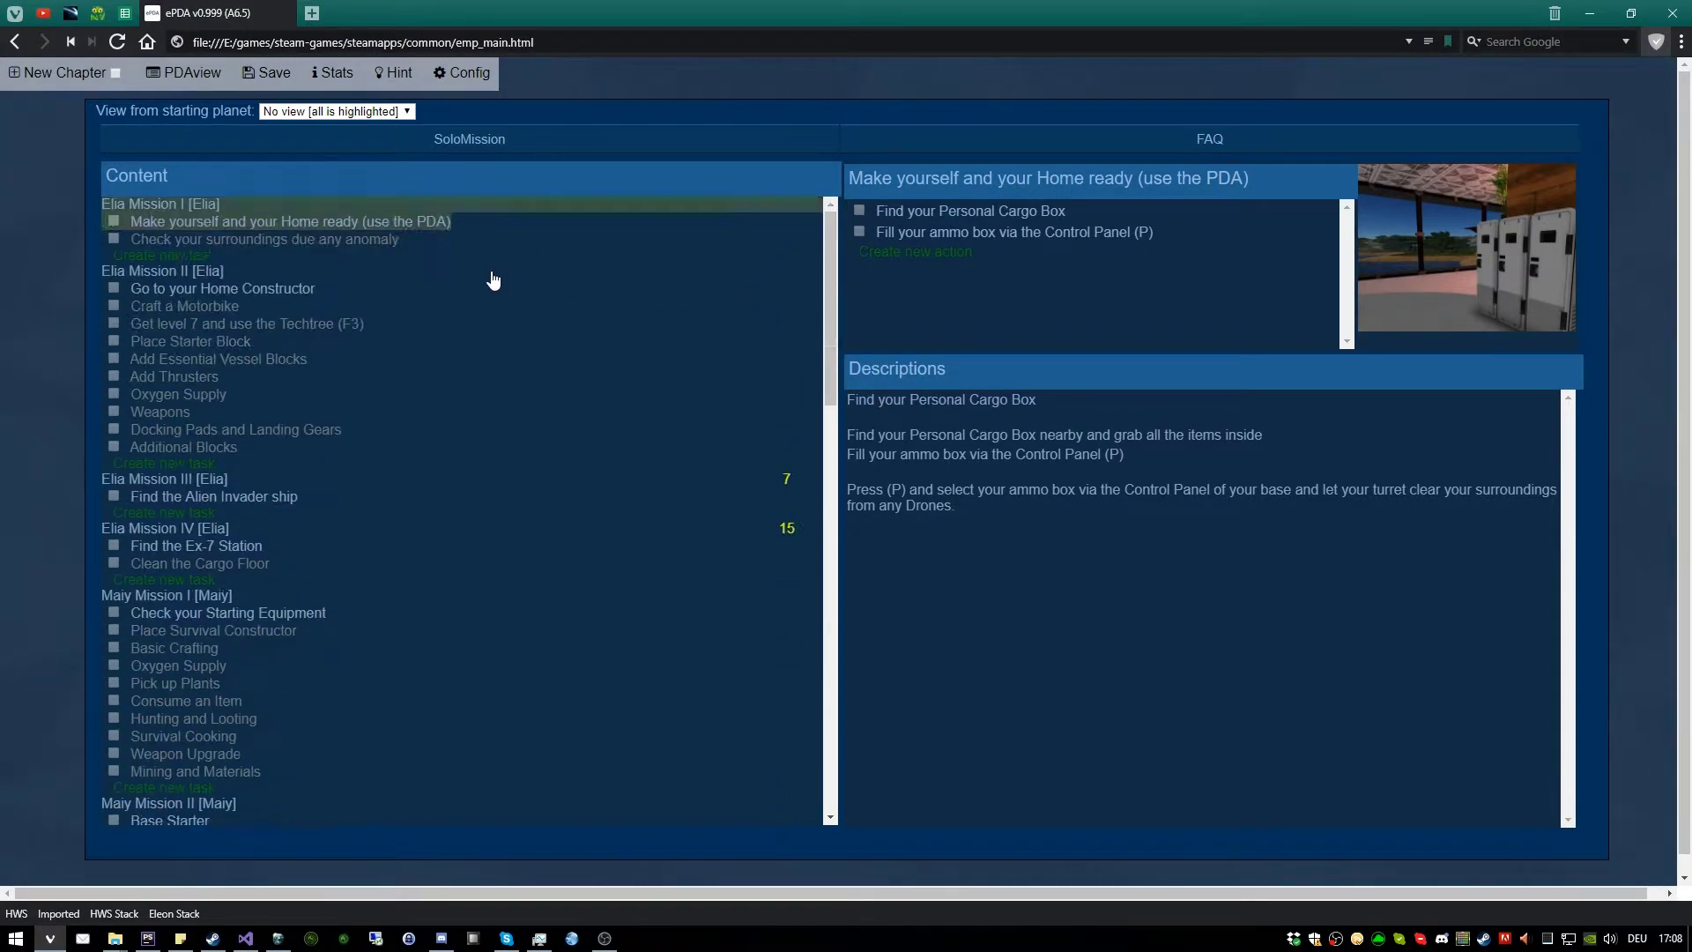
click(169, 206)
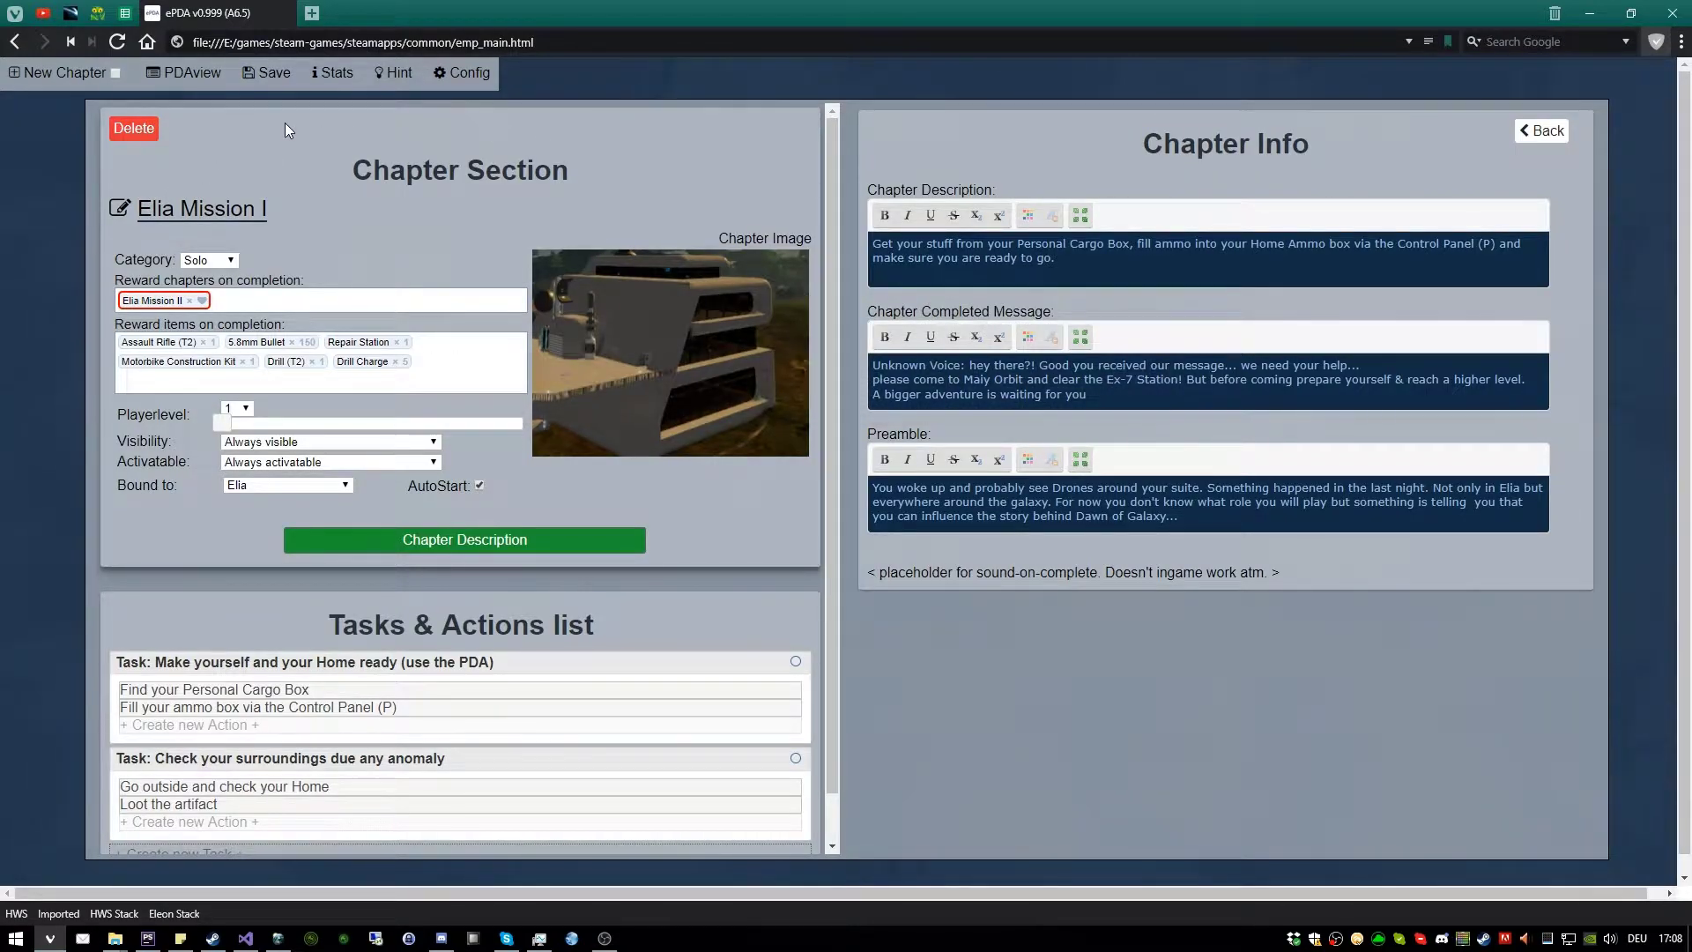
Check the chapter Delete control, keep the category as Solo, and return to PDAview
click(147, 131)
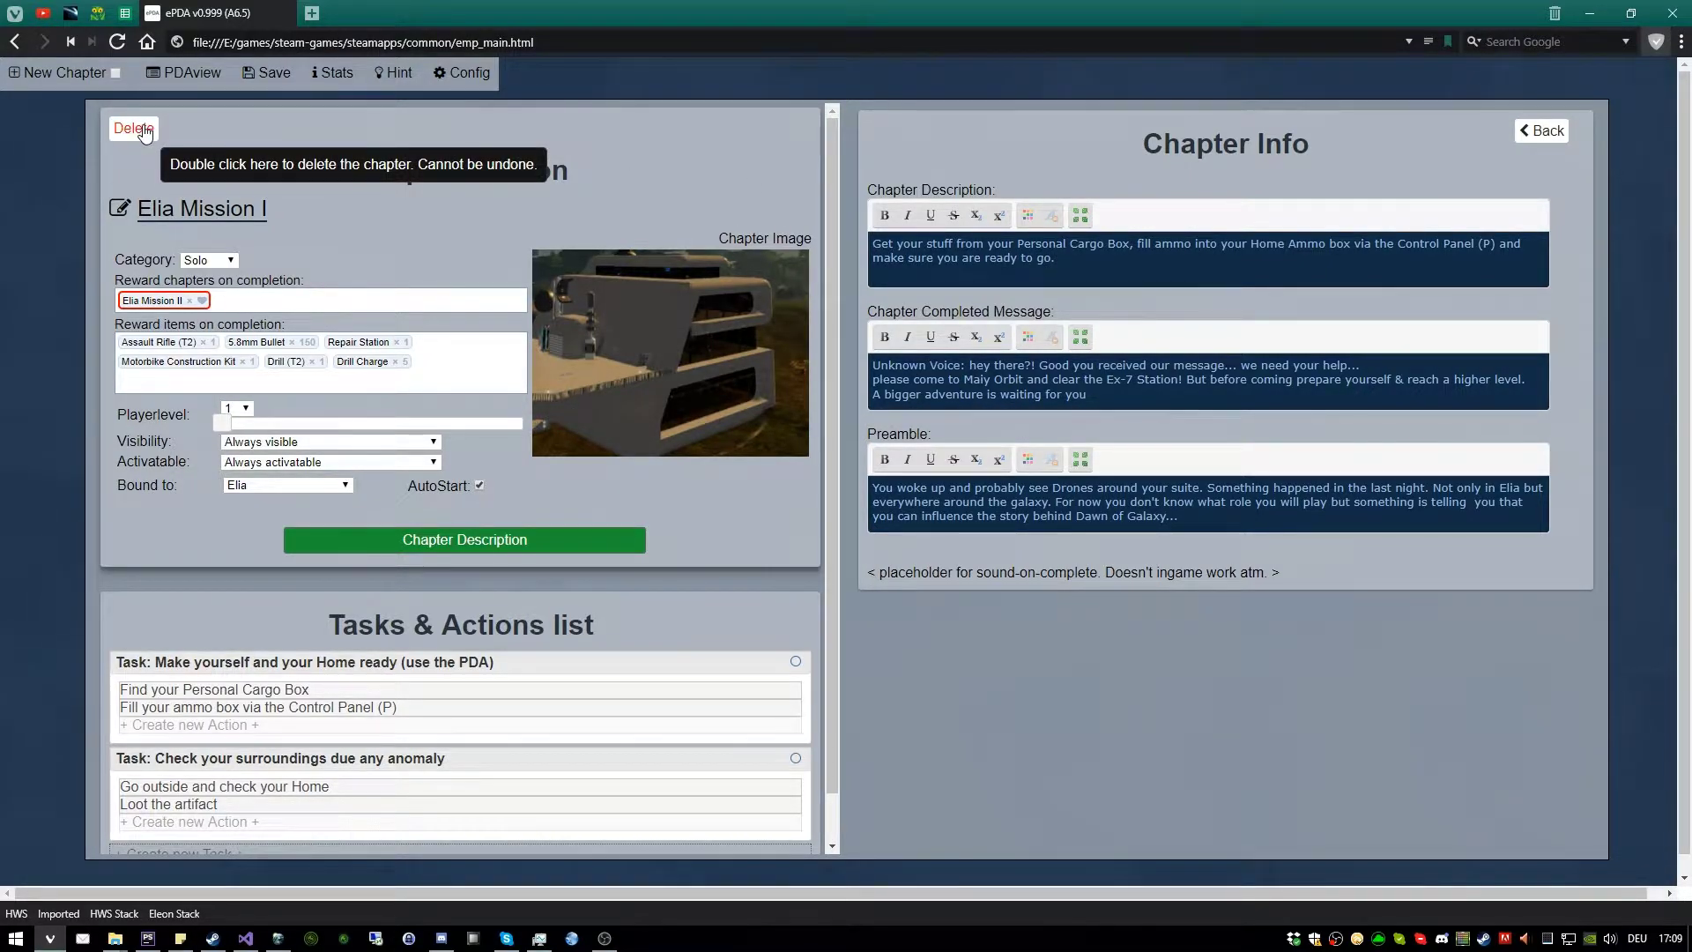
click(212, 260)
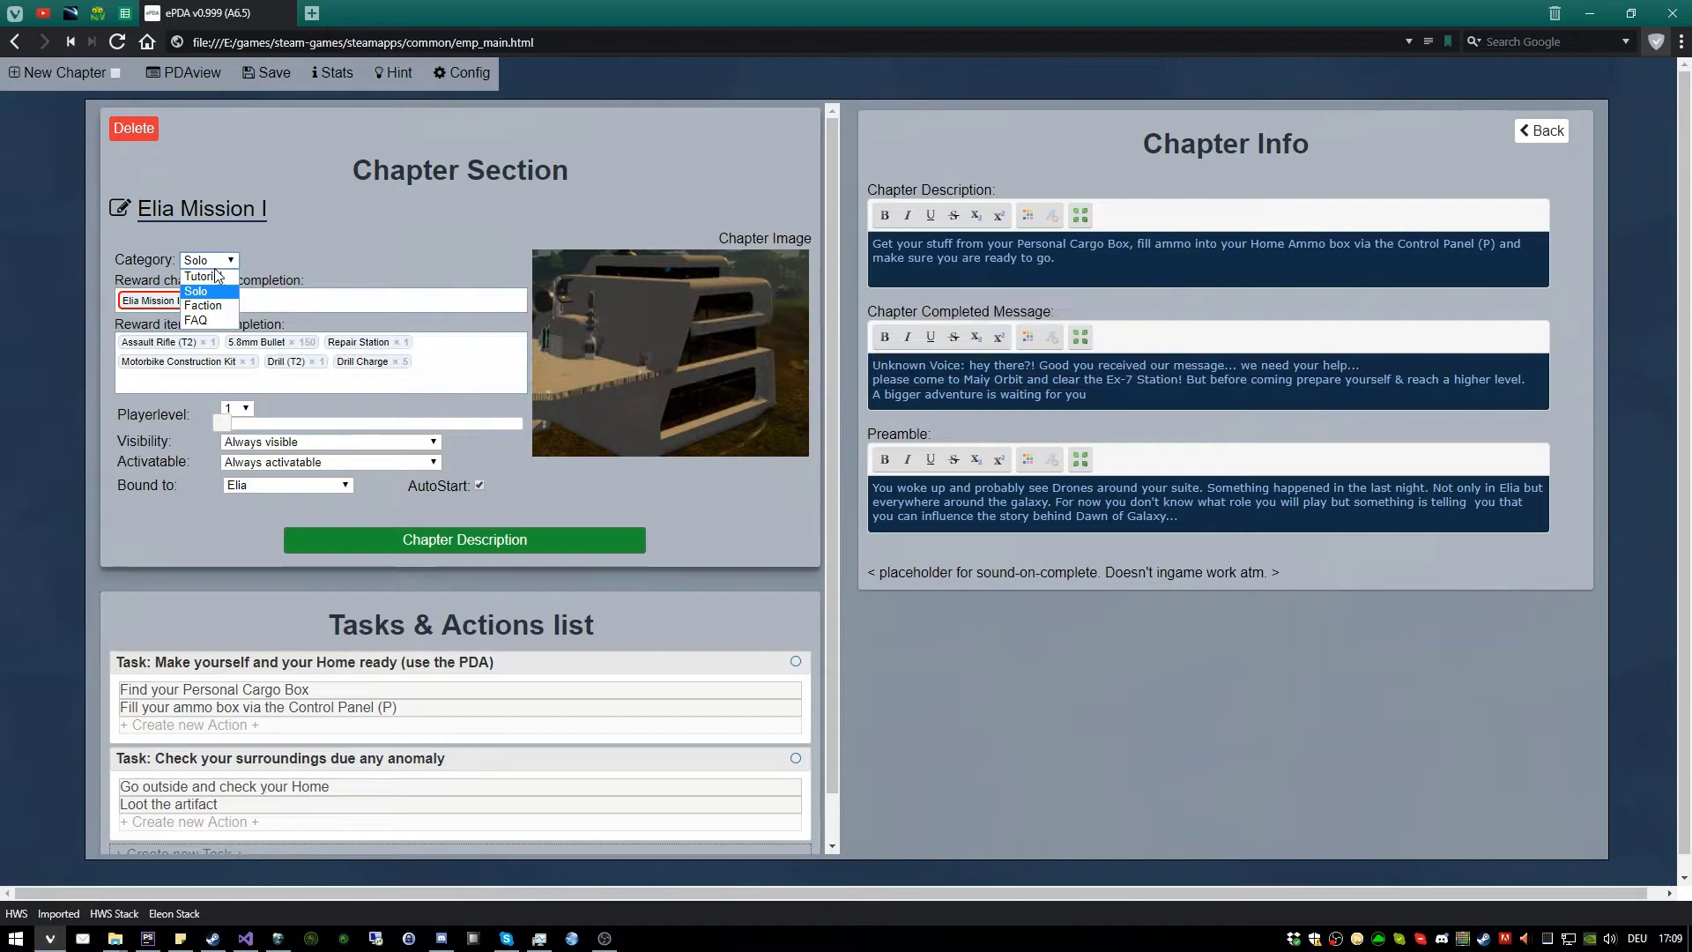
click(201, 291)
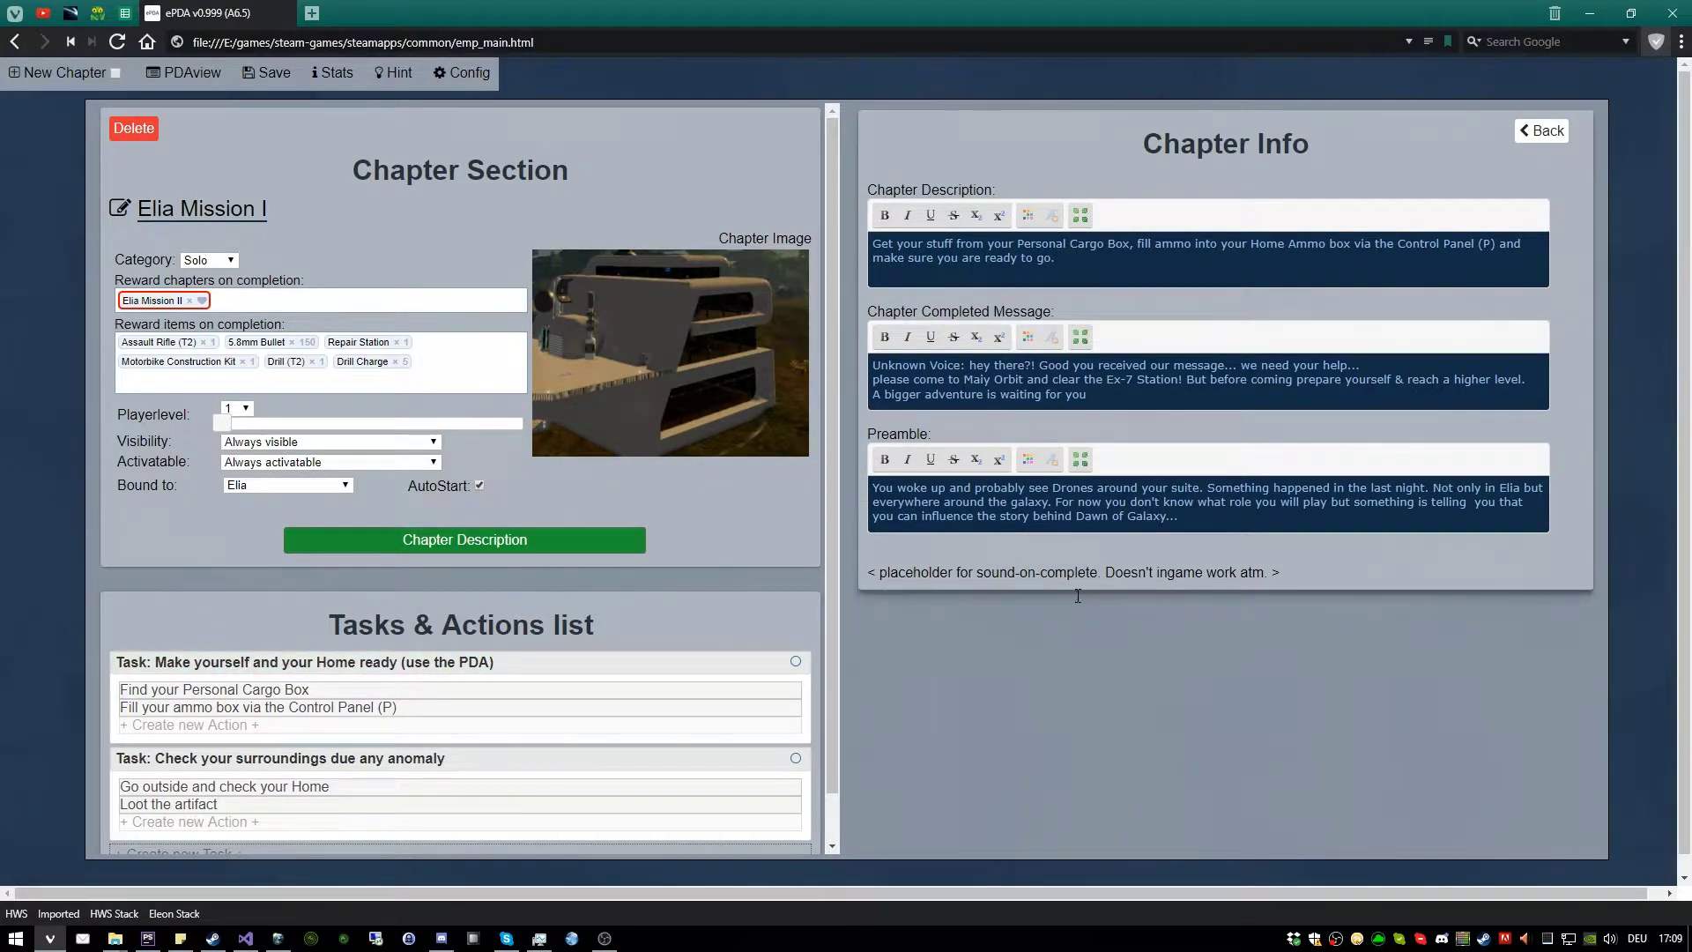
scroll(493, 581, down, 1)
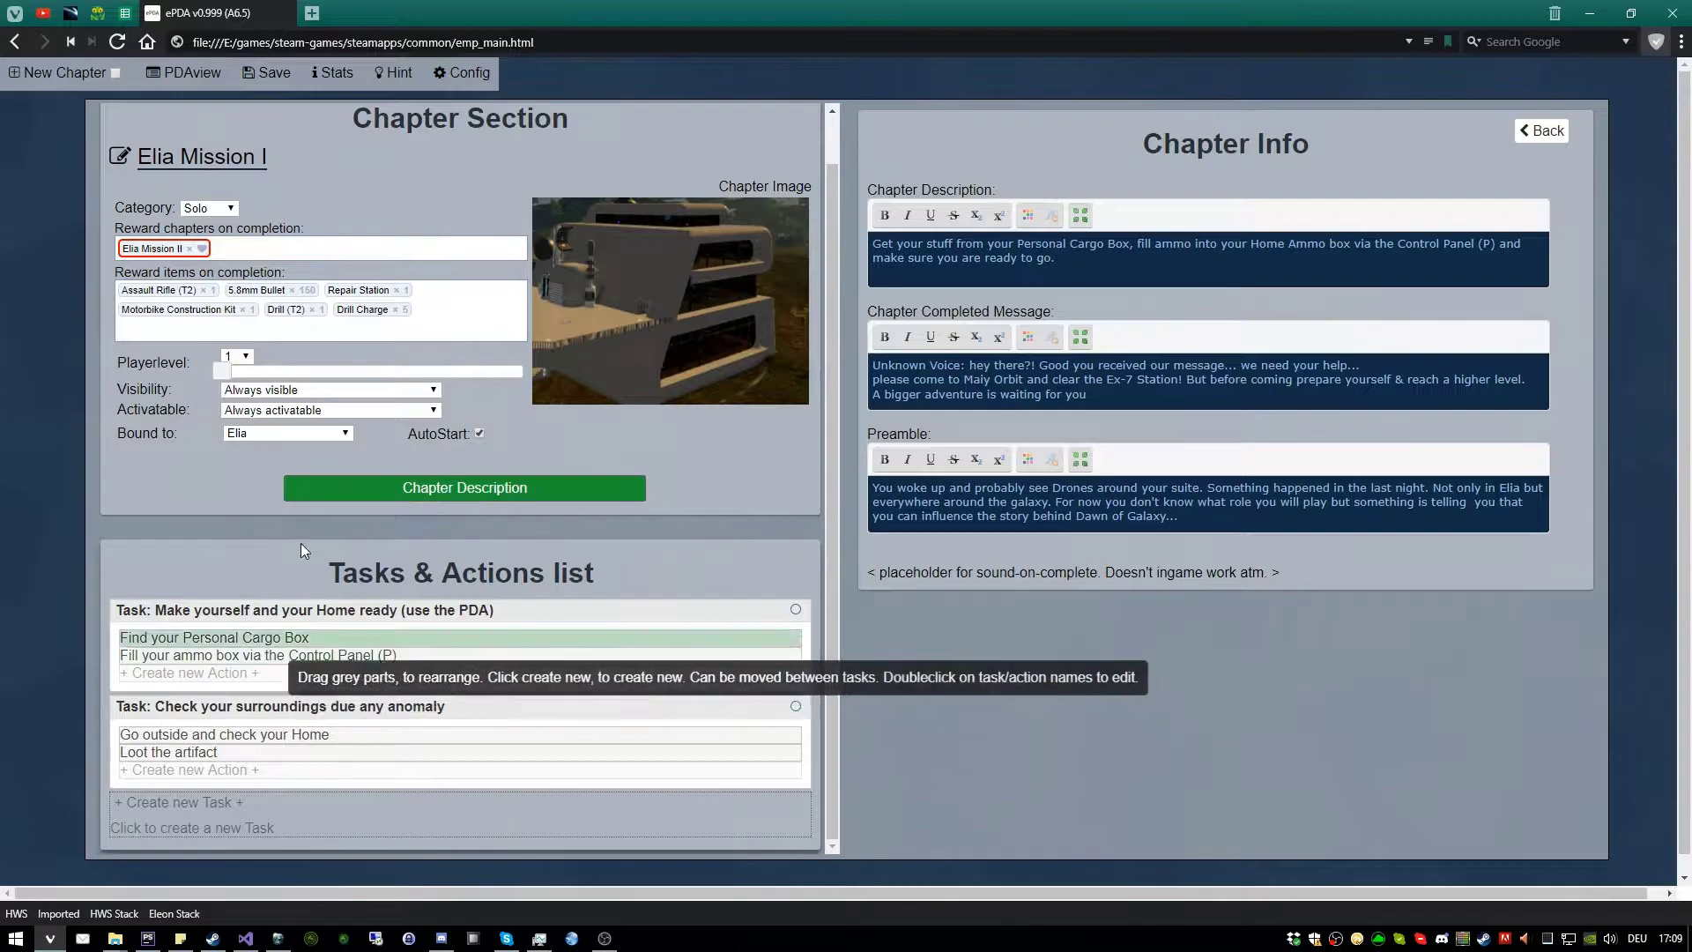
scroll(546, 365, up, 1)
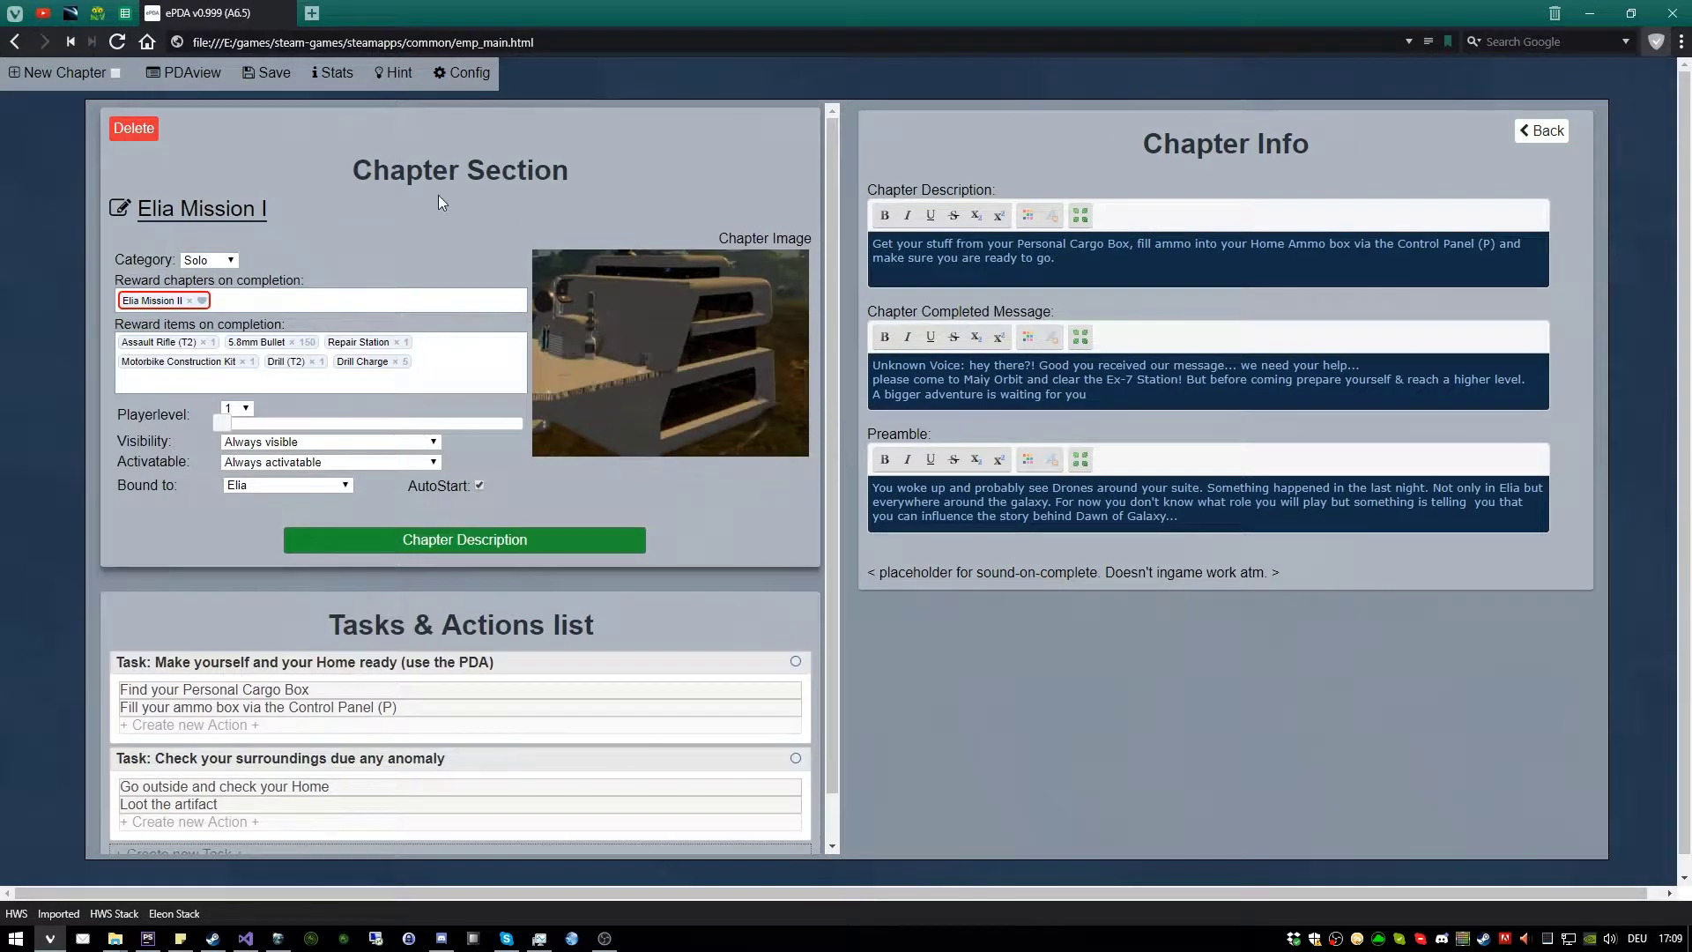
click(183, 72)
scroll(416, 547, down, 5)
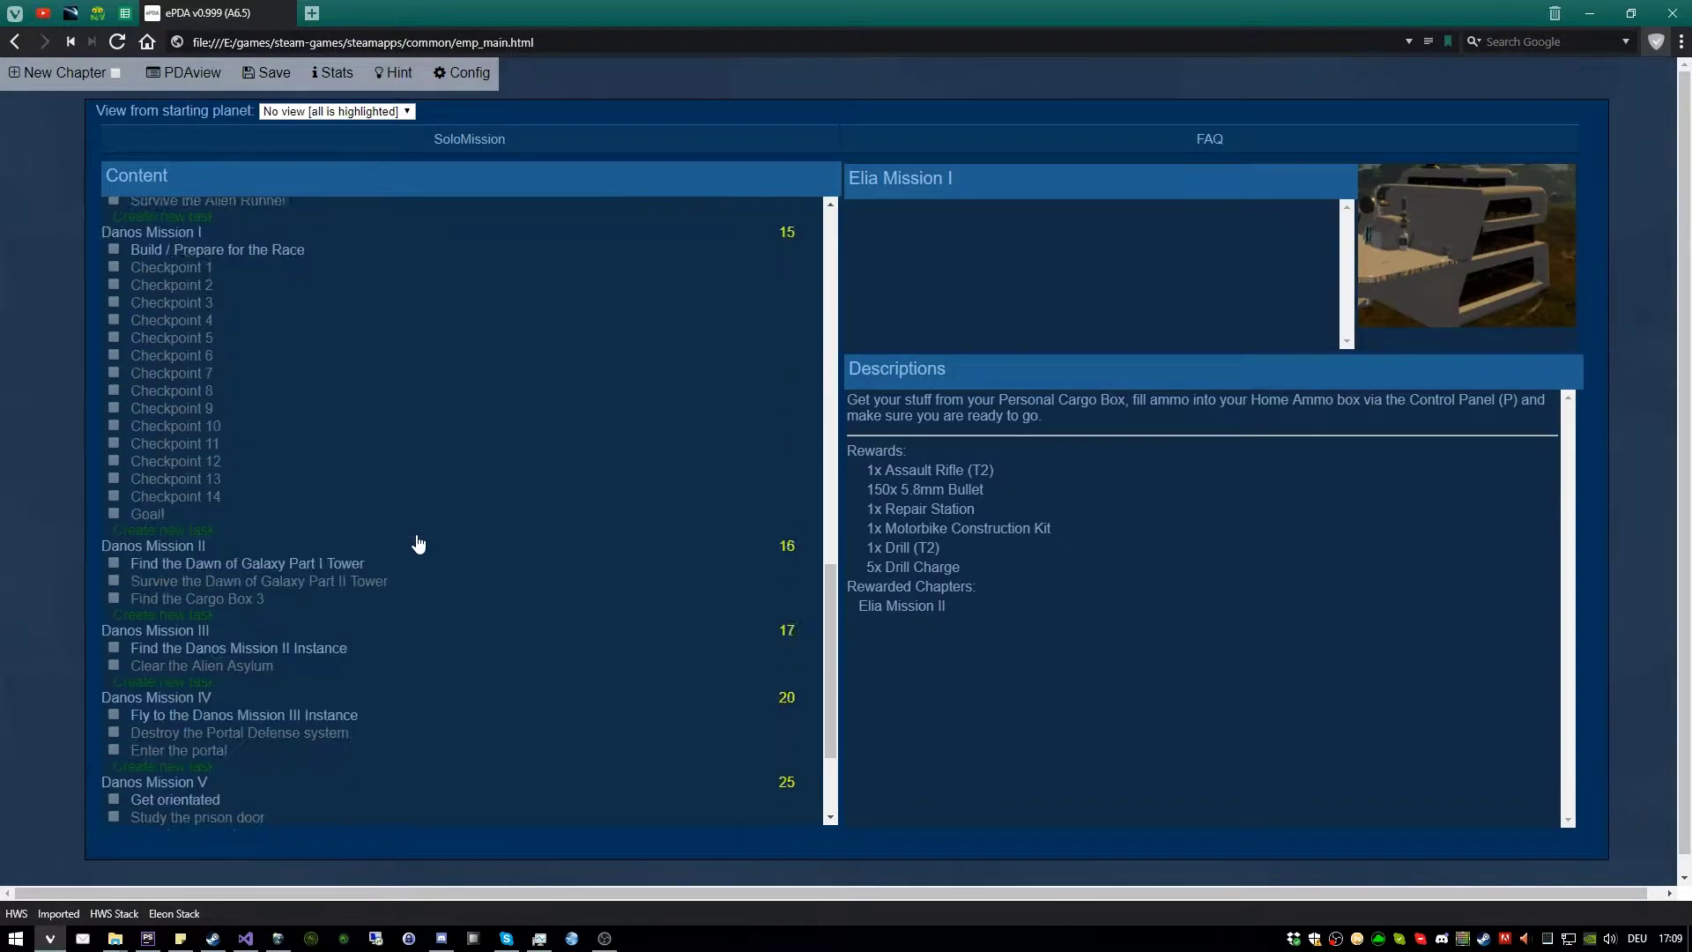
scroll(419, 544, down, 2)
Create a new chapter and rename it from 'Title for chapter 20' to 'REKD Mission I'
click(197, 823)
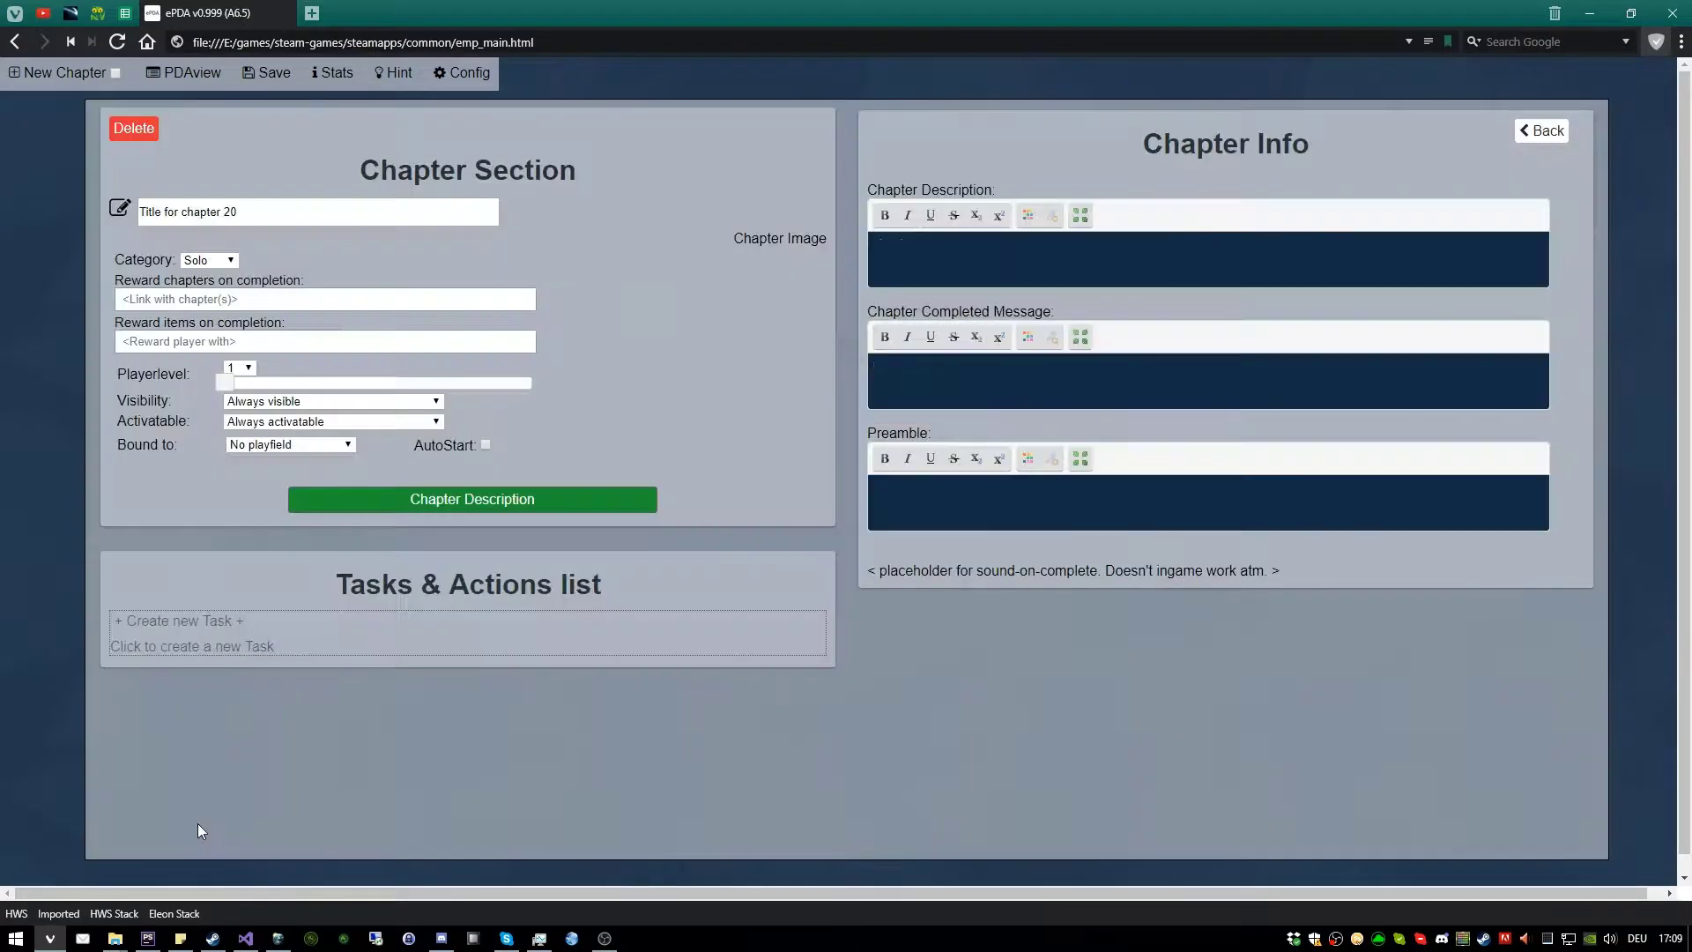
click(283, 204)
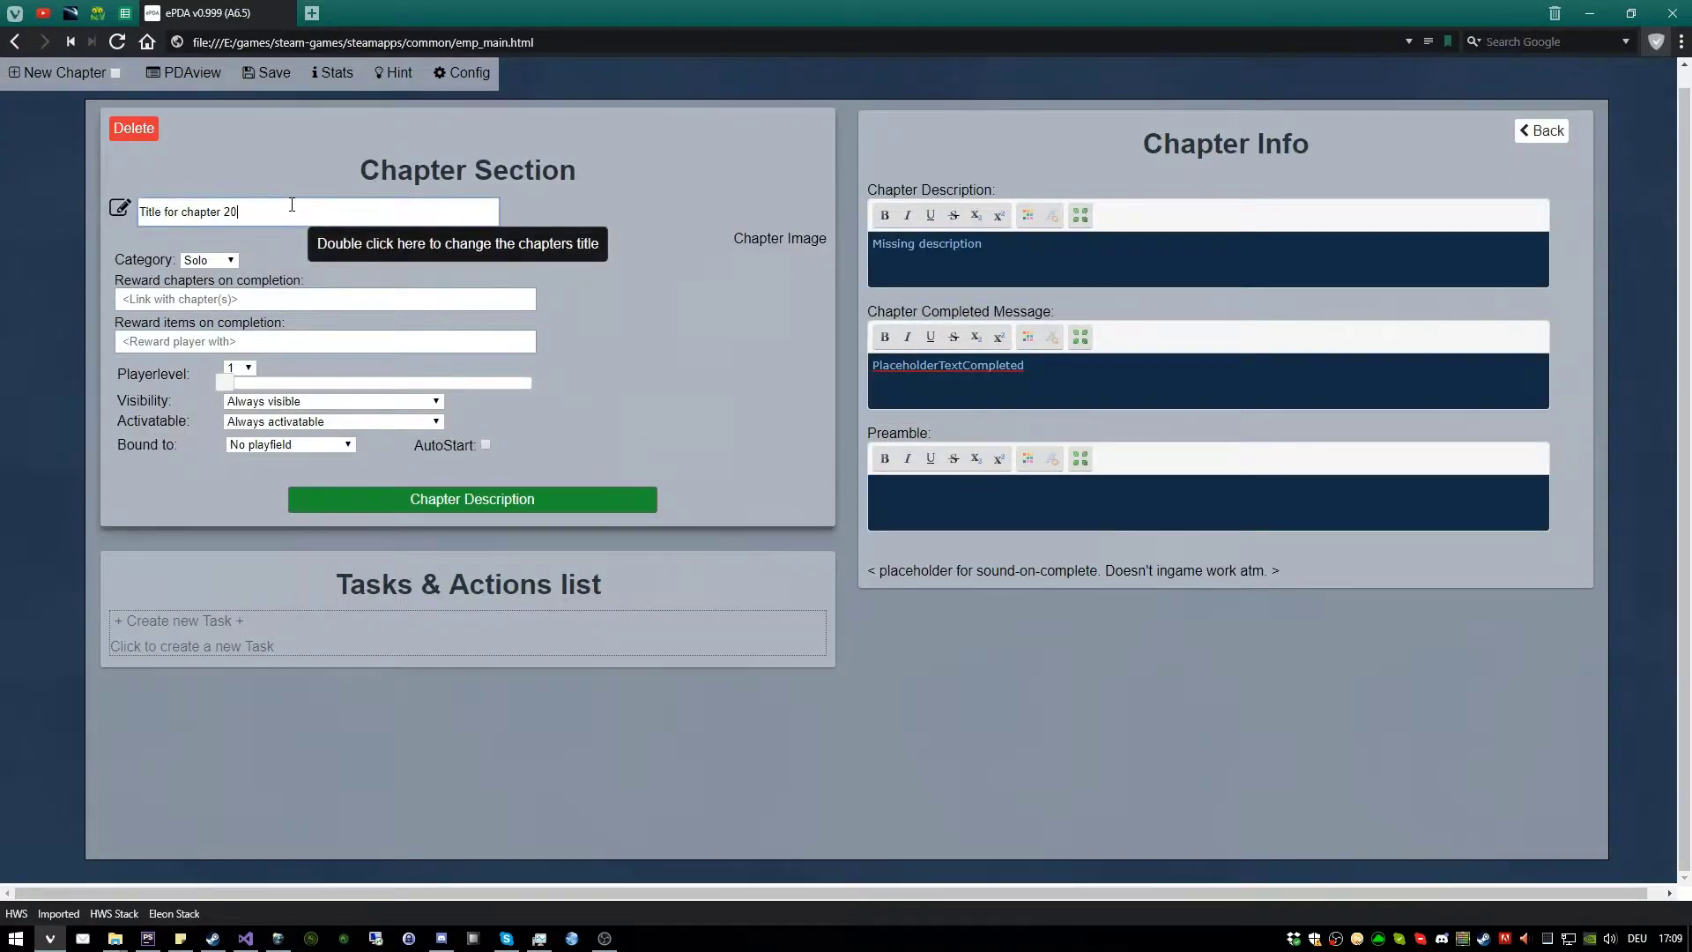
double_click(292, 204)
text(REKD Mission I)
key(Return)
Add a Money Card ×10000 completion reward and enable AutoStart
click(242, 339)
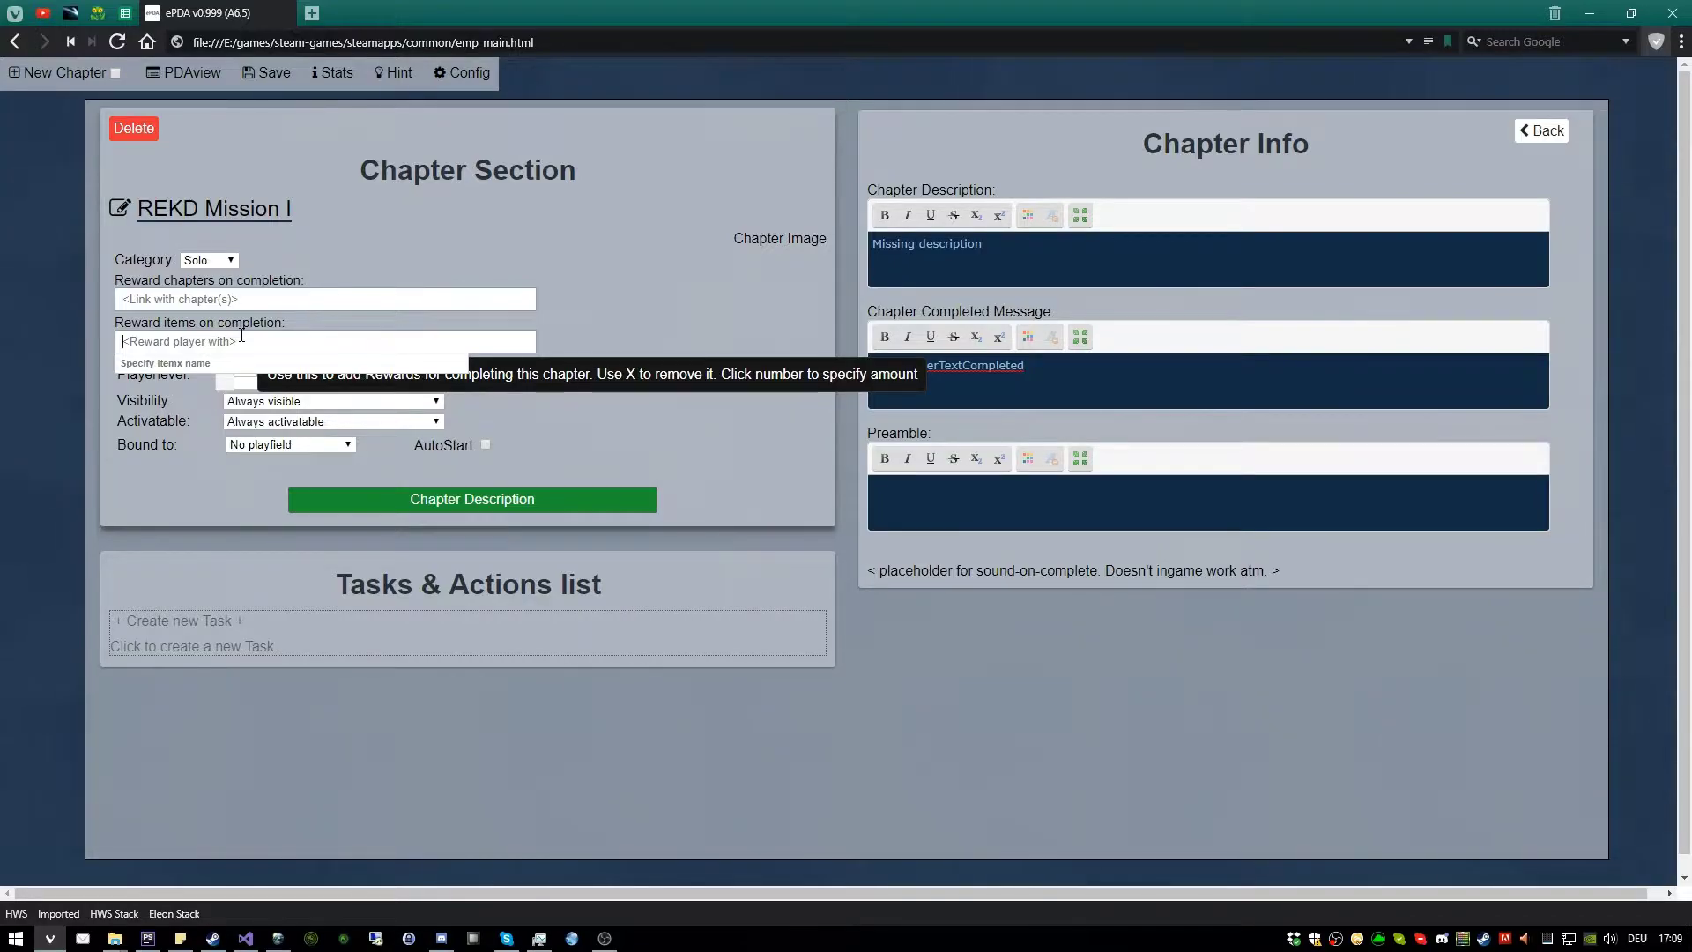
text(money)
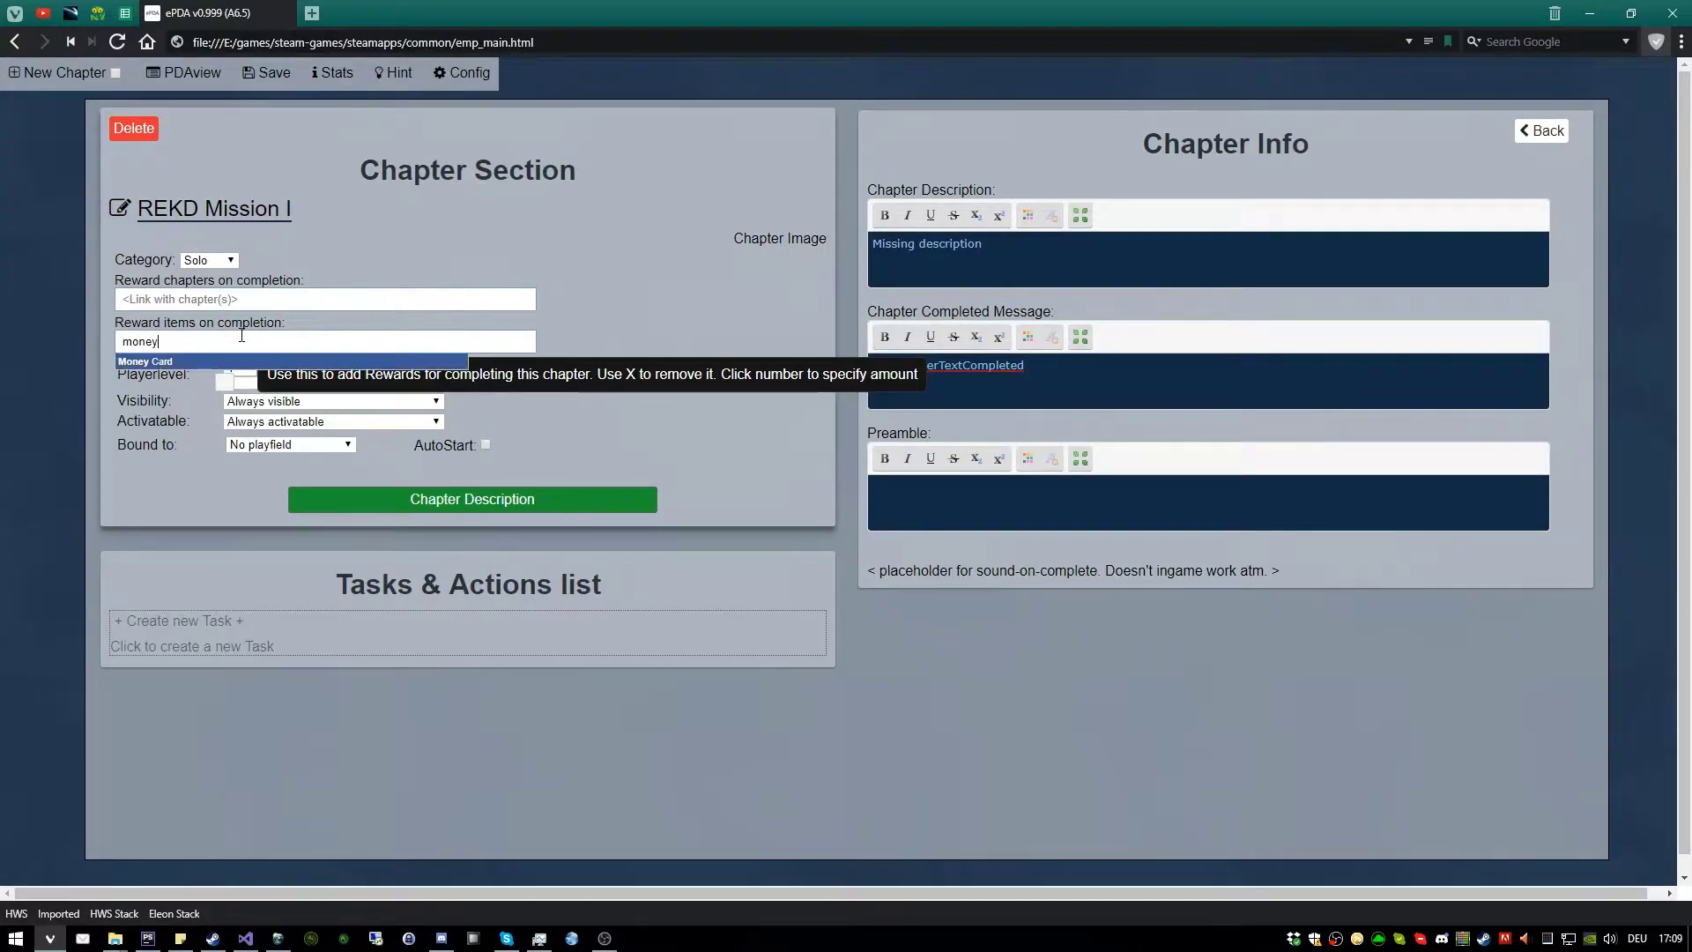
key(Return)
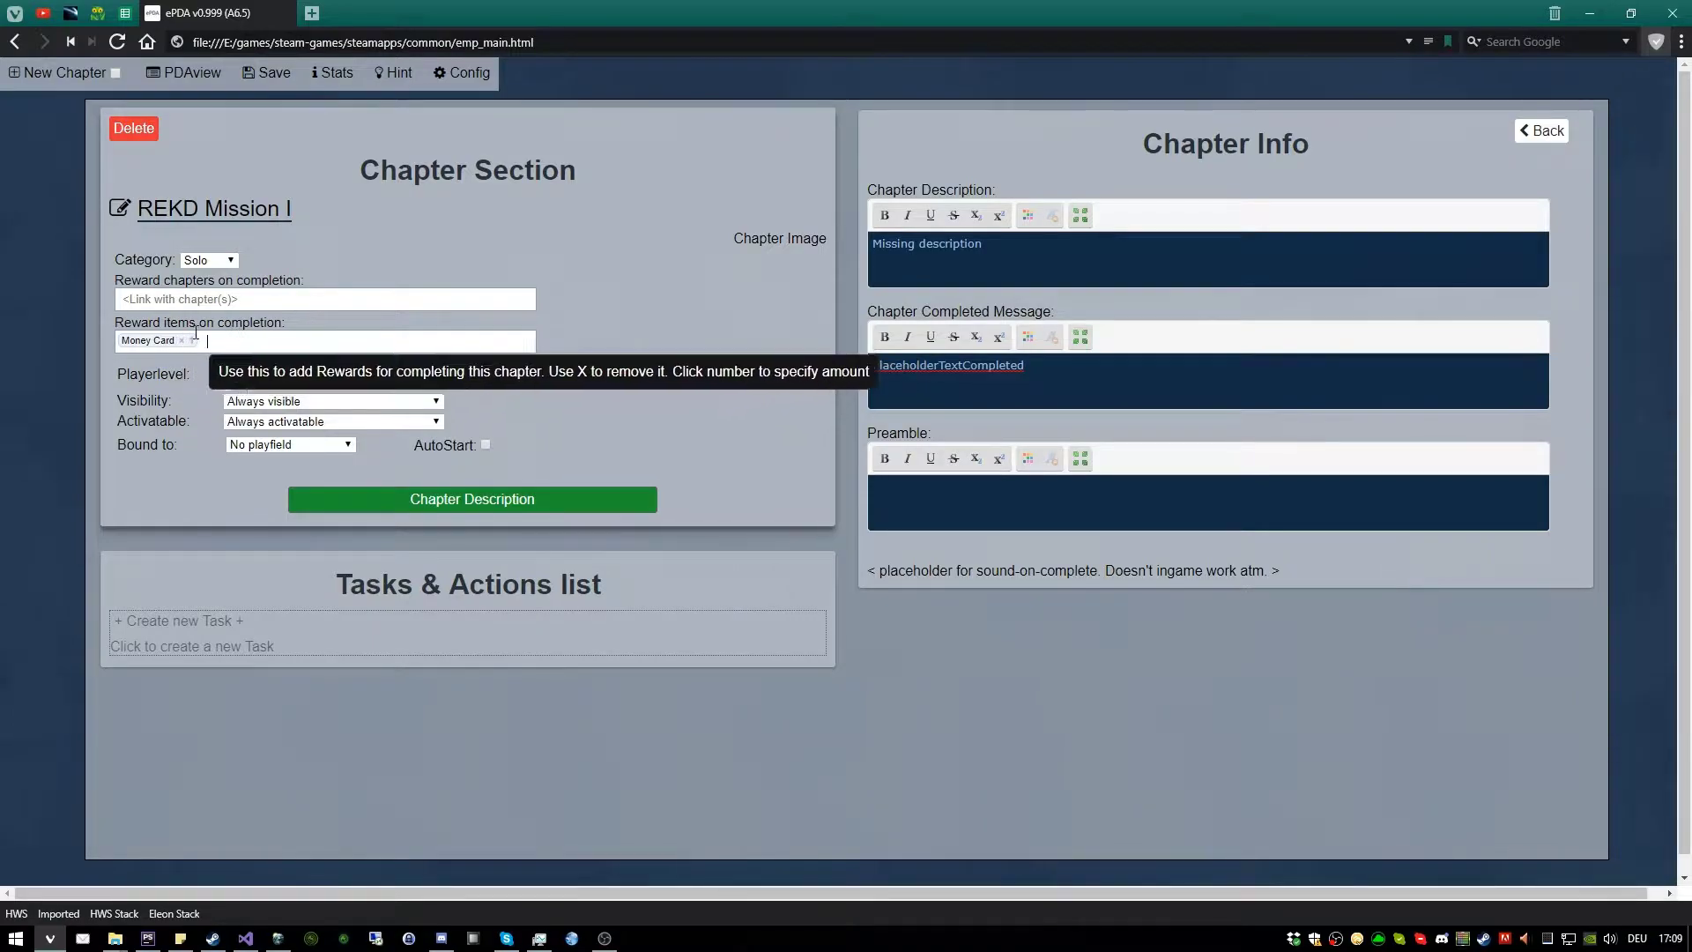
click(192, 341)
text(0000)
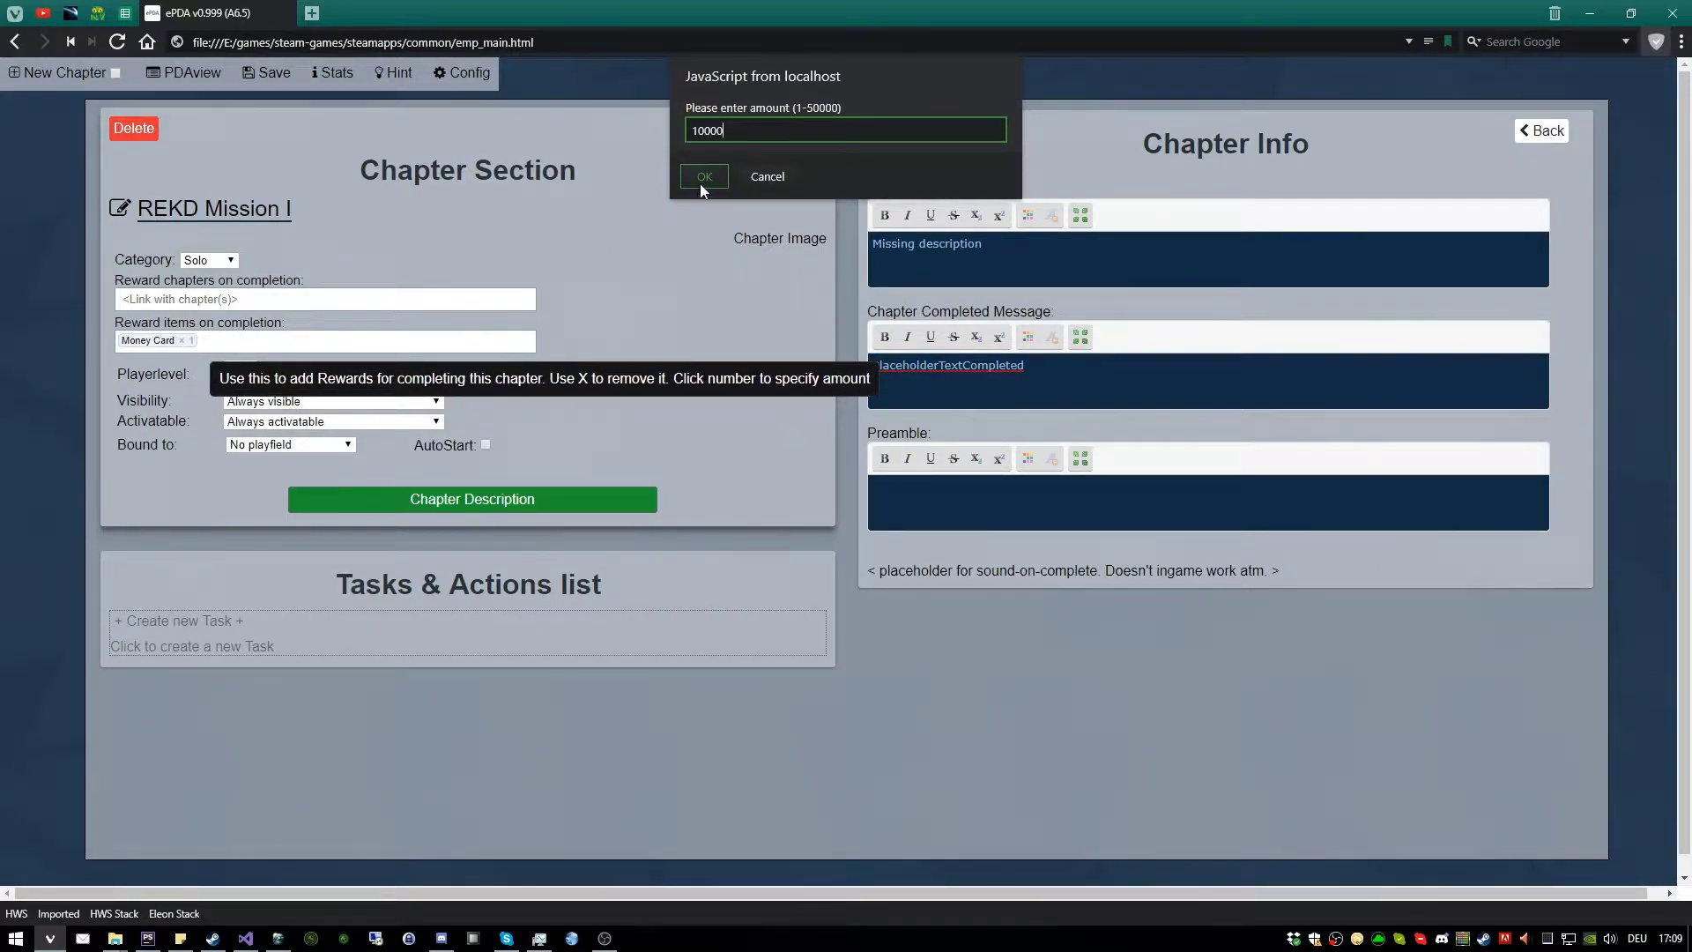
click(702, 180)
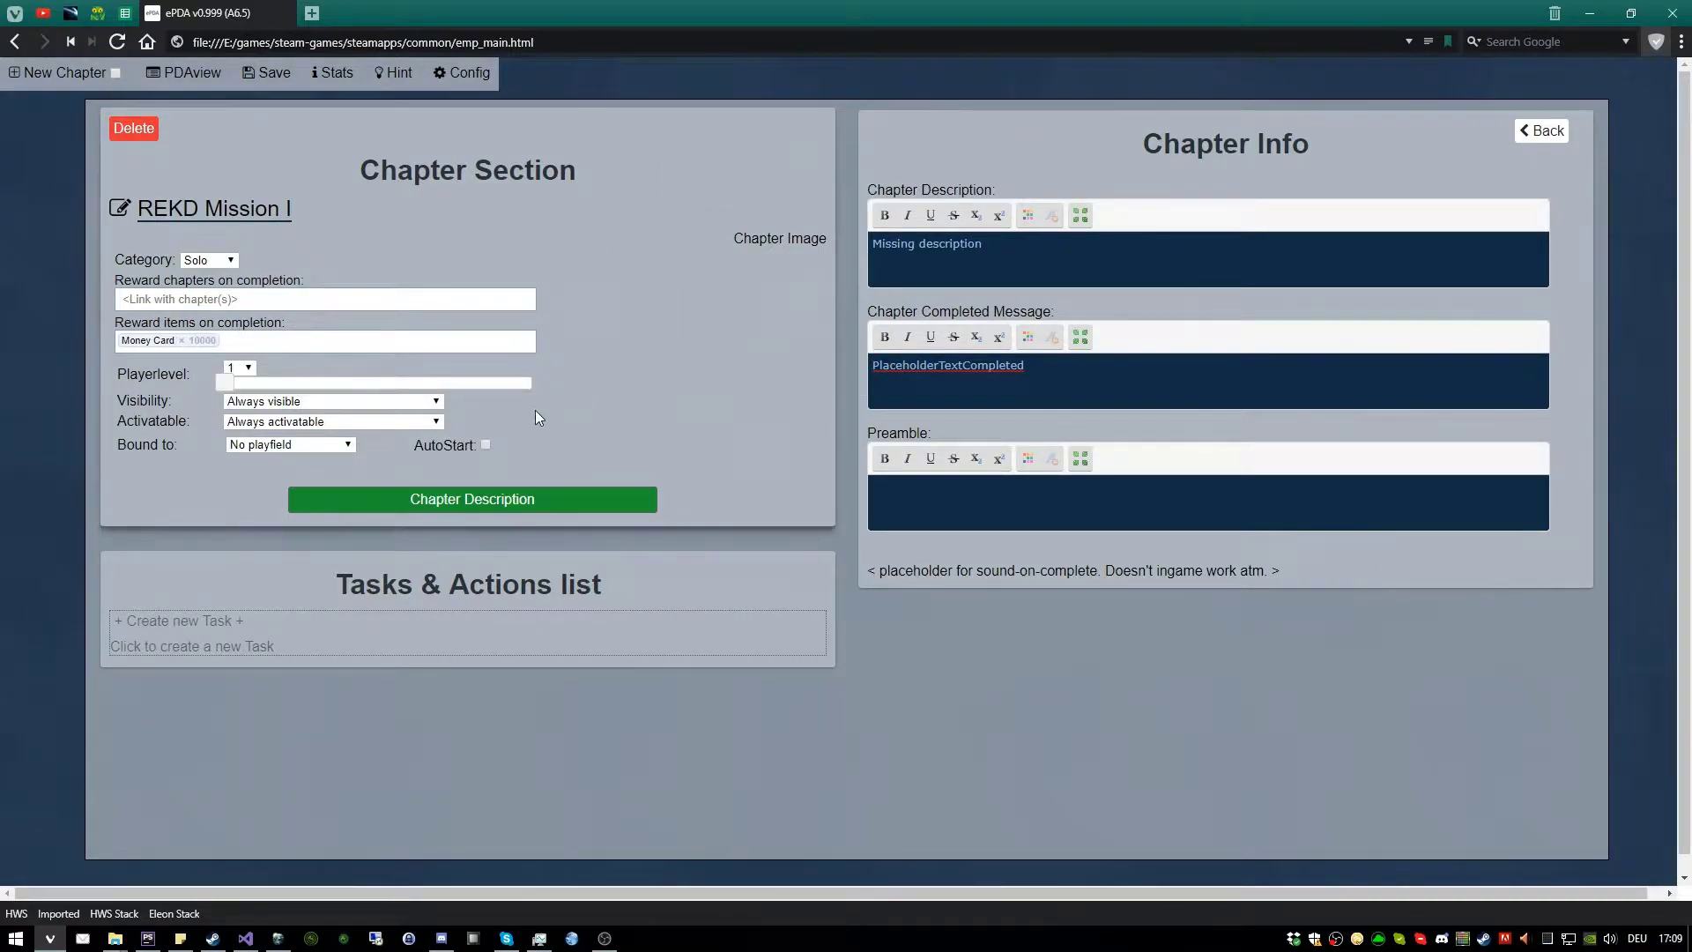
click(485, 445)
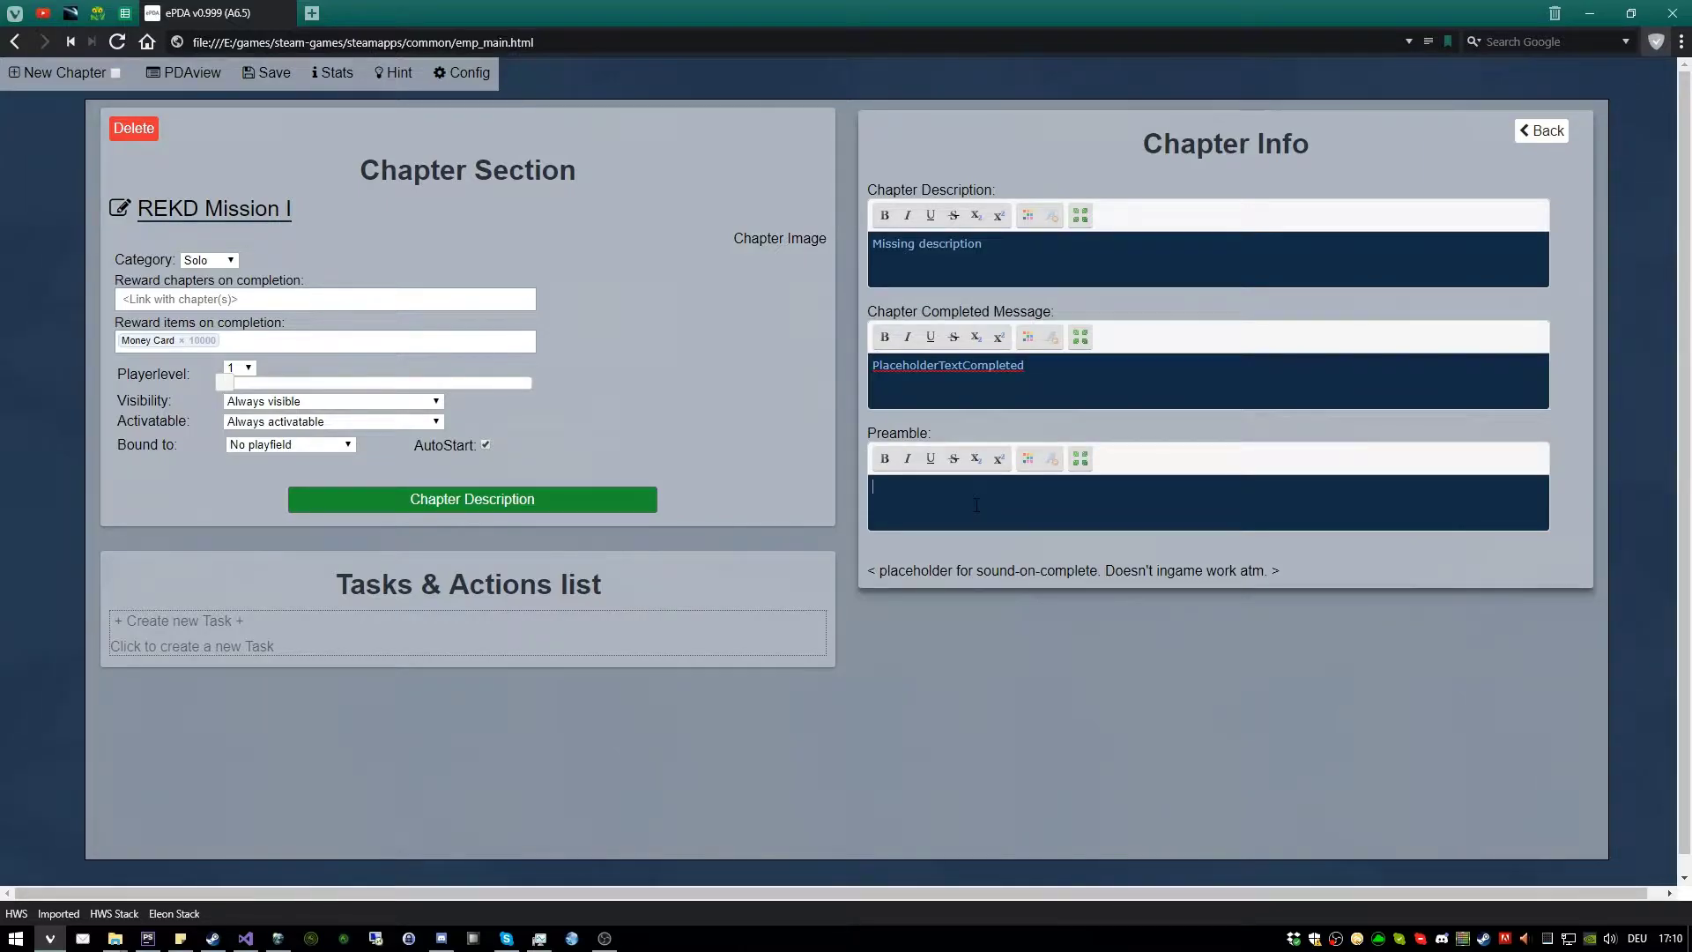
Enter preamble 'Welcome to our Scenario', completion message 'Let go home and cook something nice', description 'Be a hunter'
text(Welcome to our Scenario)
key(ctrl+a)
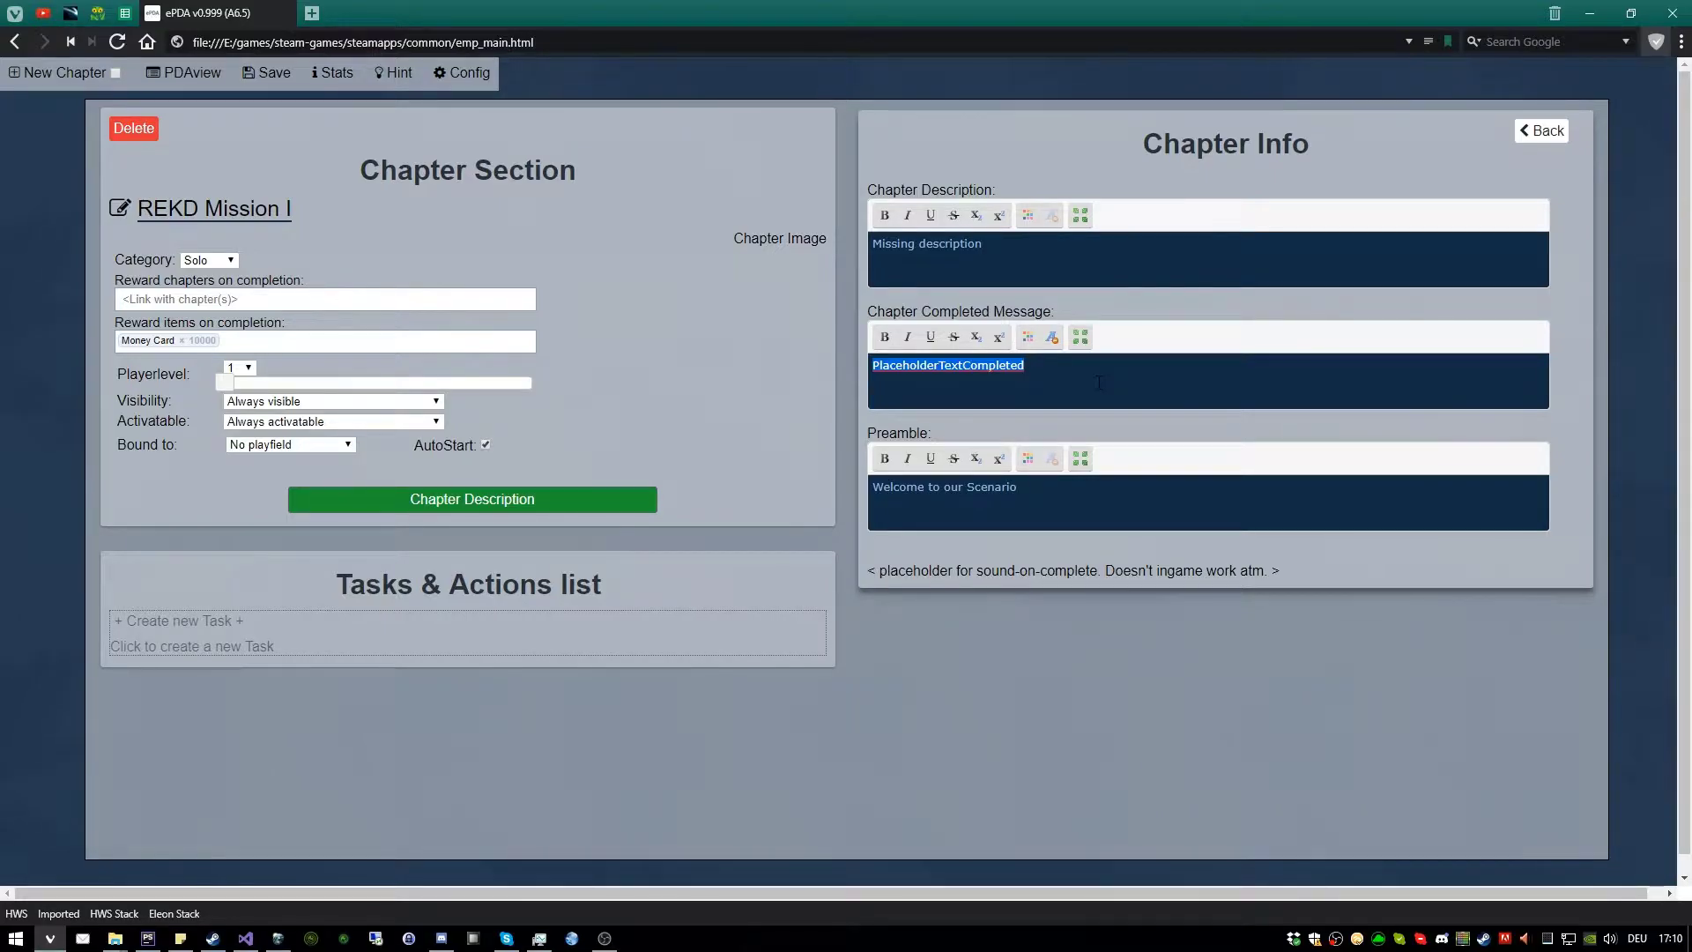
text(Let go homd)
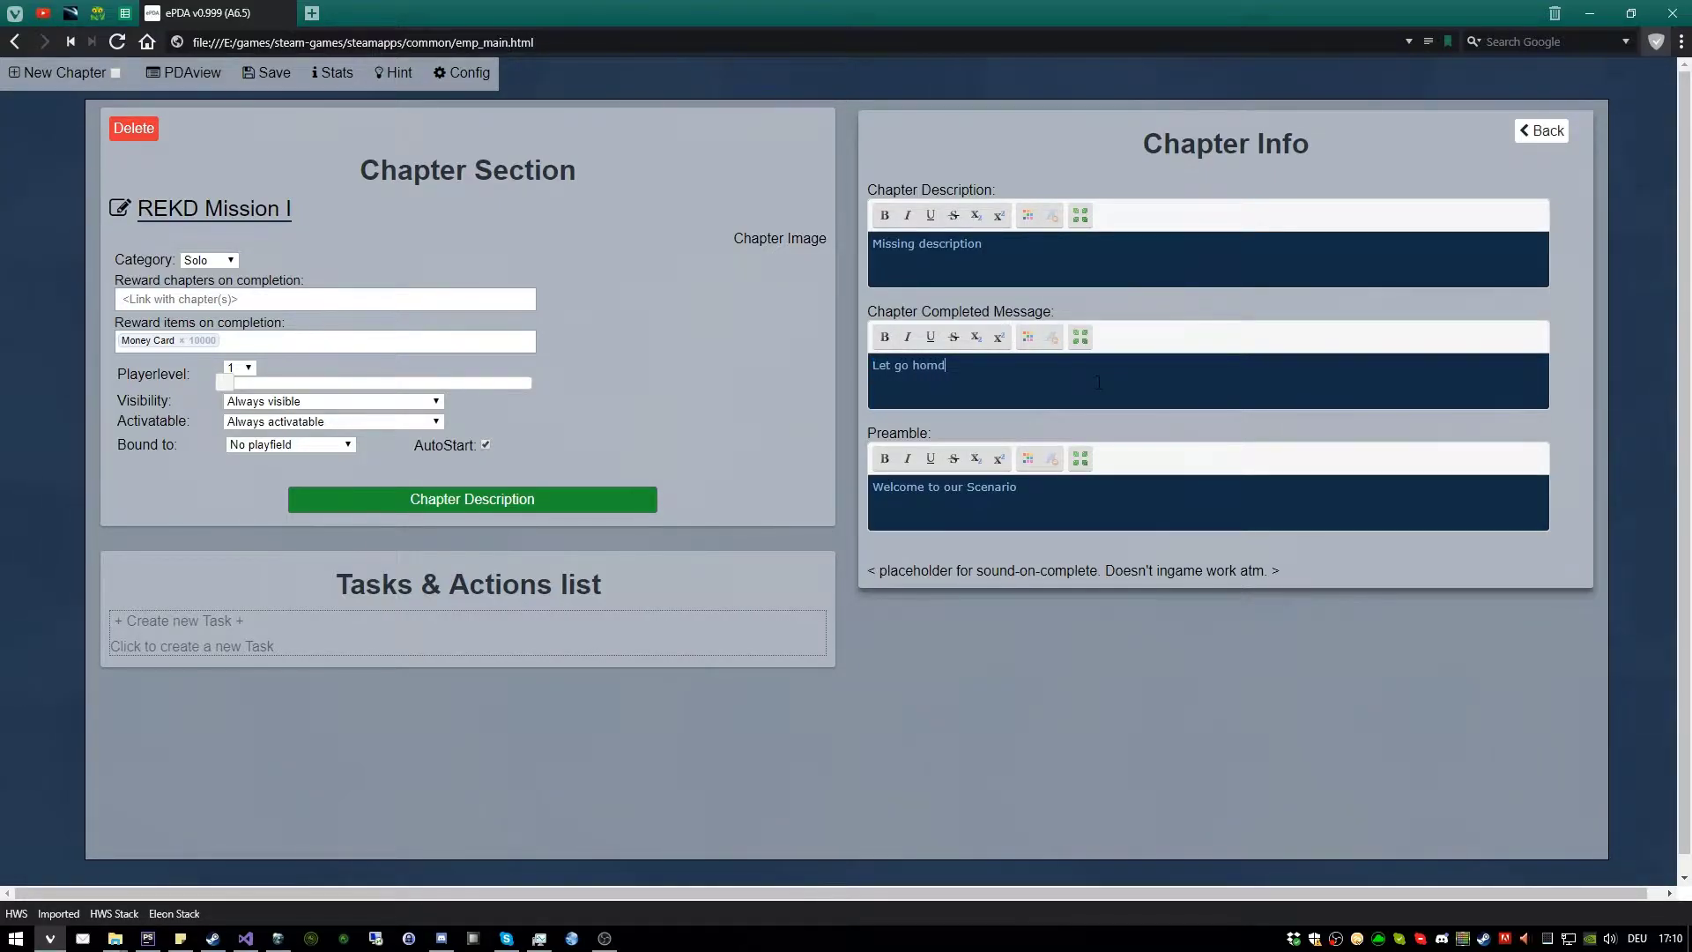
key(BackSpace)
text(e and cook something nice.)
key(ctrl+a)
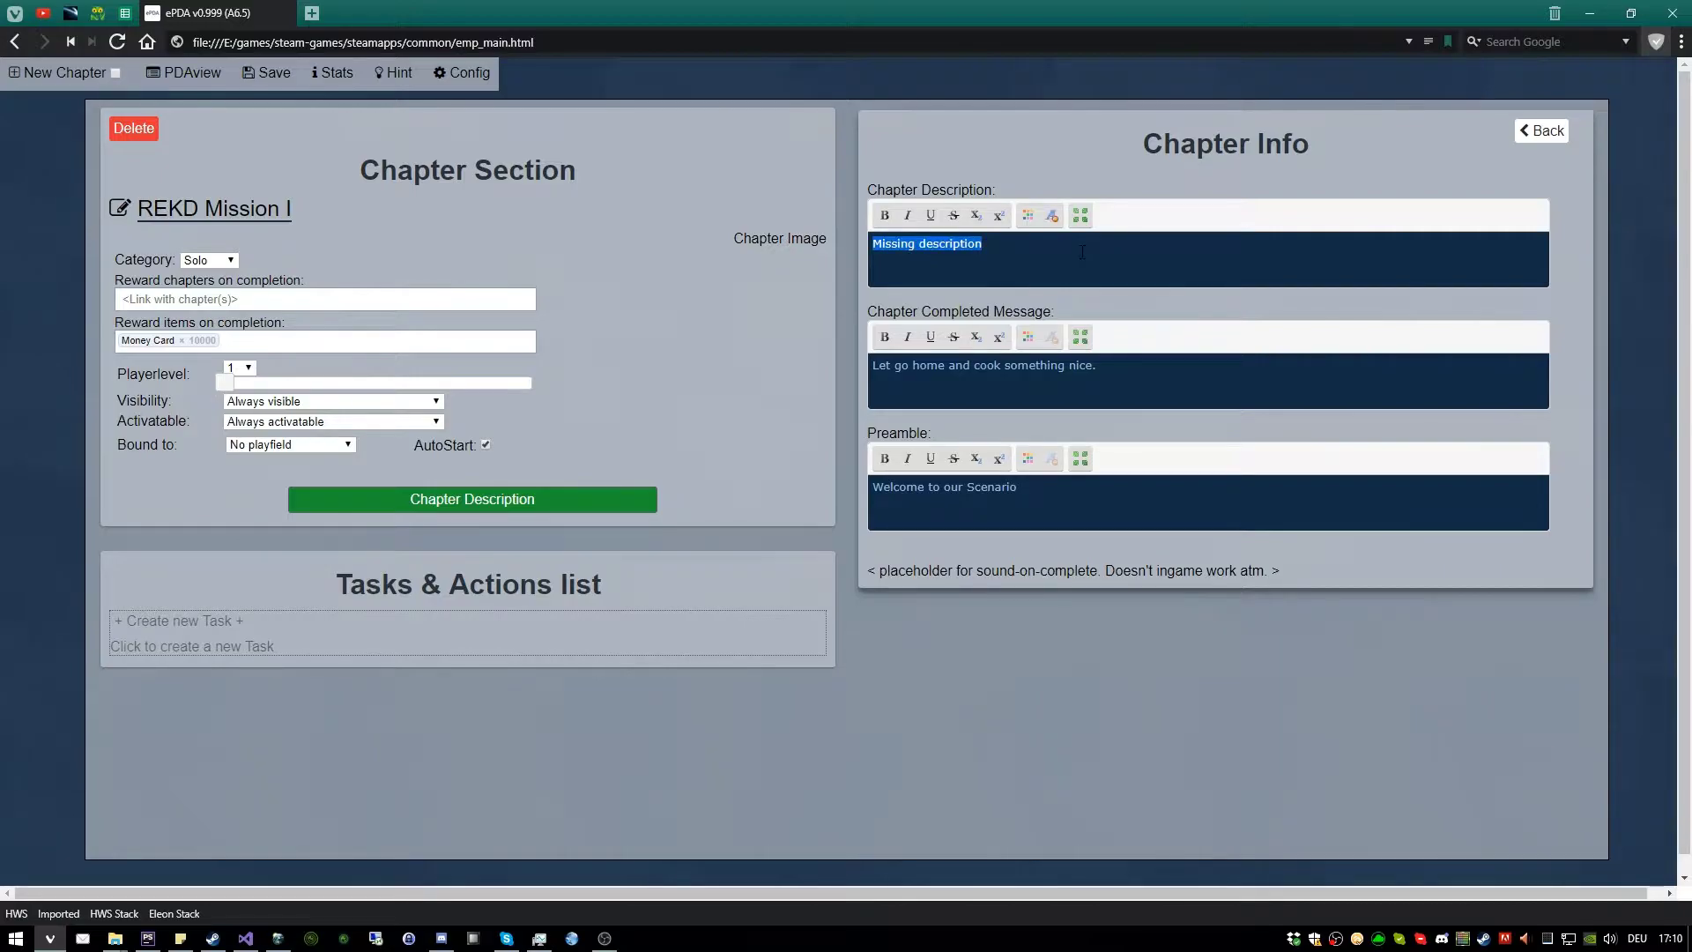
text(Be a )
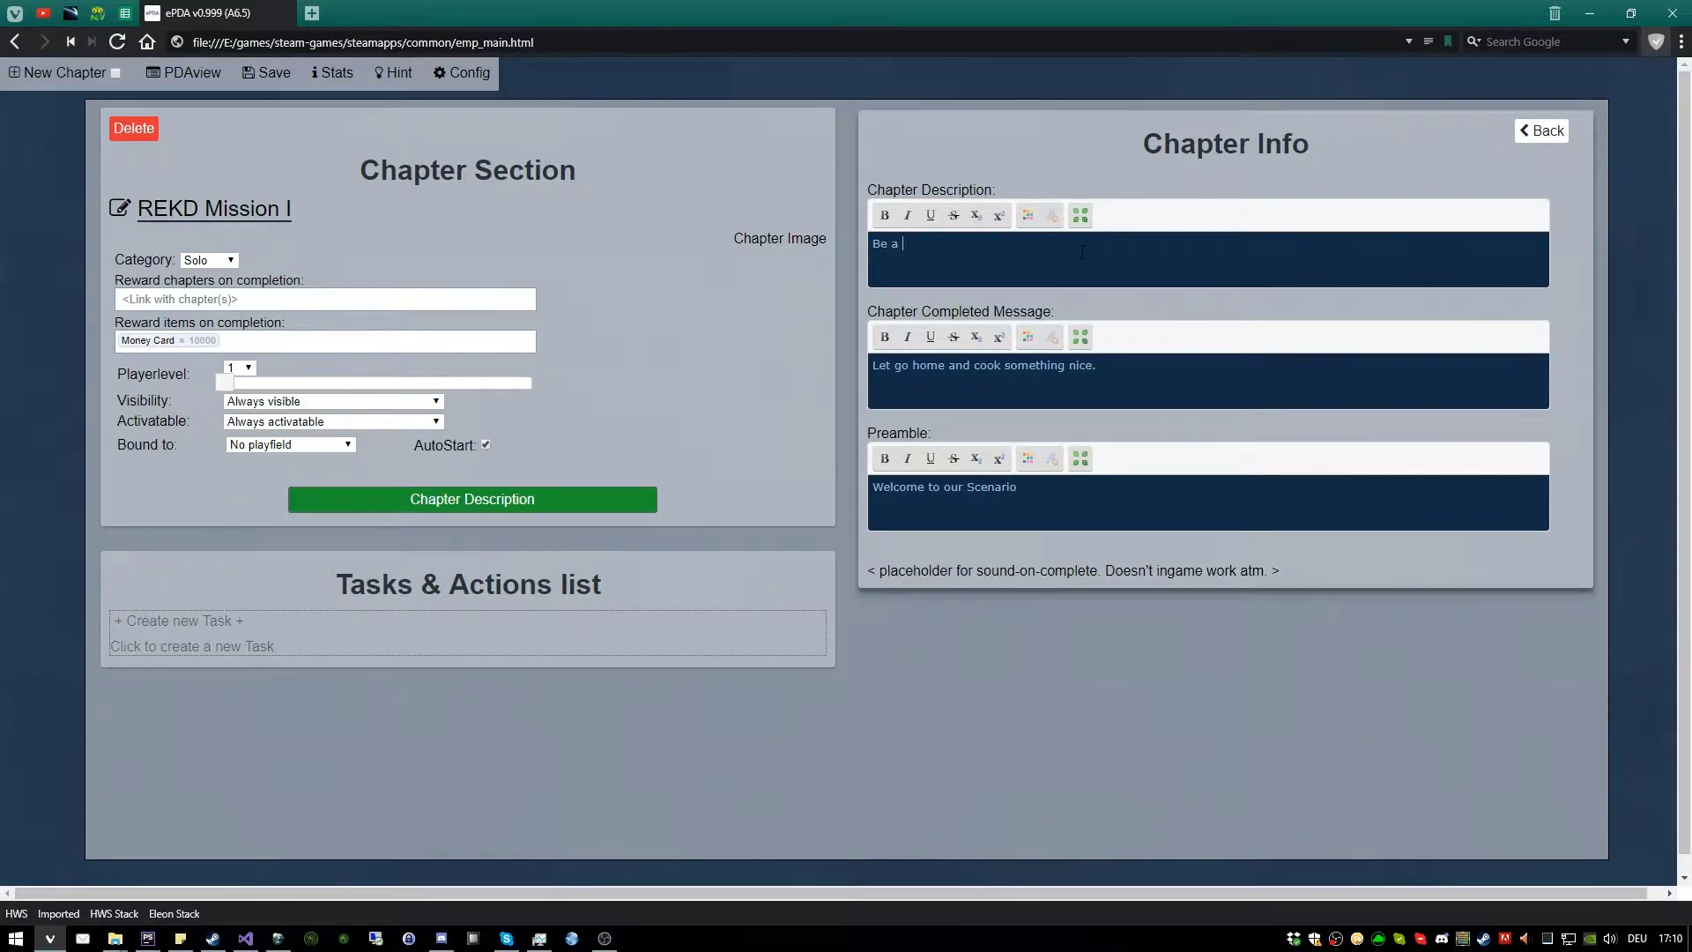
text(hunter)
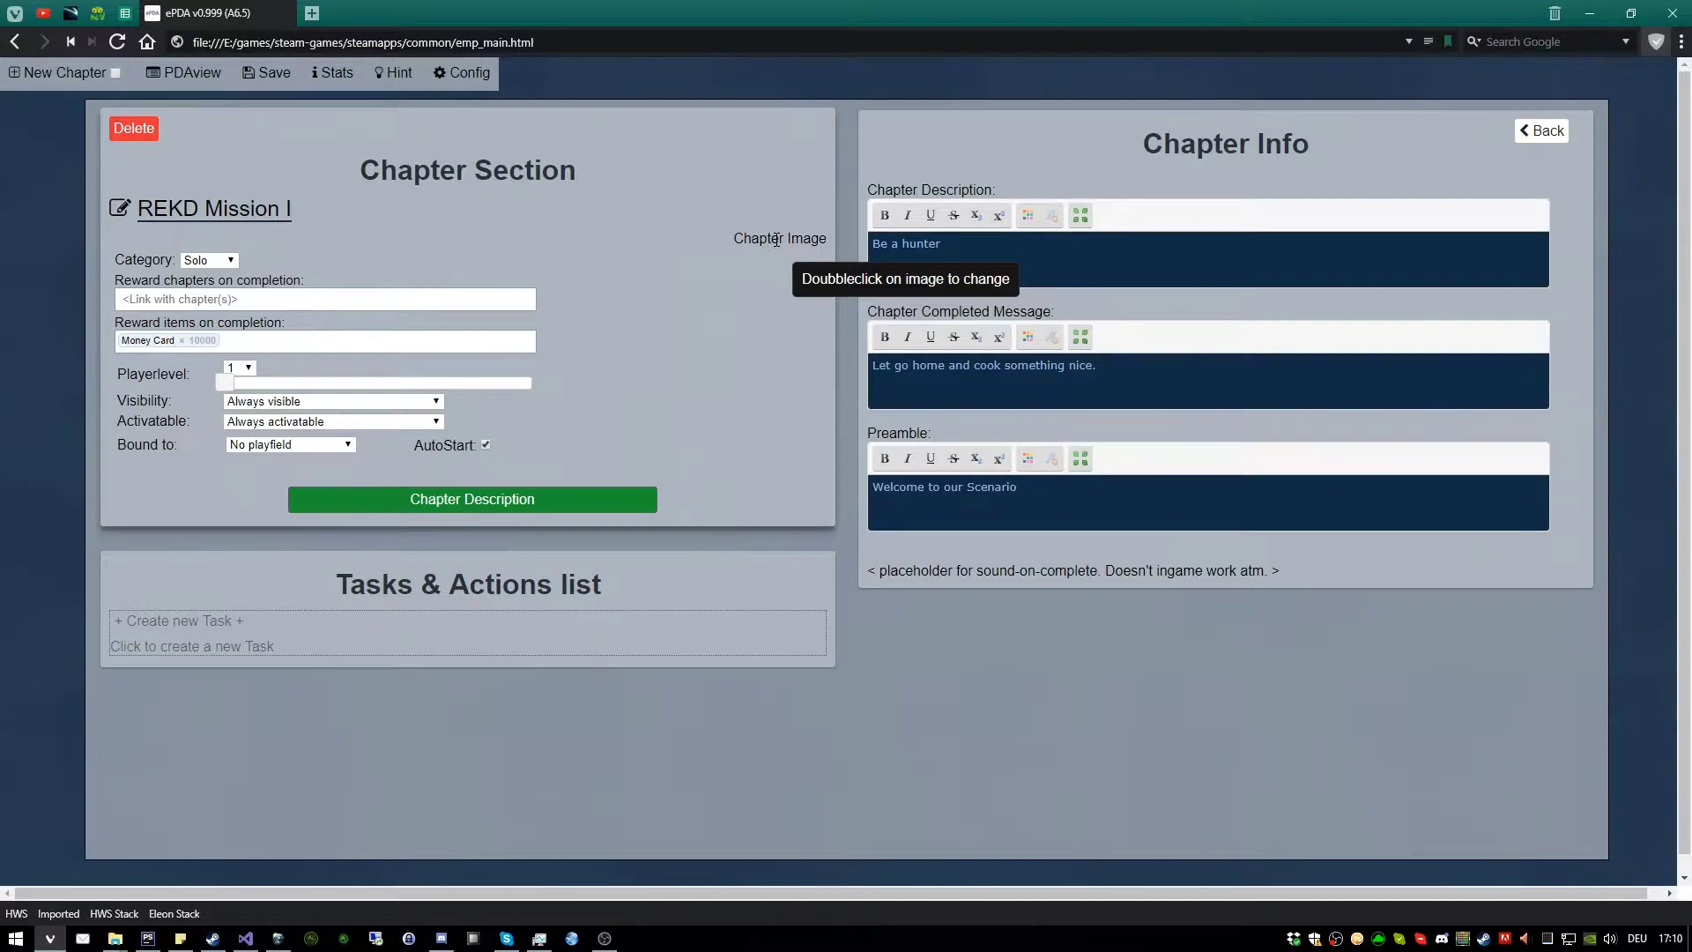
Add a new task containing one new action to REKD Mission I
click(181, 622)
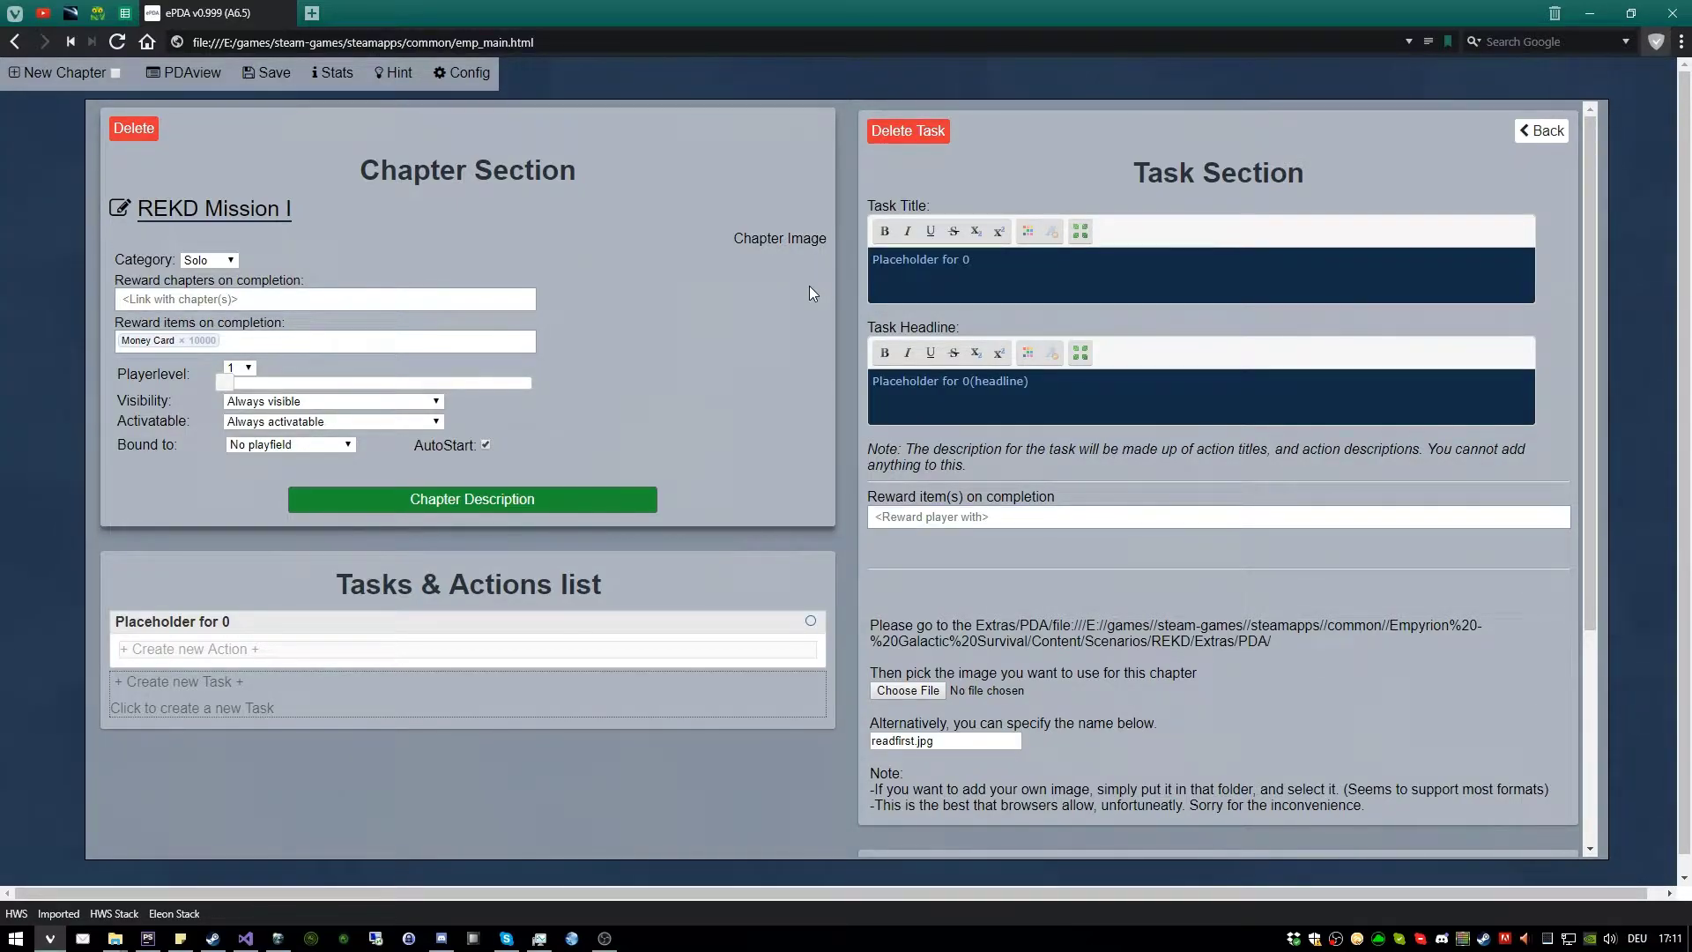
click(231, 655)
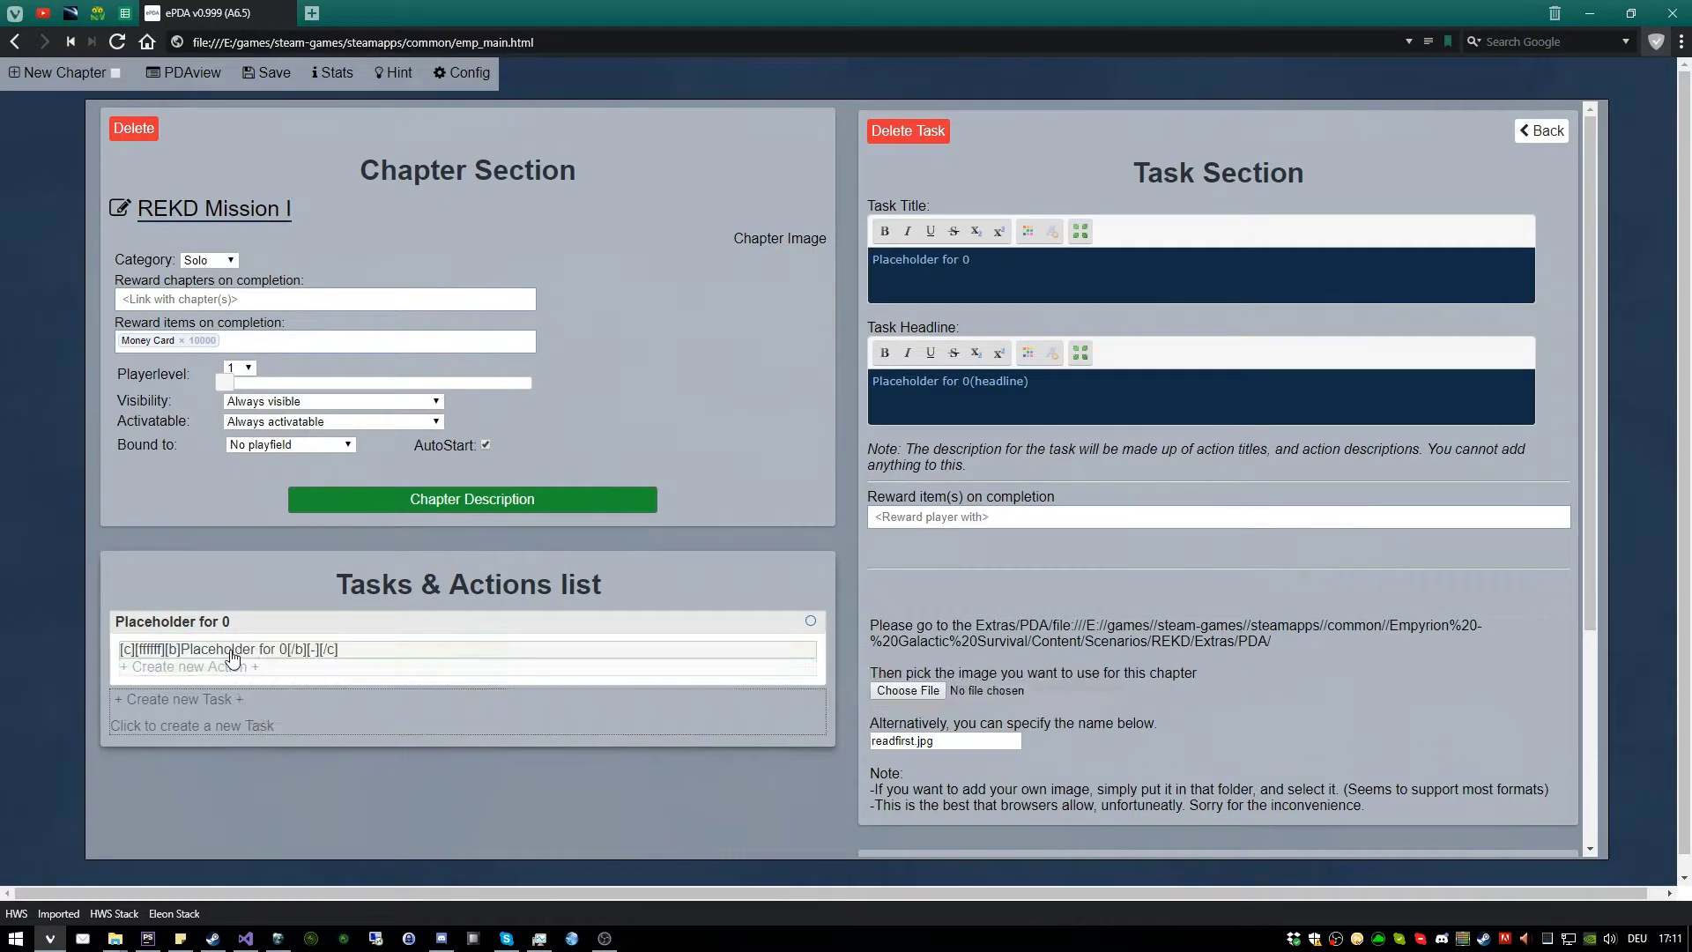
click(232, 652)
scroll(1017, 672, down, 4)
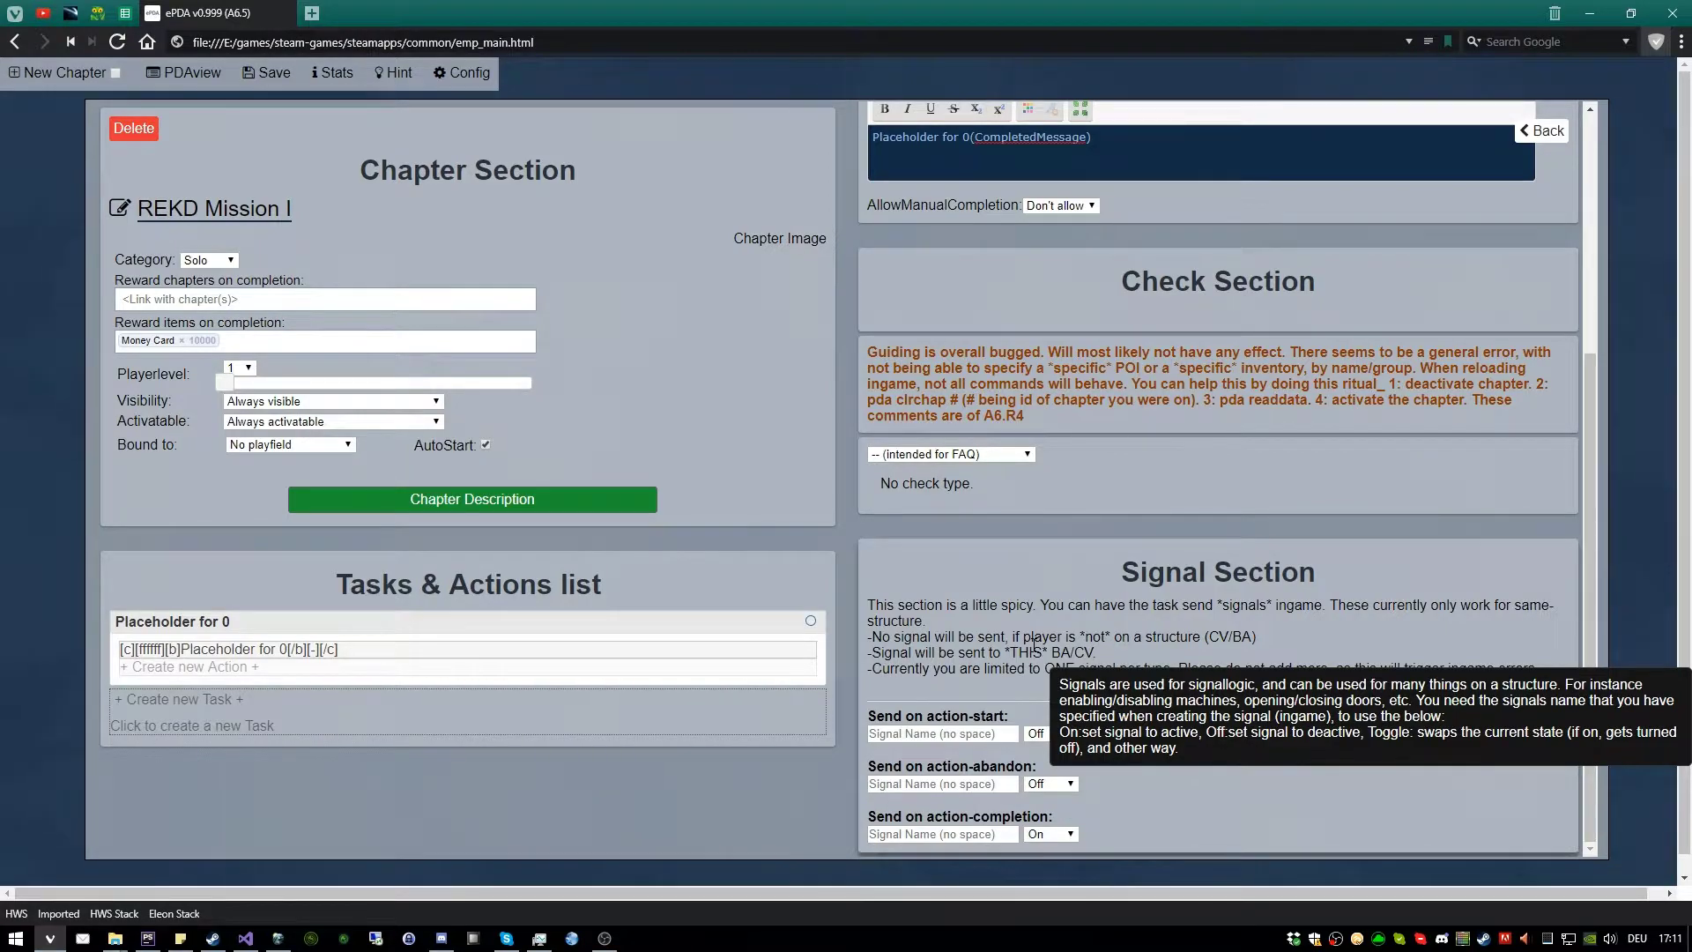
Title the task 'Be a hunter 100%' and delete its placeholder headline text
click(187, 628)
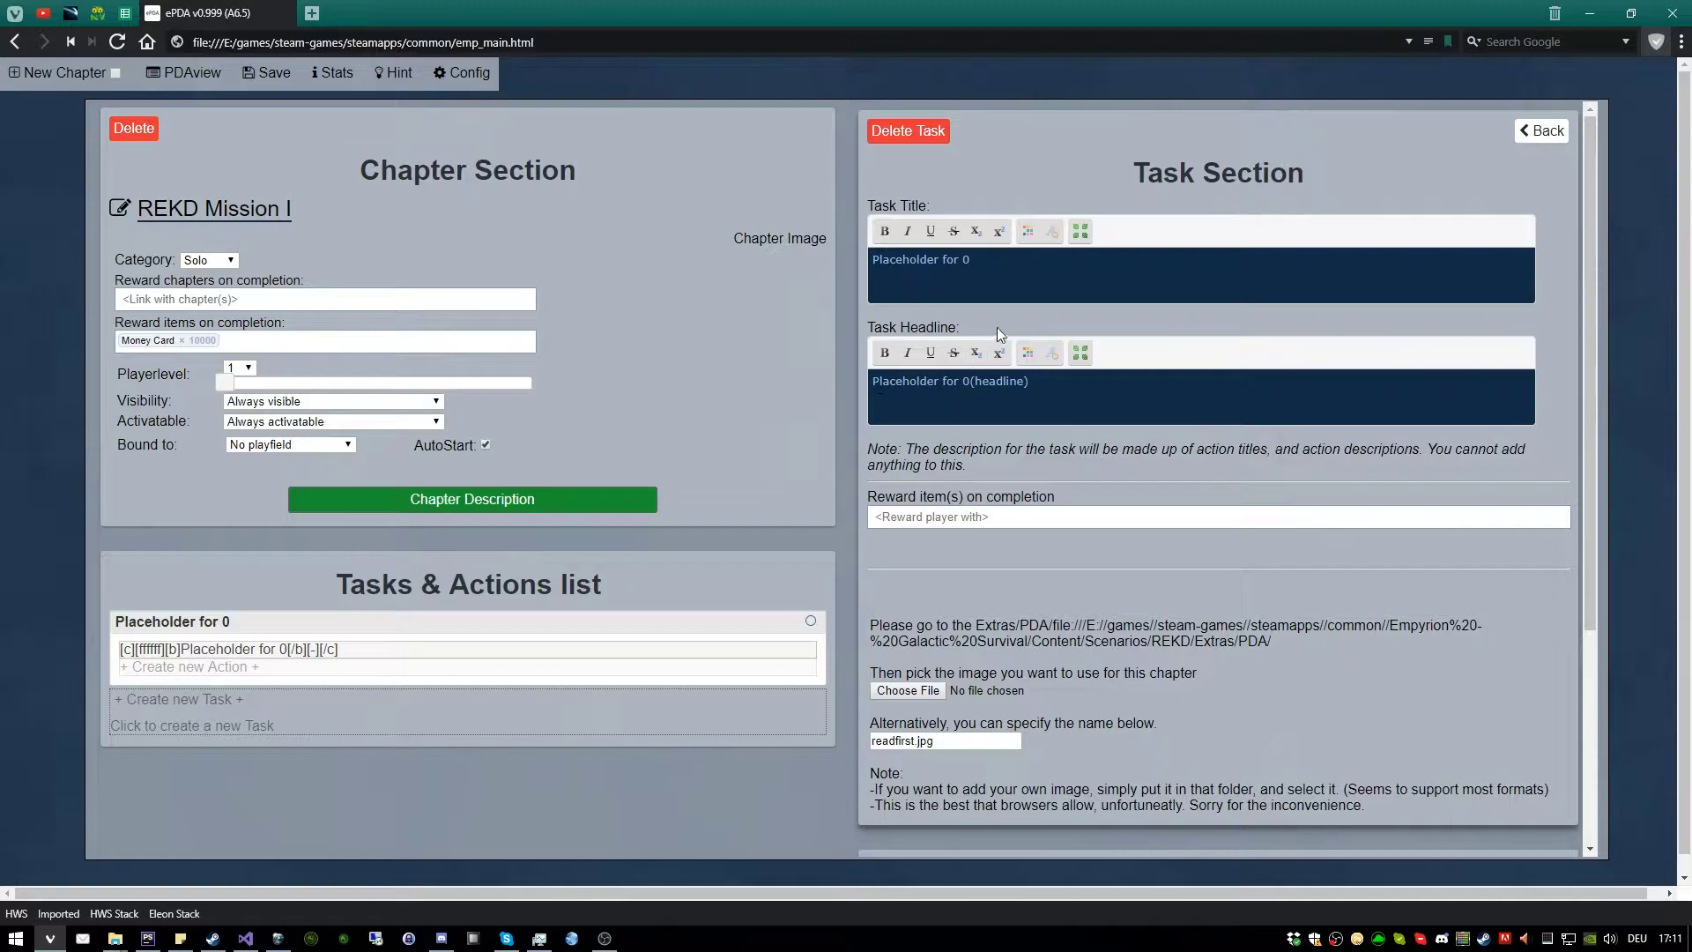
triple_click(1010, 284)
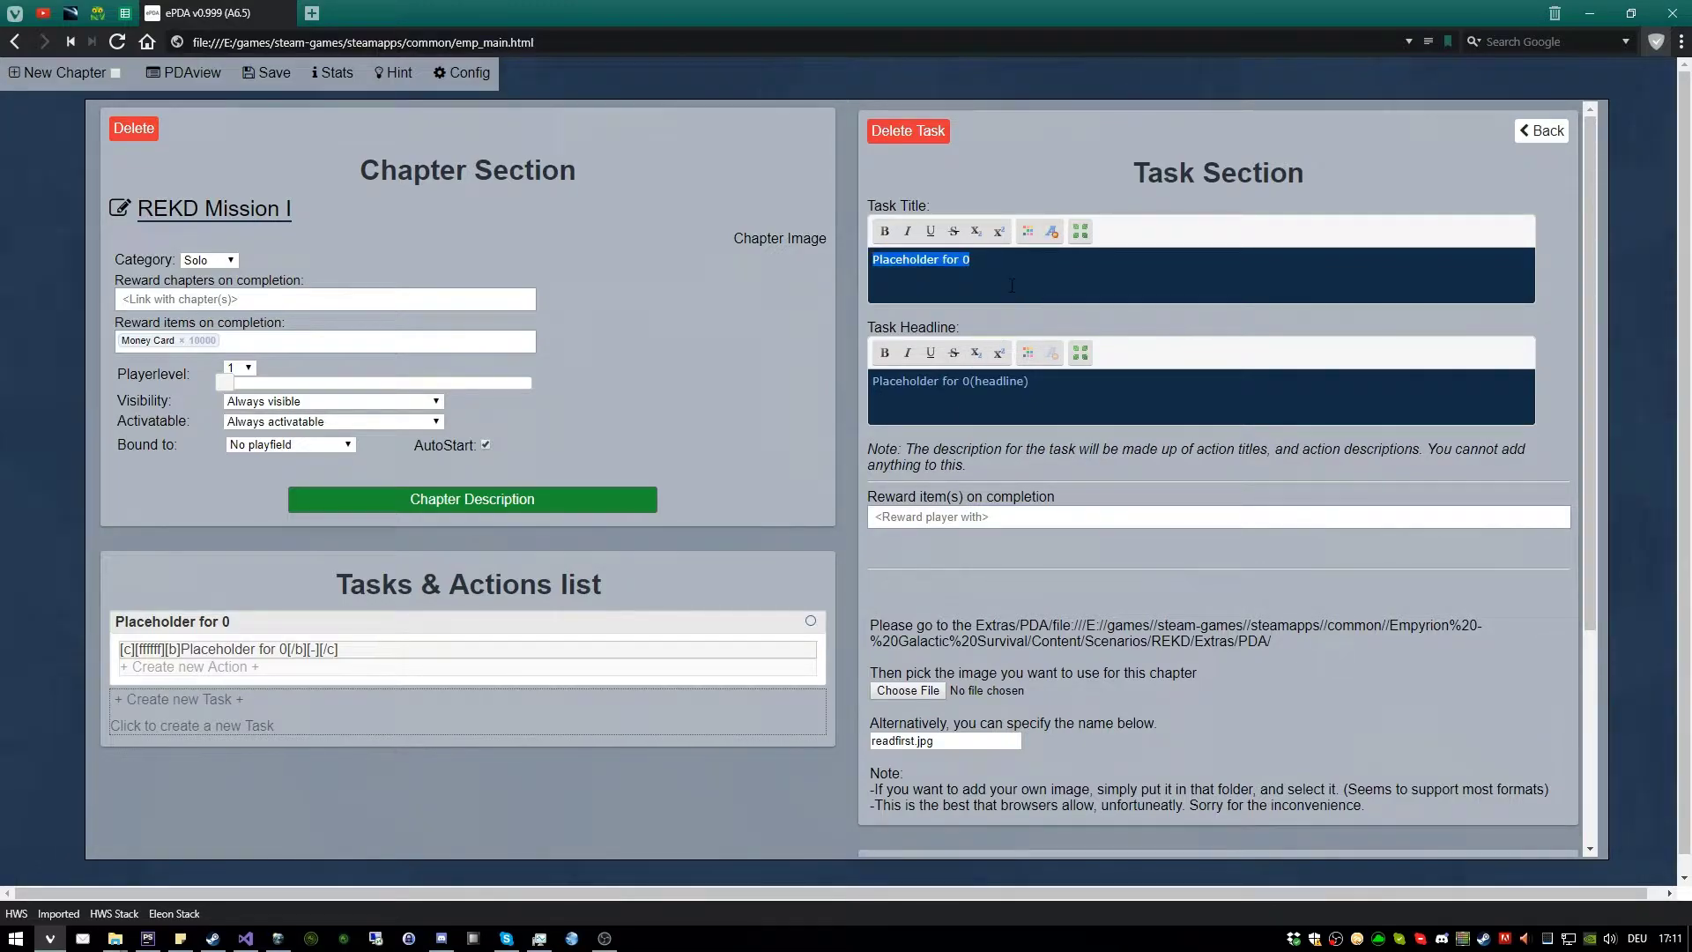
text(Be a hunter 100%)
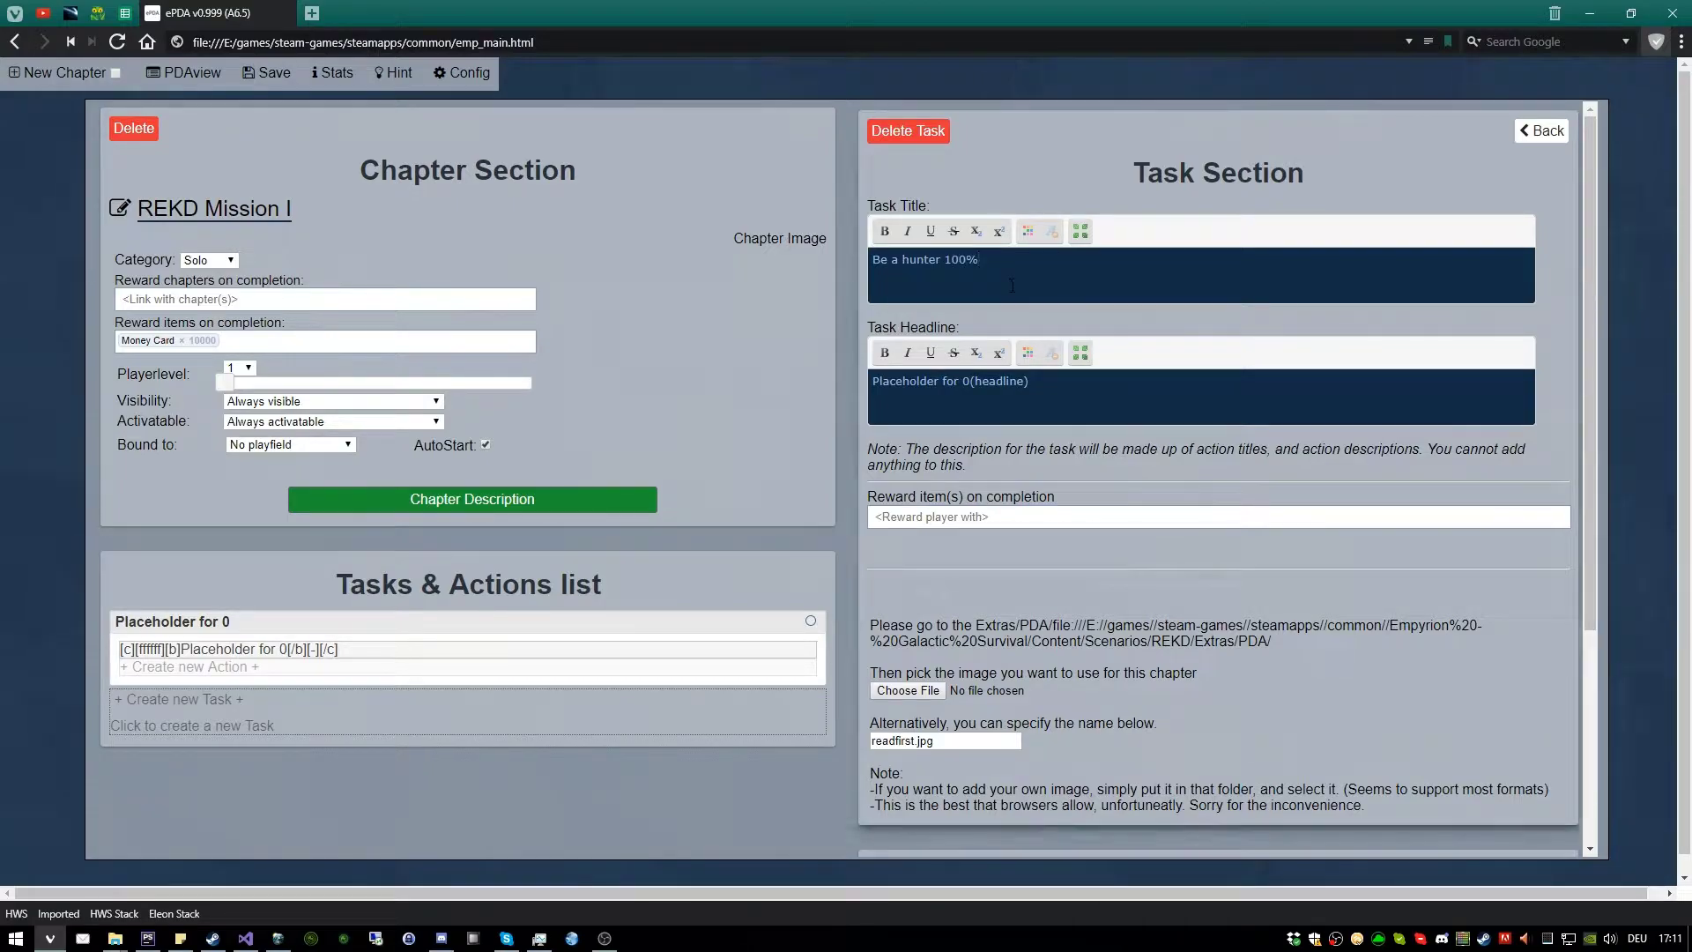
click(1092, 407)
triple_click(1073, 374)
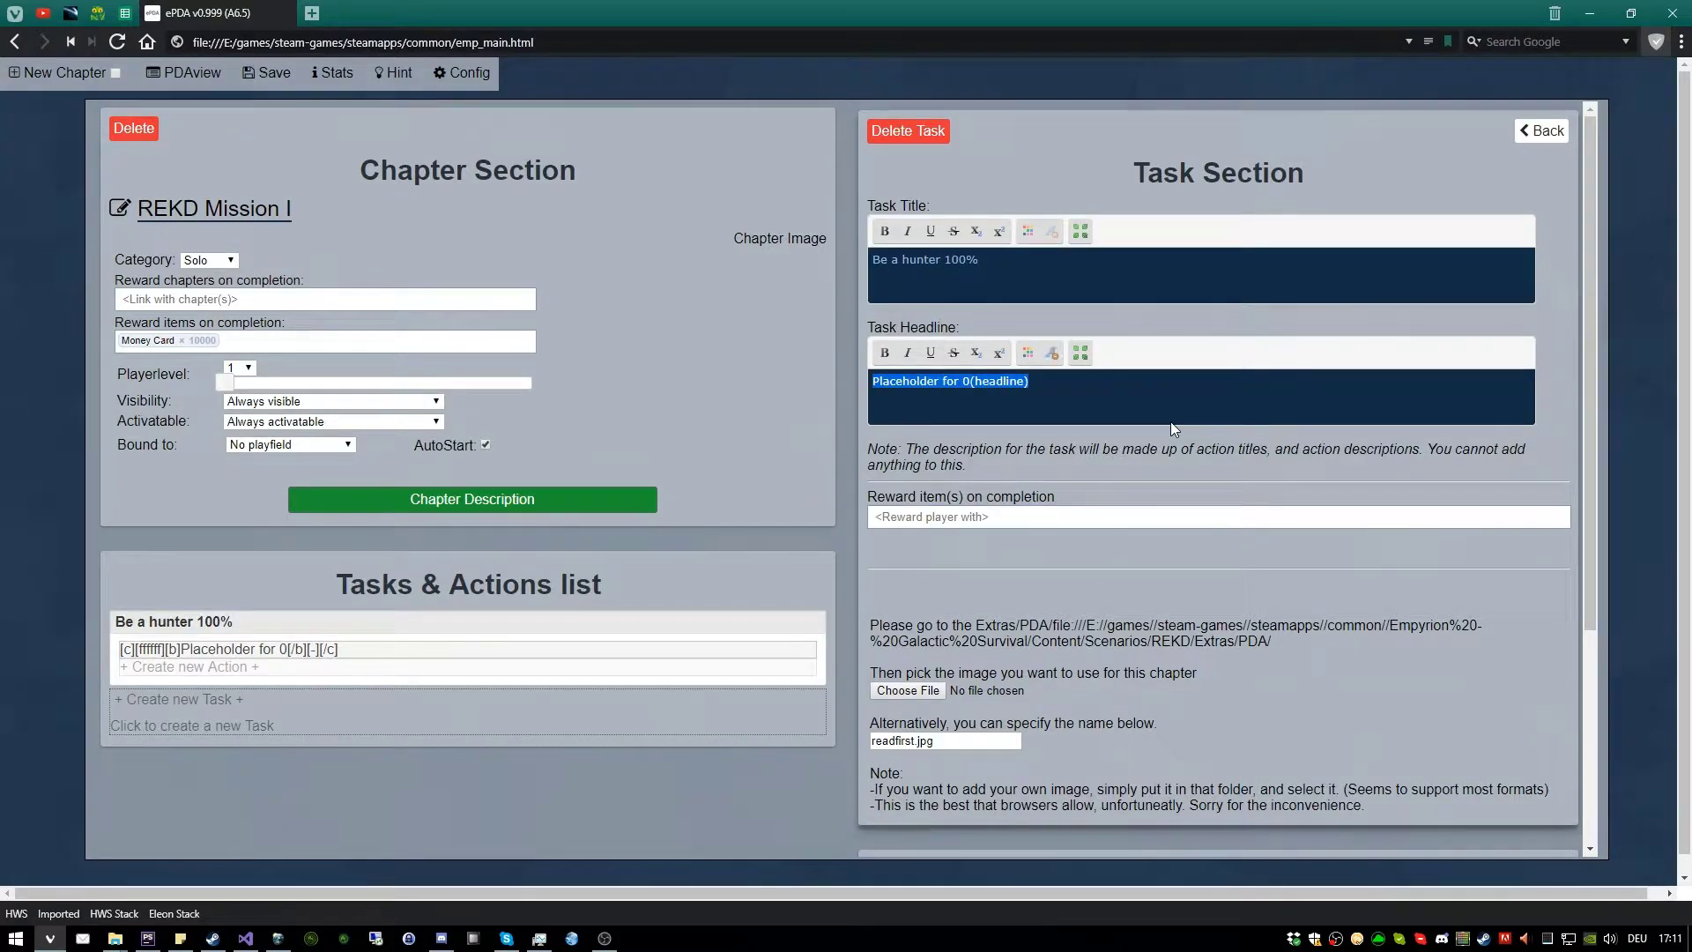
key(BackSpace)
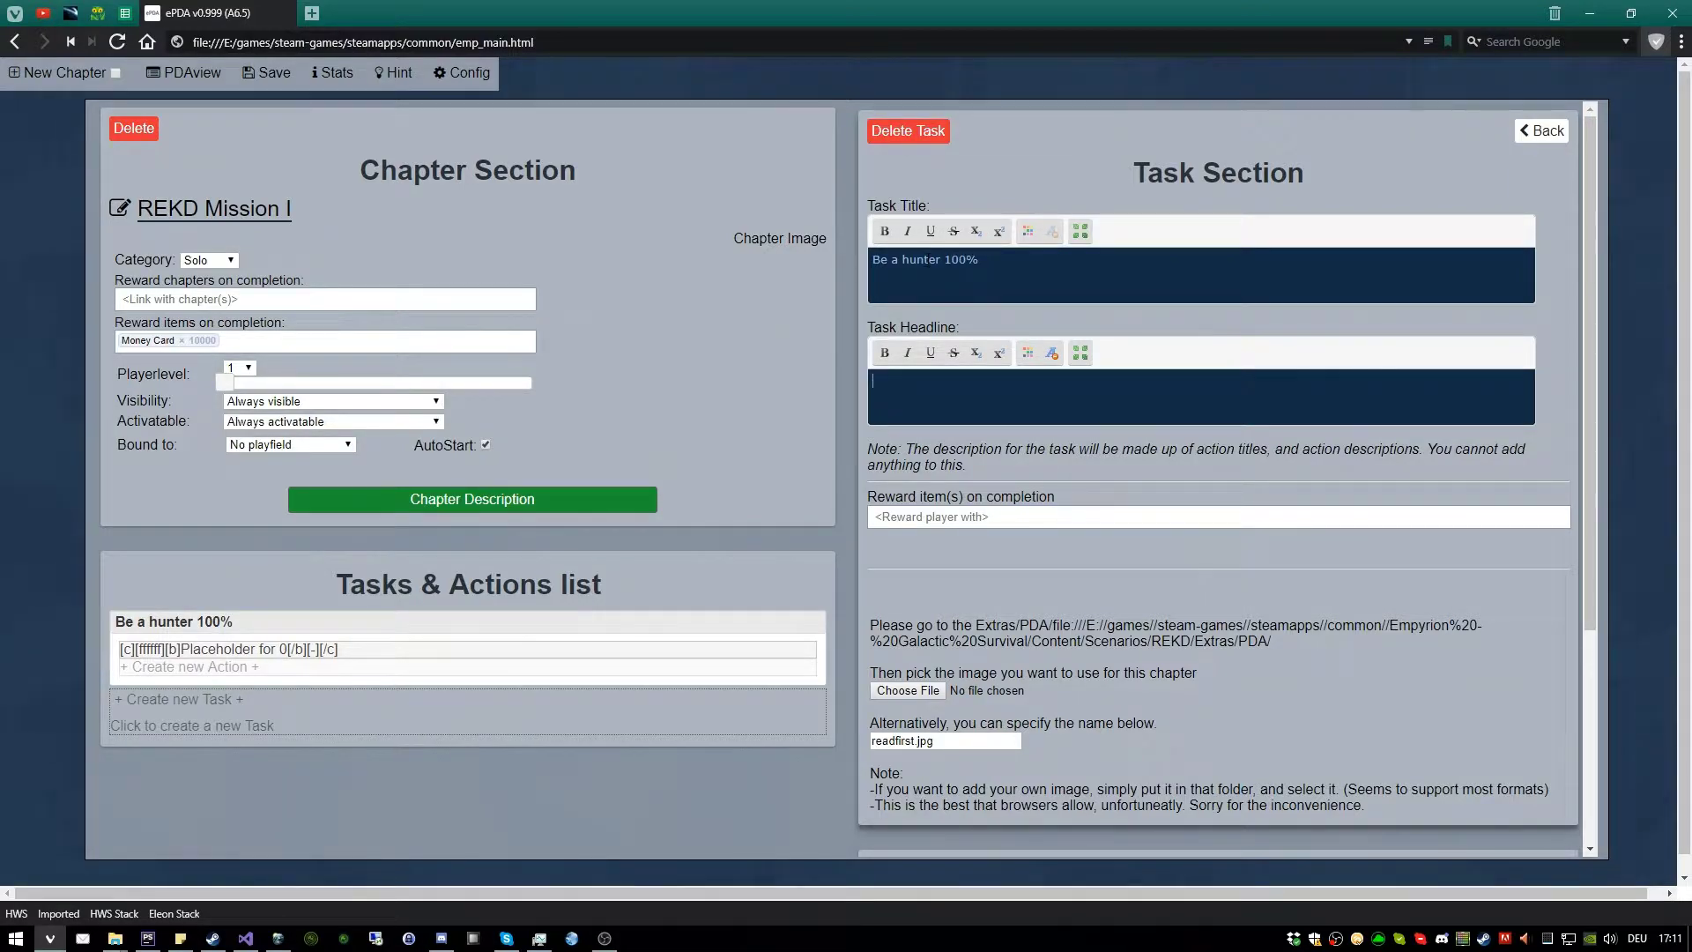
Title the action 'Kill two Lizard Mule Leader' with description 'Use your gun and be patient.'
click(306, 651)
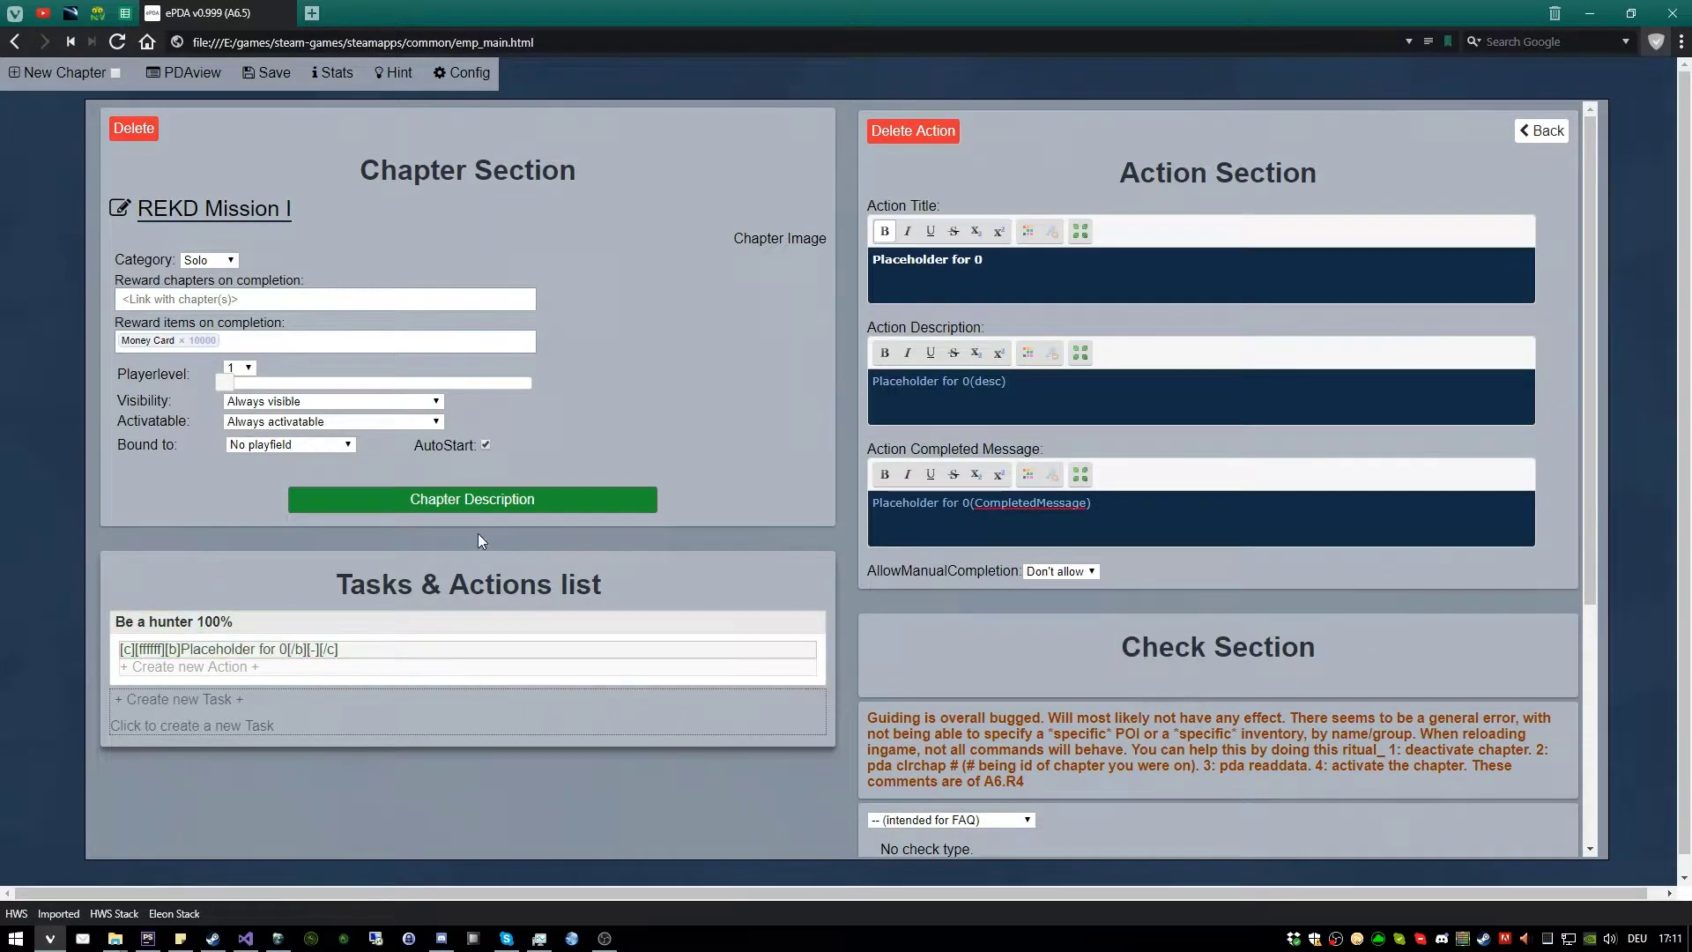
key(ctrl+a)
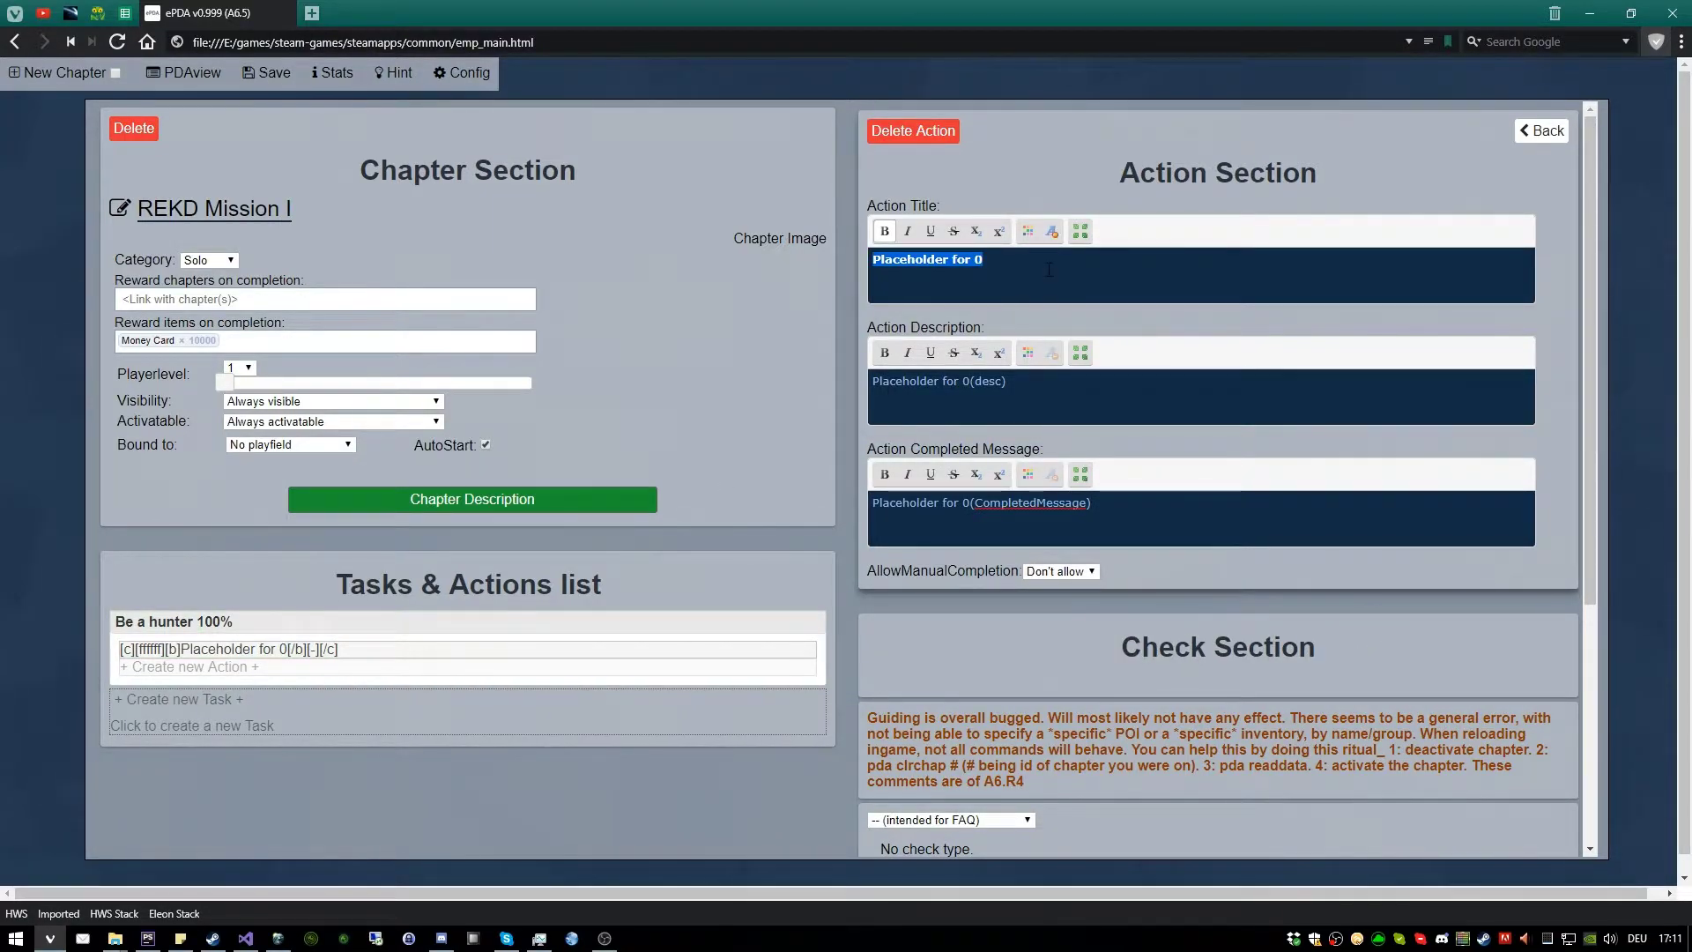
text(Kill)
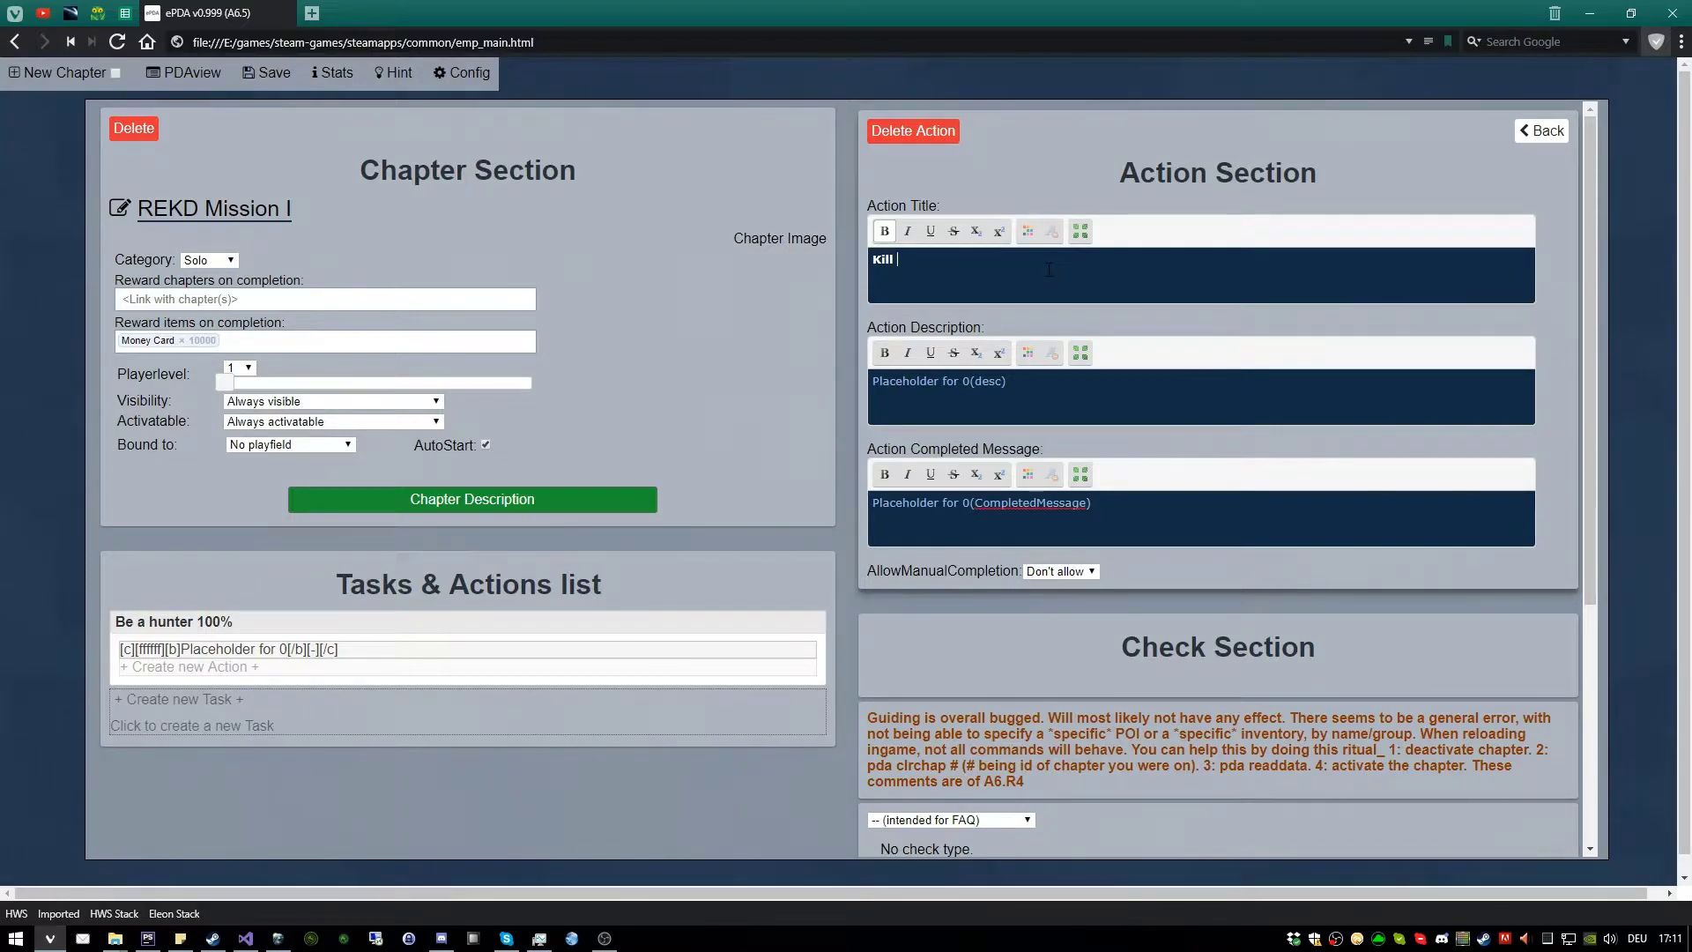
text( two Lizard Mule Leader)
click(1035, 392)
key(ctrl+a)
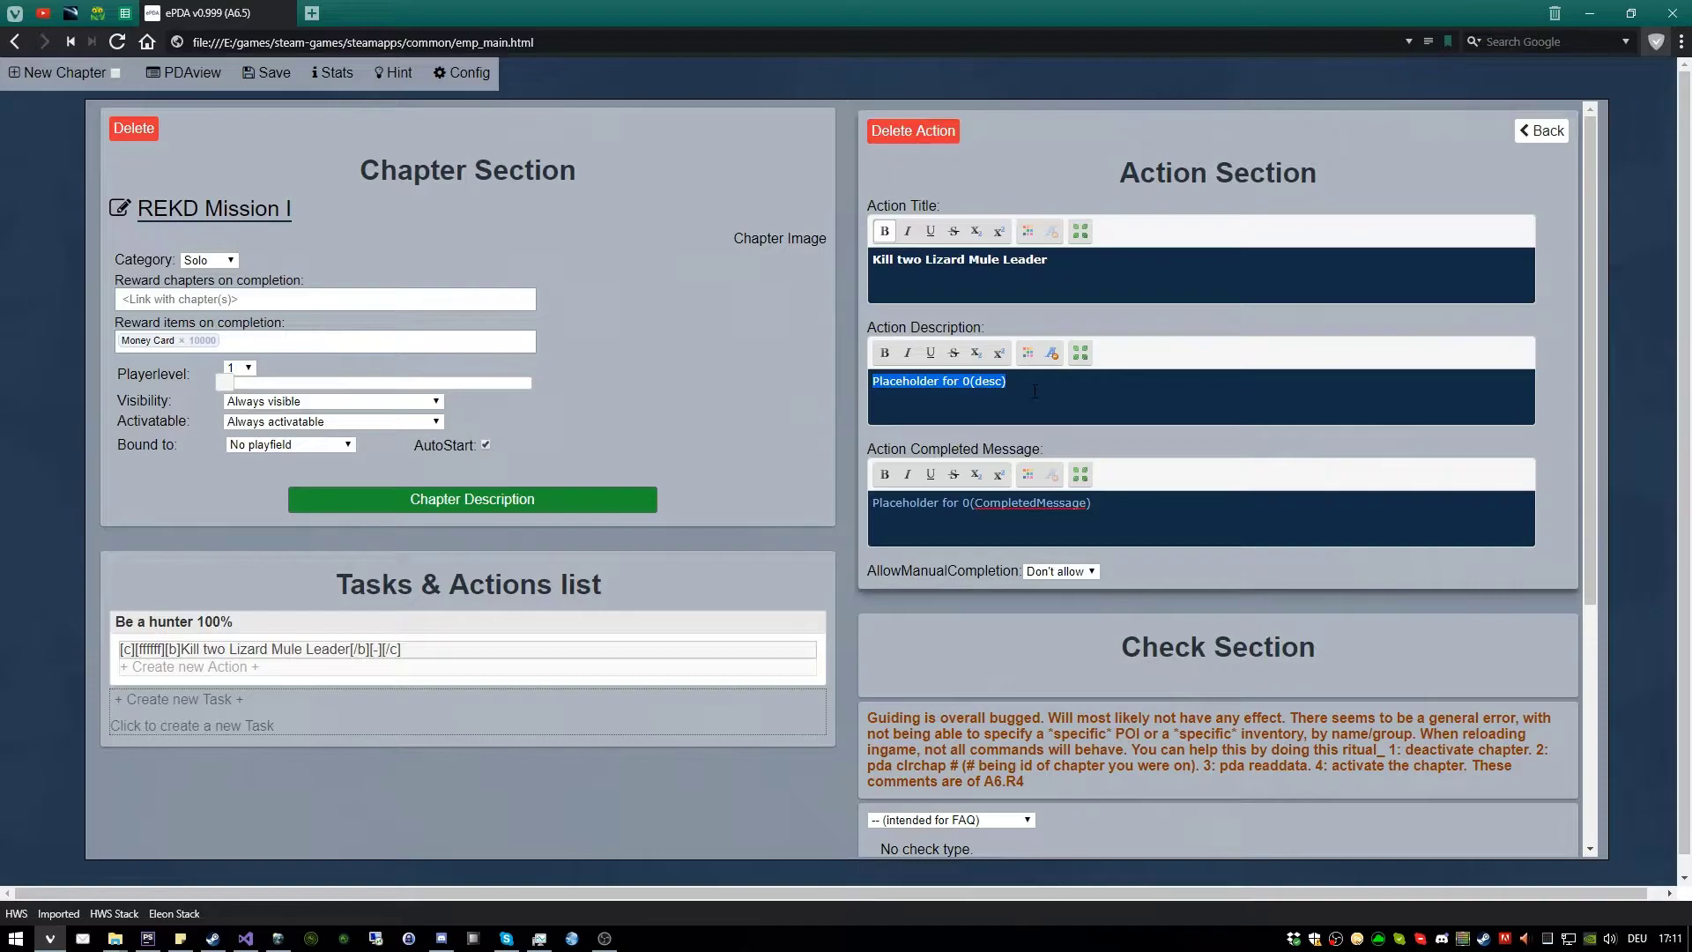
text(Use your gun and)
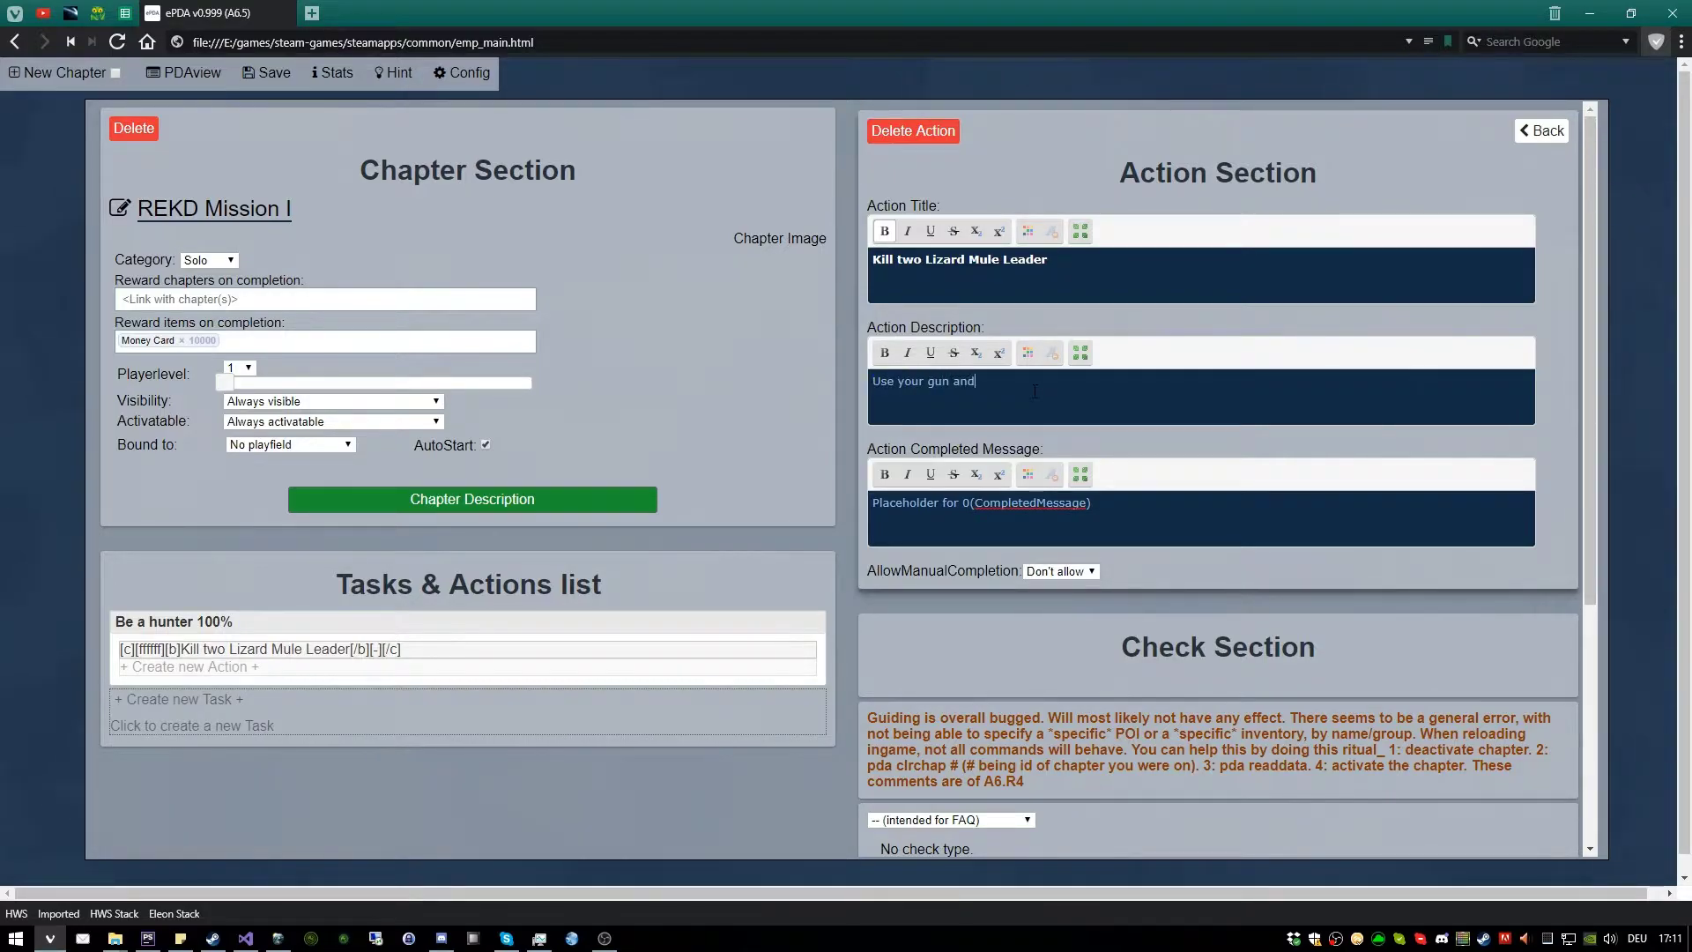
text( be patient.)
Set the action's completion message to 'Well done Hunter'
click(1144, 524)
key(ctrl+a)
text(We)
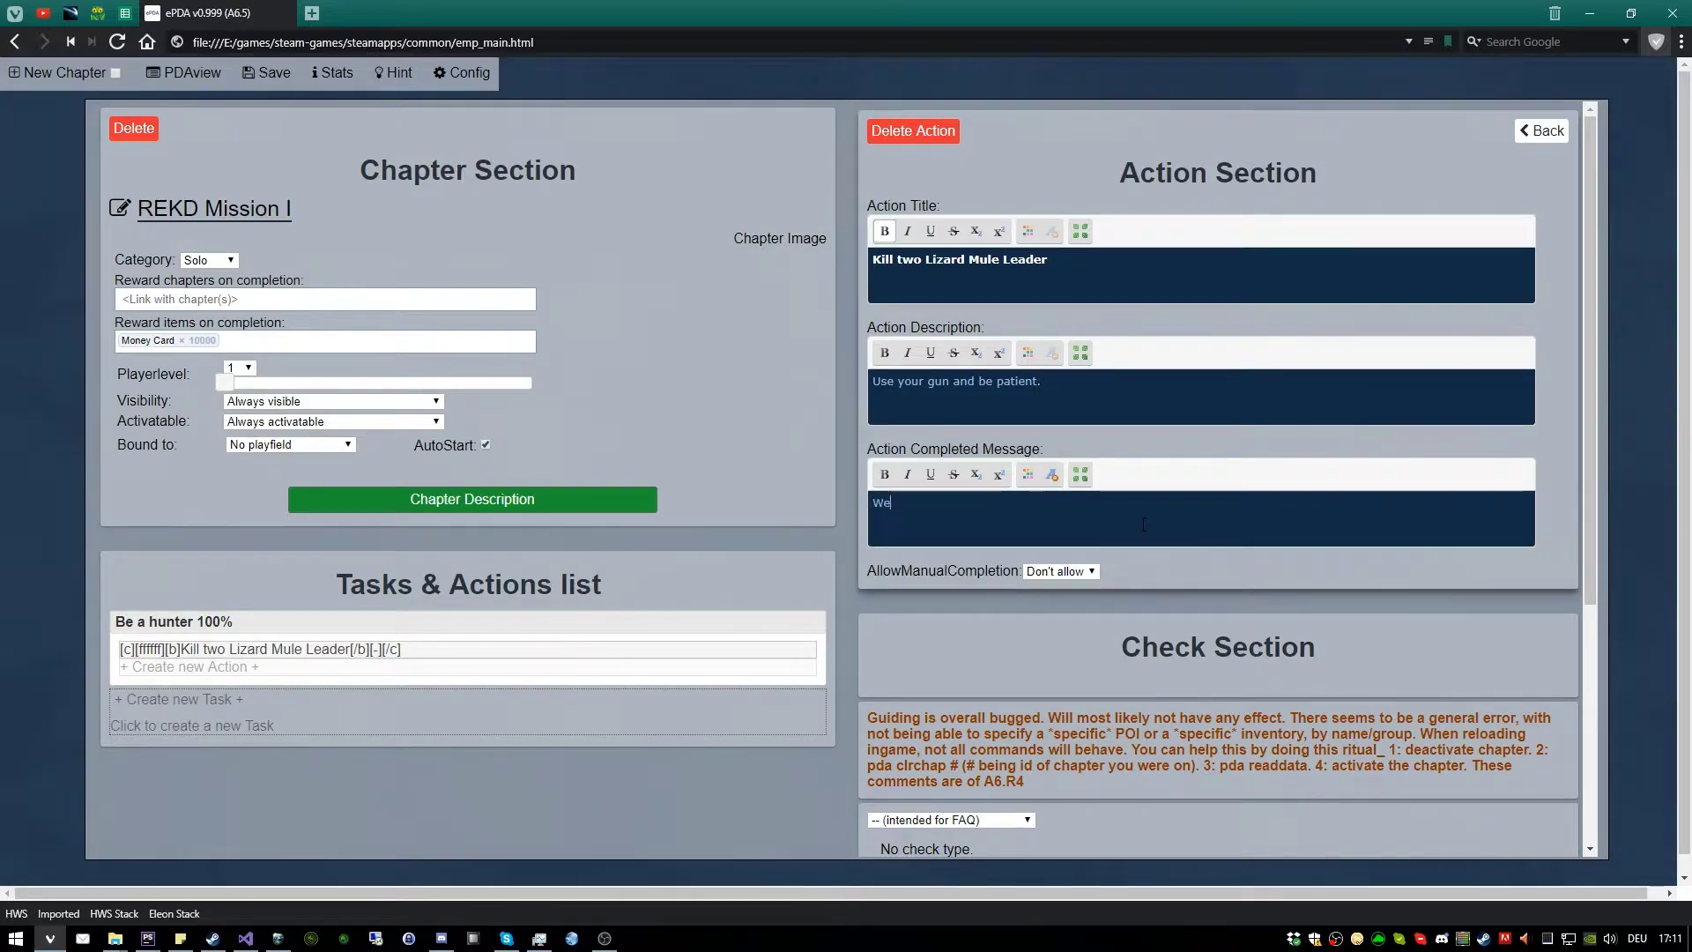
text(ll done)
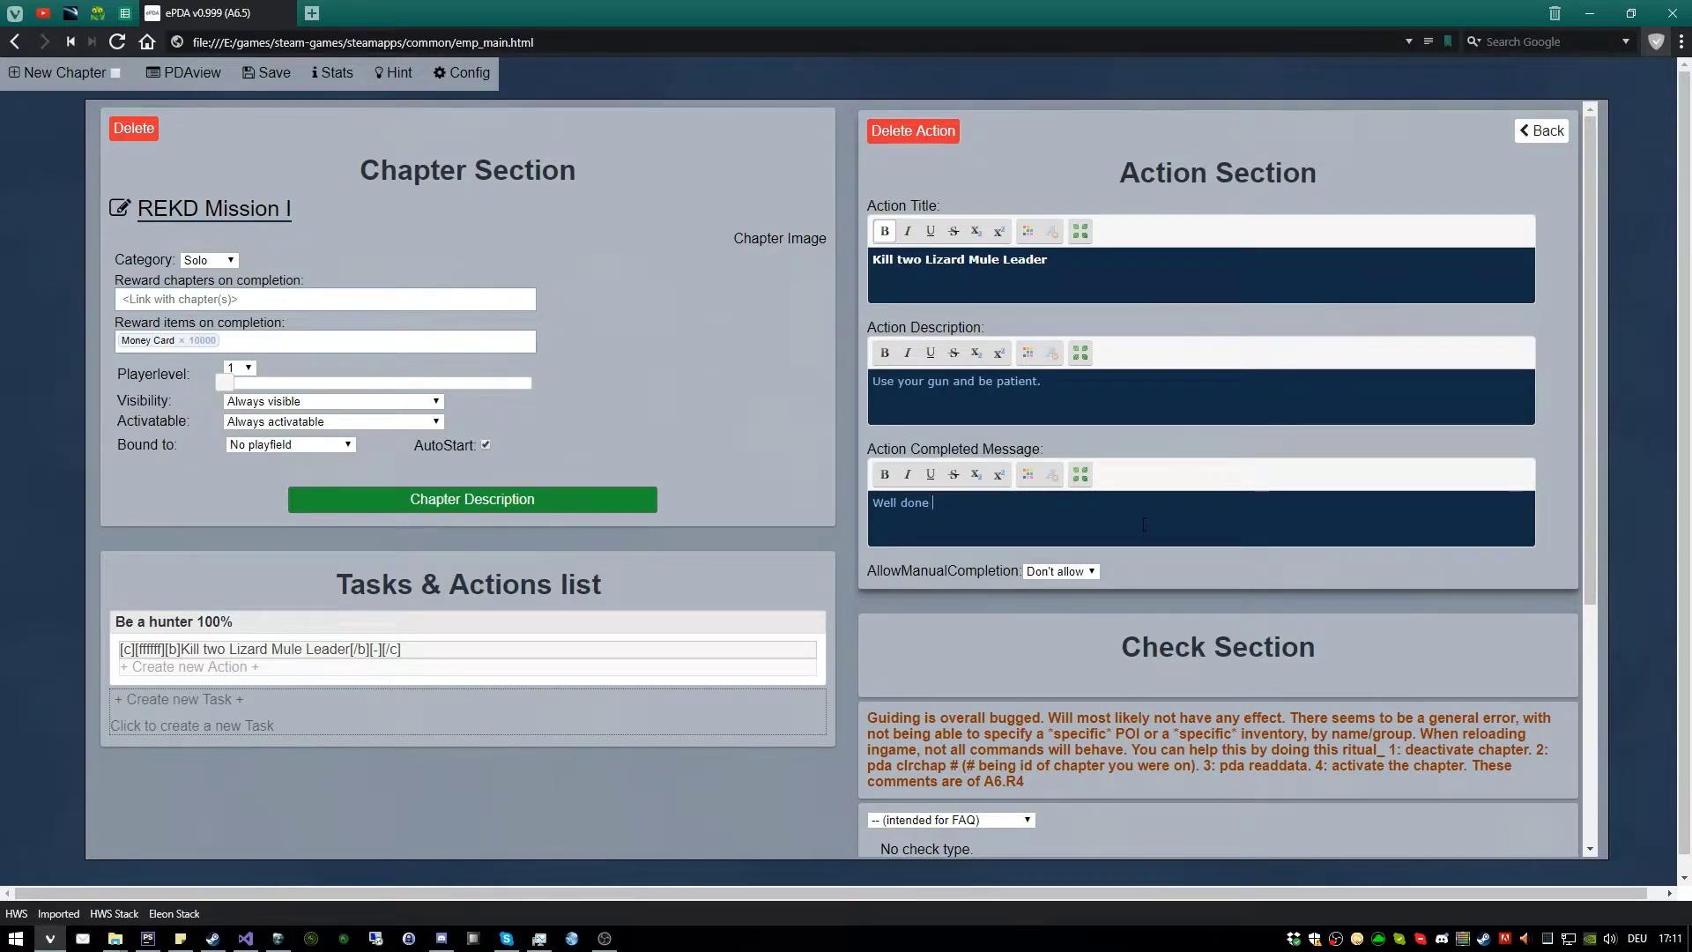
text( Hunter)
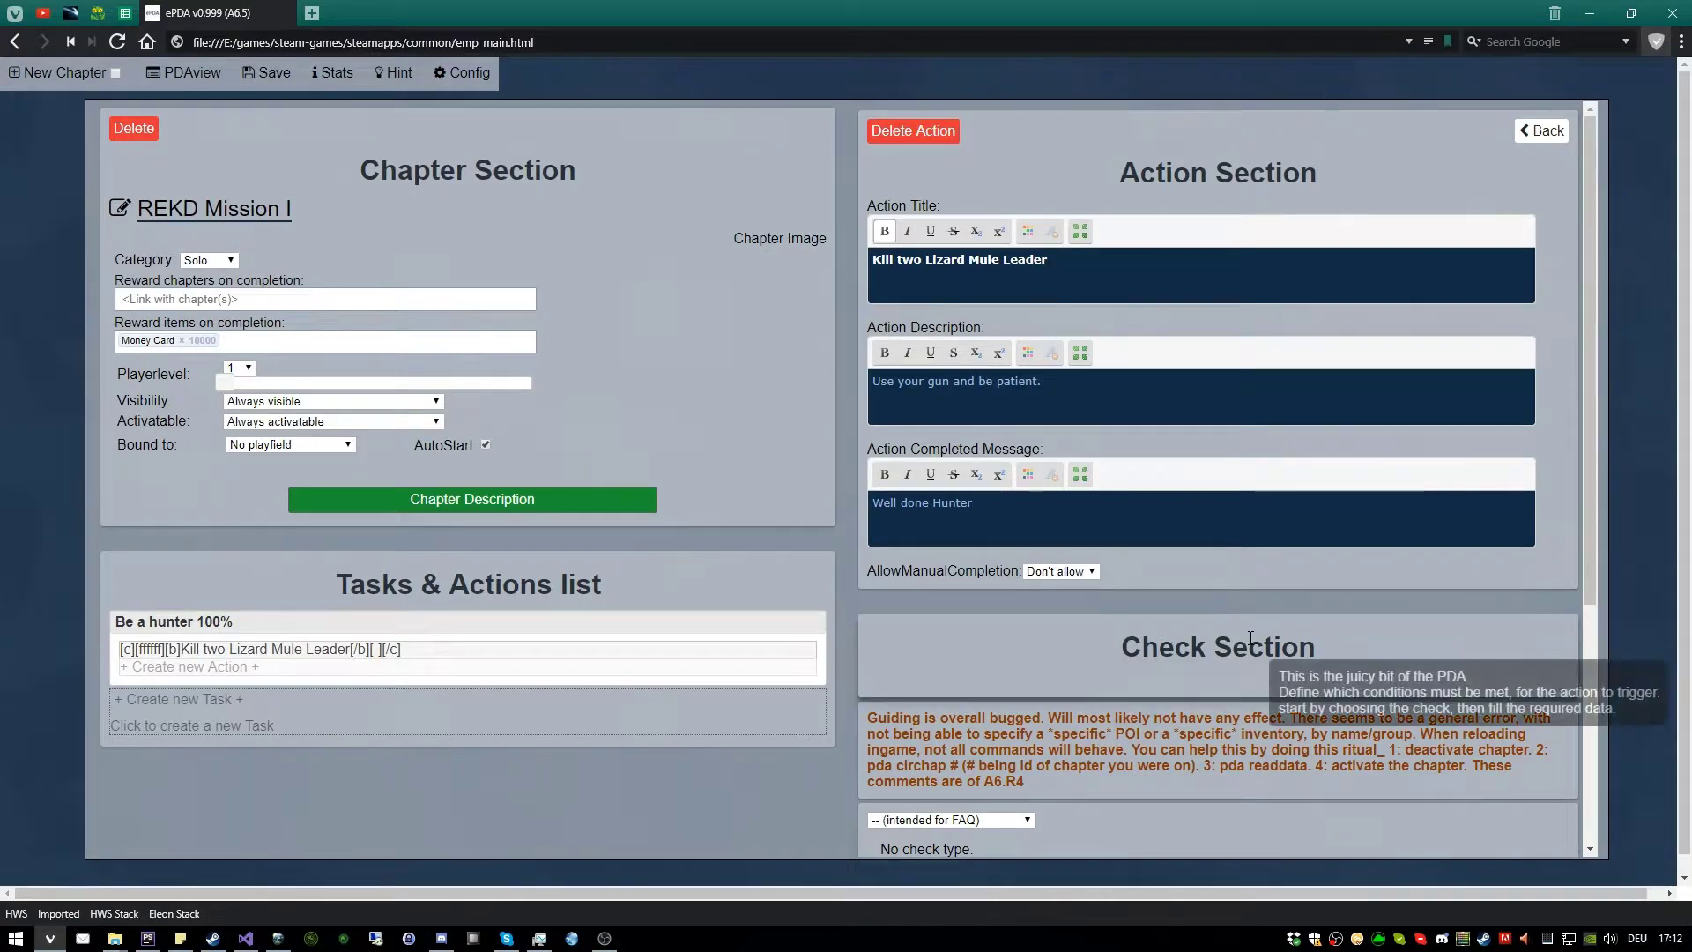
scroll(1193, 495, down, 4)
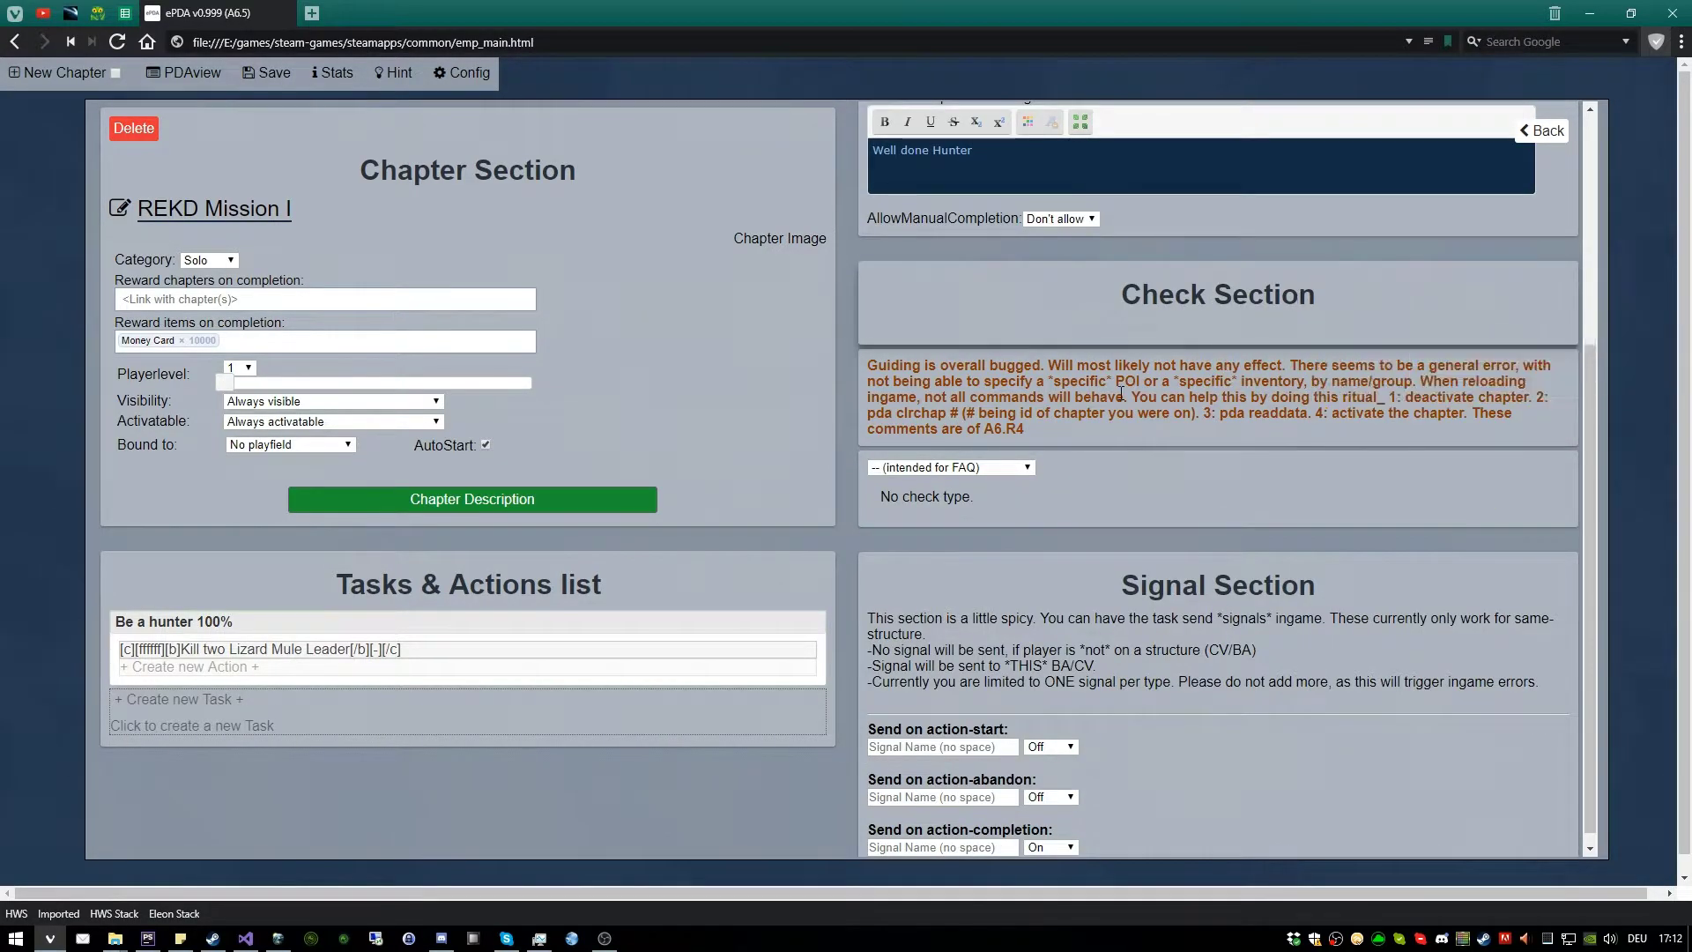
click(991, 467)
Make the action a SubjectKilled check on Lizard Mule - Leader, amount 2, conditions NeedAll
scroll(952, 573, down, 2)
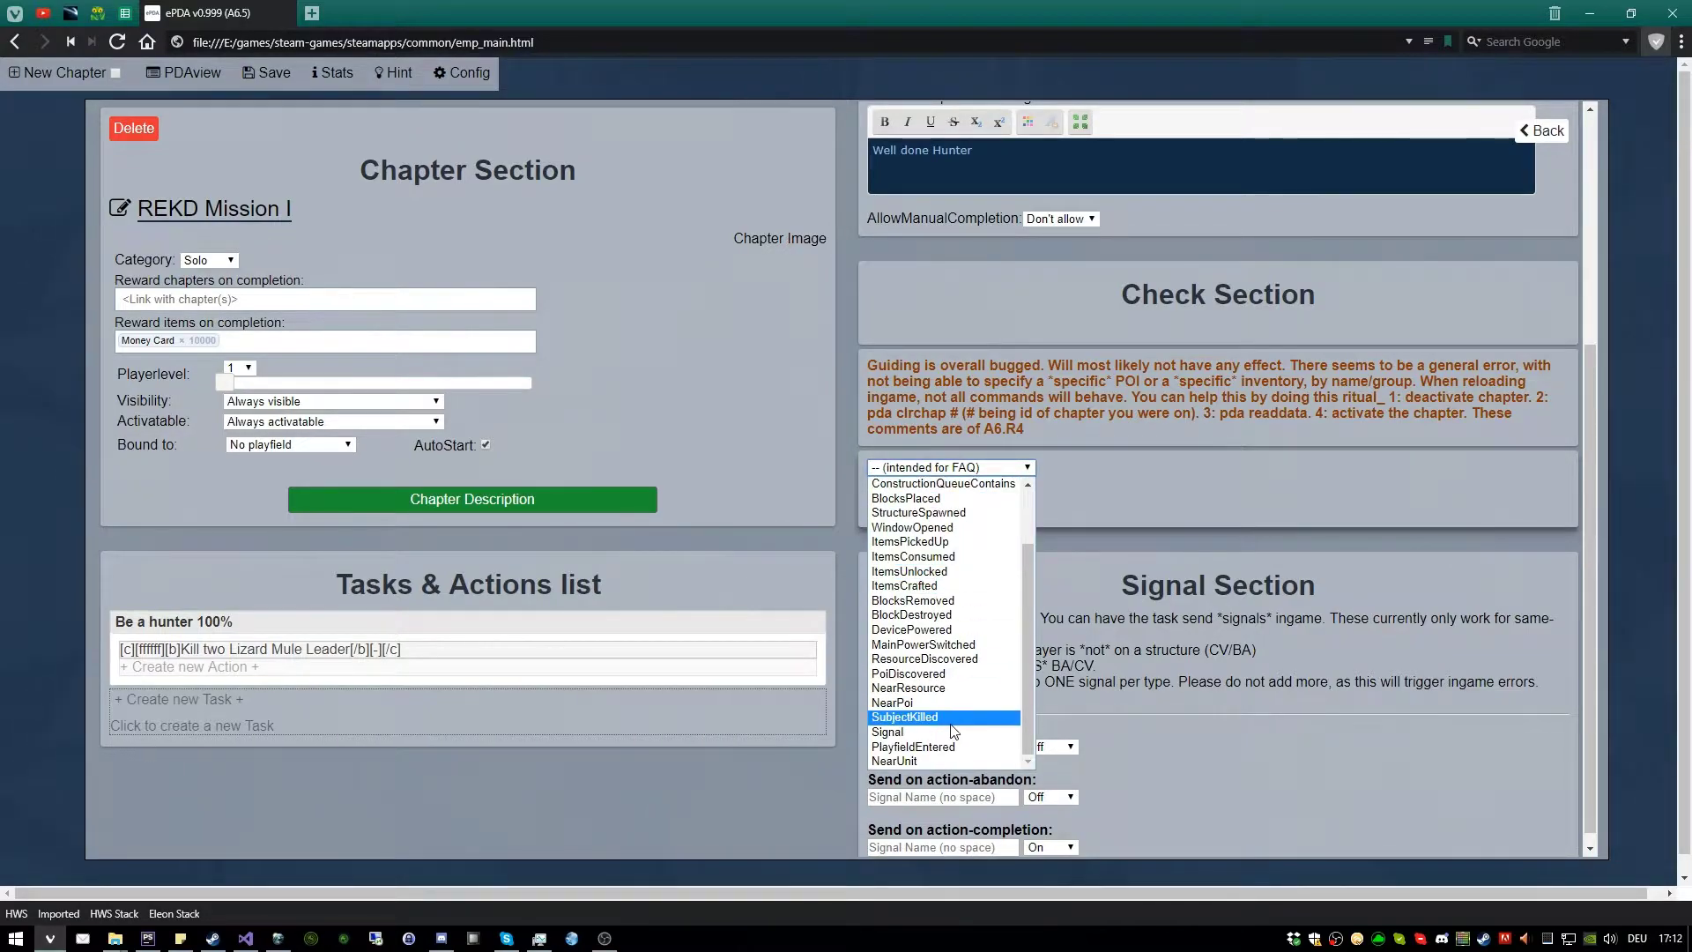
click(890, 718)
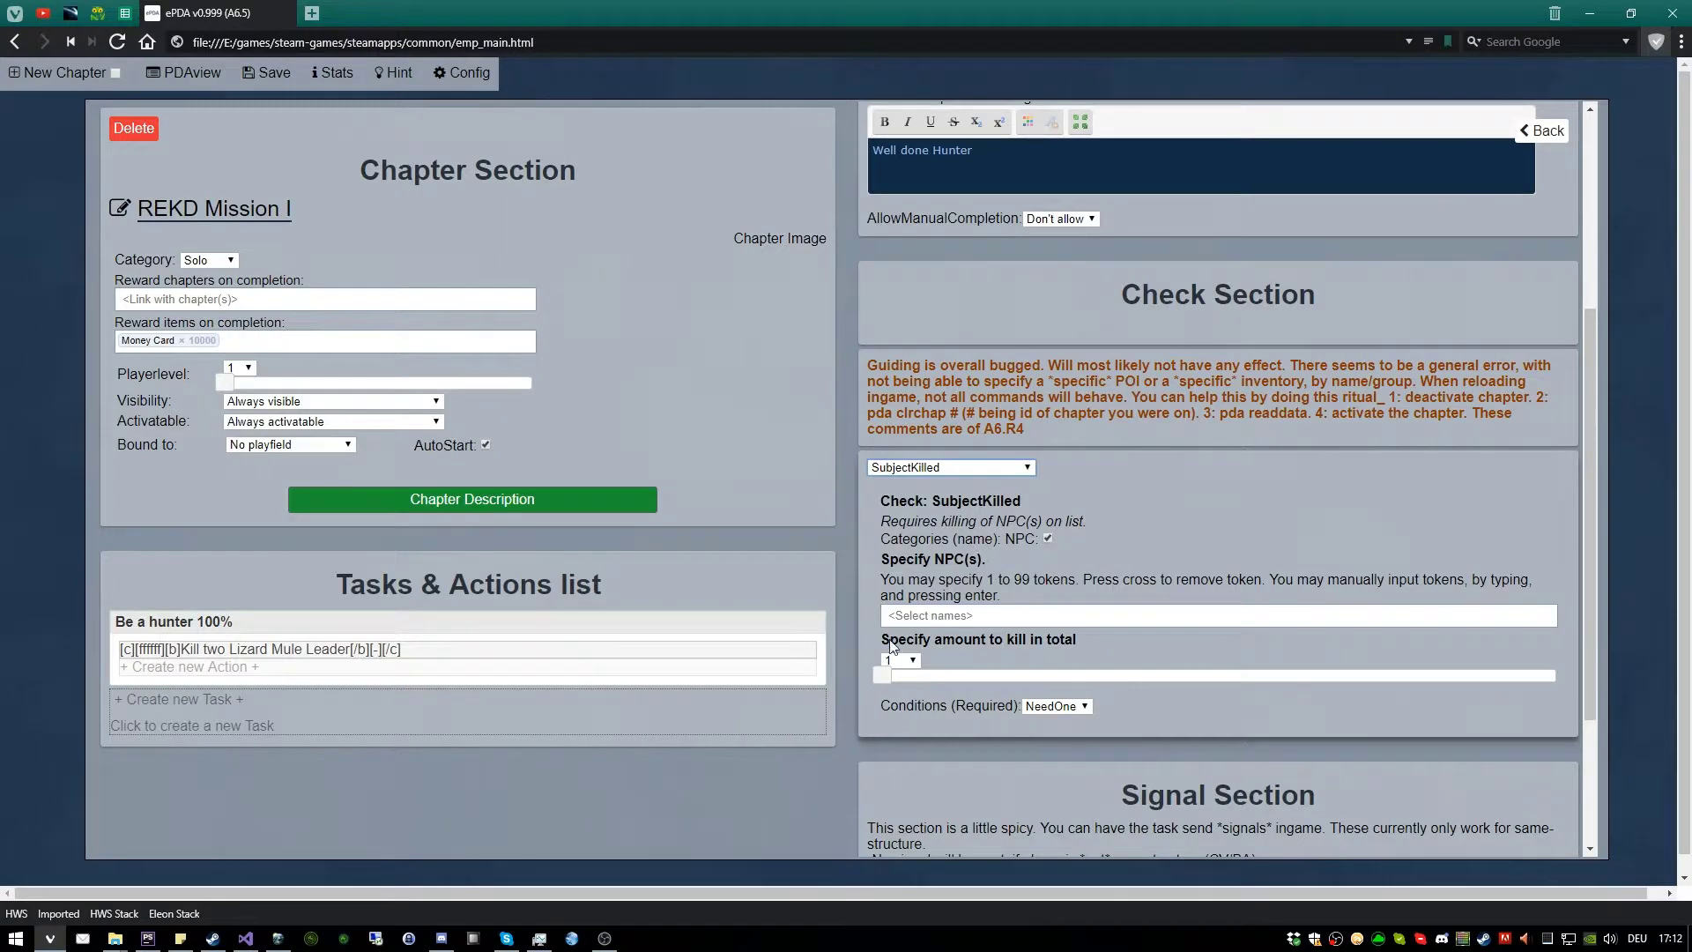
click(929, 616)
text(li)
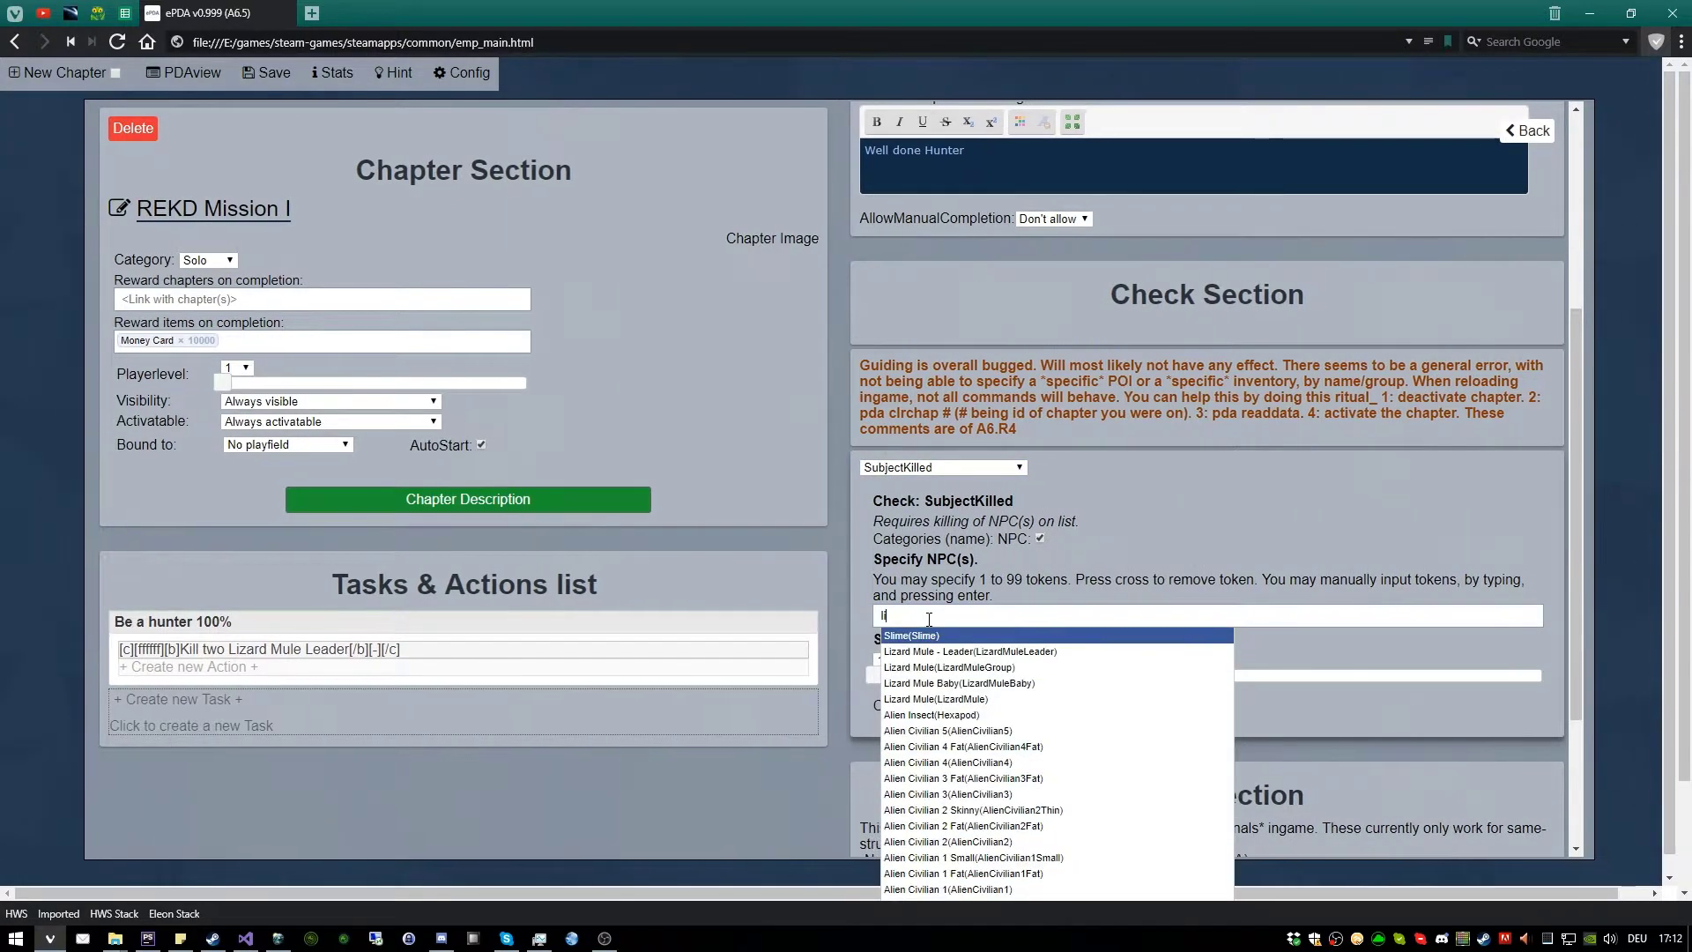
text(za)
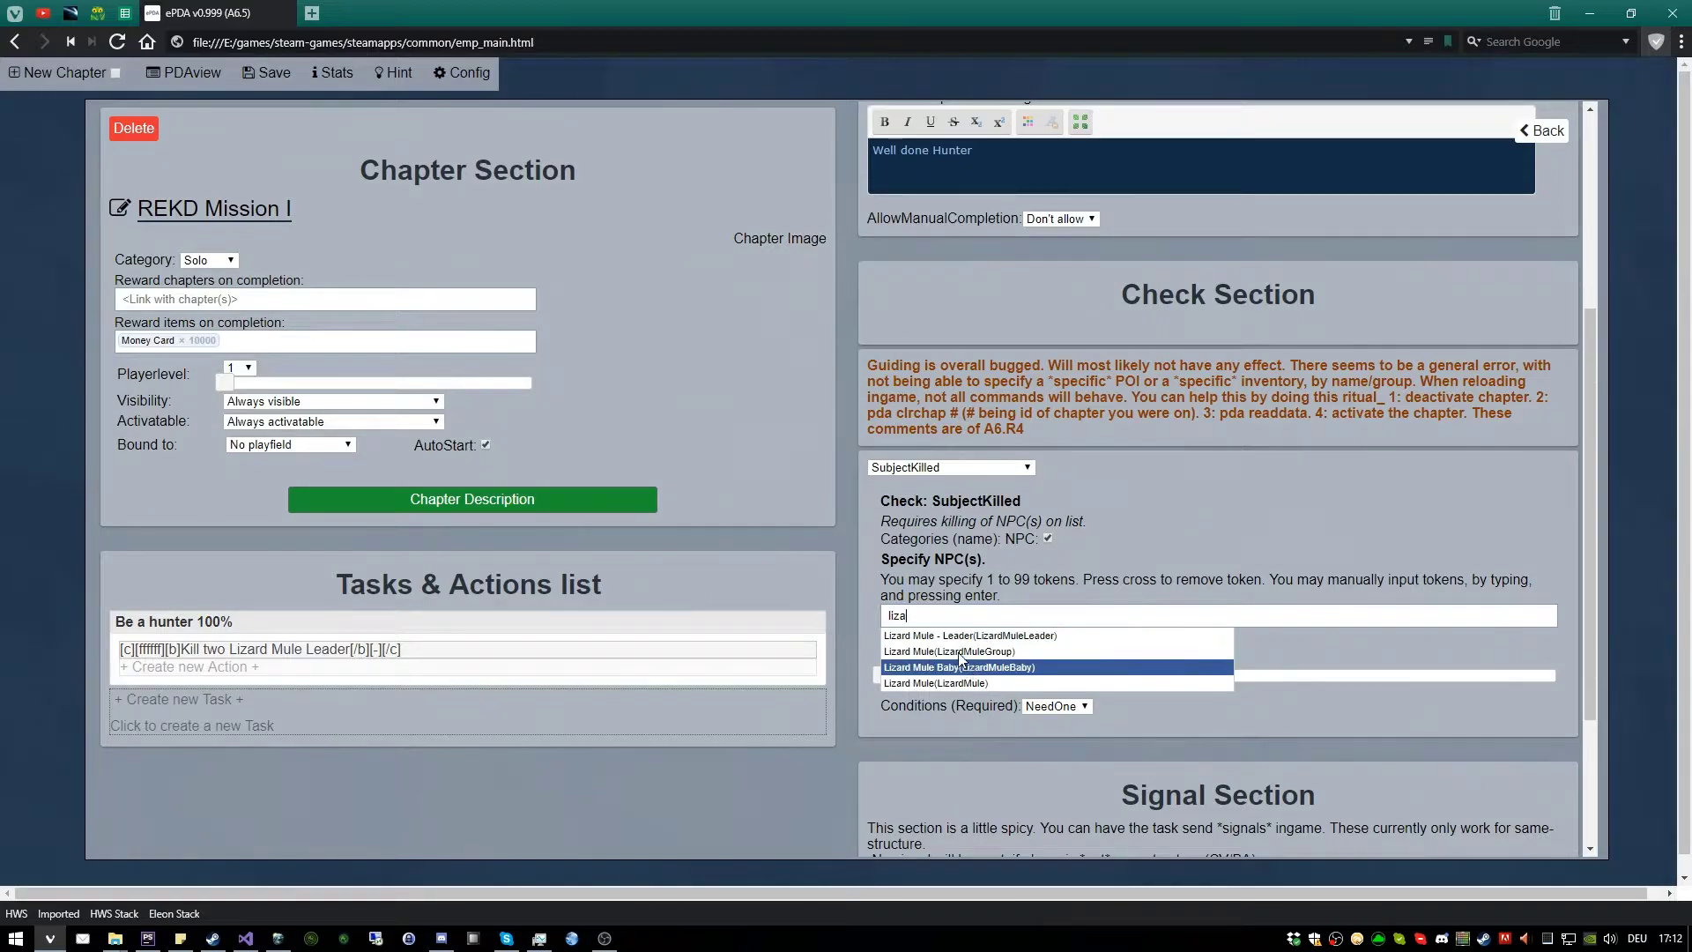
click(1022, 635)
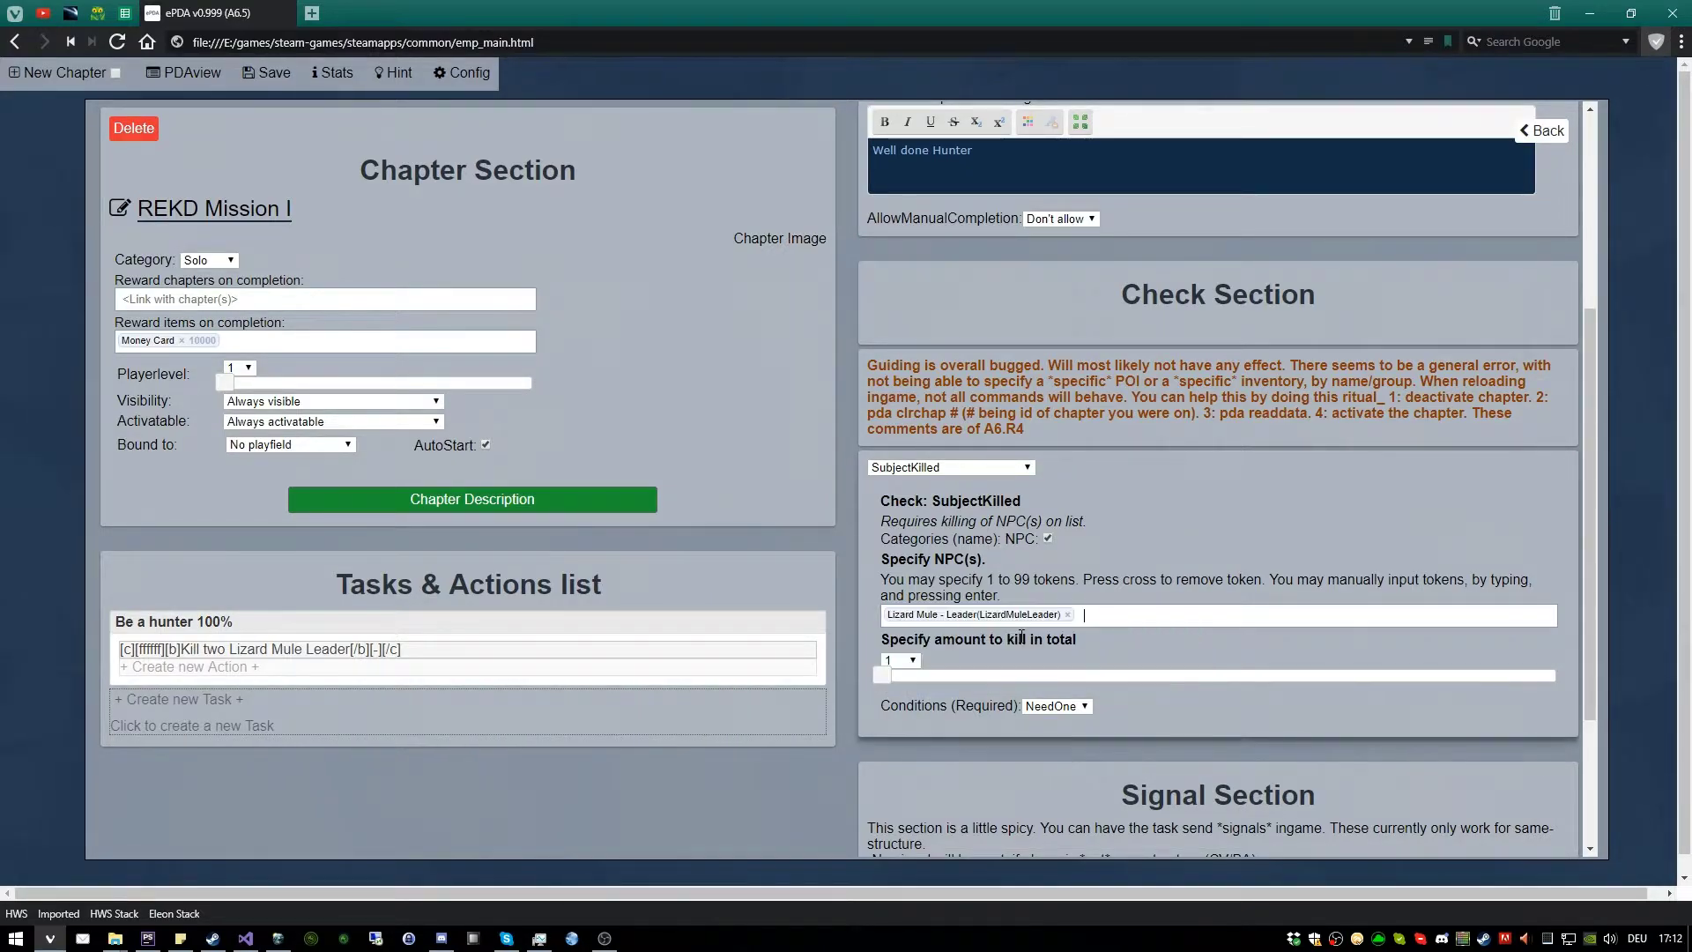
click(914, 669)
click(903, 382)
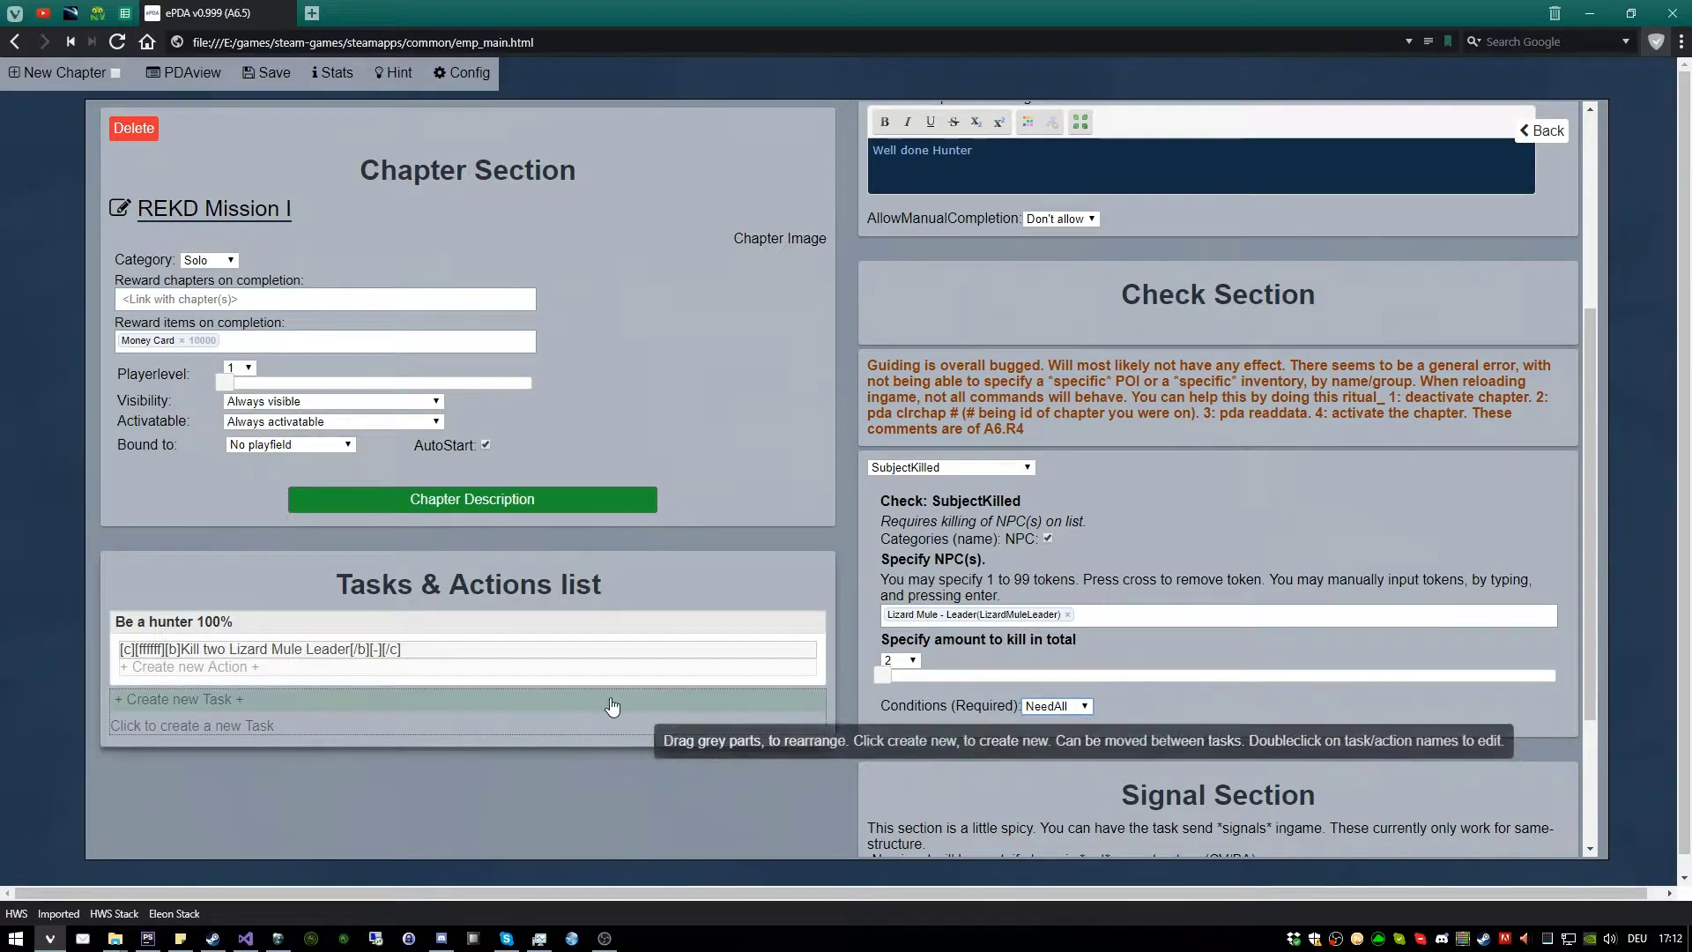
click(1144, 468)
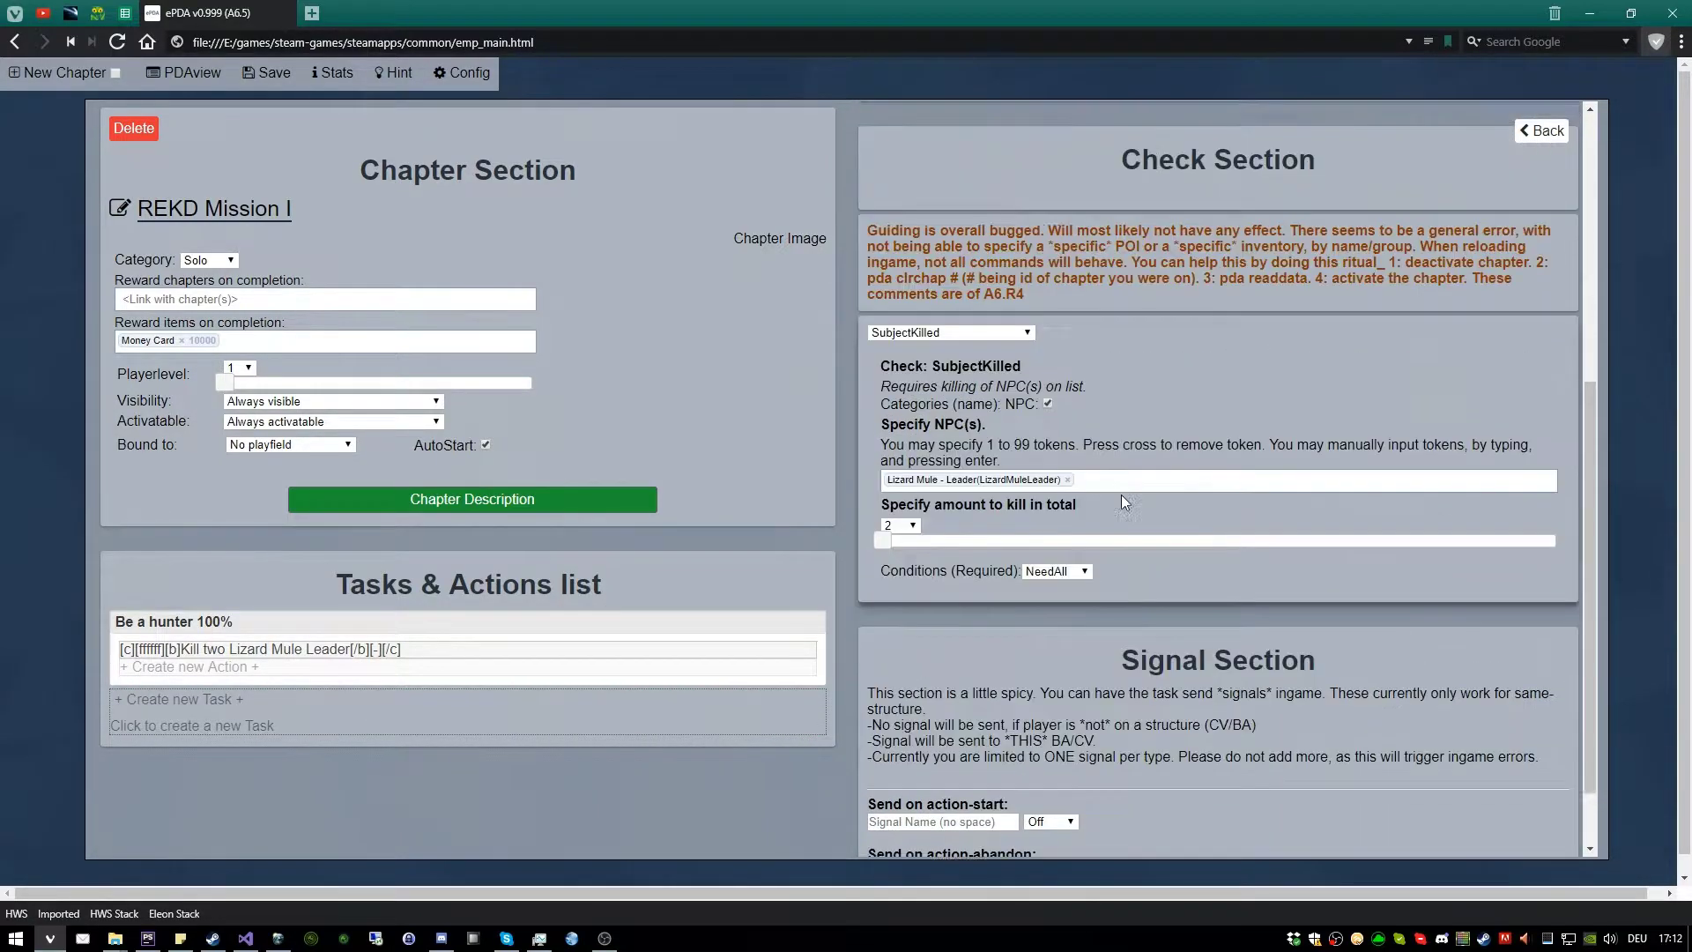
scroll(1027, 599, down, 2)
scroll(1027, 600, down, 4)
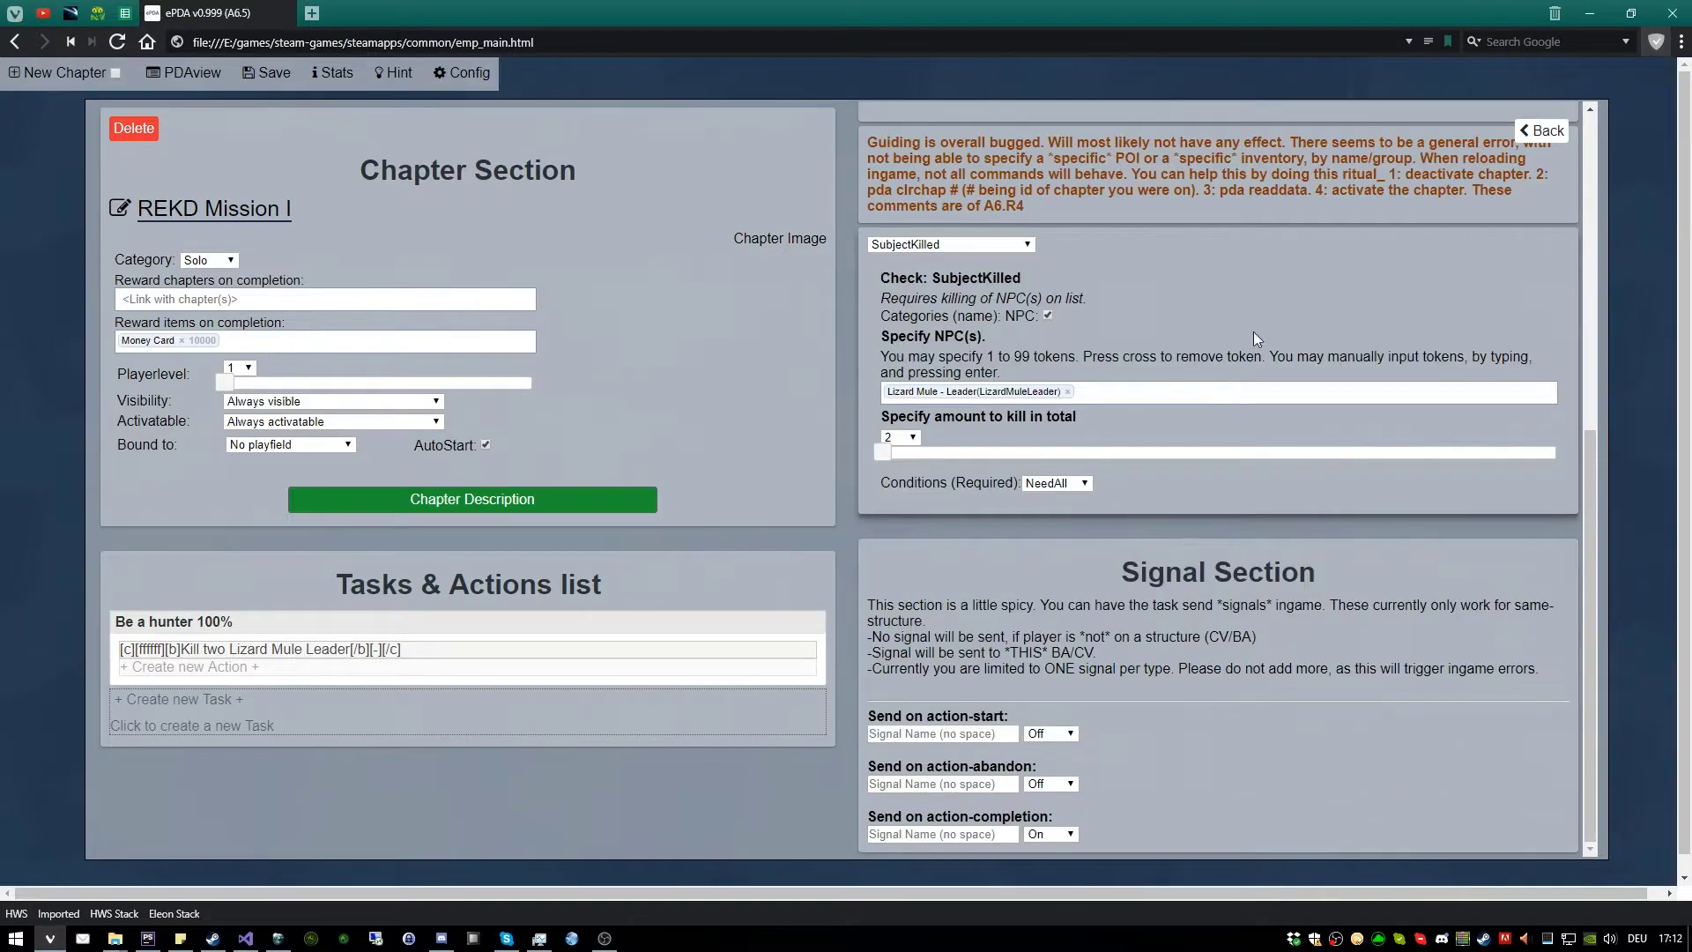
scroll(1218, 627, up, 6)
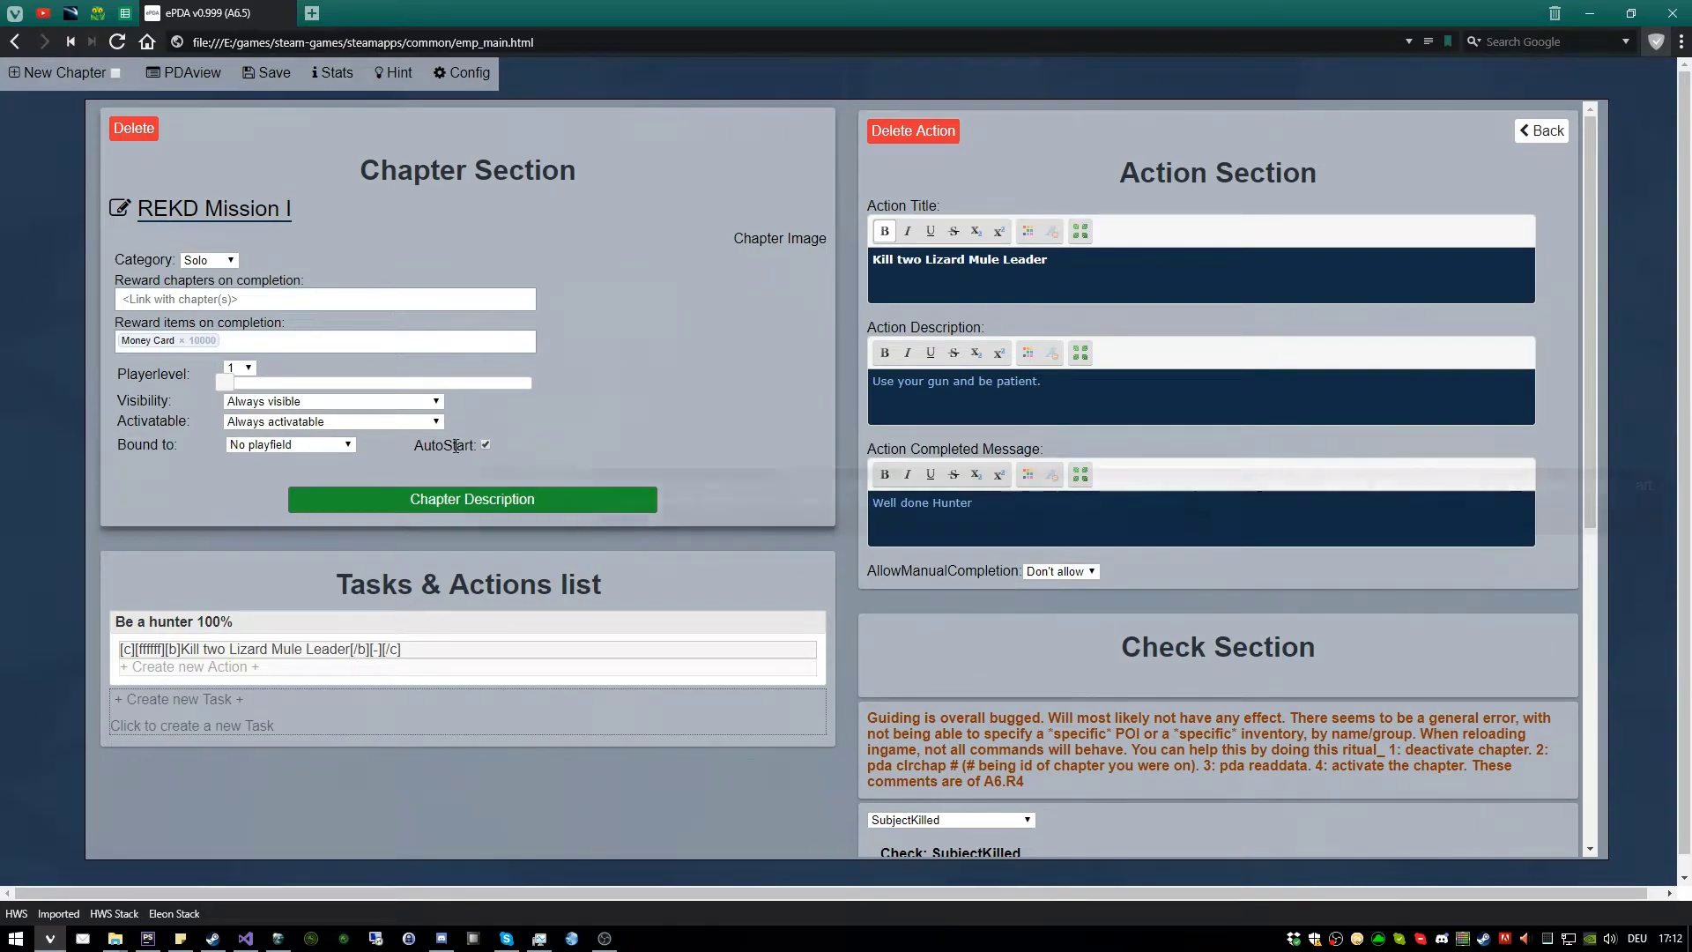
Uncheck AutoStart for the Elia Mission I chapter from the PDA overview
mouse_move(482, 445)
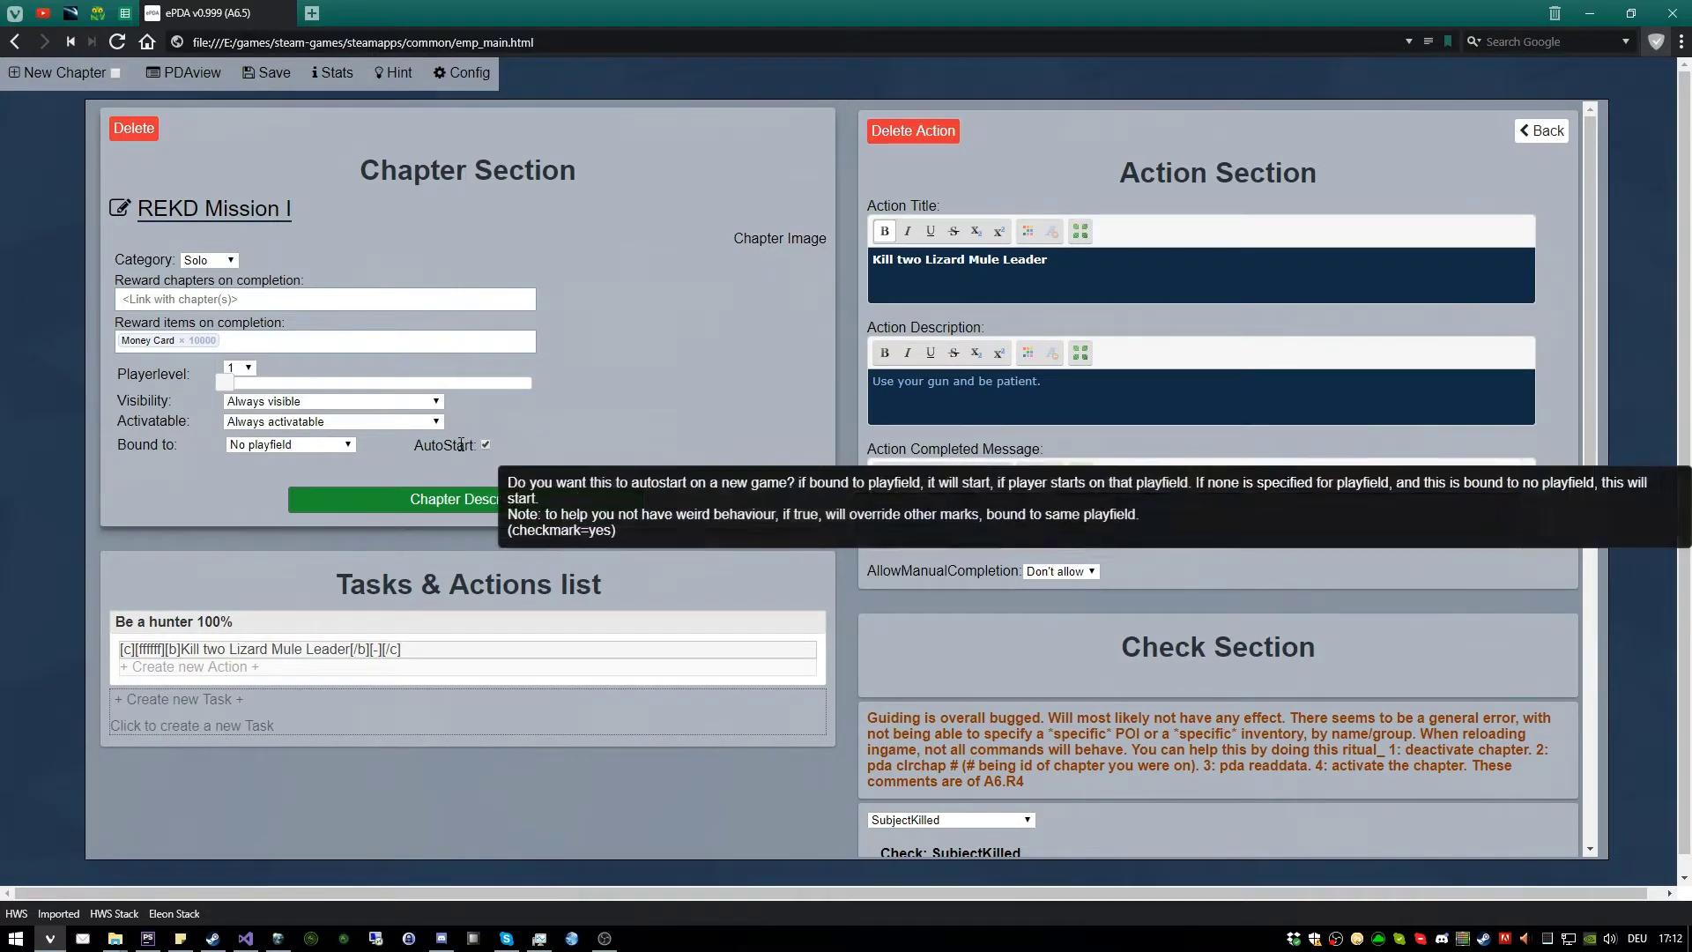
click(184, 72)
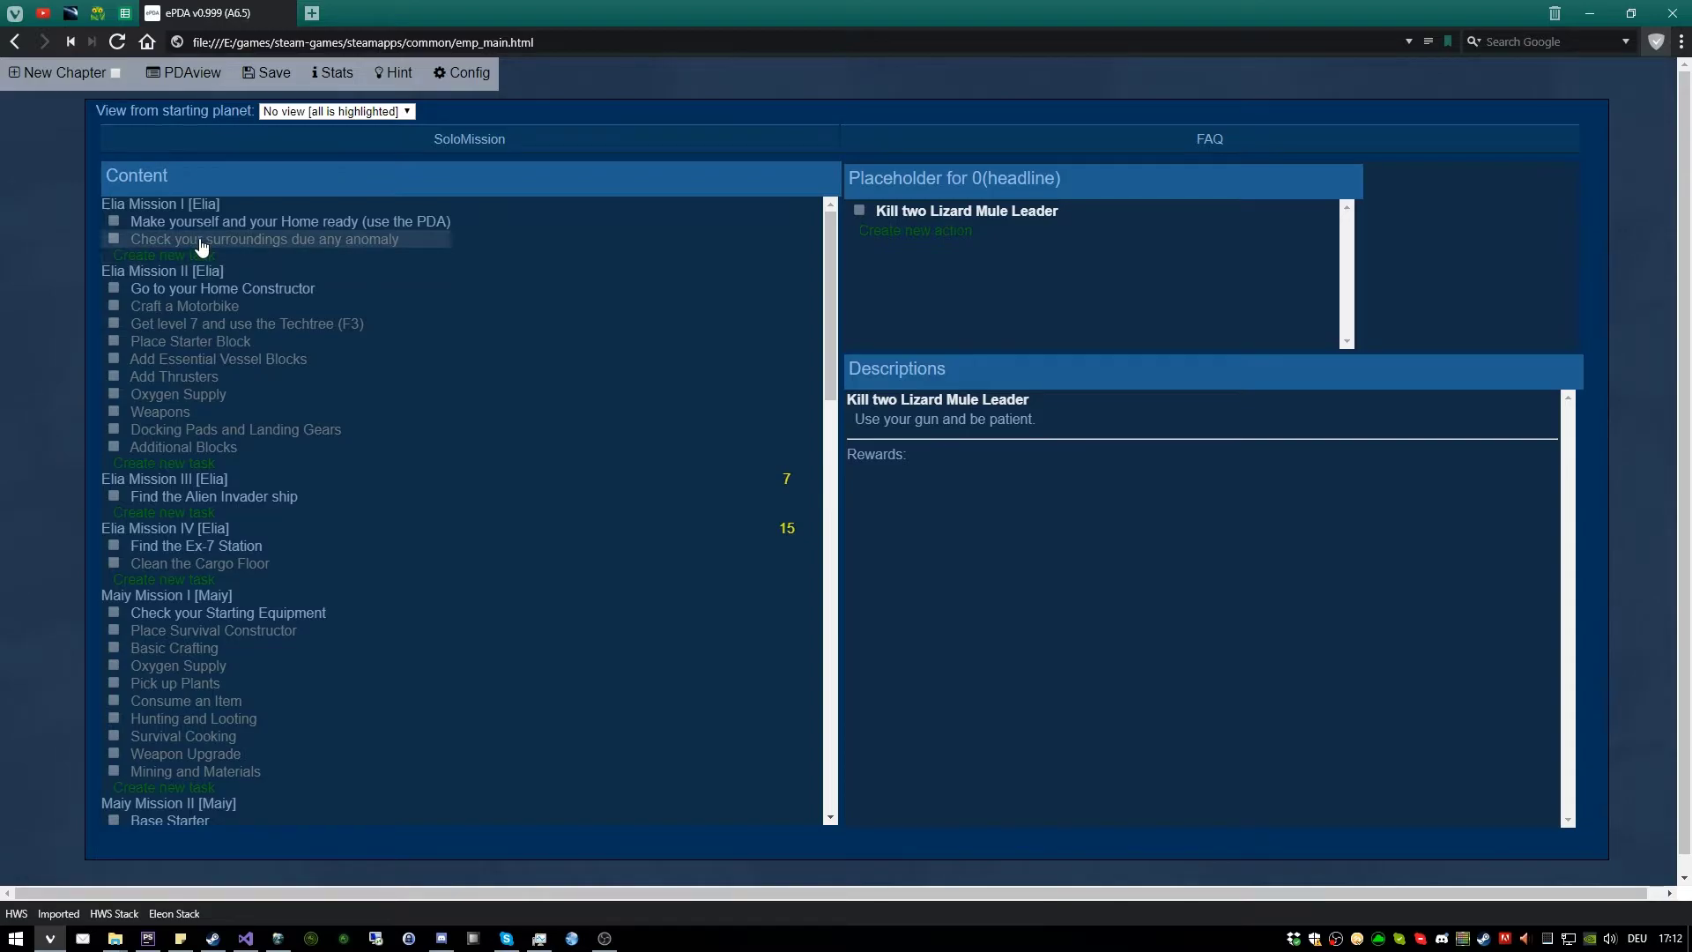
click(205, 204)
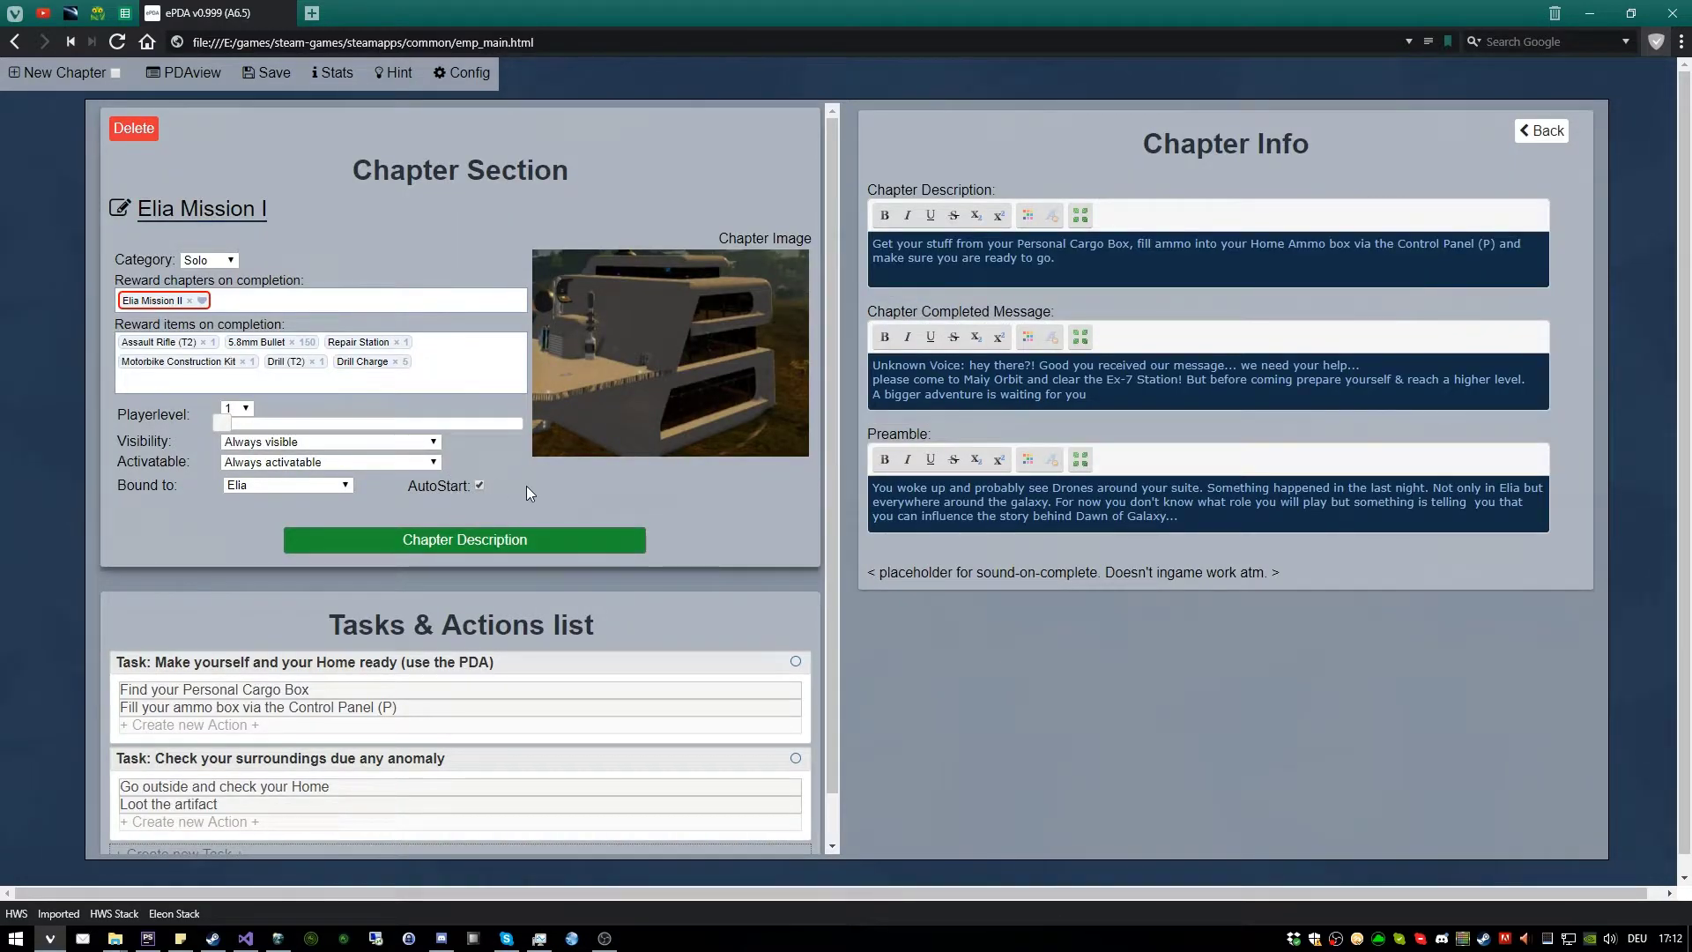
mouse_move(483, 485)
click(479, 485)
Drag REKD Mission I above Elia Mission I in the PDA chapter list
click(183, 70)
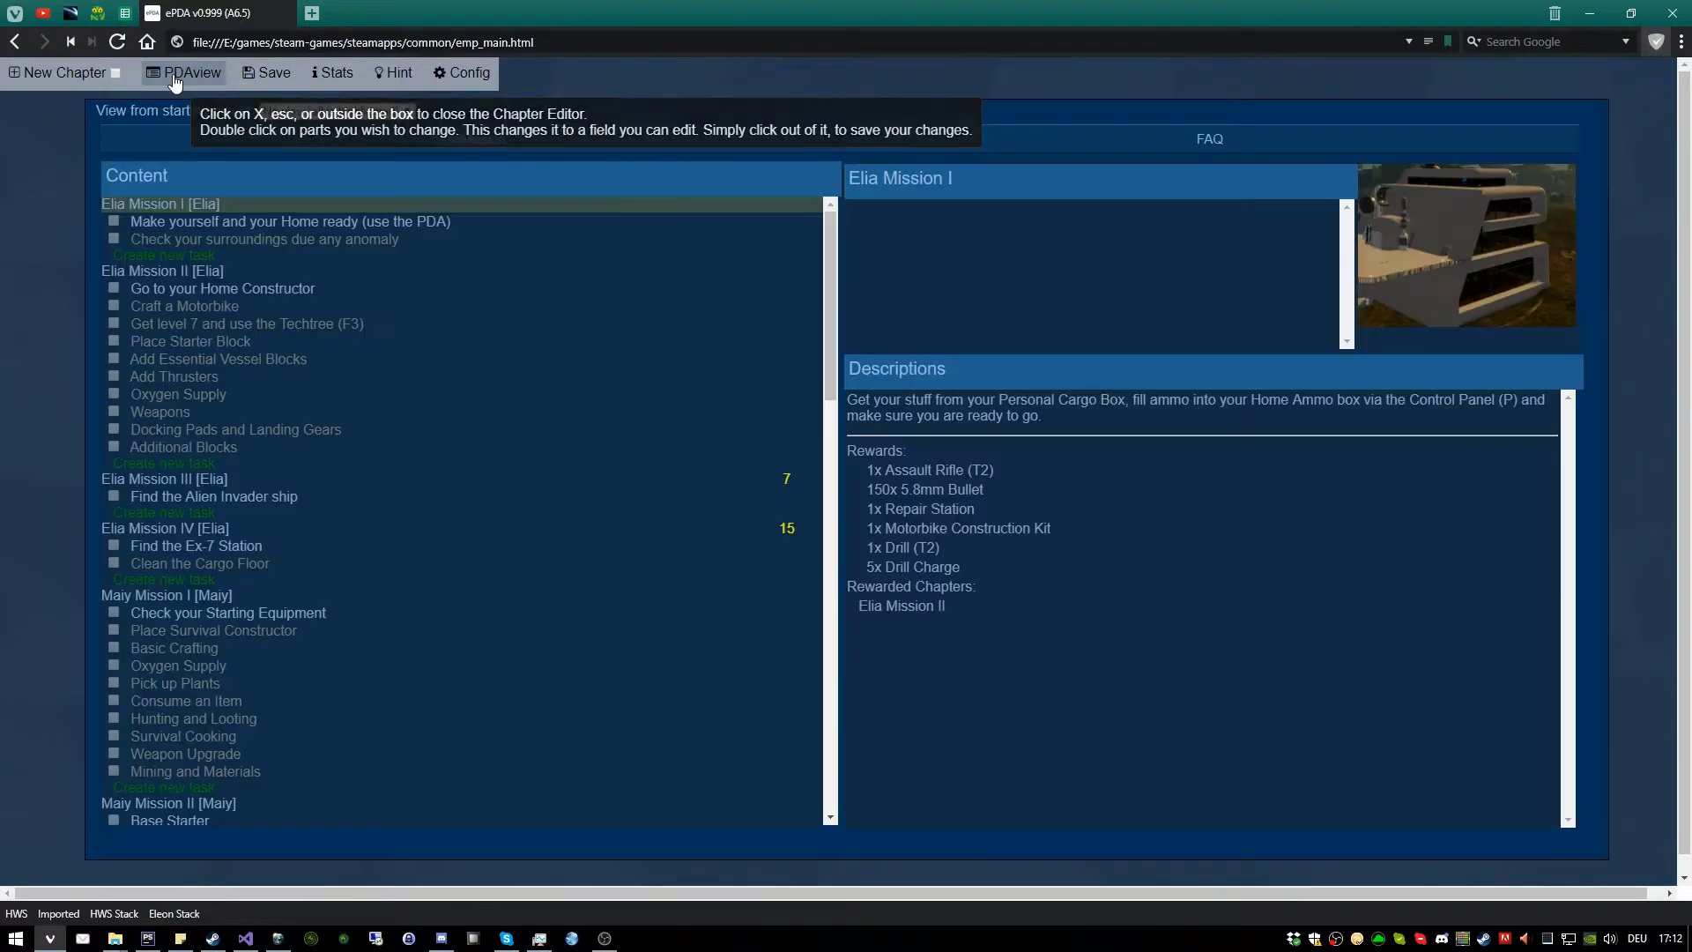
scroll(314, 502, down, 6)
scroll(315, 505, up, 6)
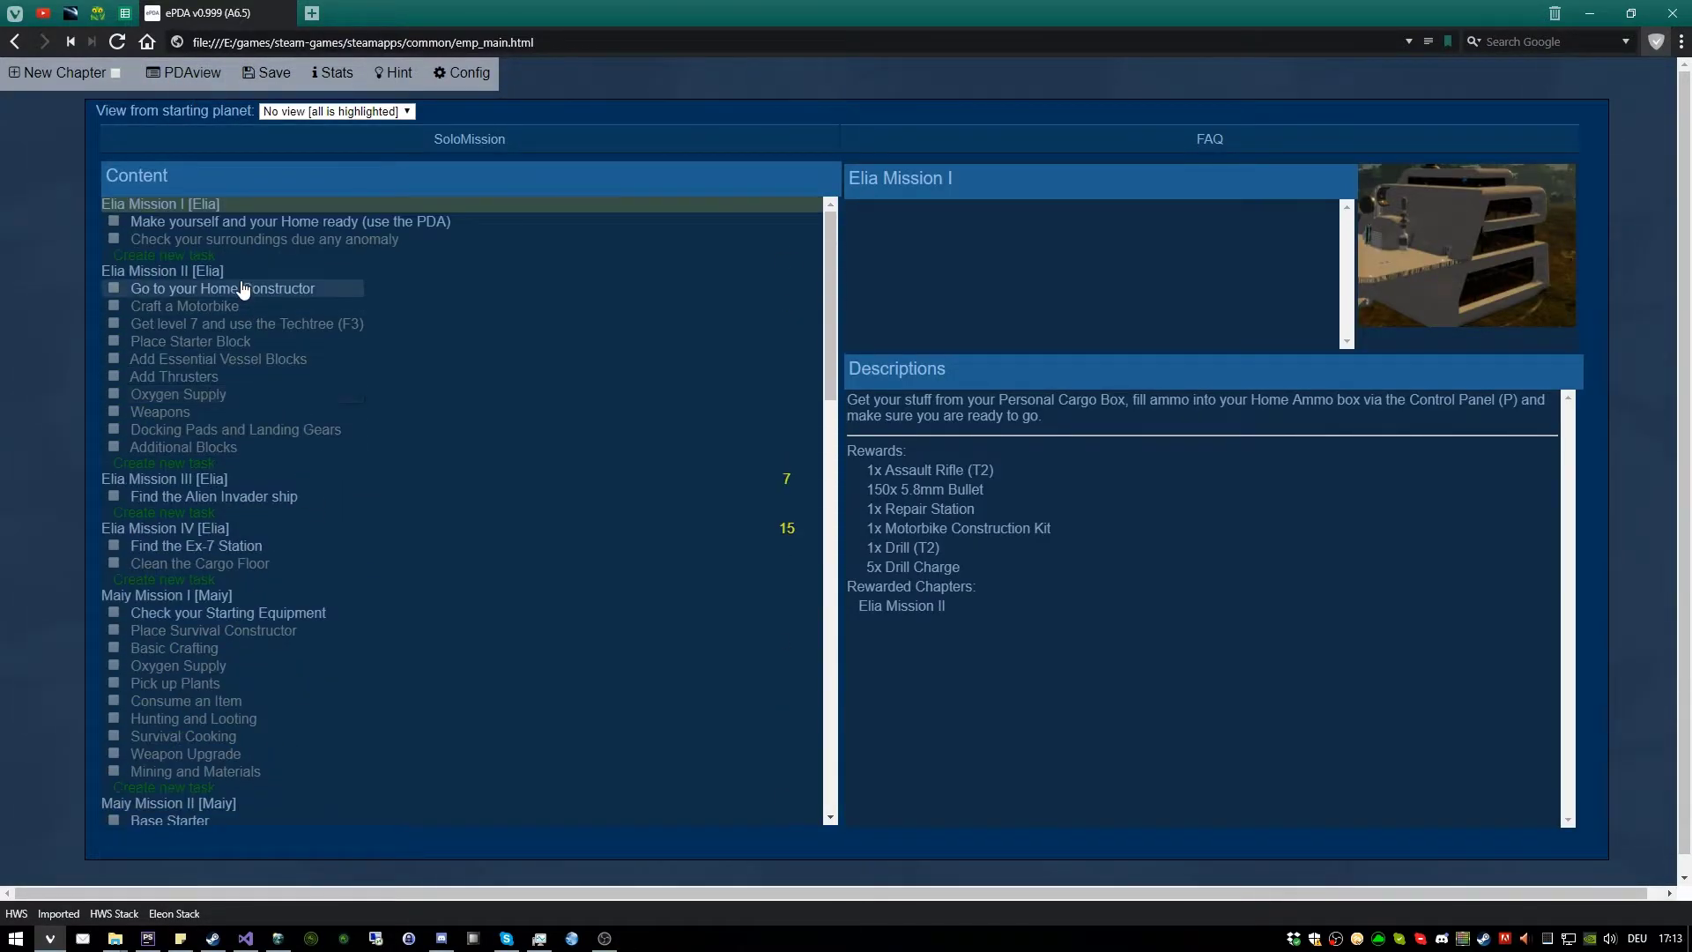
scroll(302, 449, down, 12)
scroll(303, 455, down, 5)
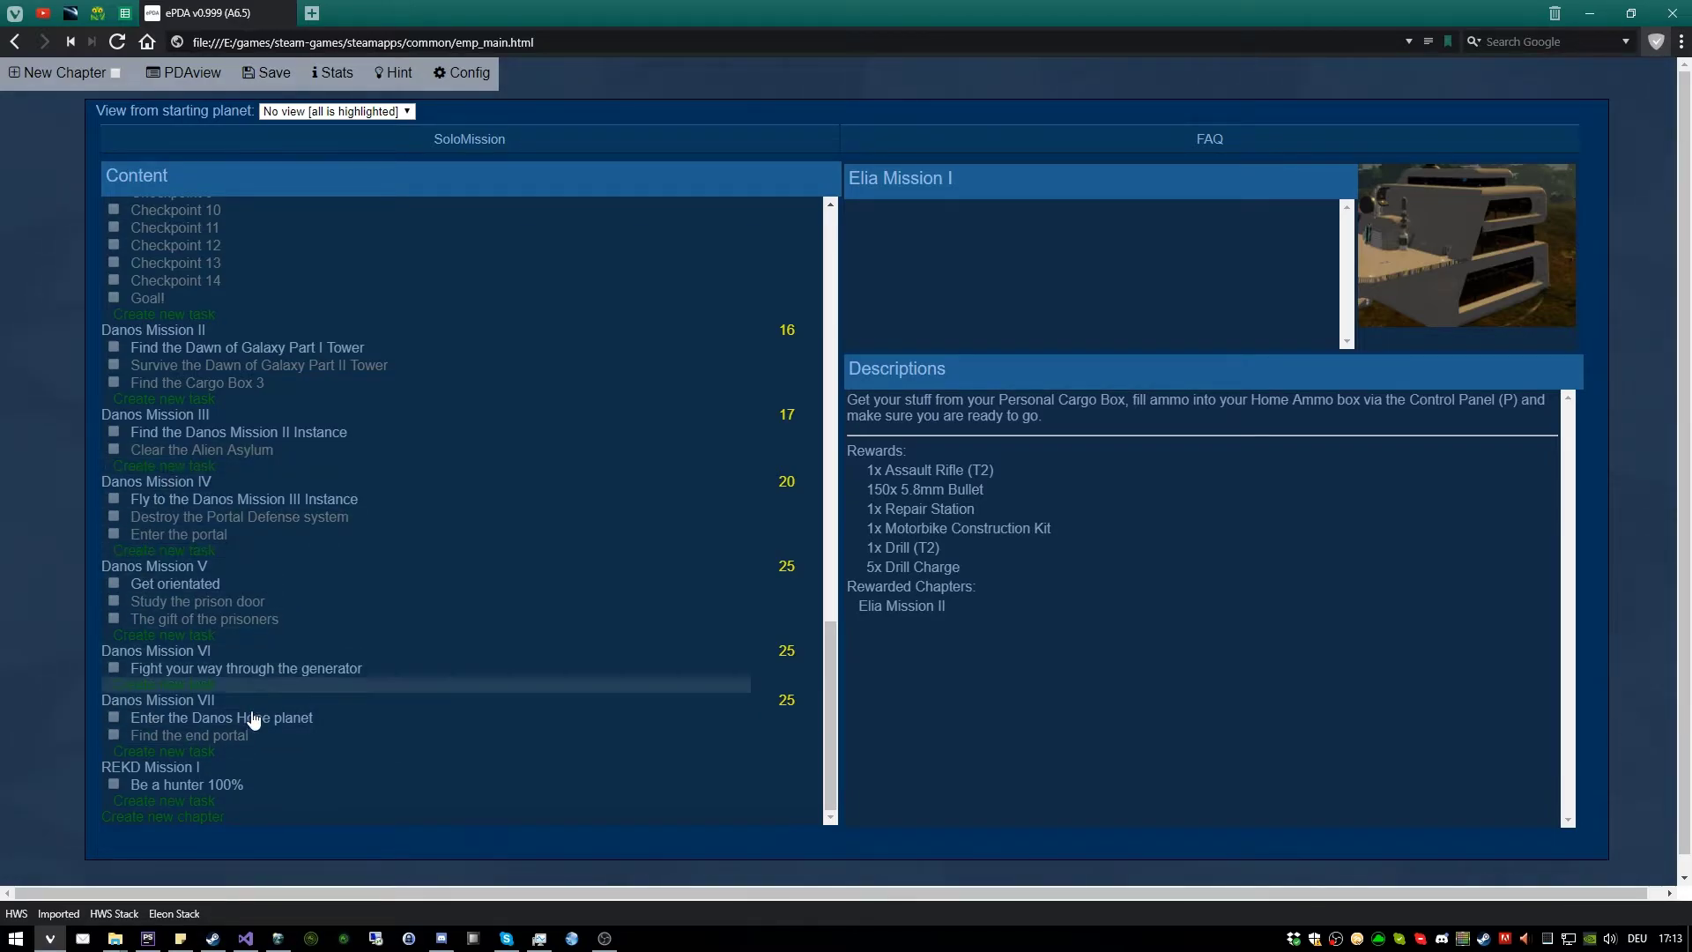
drag(188, 784, 162, 215)
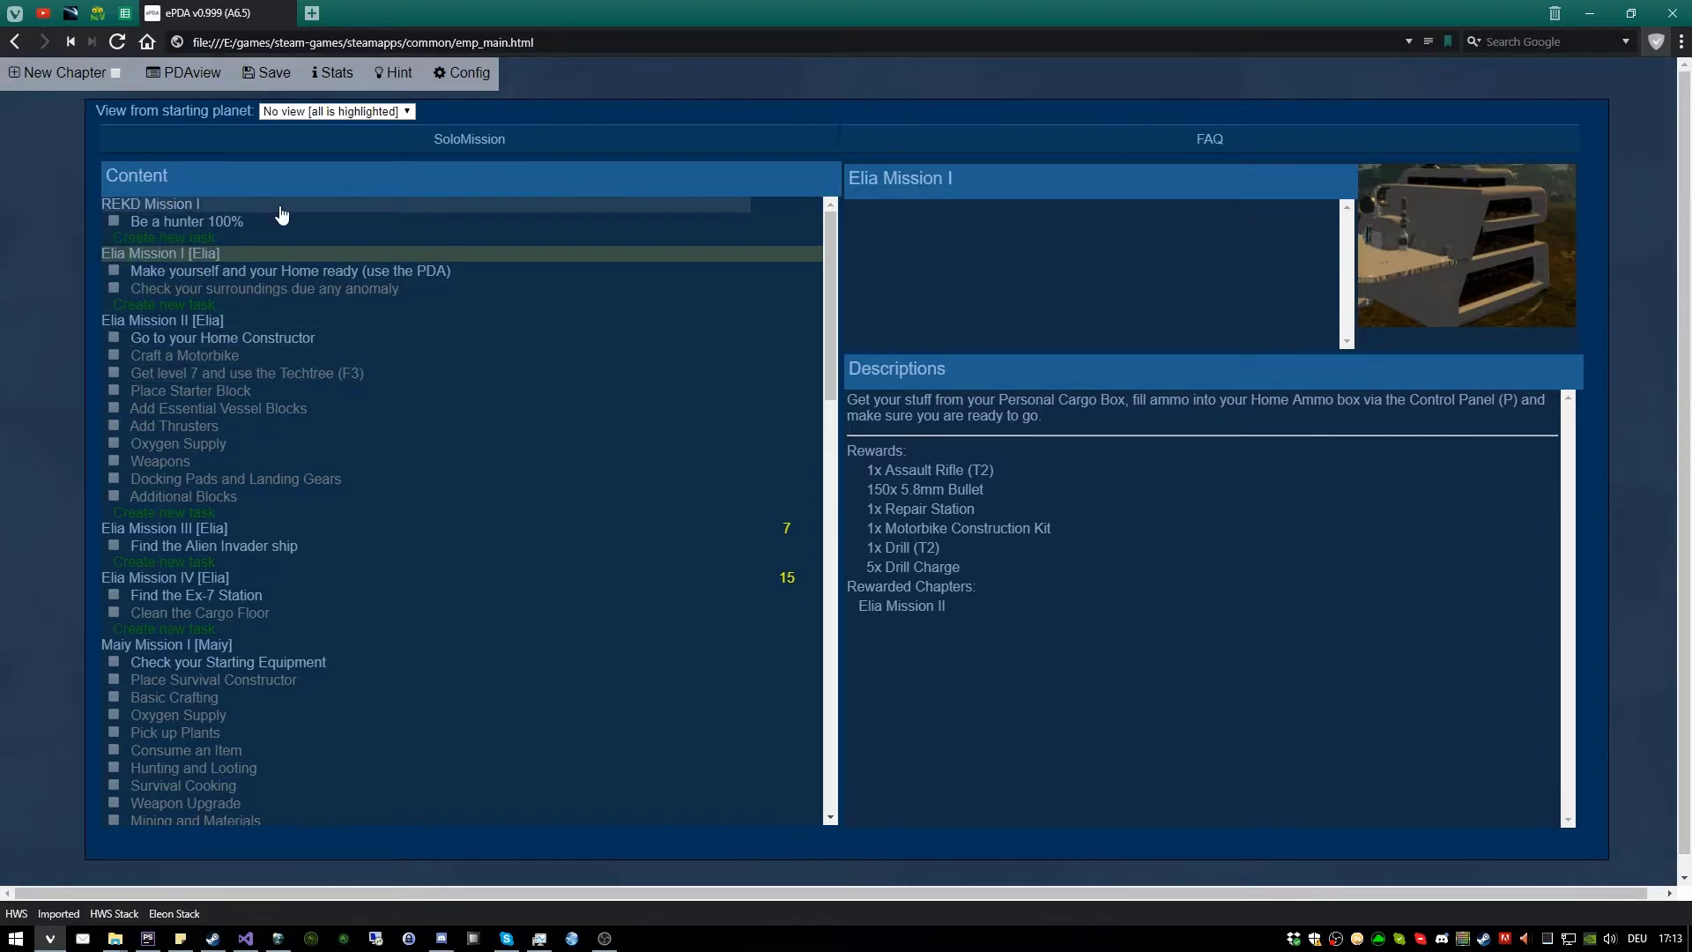
Save the PDA files and review the generated PDA.csv in PhpStorm
click(270, 82)
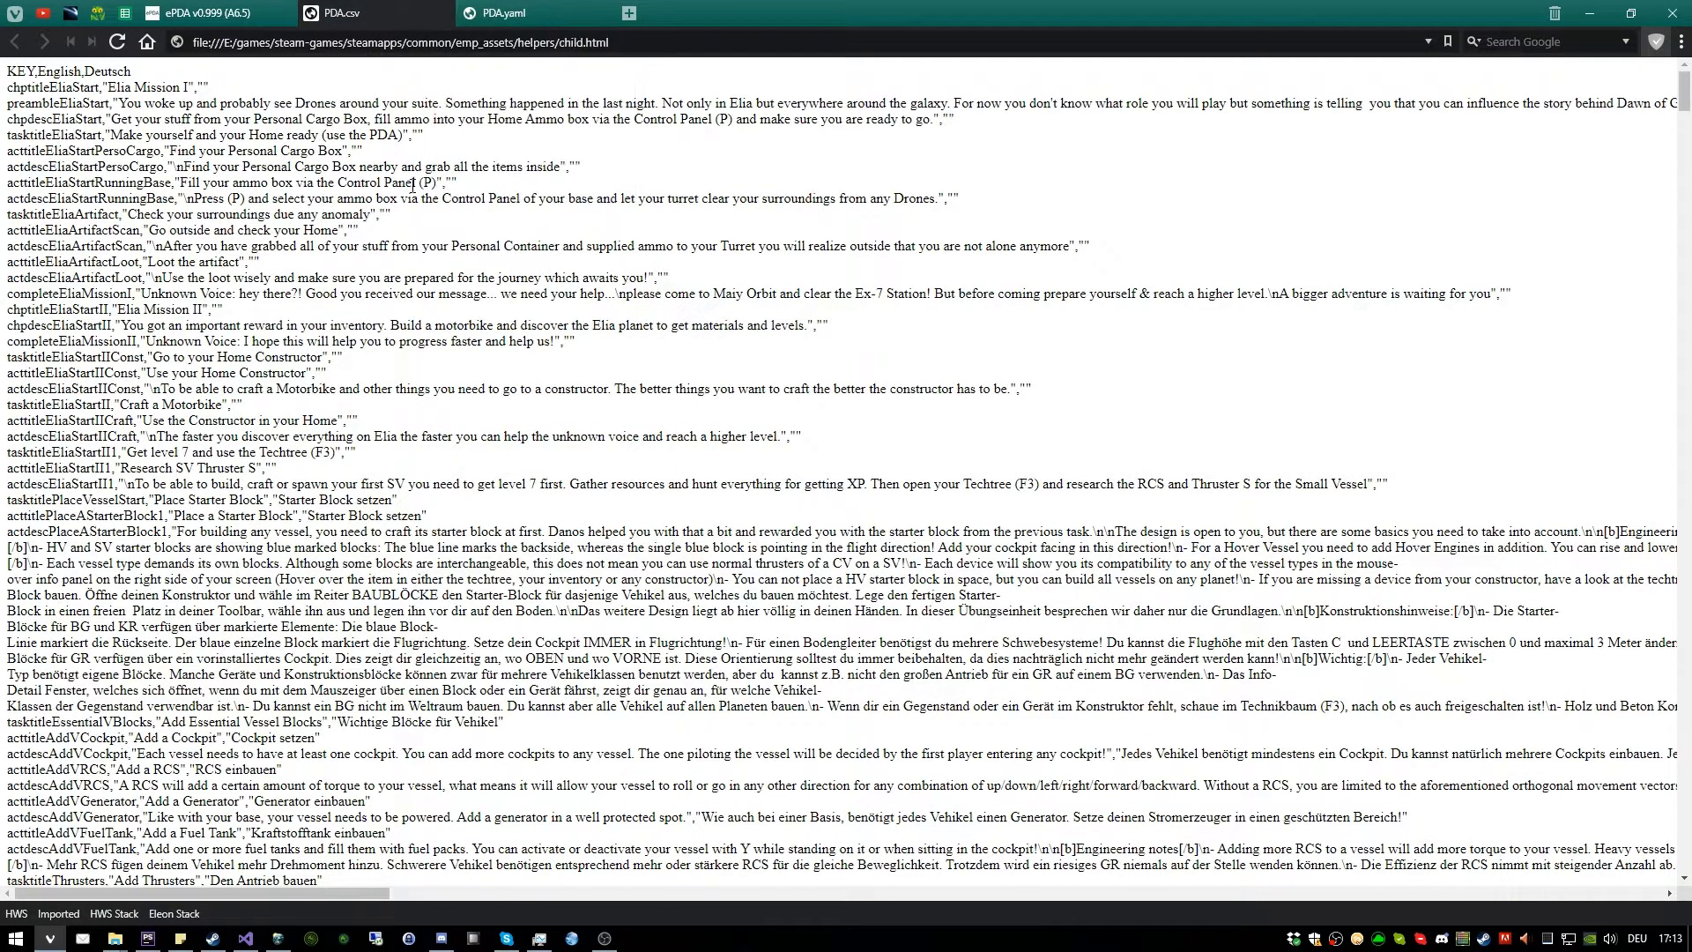
key(alt+Tab)
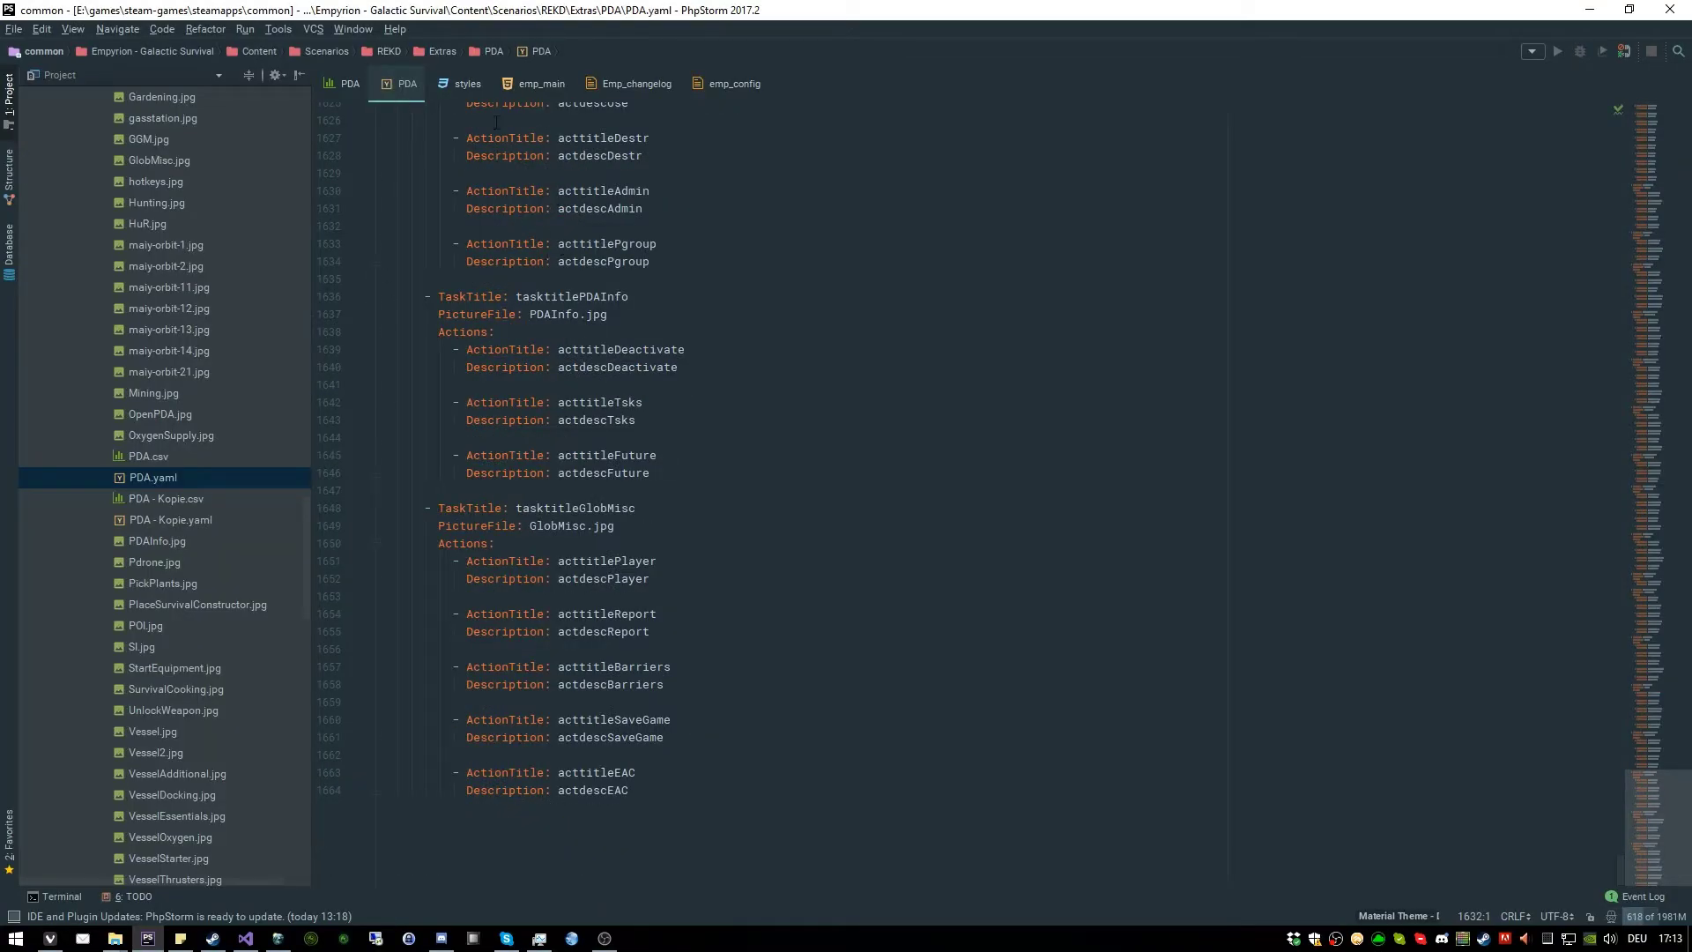
click(351, 83)
scroll(579, 269, down, 5)
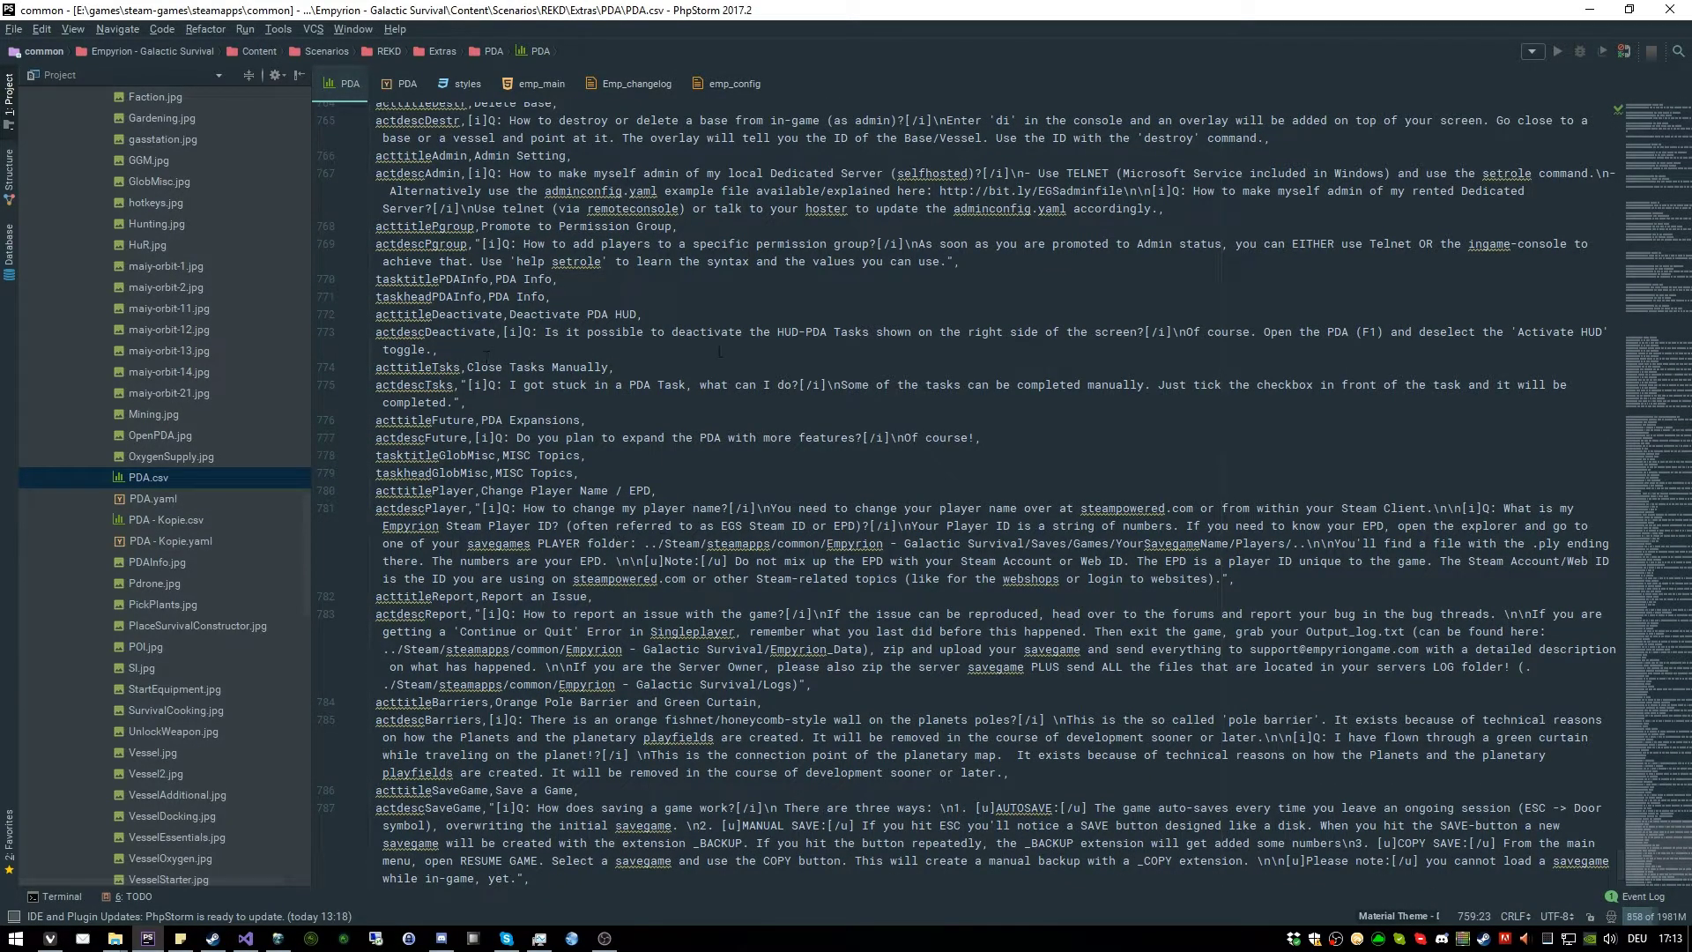
key(alt+Tab)
key(alt+Tab)
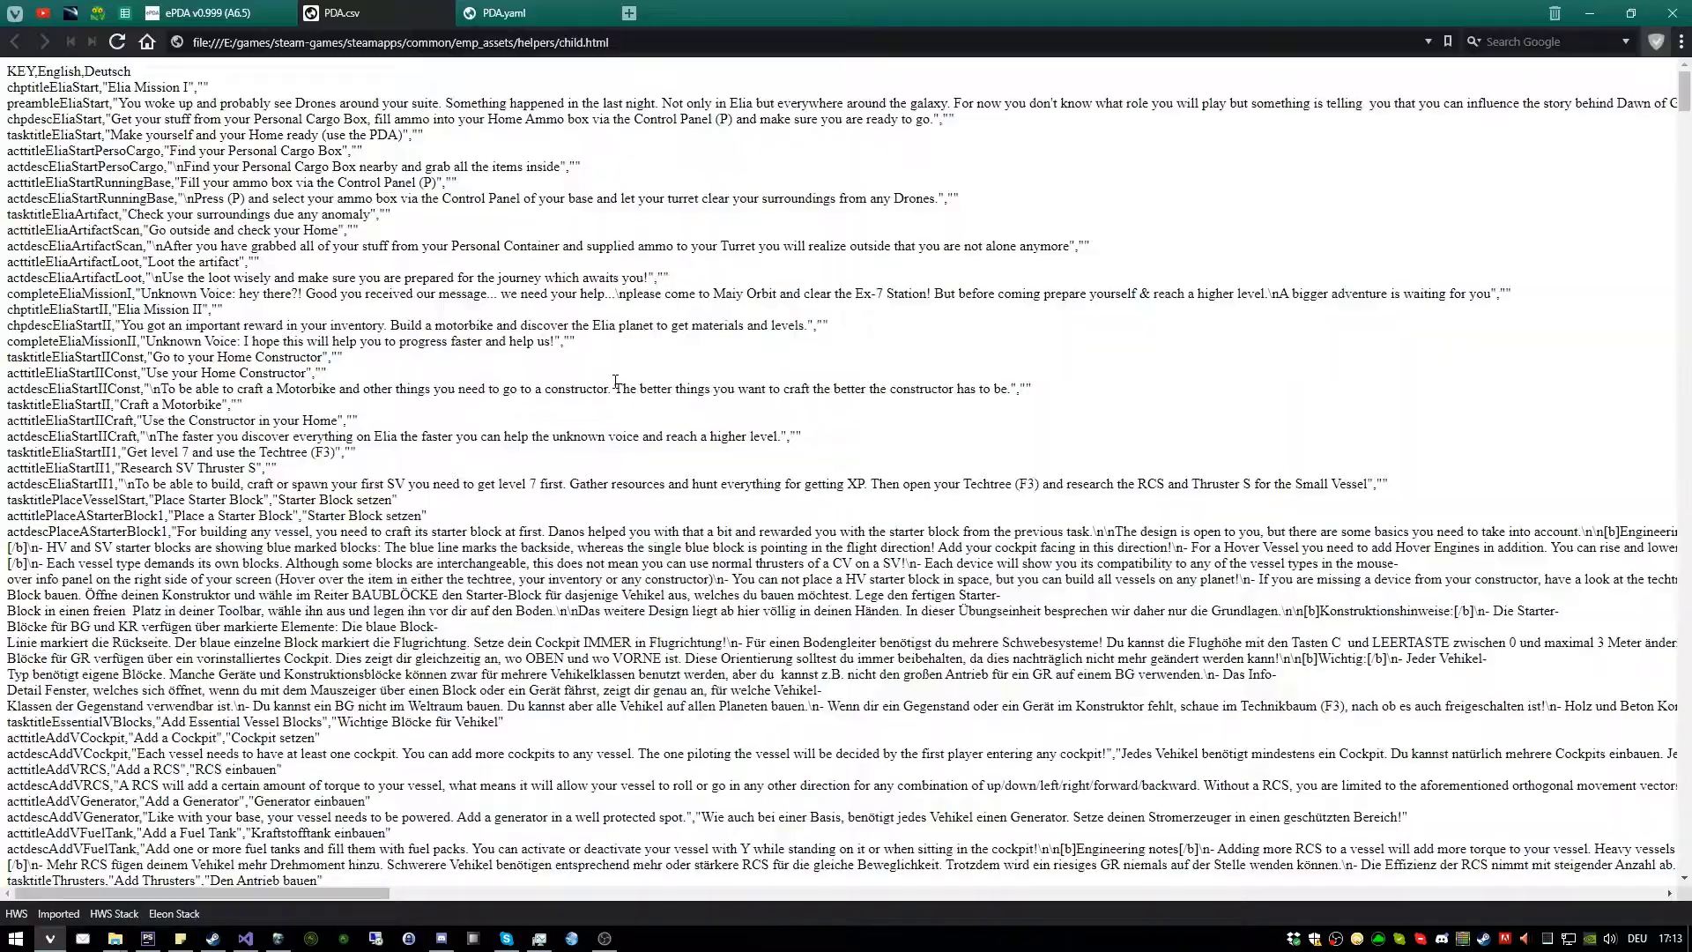
Open REKD Mission I's chapter details and compare them against PDA.csv in PhpStorm
click(203, 13)
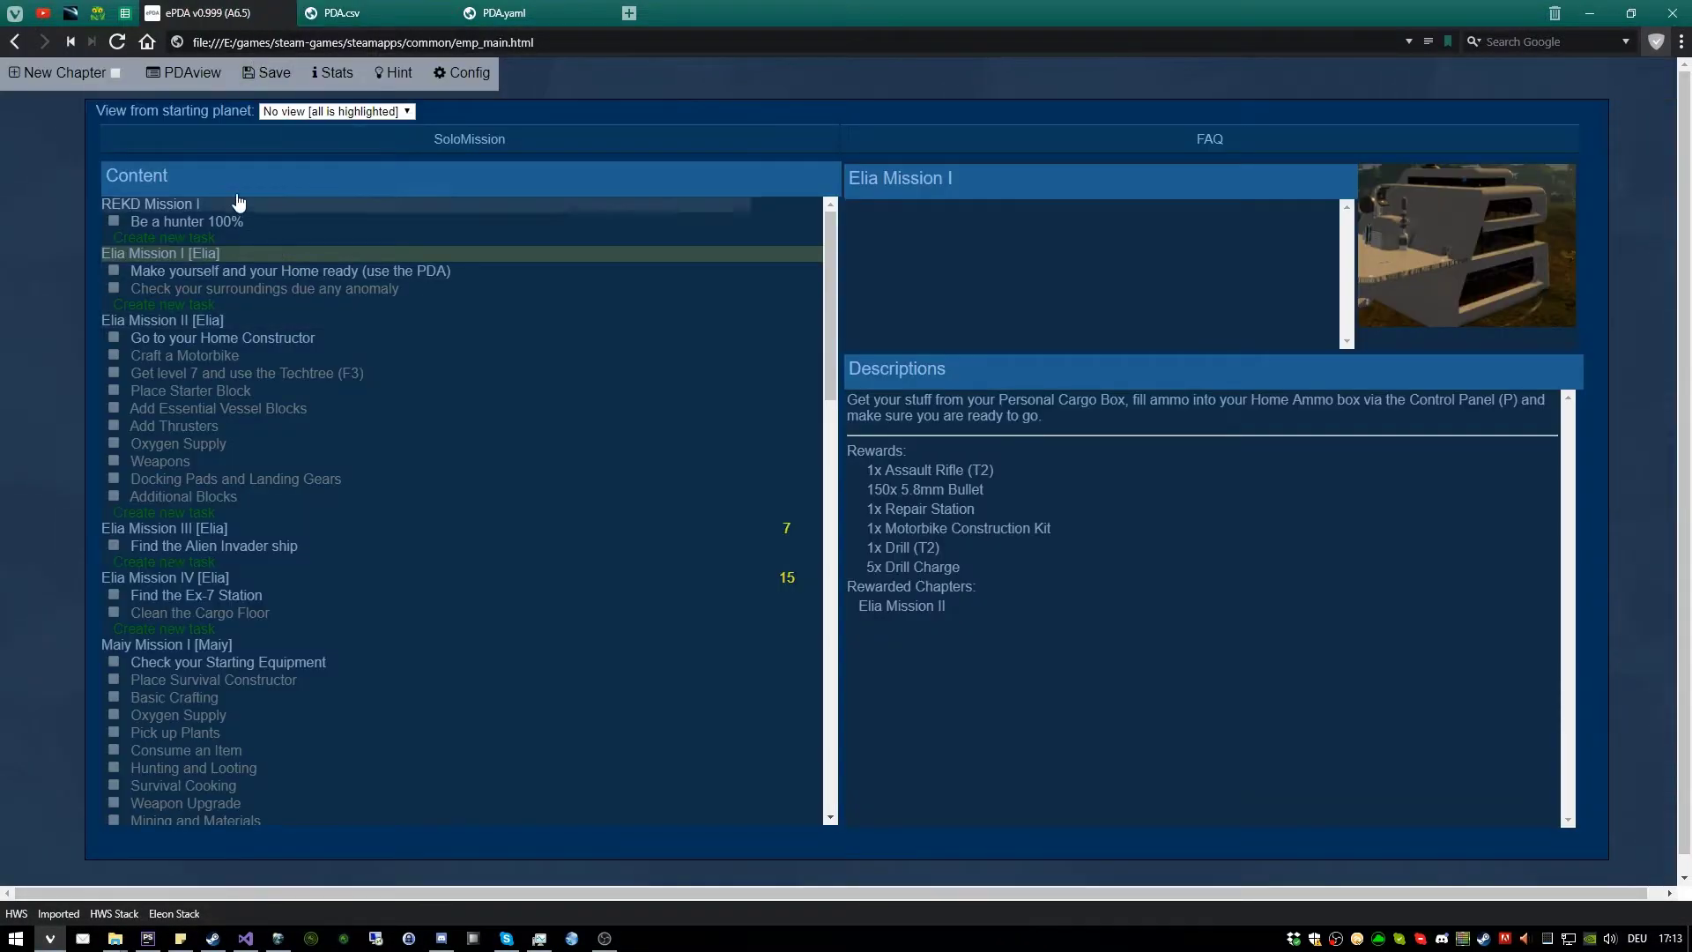
click(203, 204)
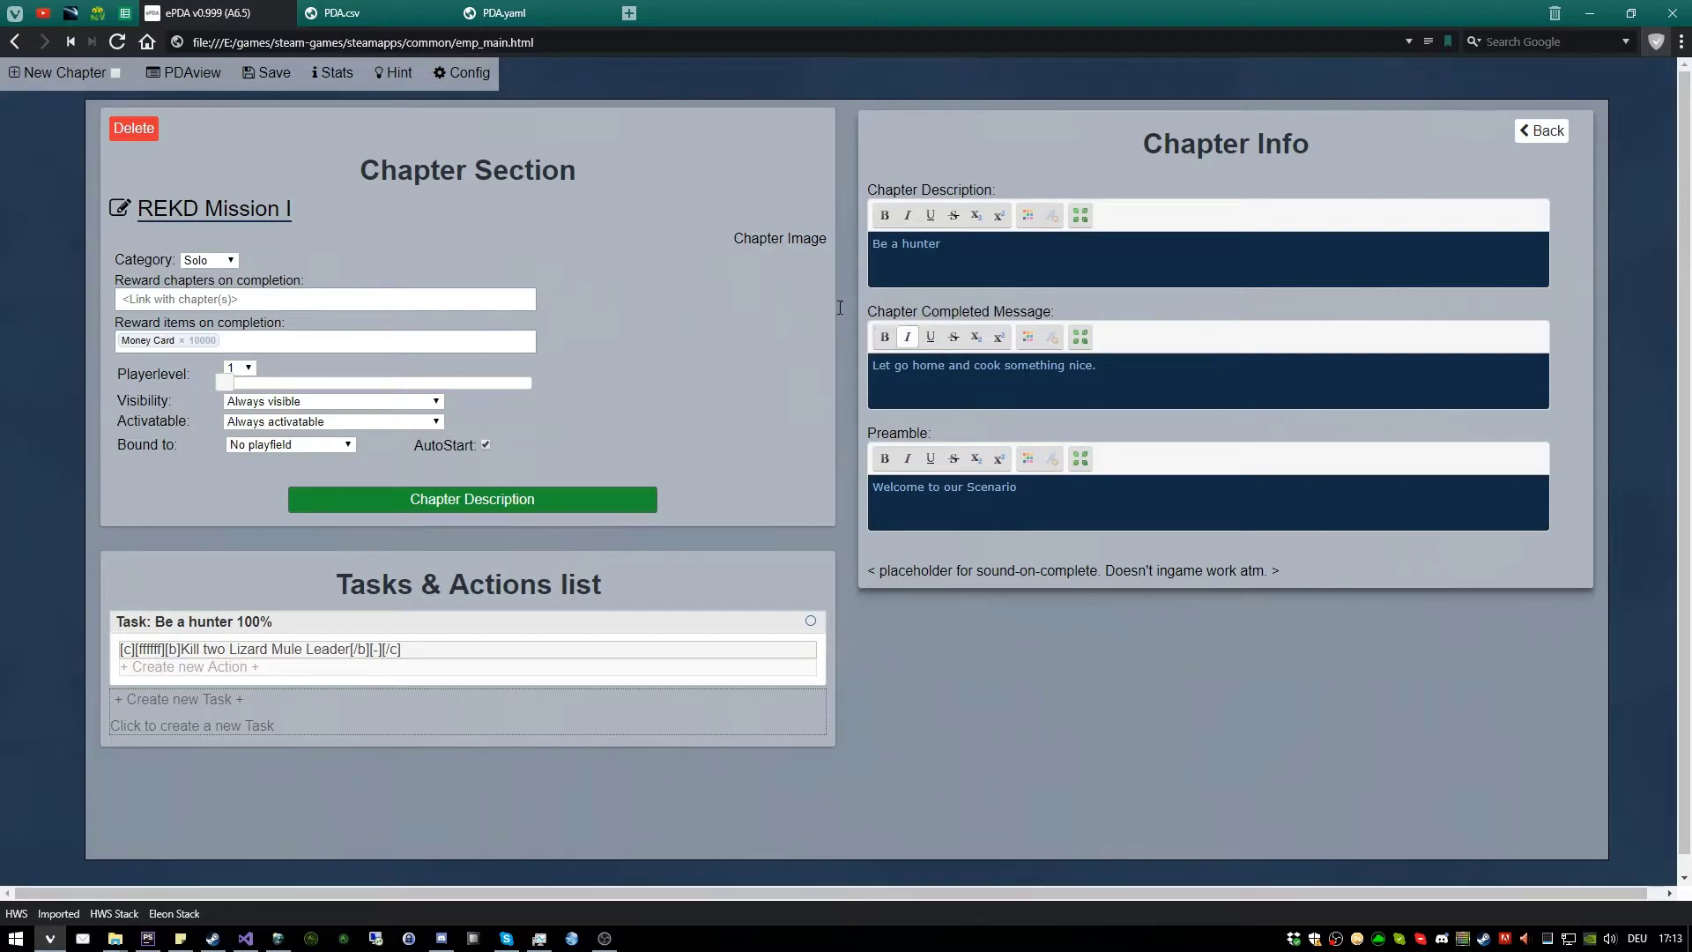
key(alt+Tab)
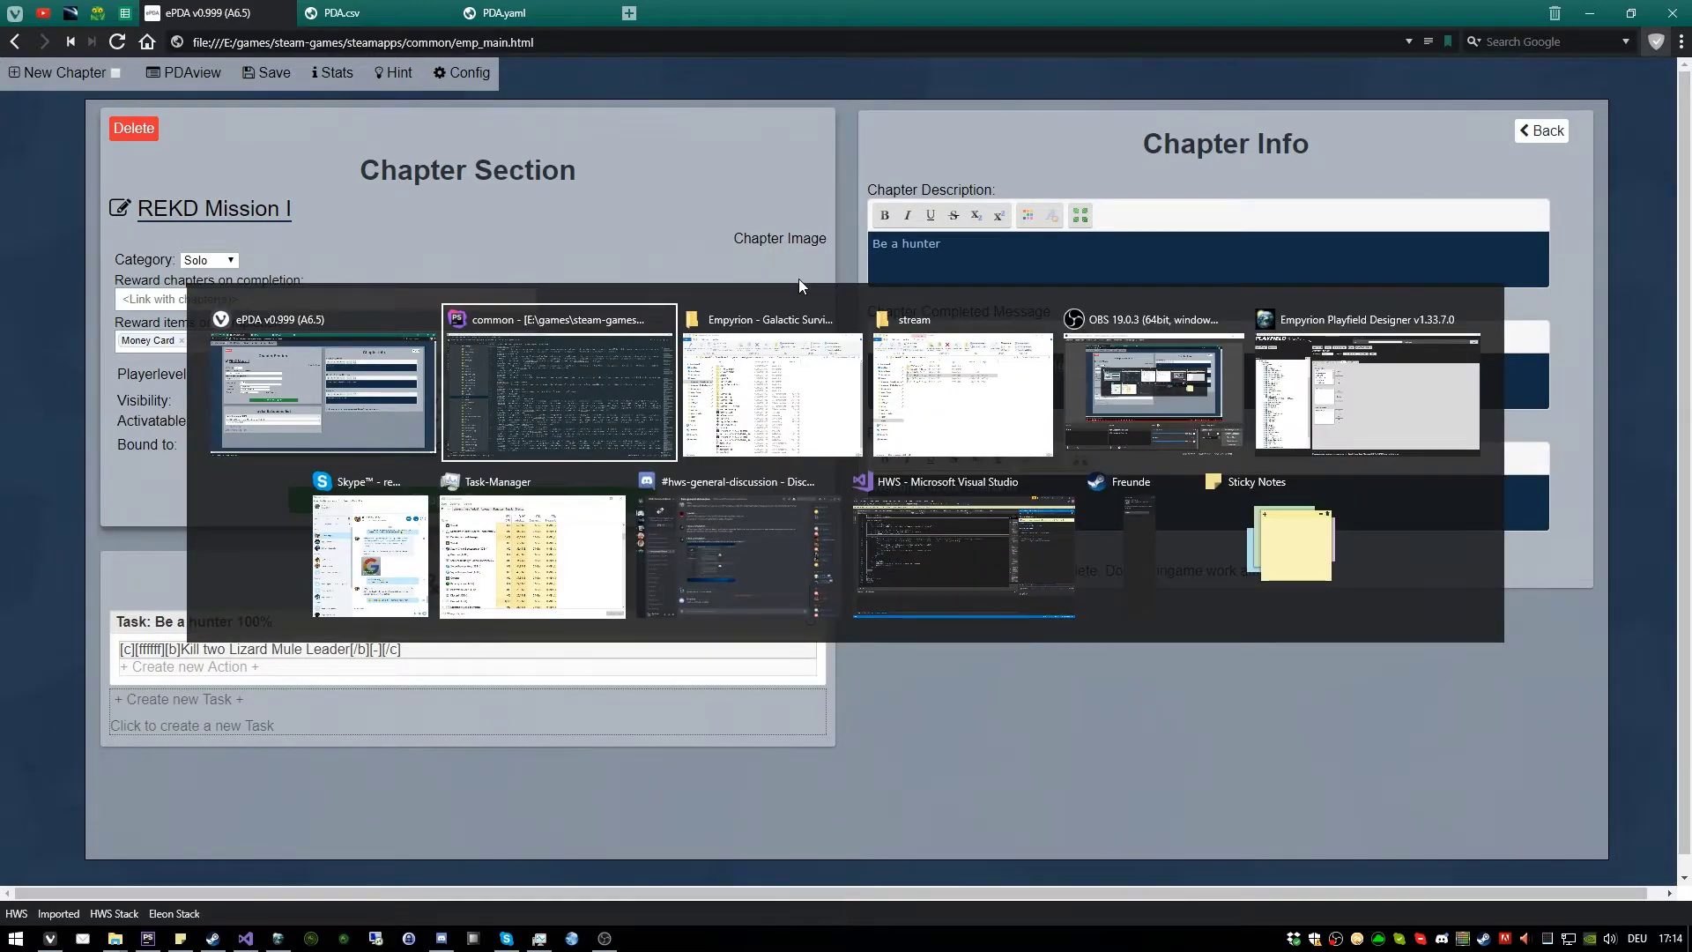
scroll(798, 278, down, 2)
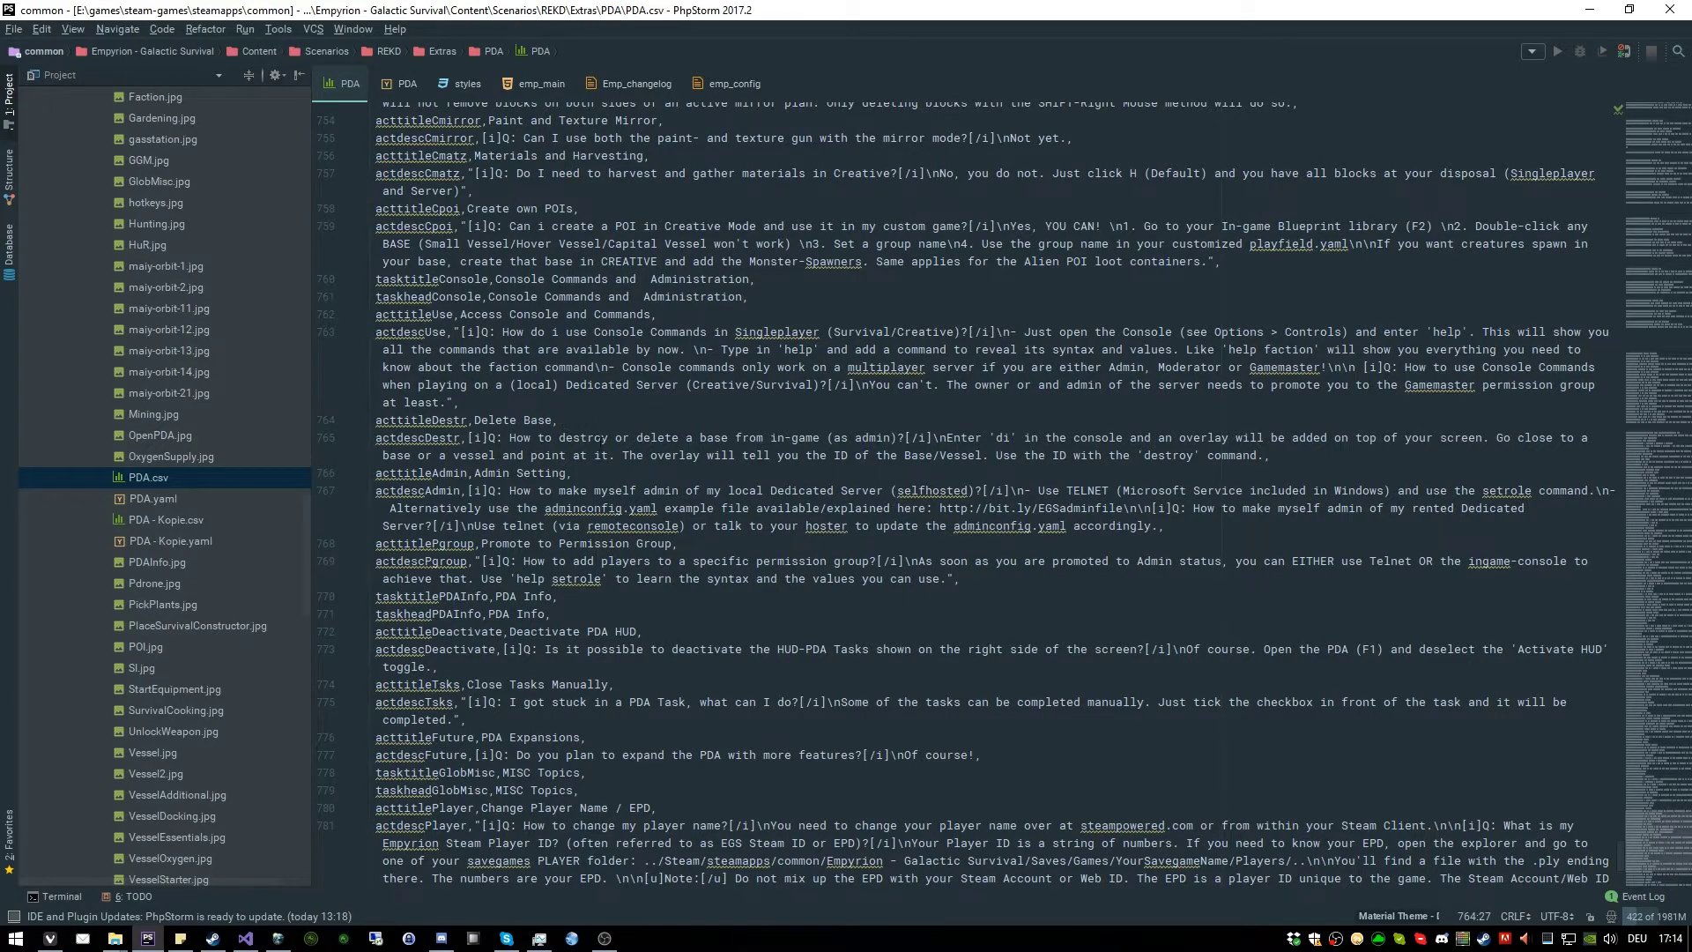
key(alt+Tab)
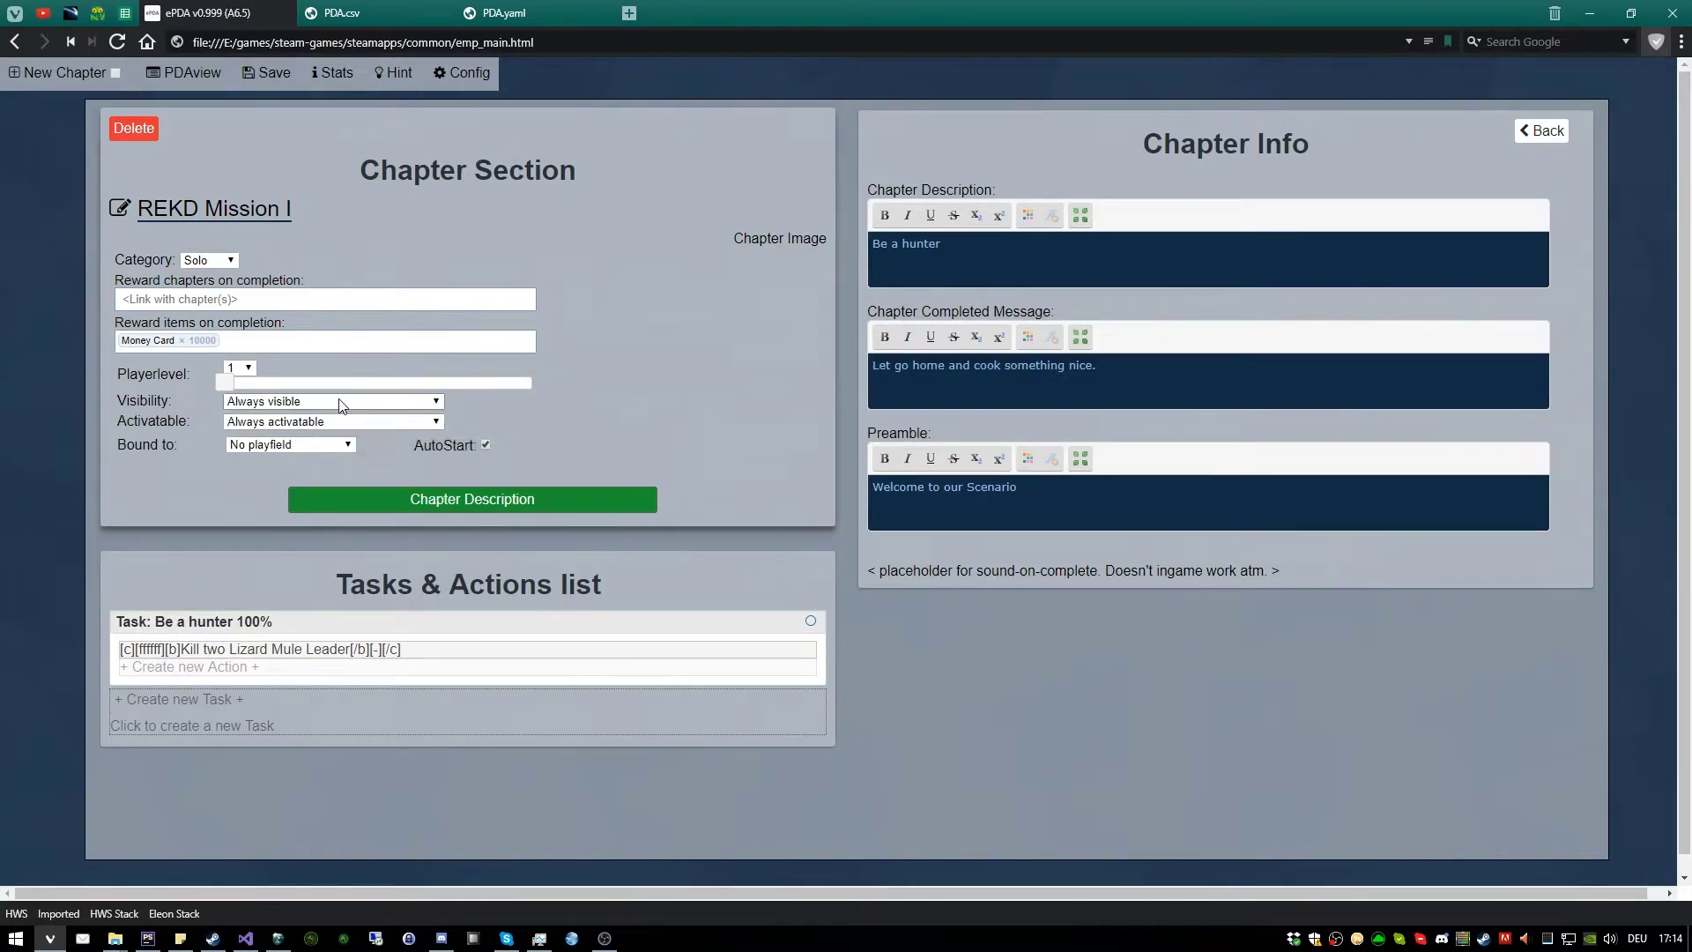
click(224, 382)
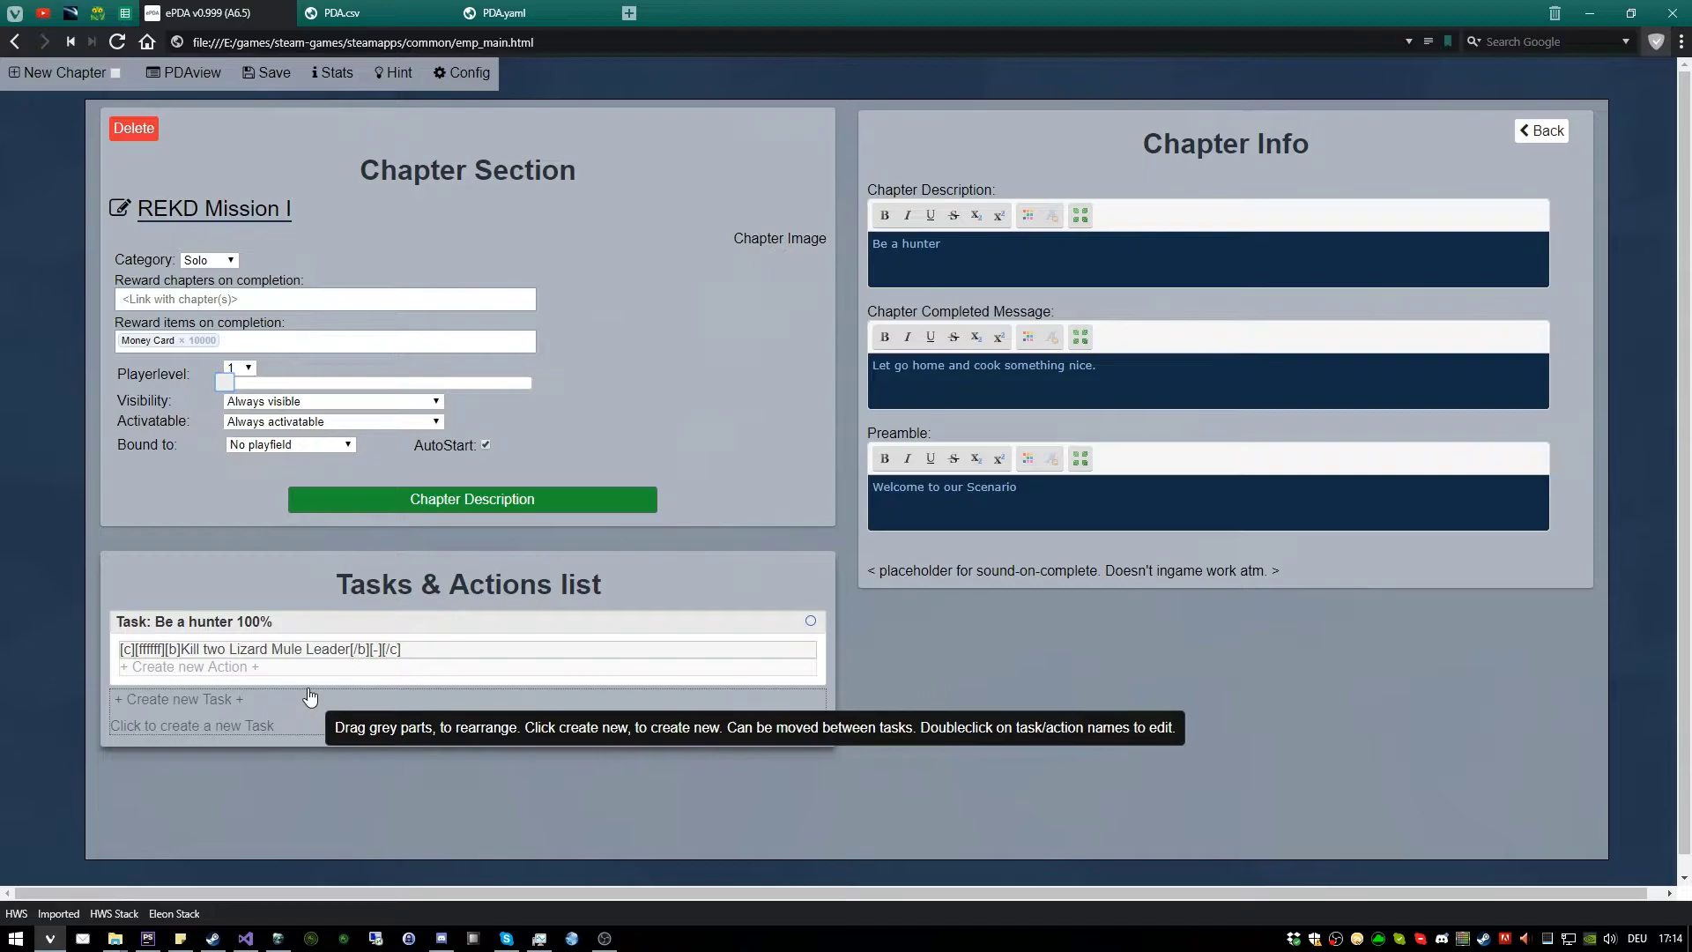
Copy the generated CSV export from the browser over the contents of PDA.csv
key(alt+Tab)
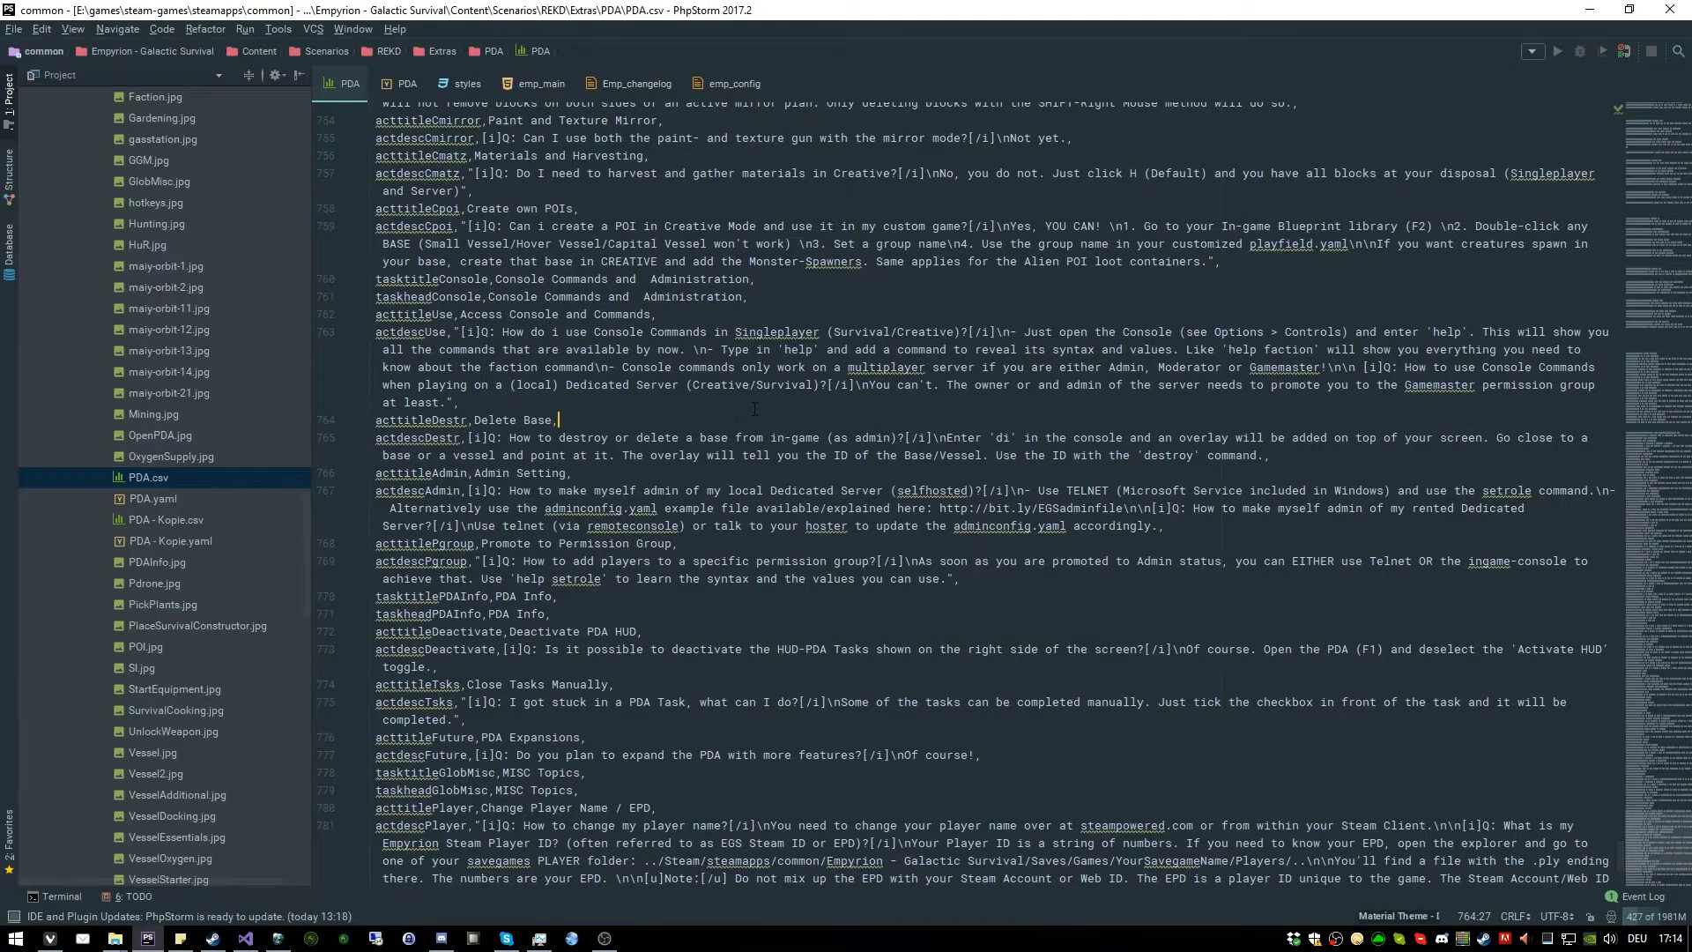
key(alt+Tab)
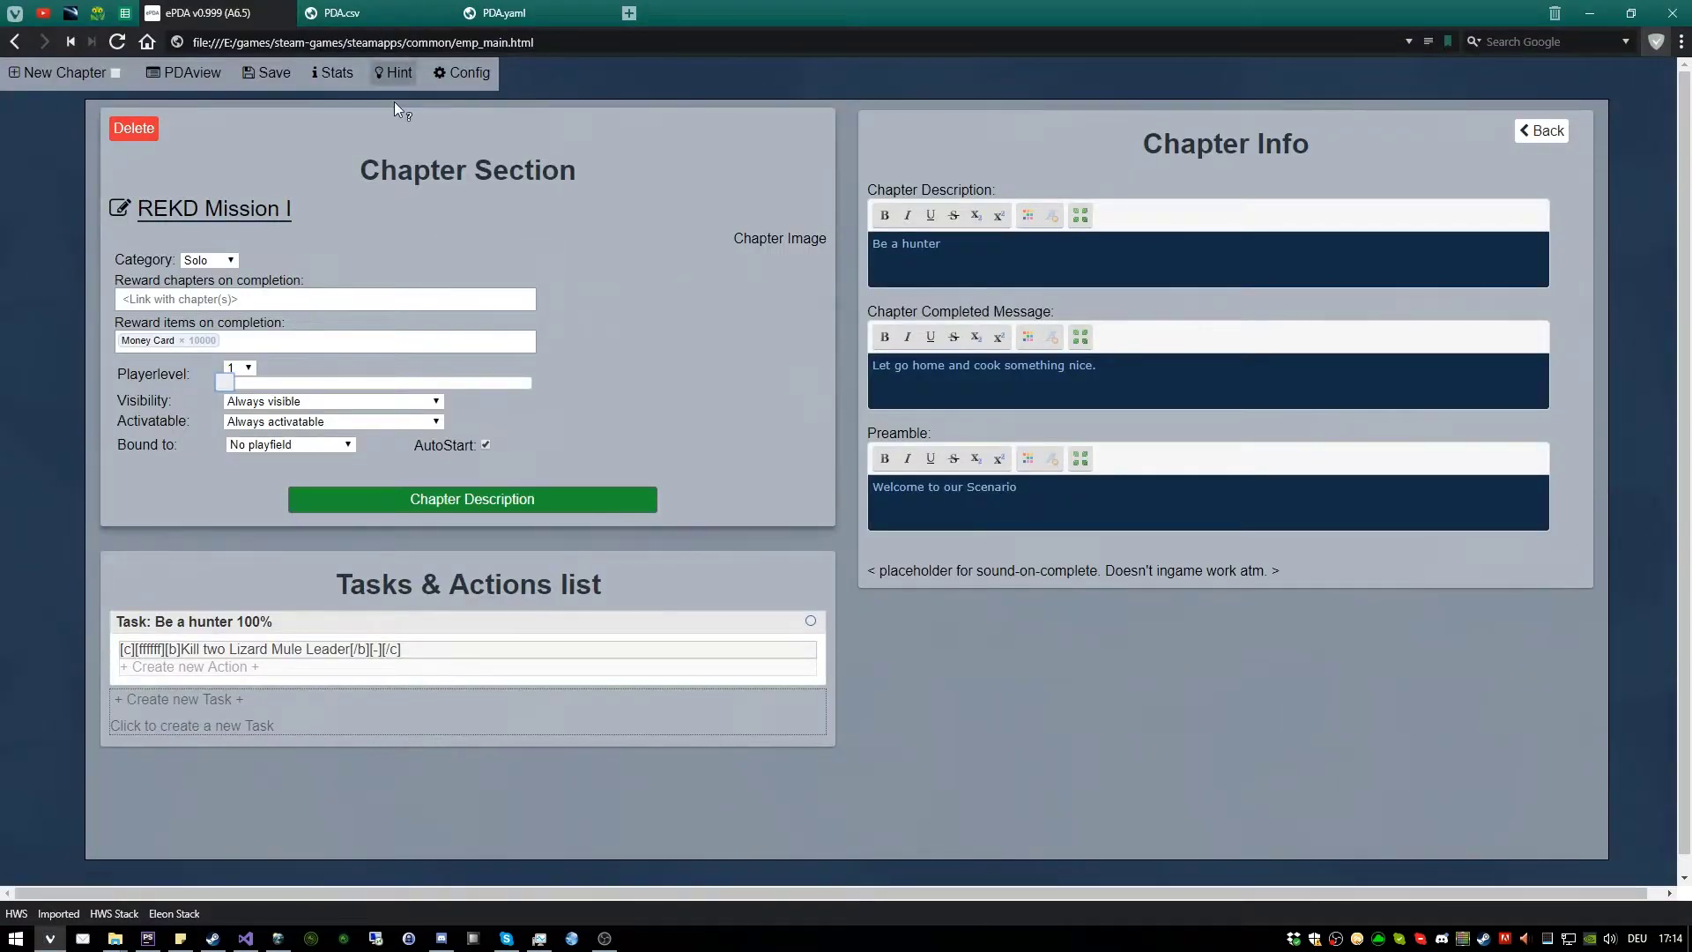
click(371, 19)
key(ctrl+a)
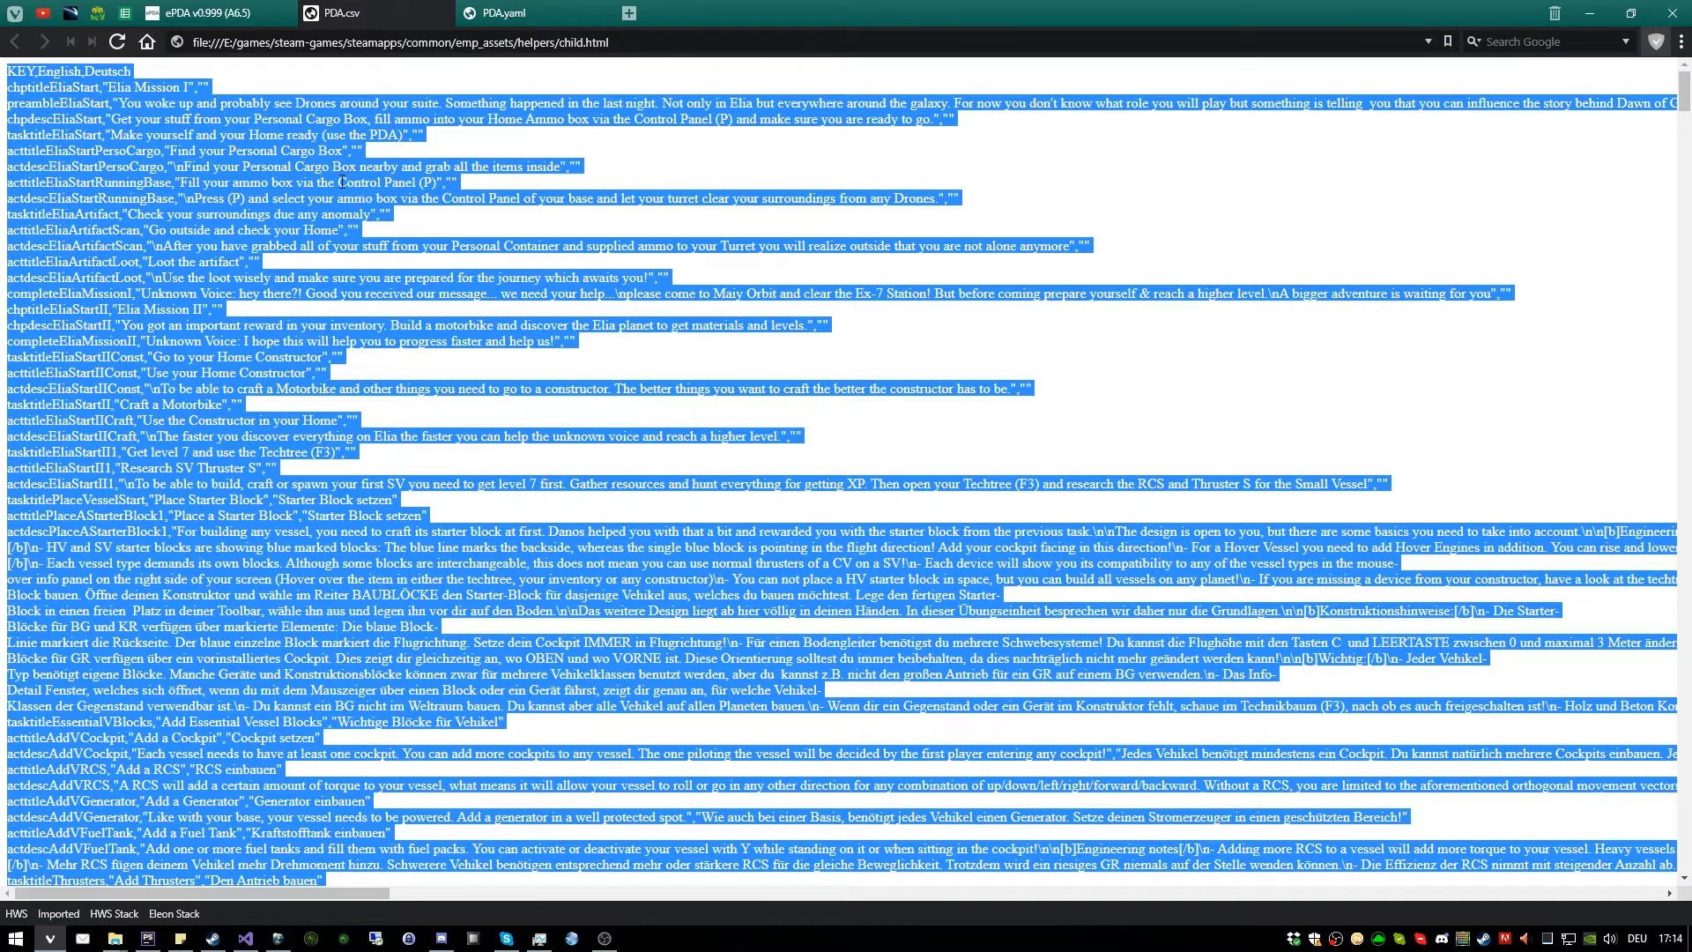
key(alt+Tab)
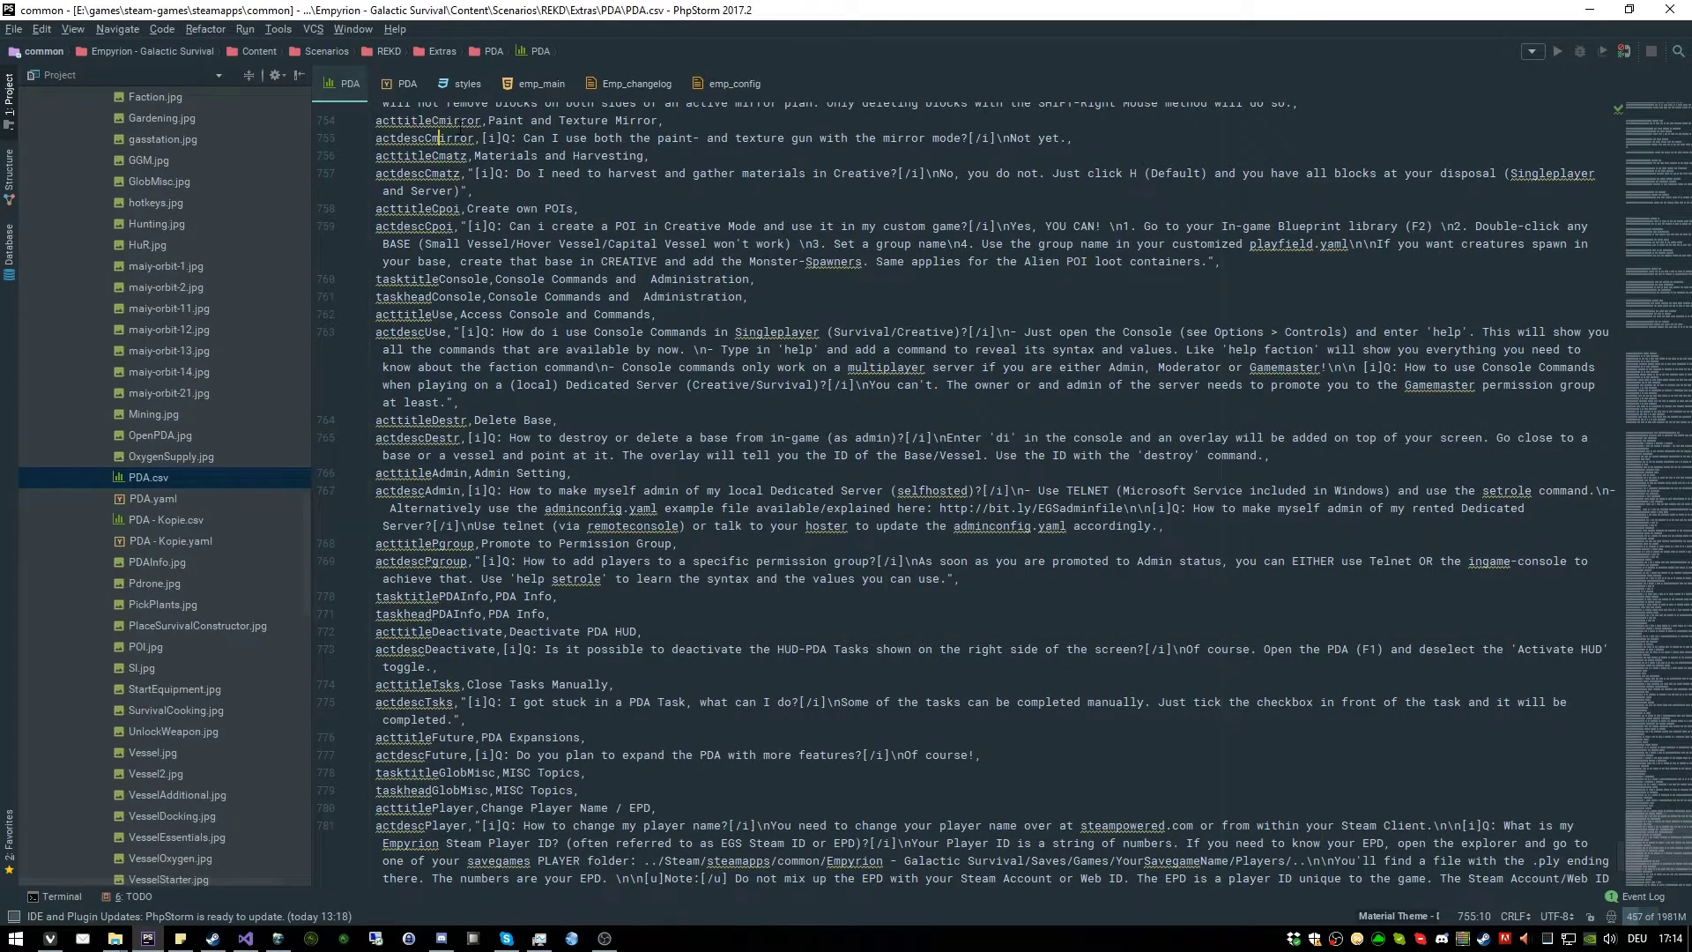
key(ctrl+a)
key(ctrl+v)
Copy the generated YAML export over the contents of PDA.yaml
key(alt+Tab)
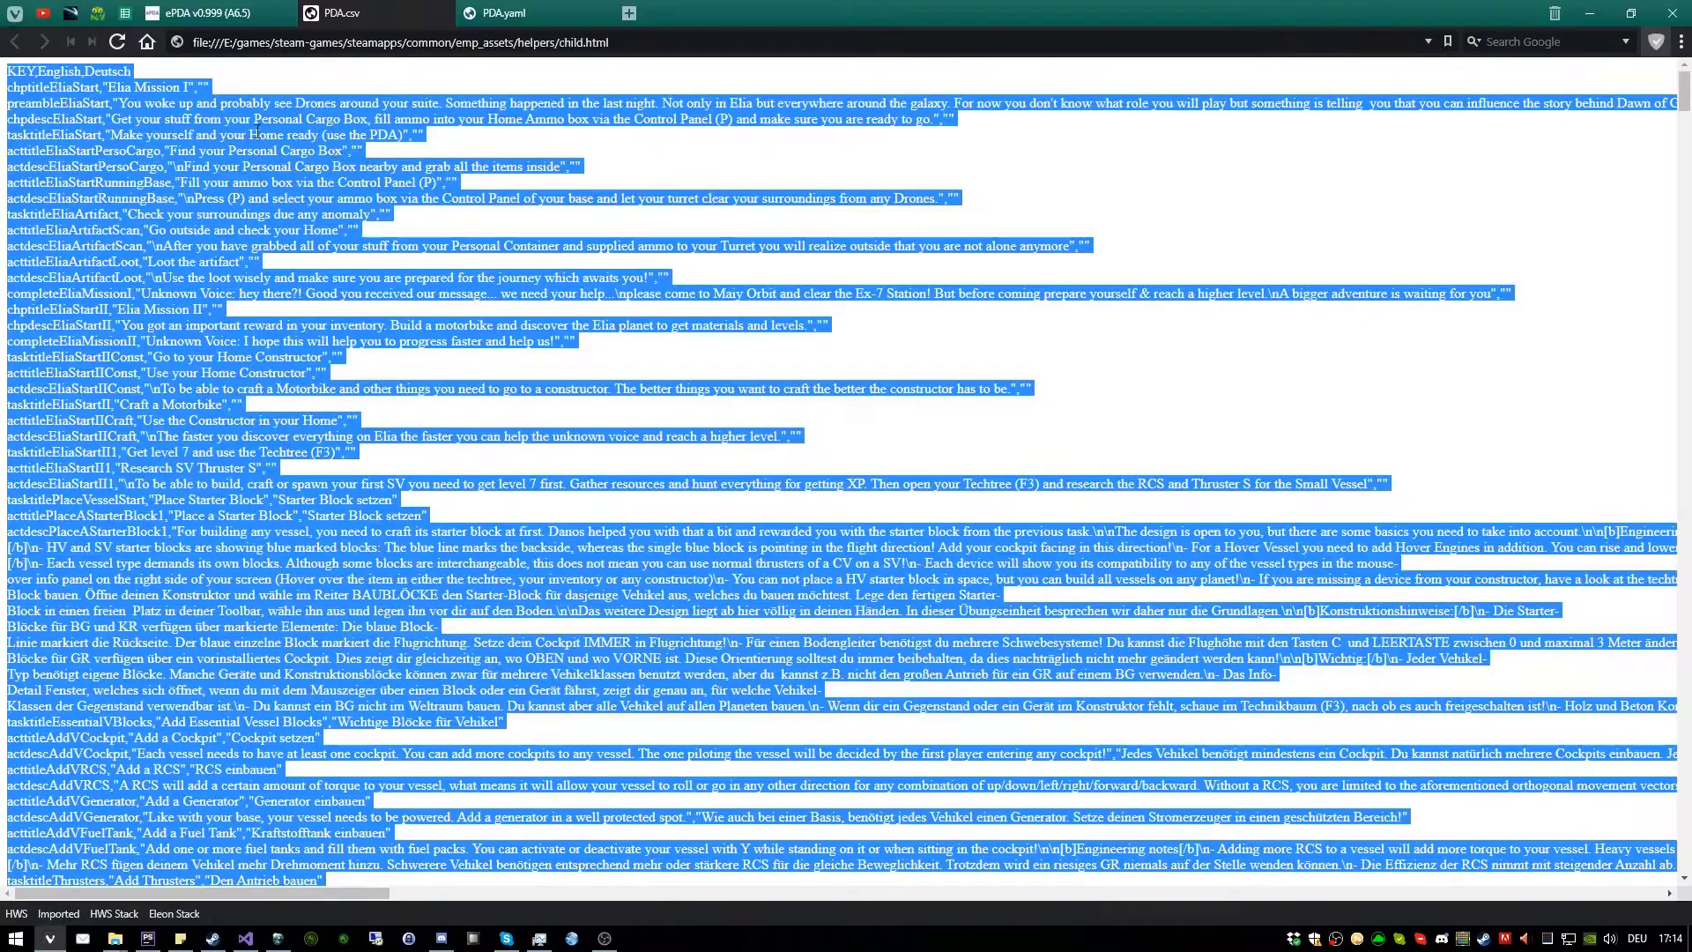
click(515, 10)
key(ctrl+a)
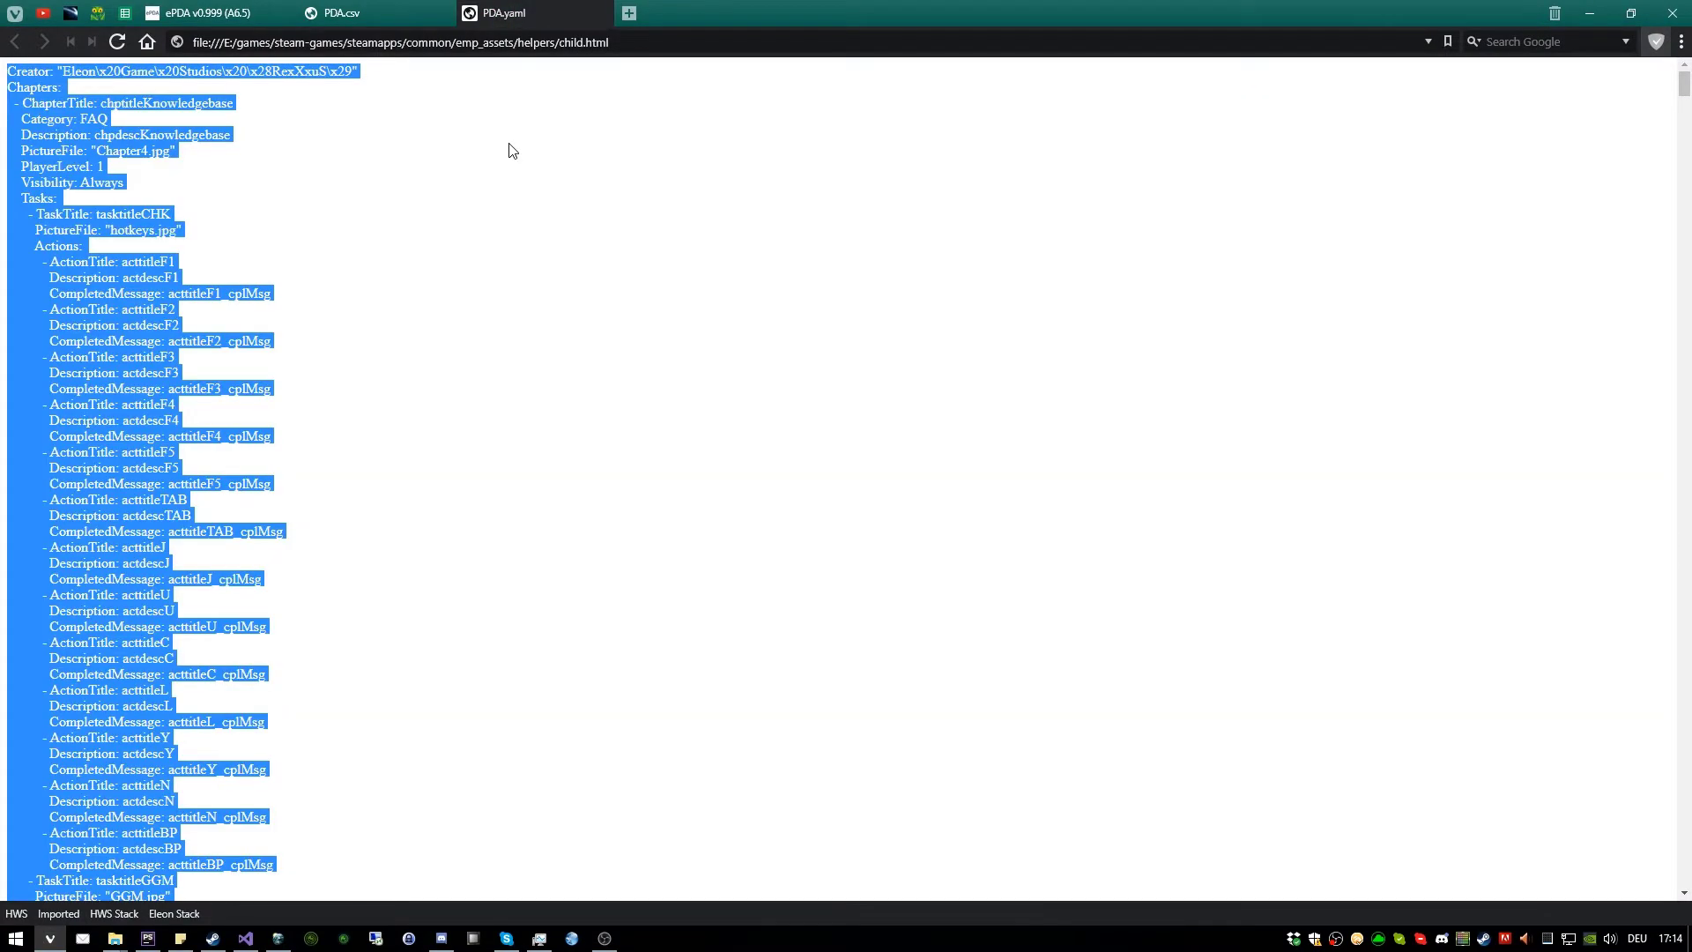
key(alt+Tab)
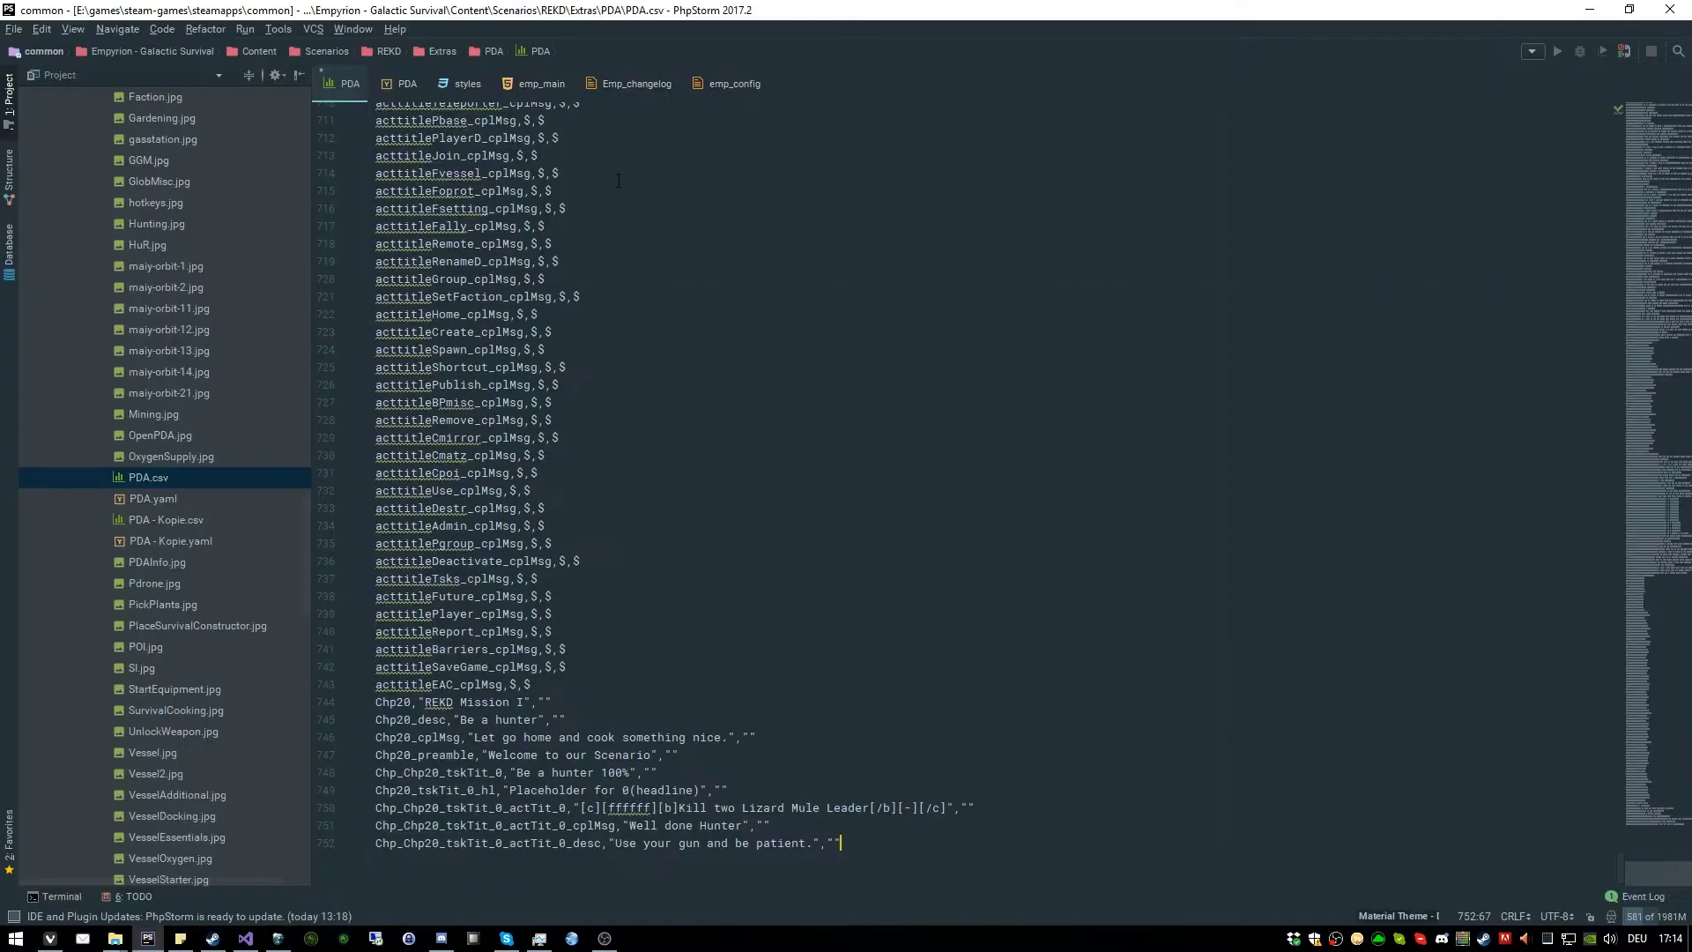
click(404, 85)
key(ctrl+a)
key(ctrl+v)
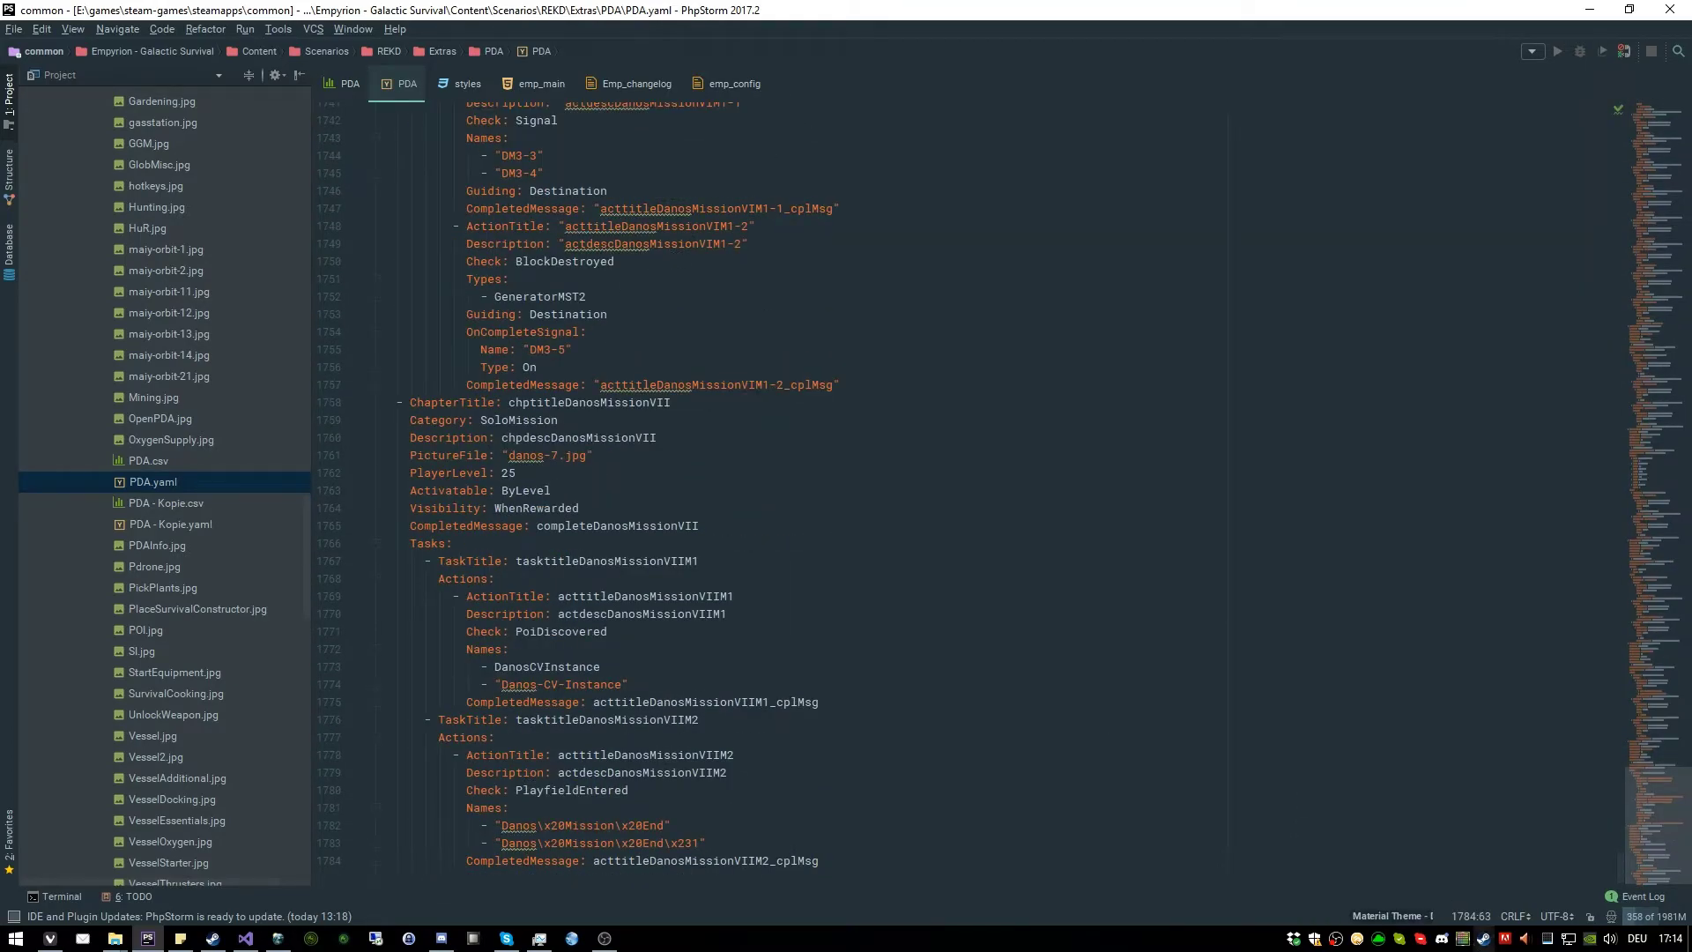
Review the pasted chapter definitions, then return to the ePDA chapter editor
click(965, 540)
click(671, 737)
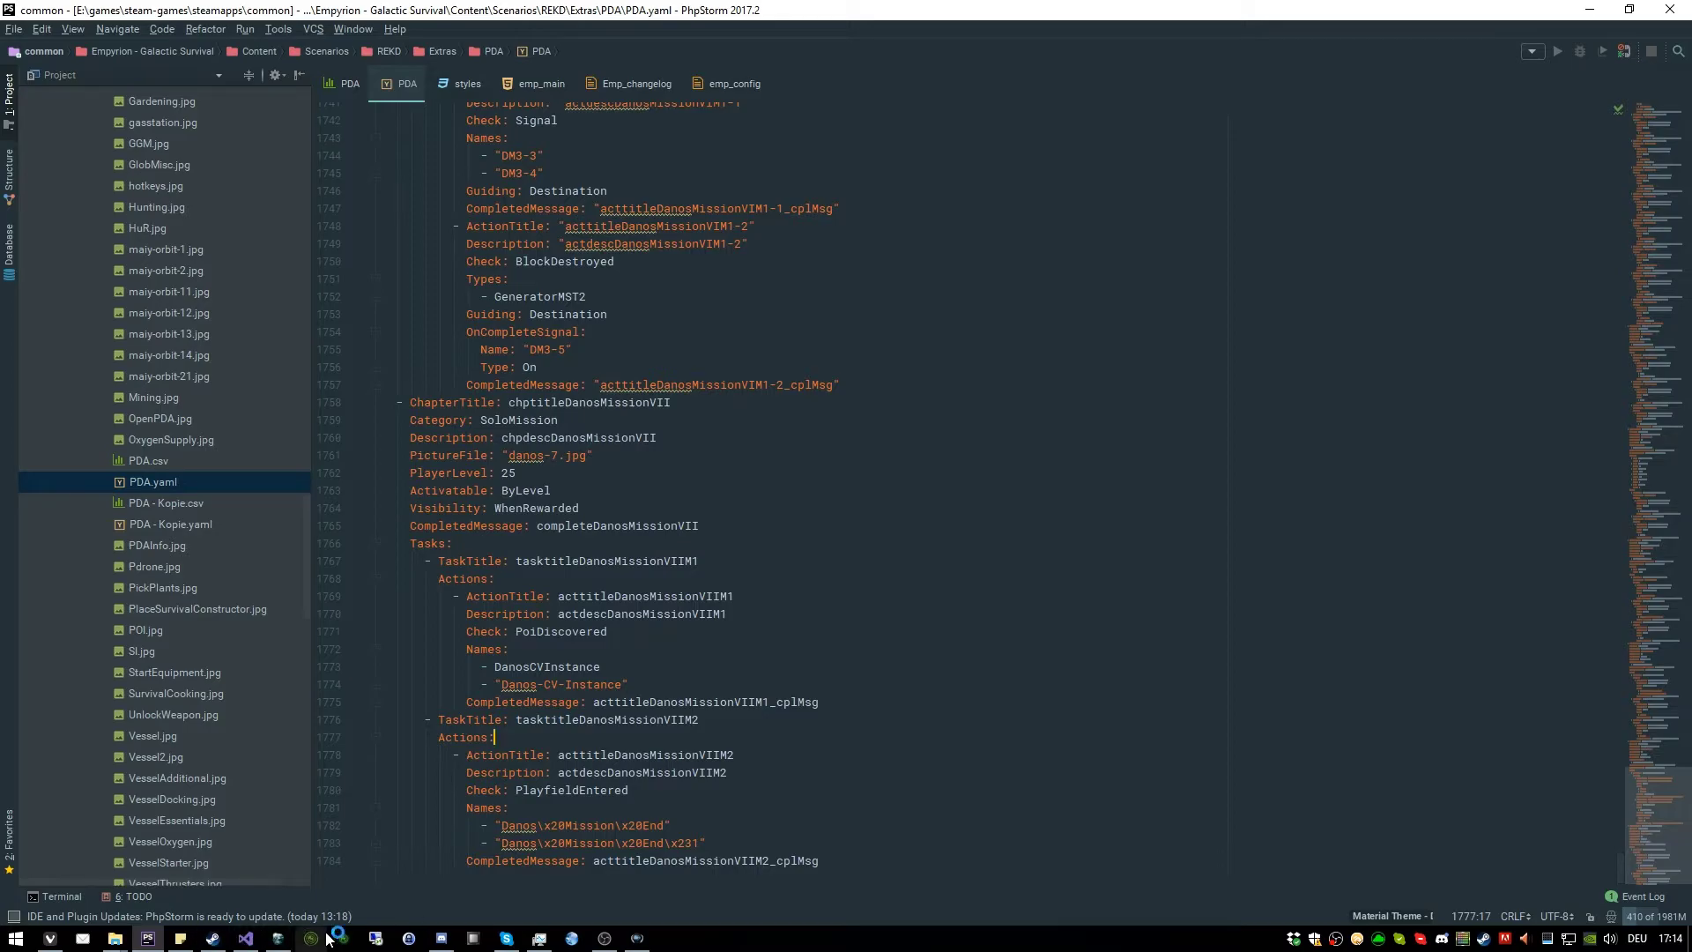
click(50, 938)
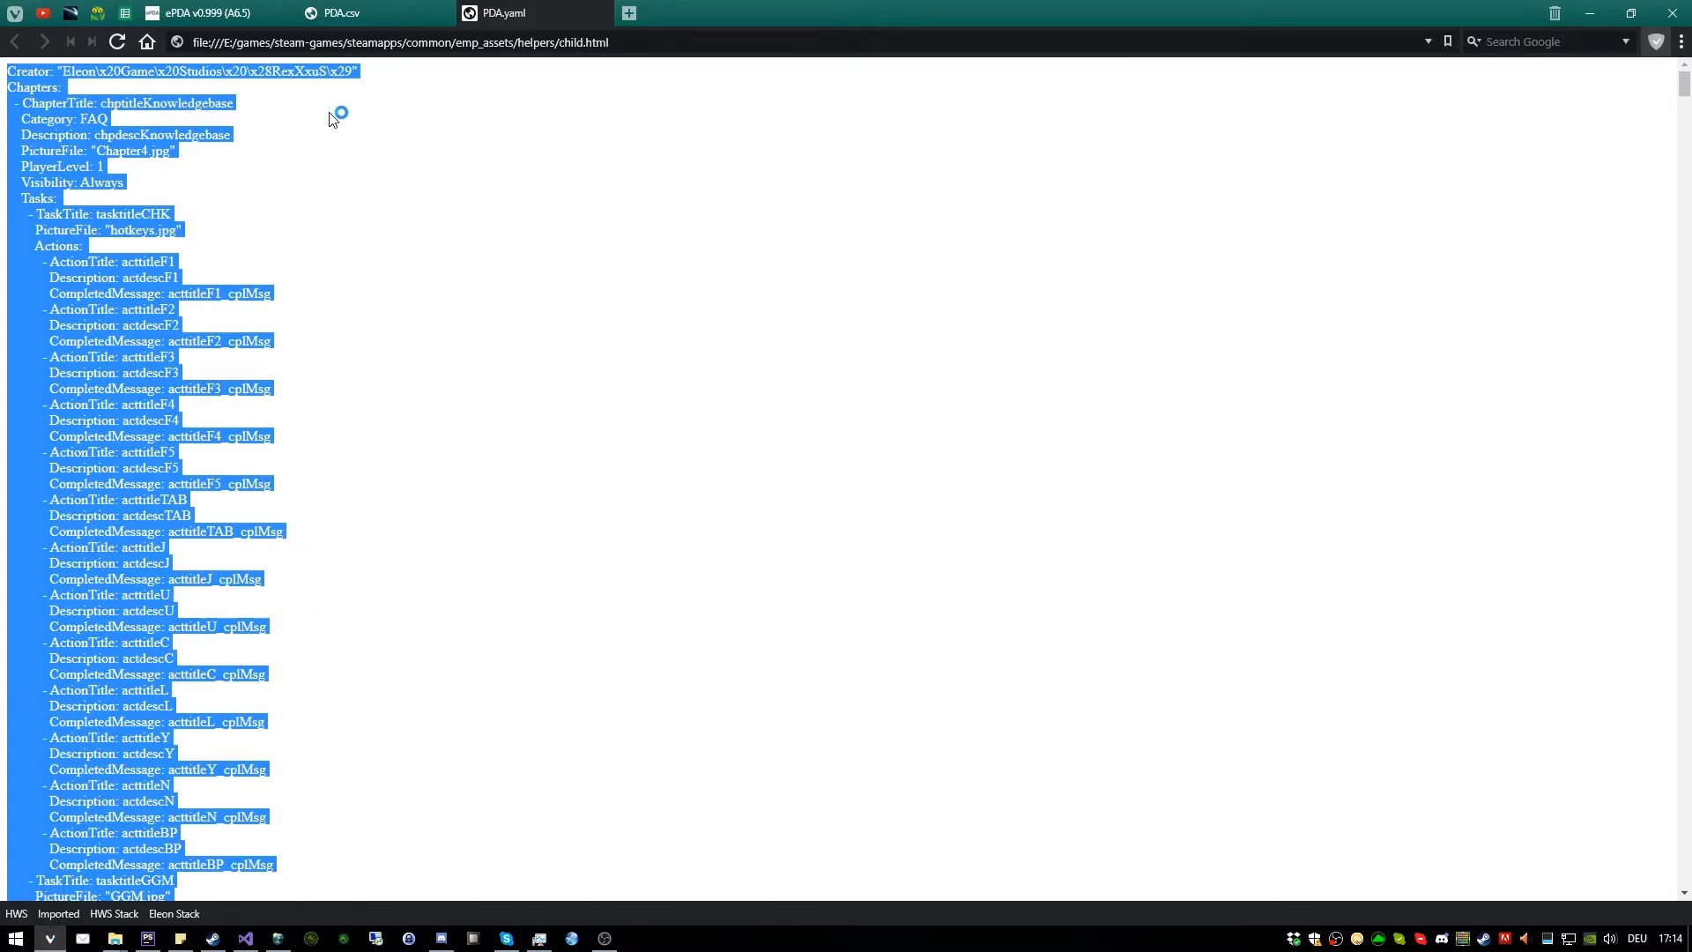
click(183, 13)
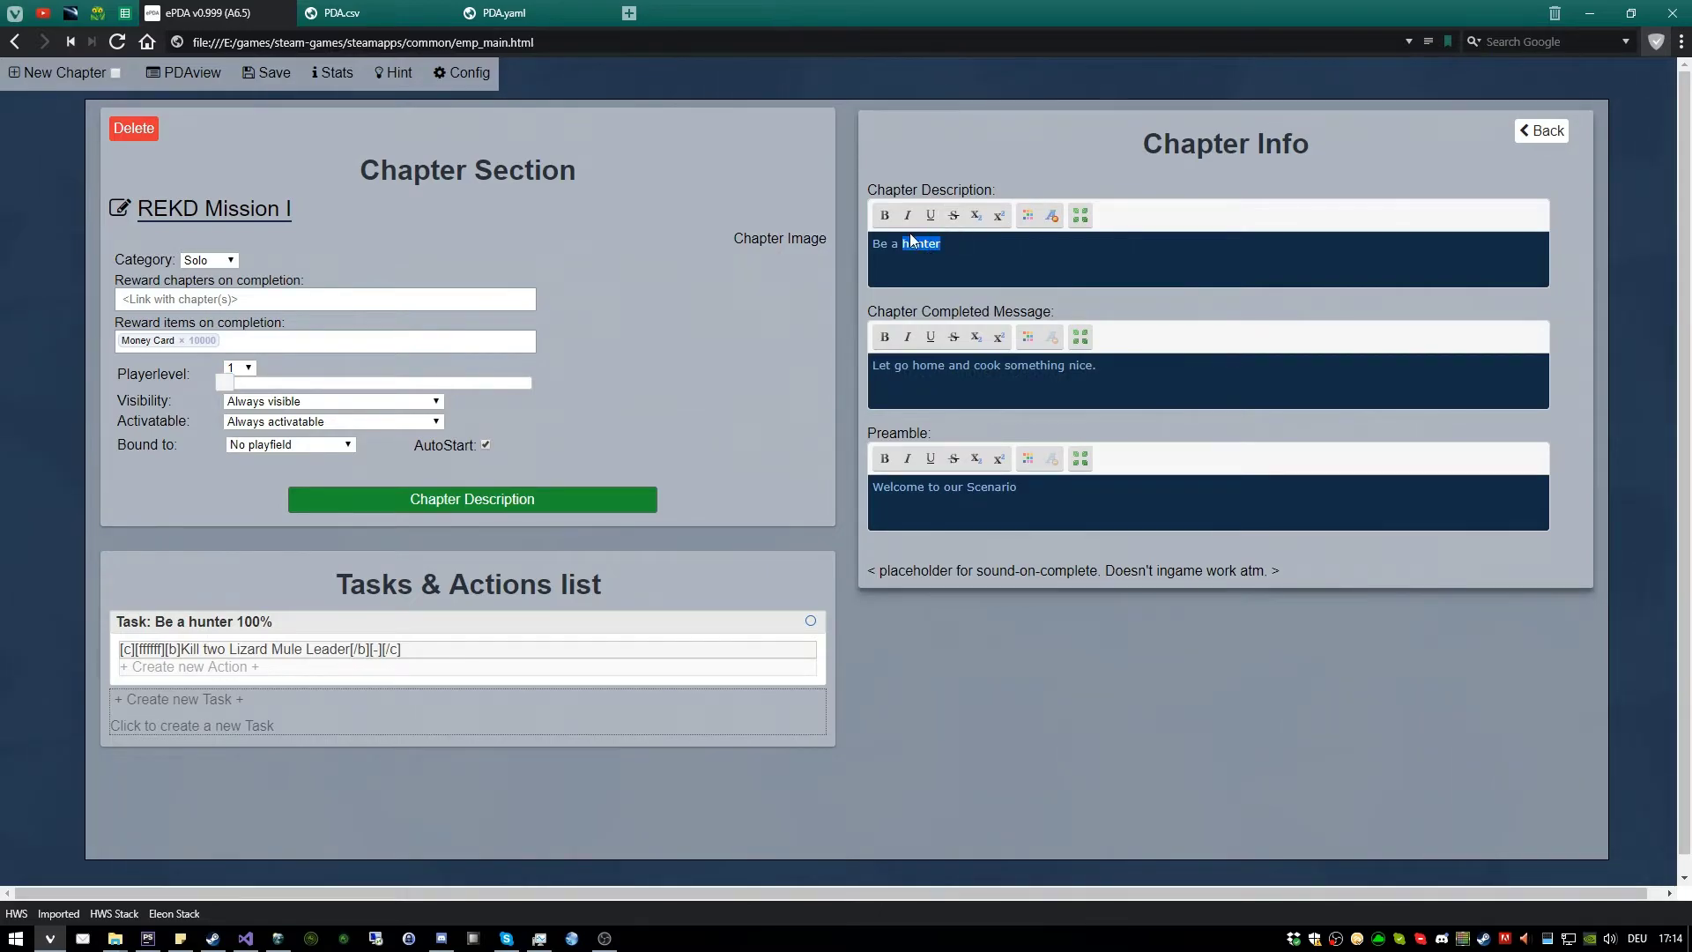
Color the word 'hunter' orange in REKD Mission I's chapter description
click(1026, 216)
click(1089, 269)
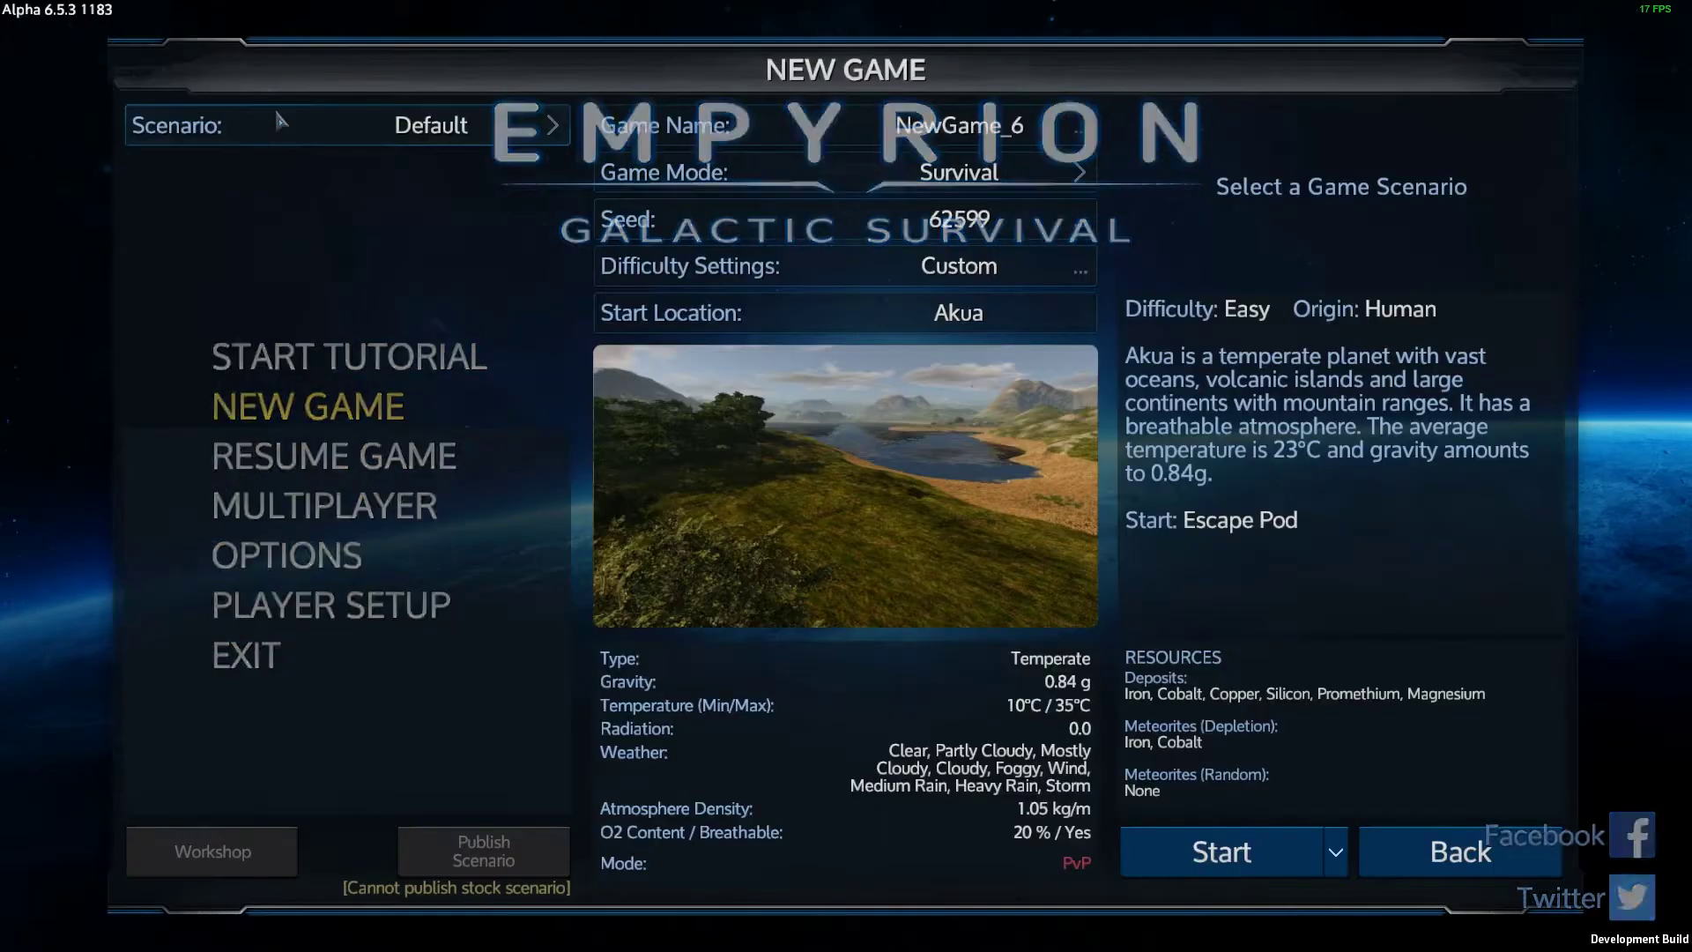
Cycle the Scenario selector to REKD and start the new game
click(289, 124)
click(290, 126)
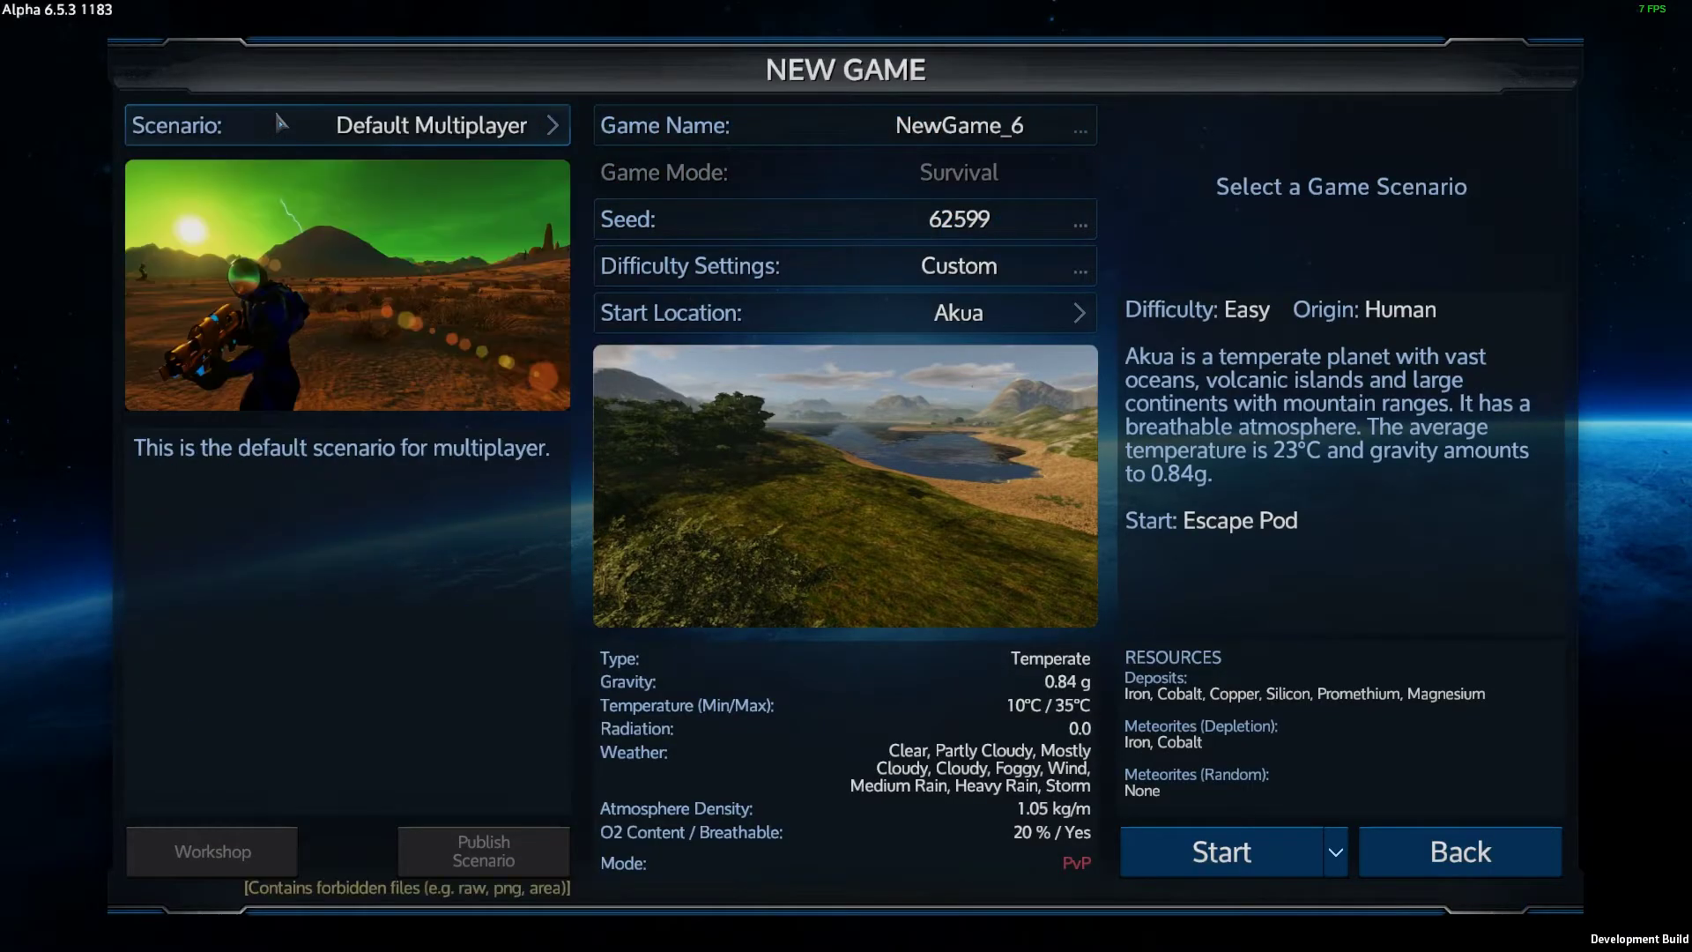
click(291, 126)
click(291, 126)
click(291, 126)
click(291, 126)
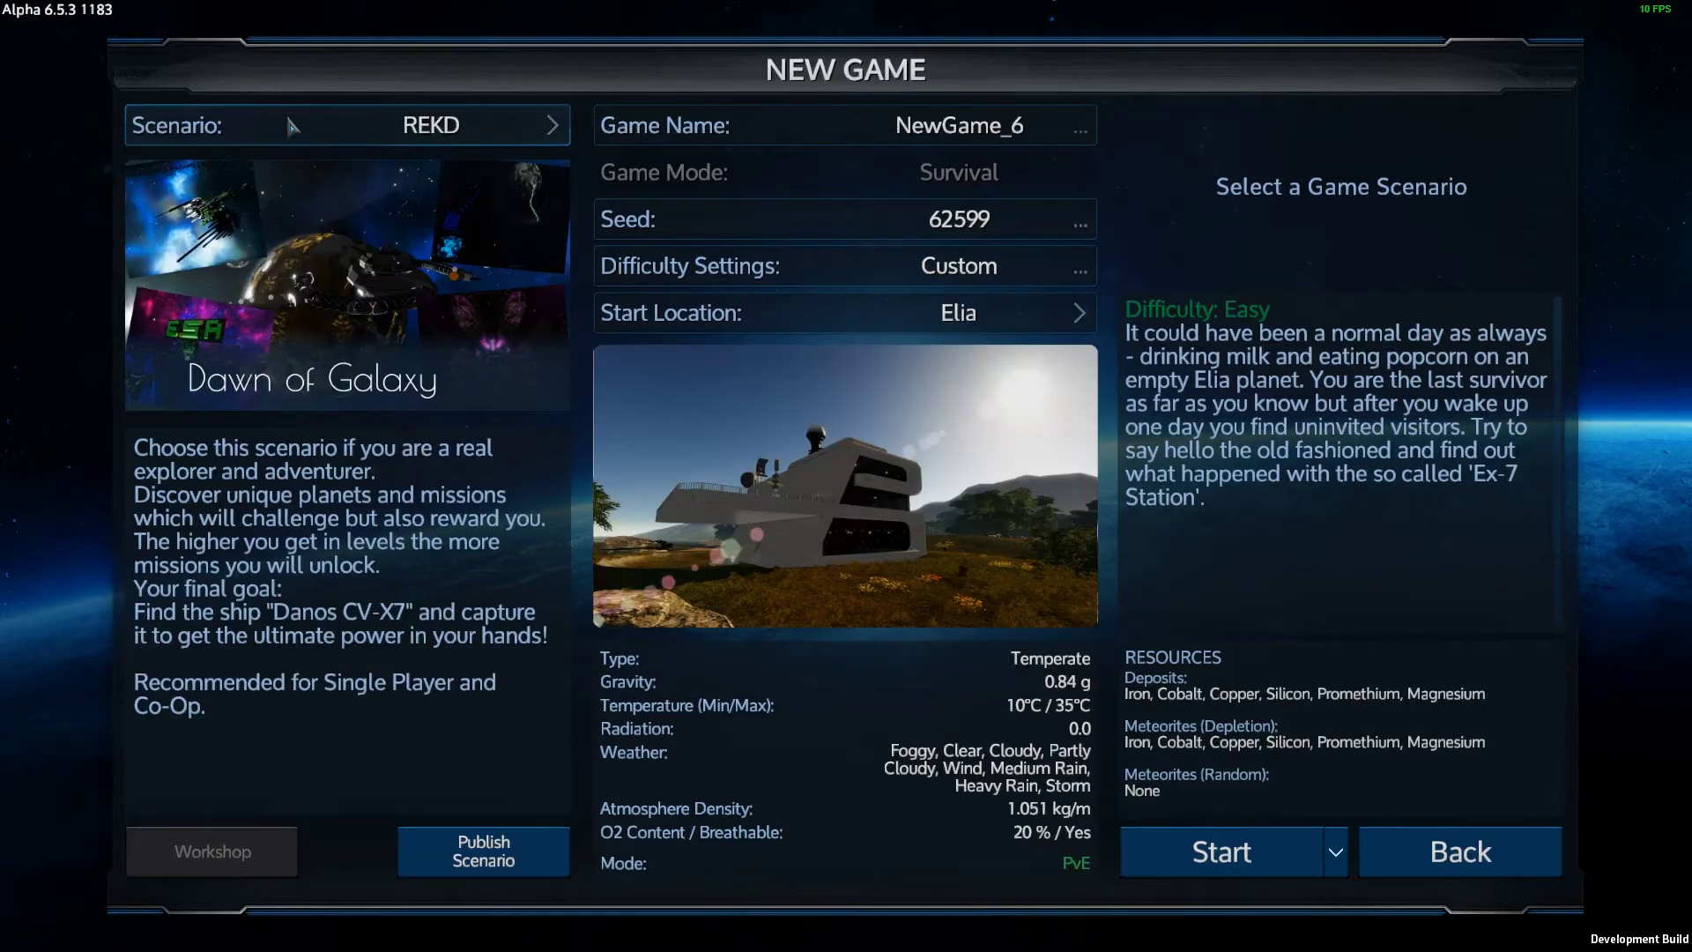
click(1221, 851)
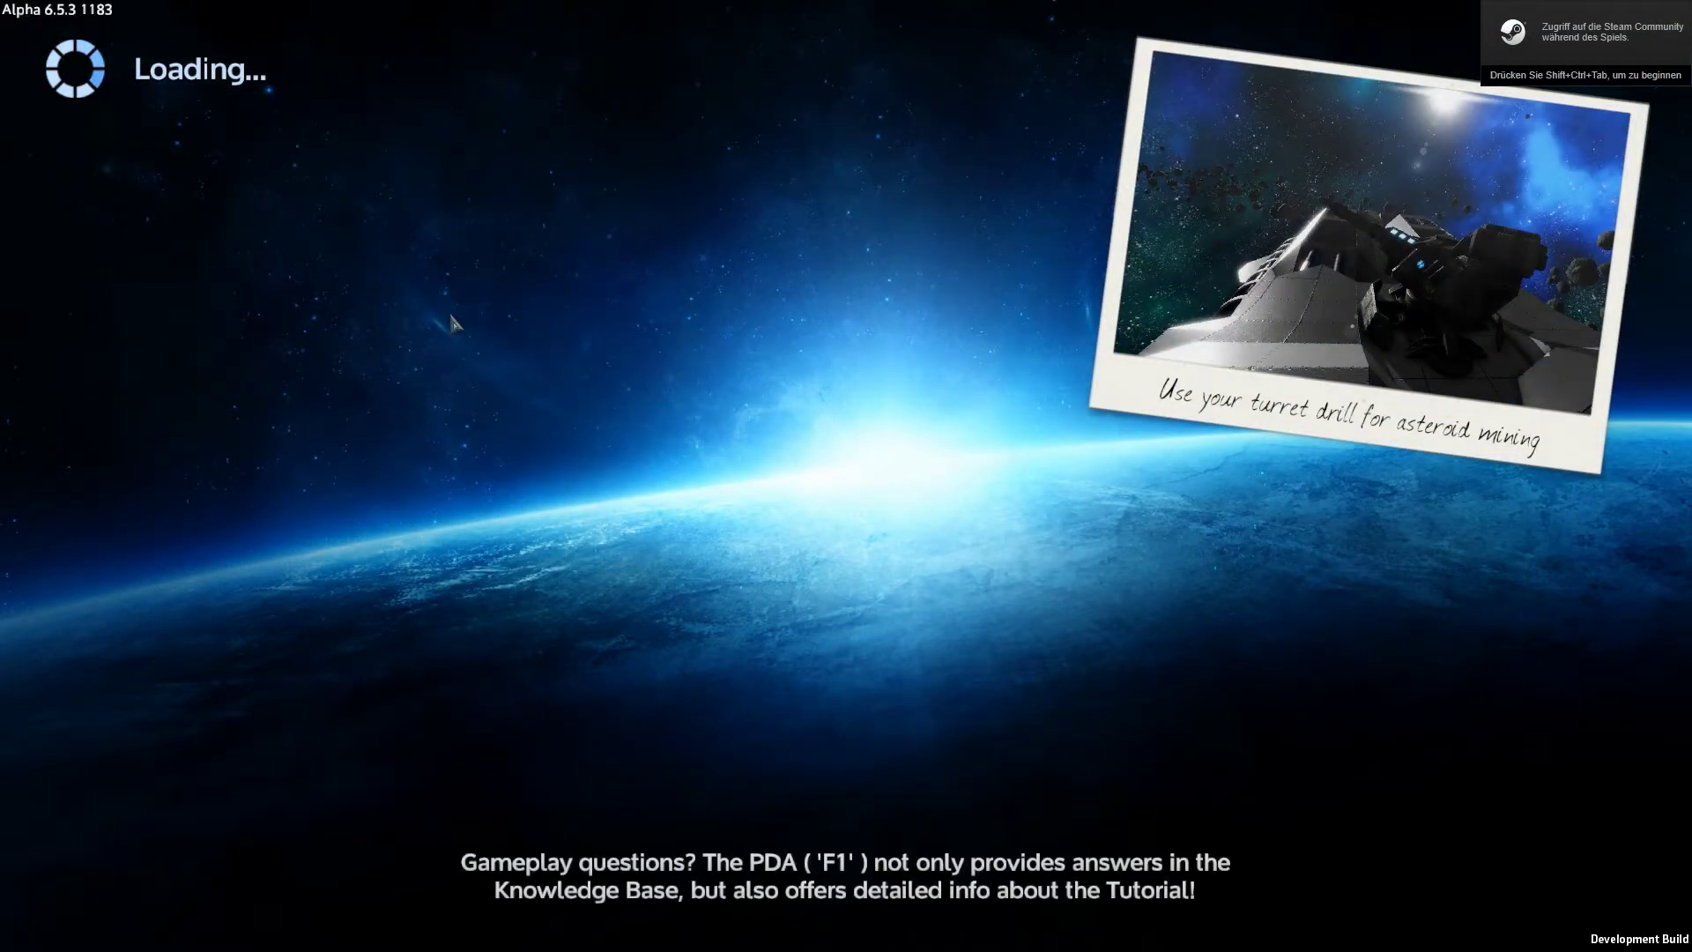
key(alt+Tab)
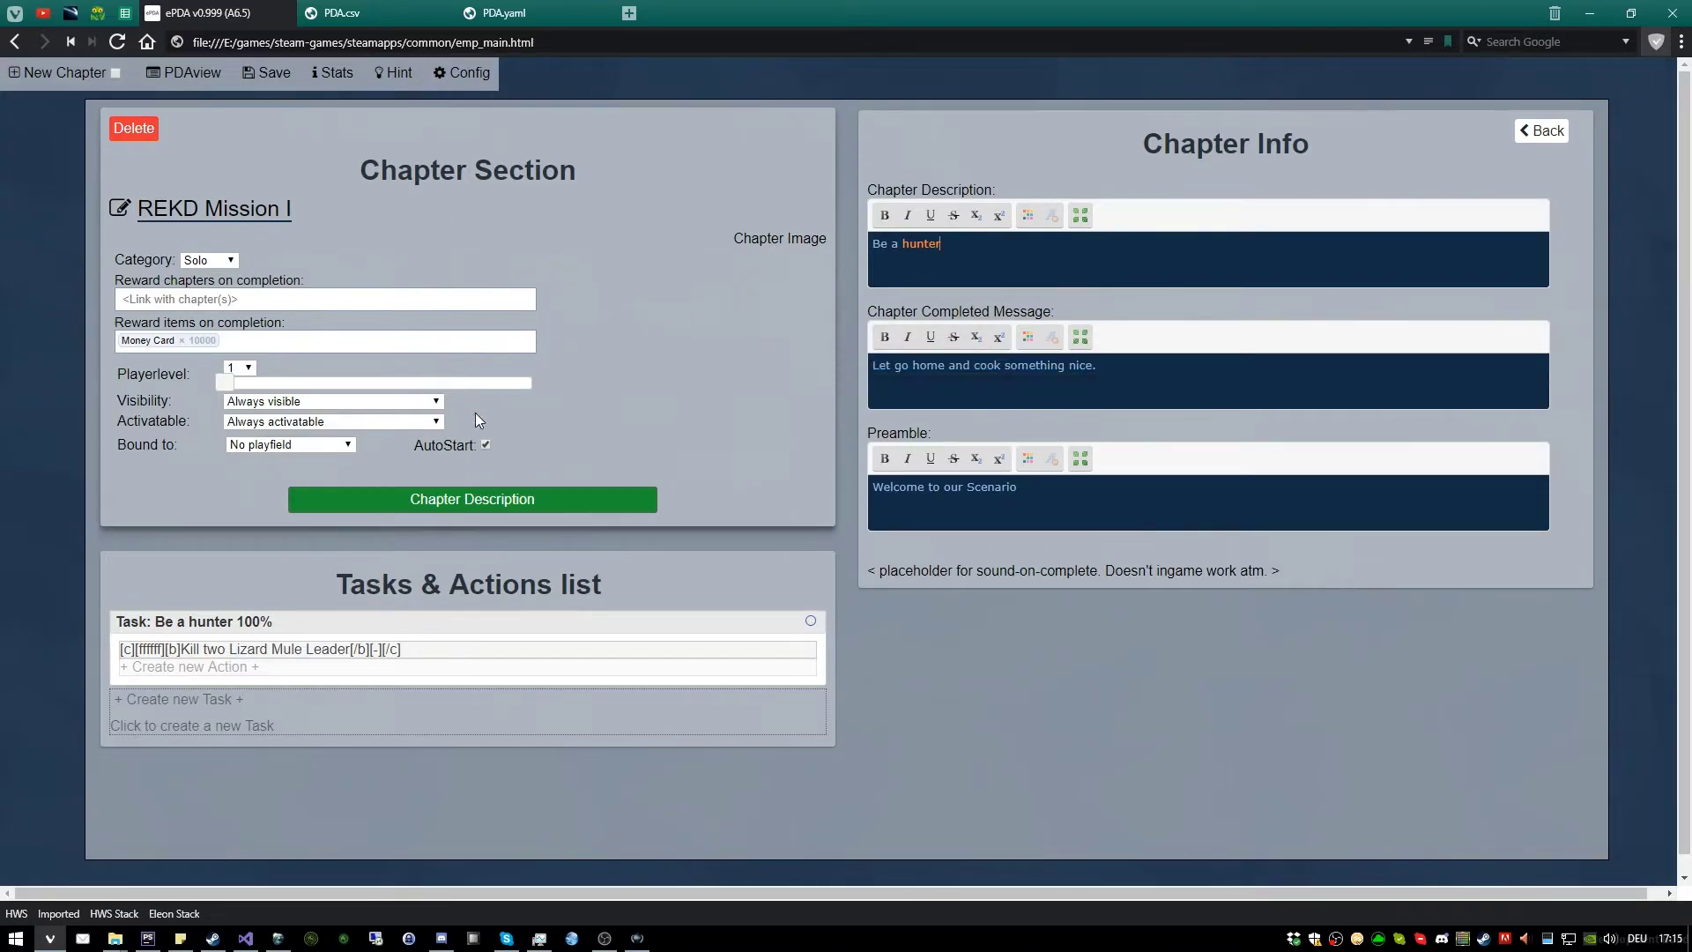
Switch from the ePDA chapter editor back to the loading Empyrion game
key(alt+Tab)
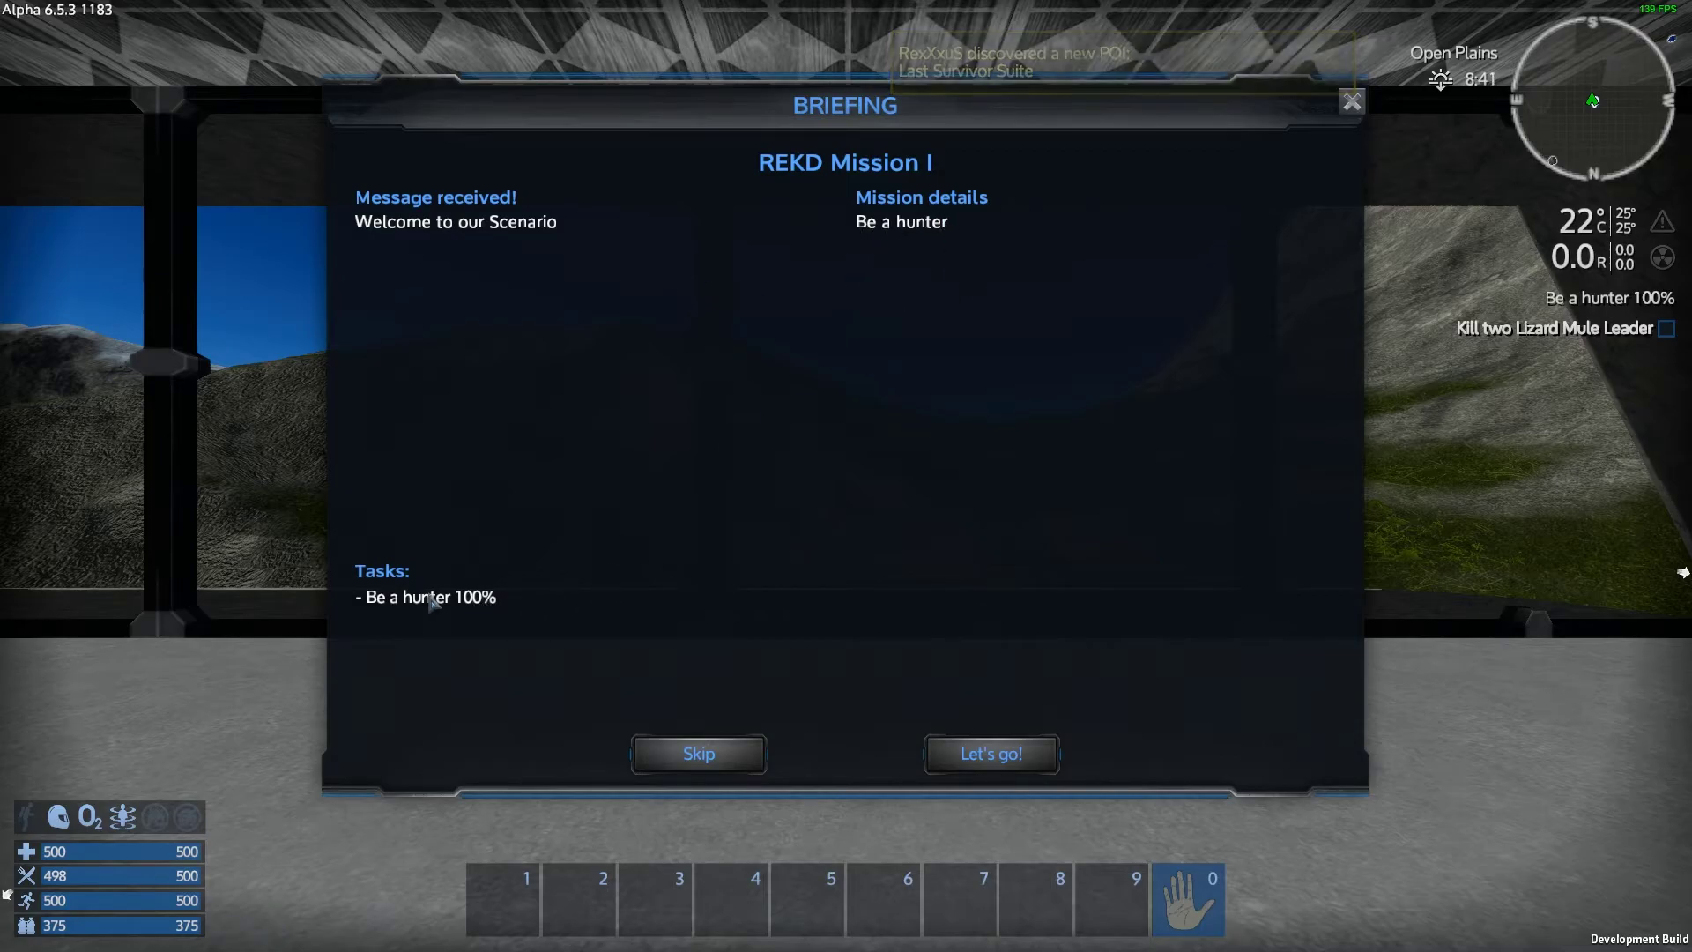
Accept the REKD Mission I briefing with Let's go!
click(991, 753)
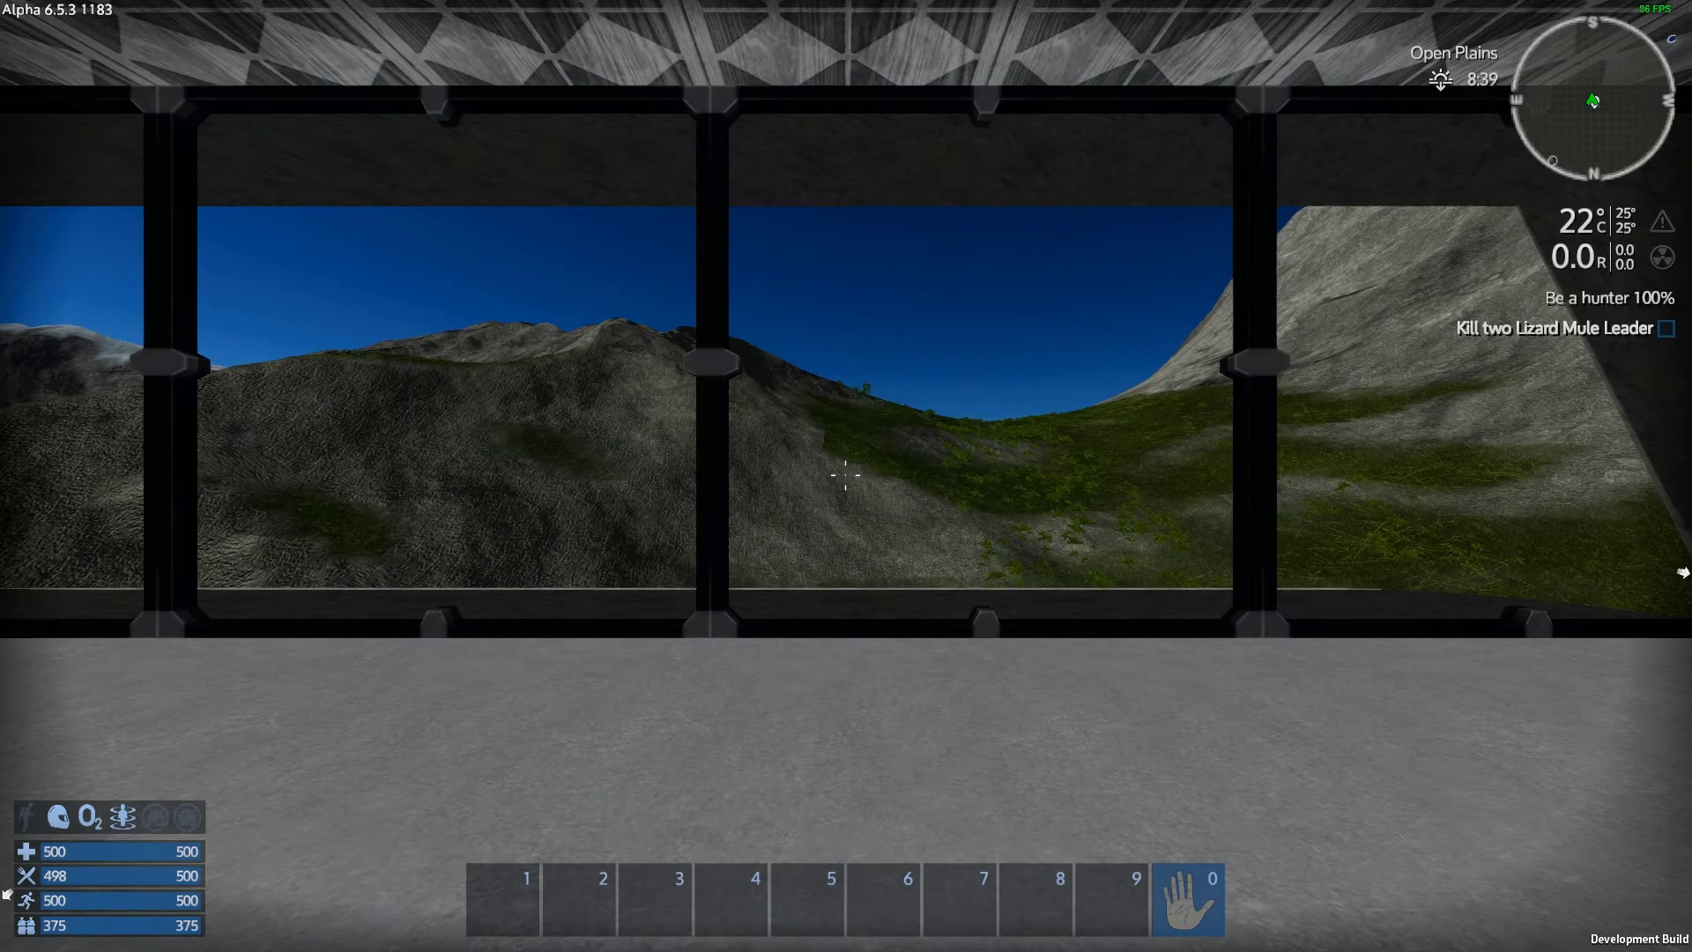
In the PDA, view the Be a hunter 100% task and REKD Mission I's 10000x Money Card reward
key(1)
key(p)
click(303, 250)
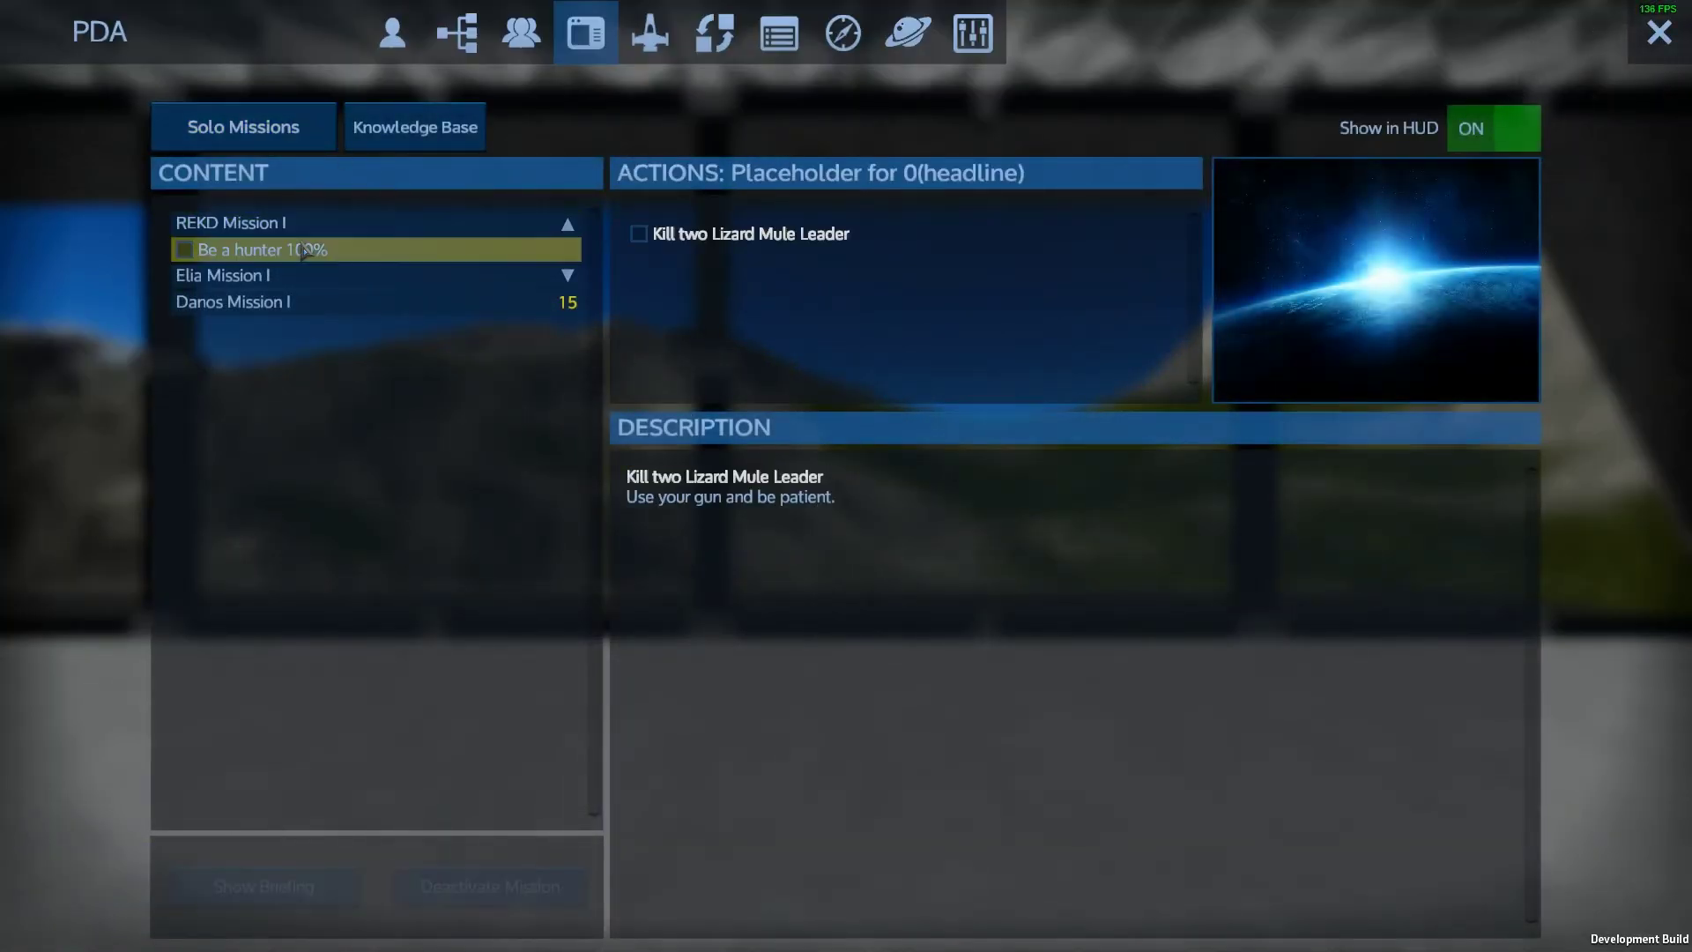
click(500, 224)
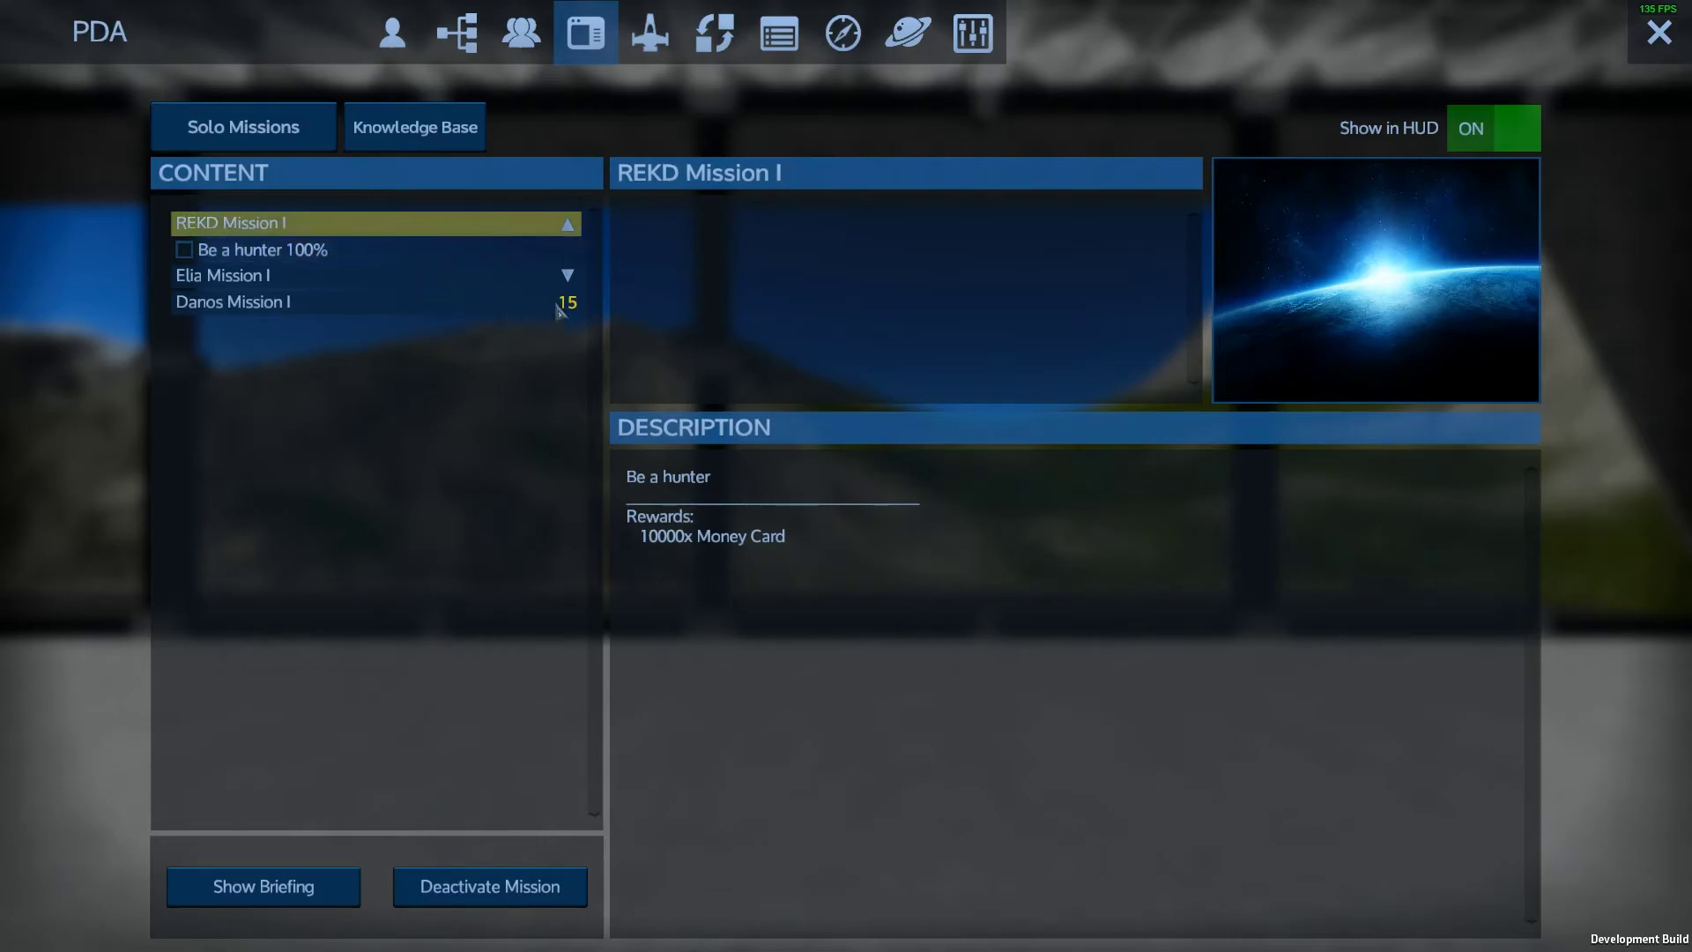
Compare the mission against the ePDA editor, recheck the hunter objective, and close the PDA
key(alt+Tab)
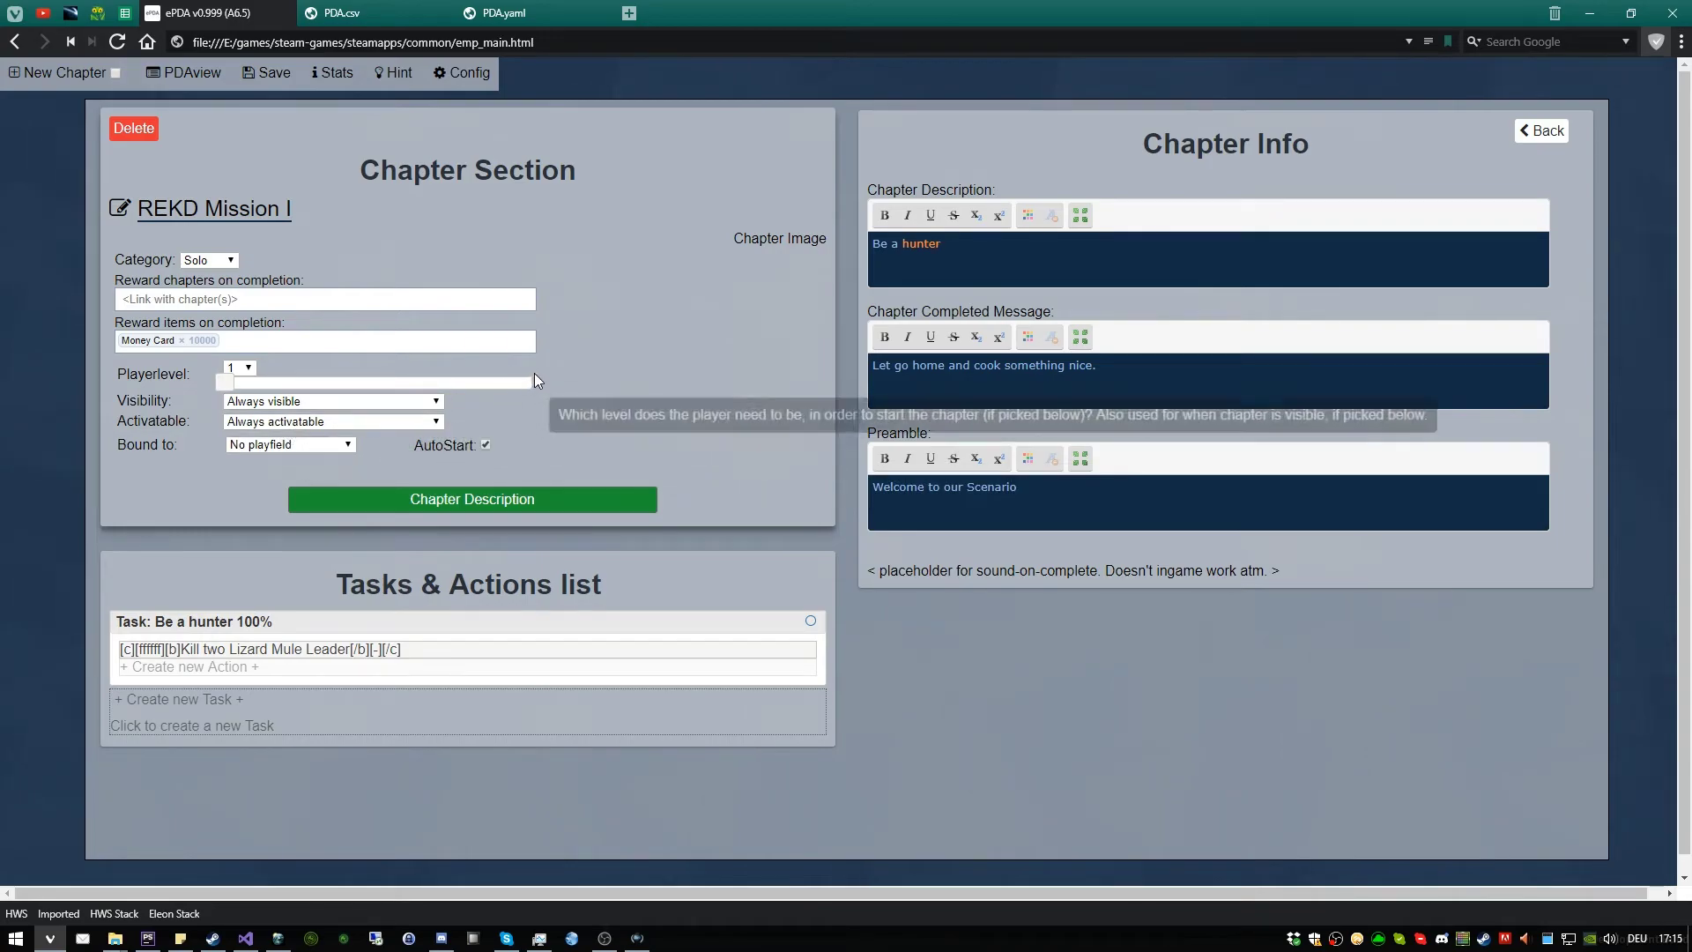
key(alt+Tab)
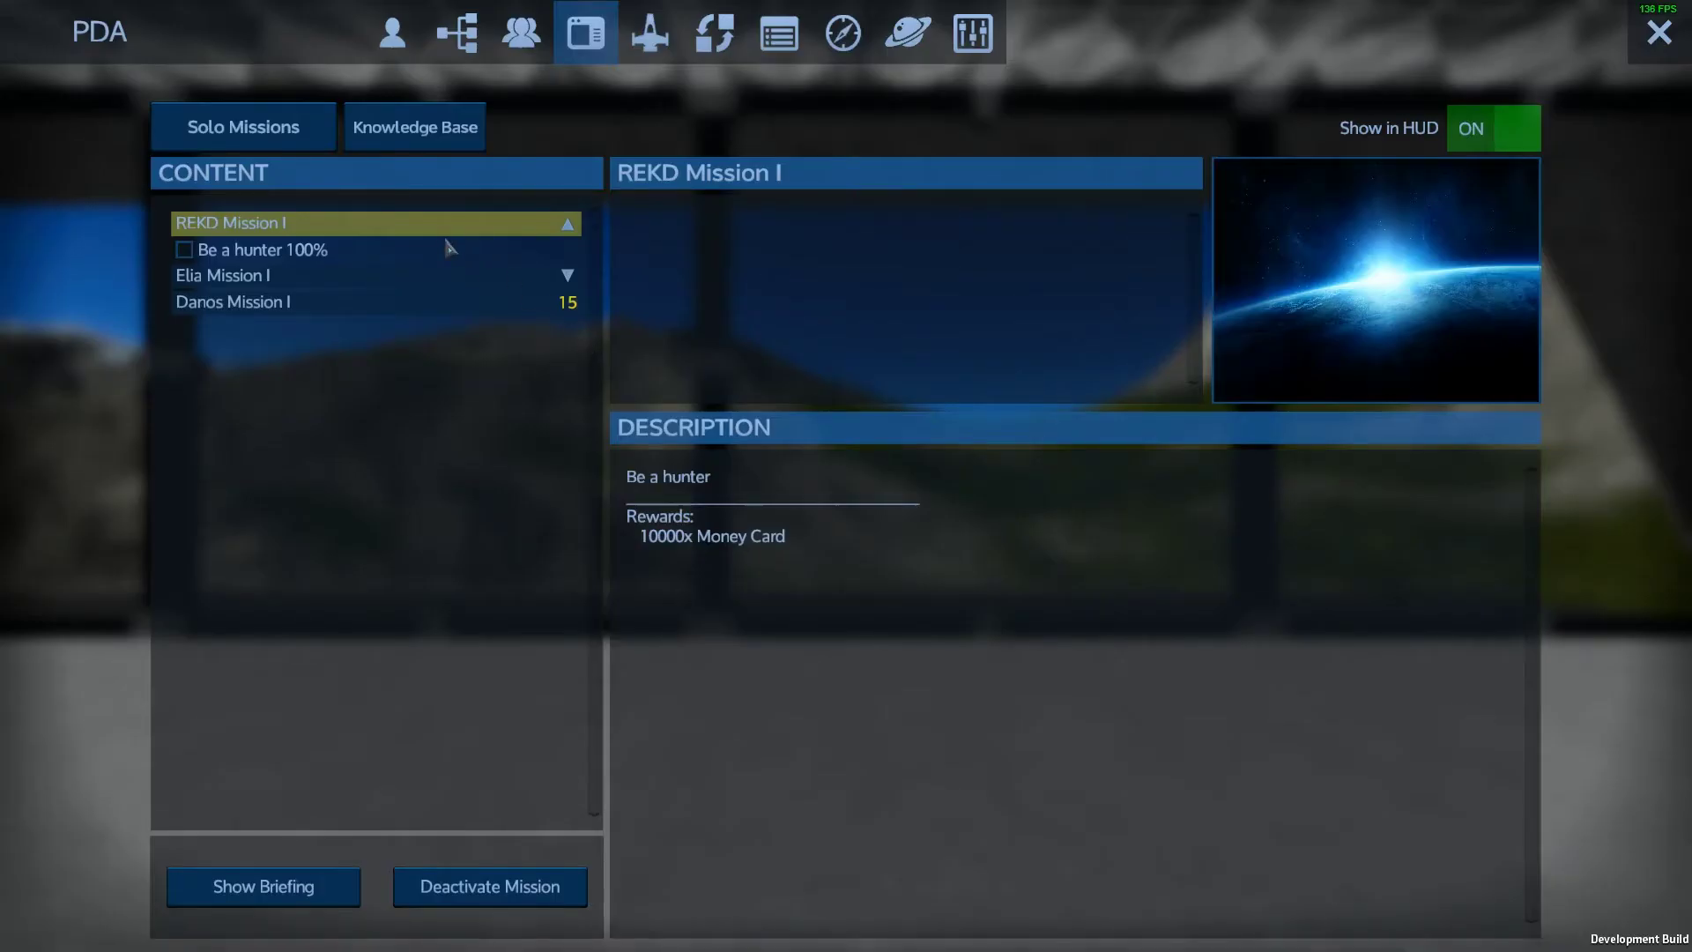
click(300, 251)
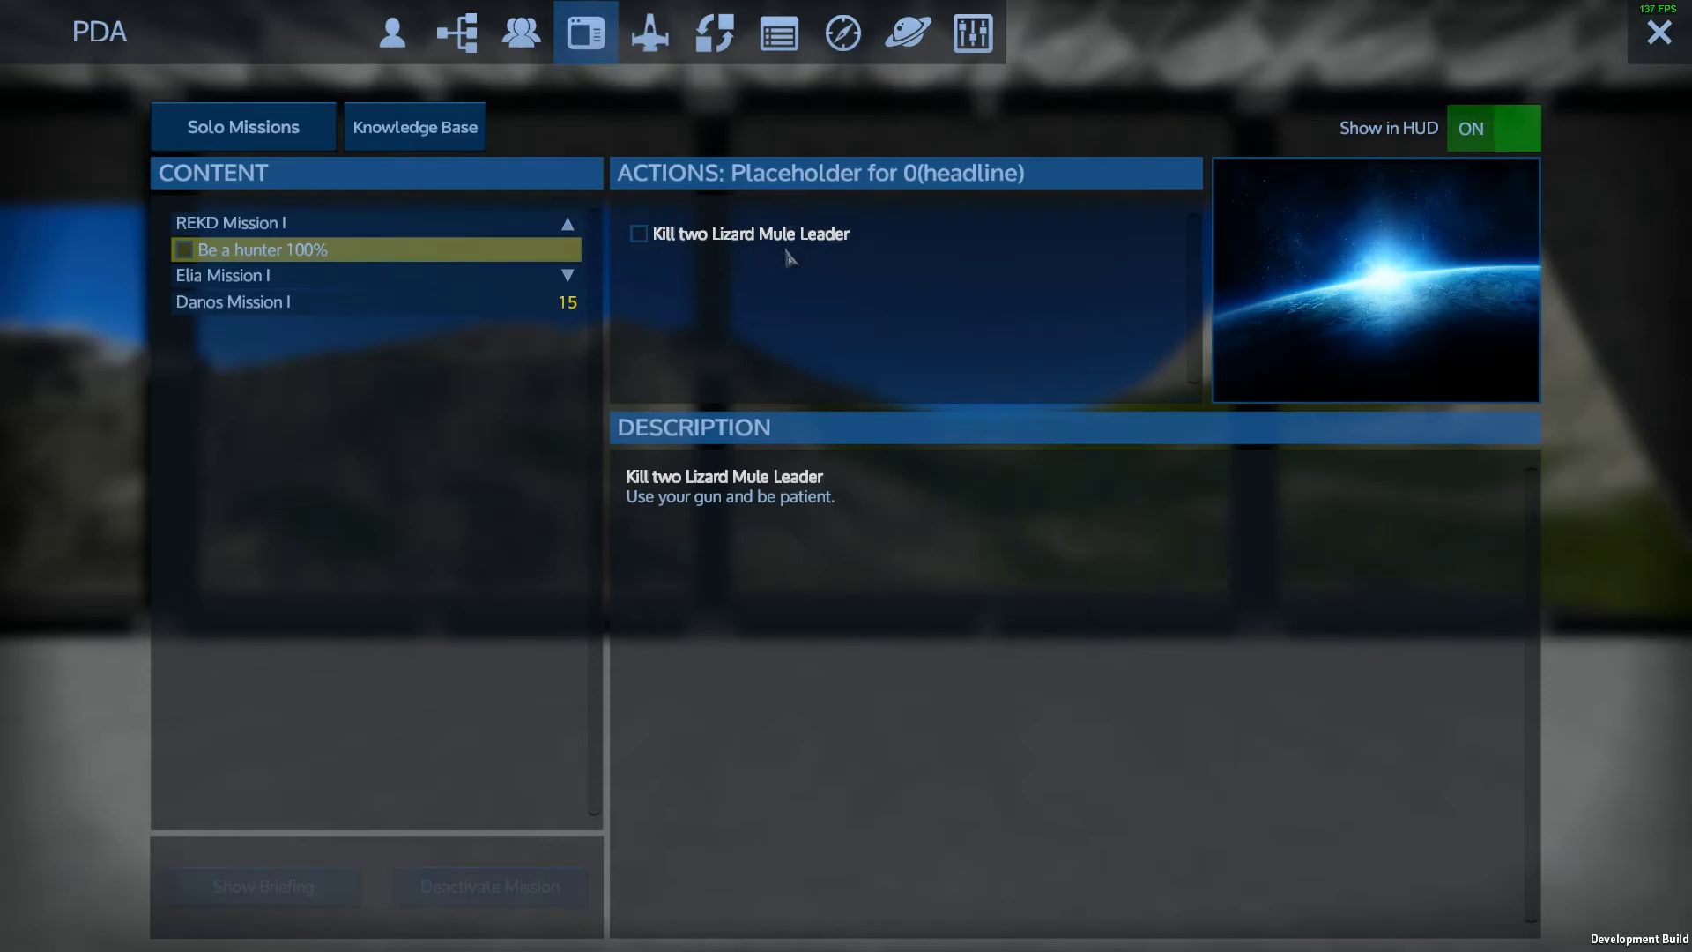
key(Escape)
Enable the item menu and god mode with the console commands 'im' and 'gm'
key(grave)
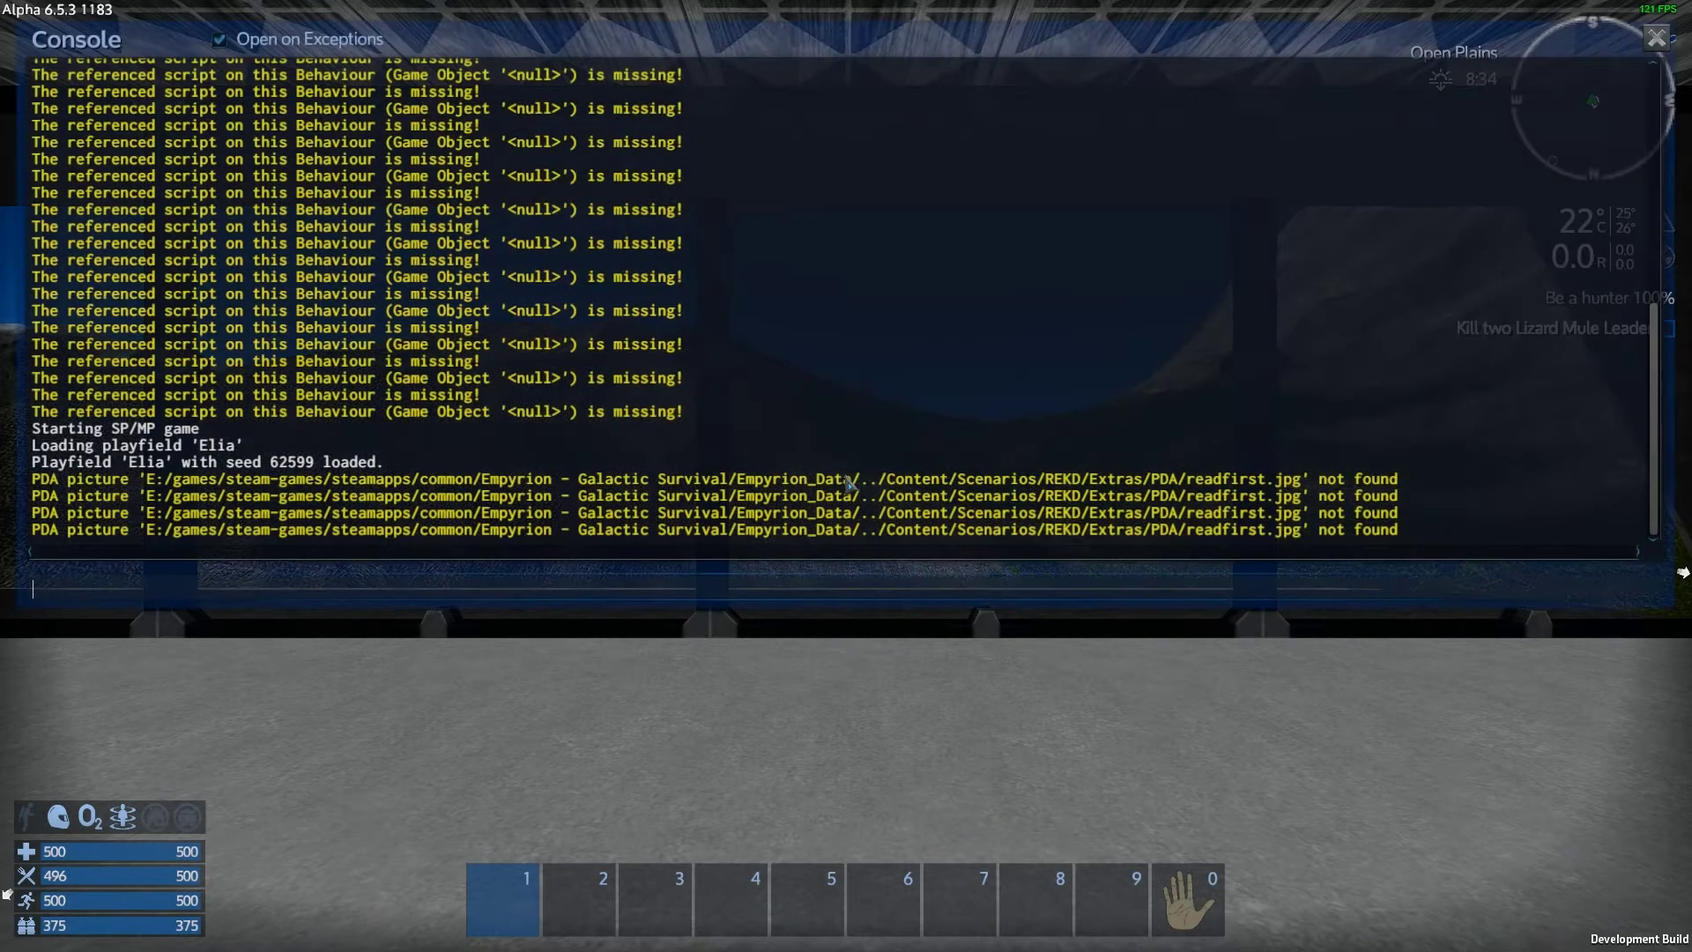
text(im)
key(Return)
text(gm)
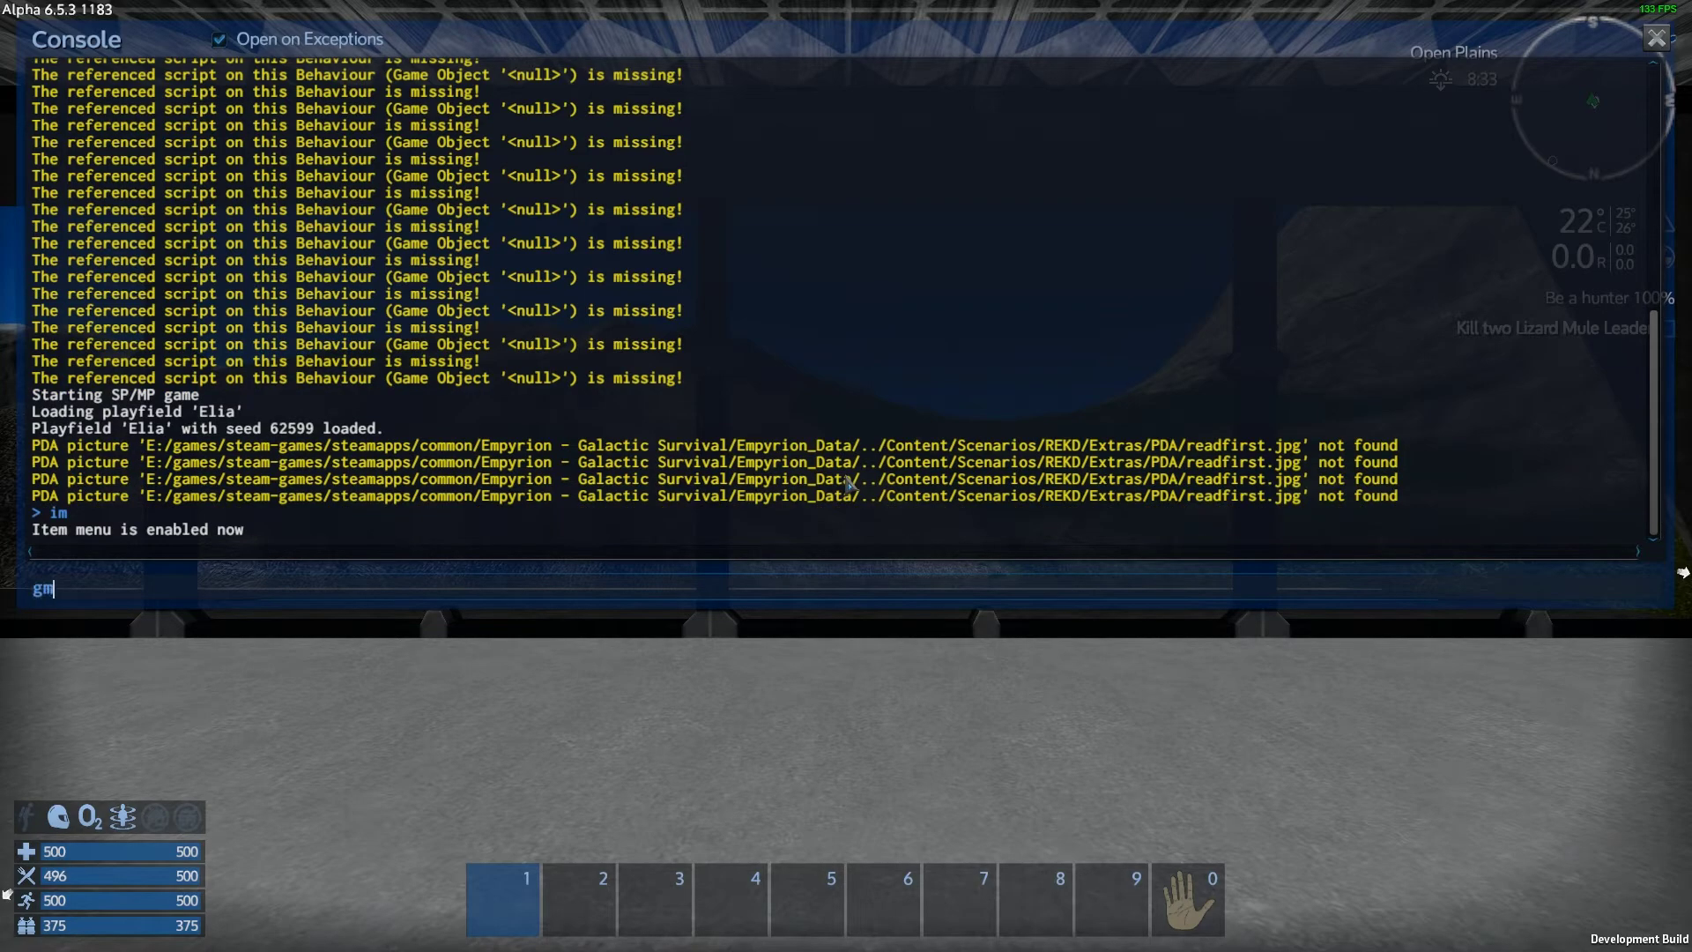
key(Return)
key(grave)
Take the Assault Rifle (Debug) from the Creative Menu's weapons category
key(j)
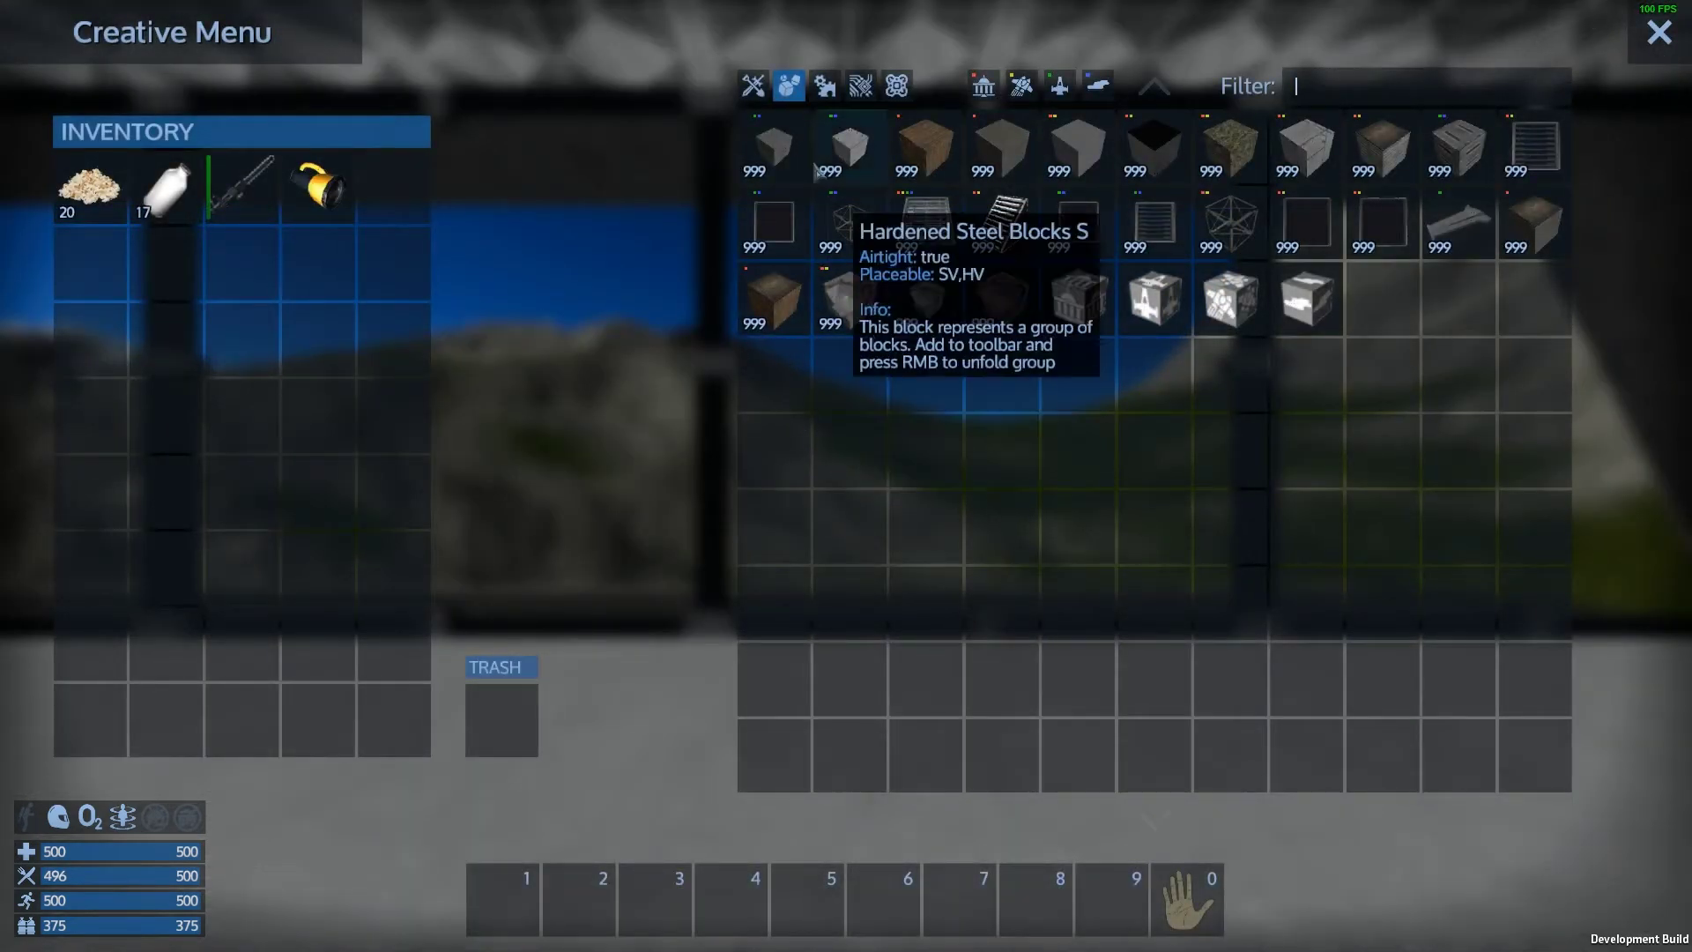
click(753, 86)
click(773, 604)
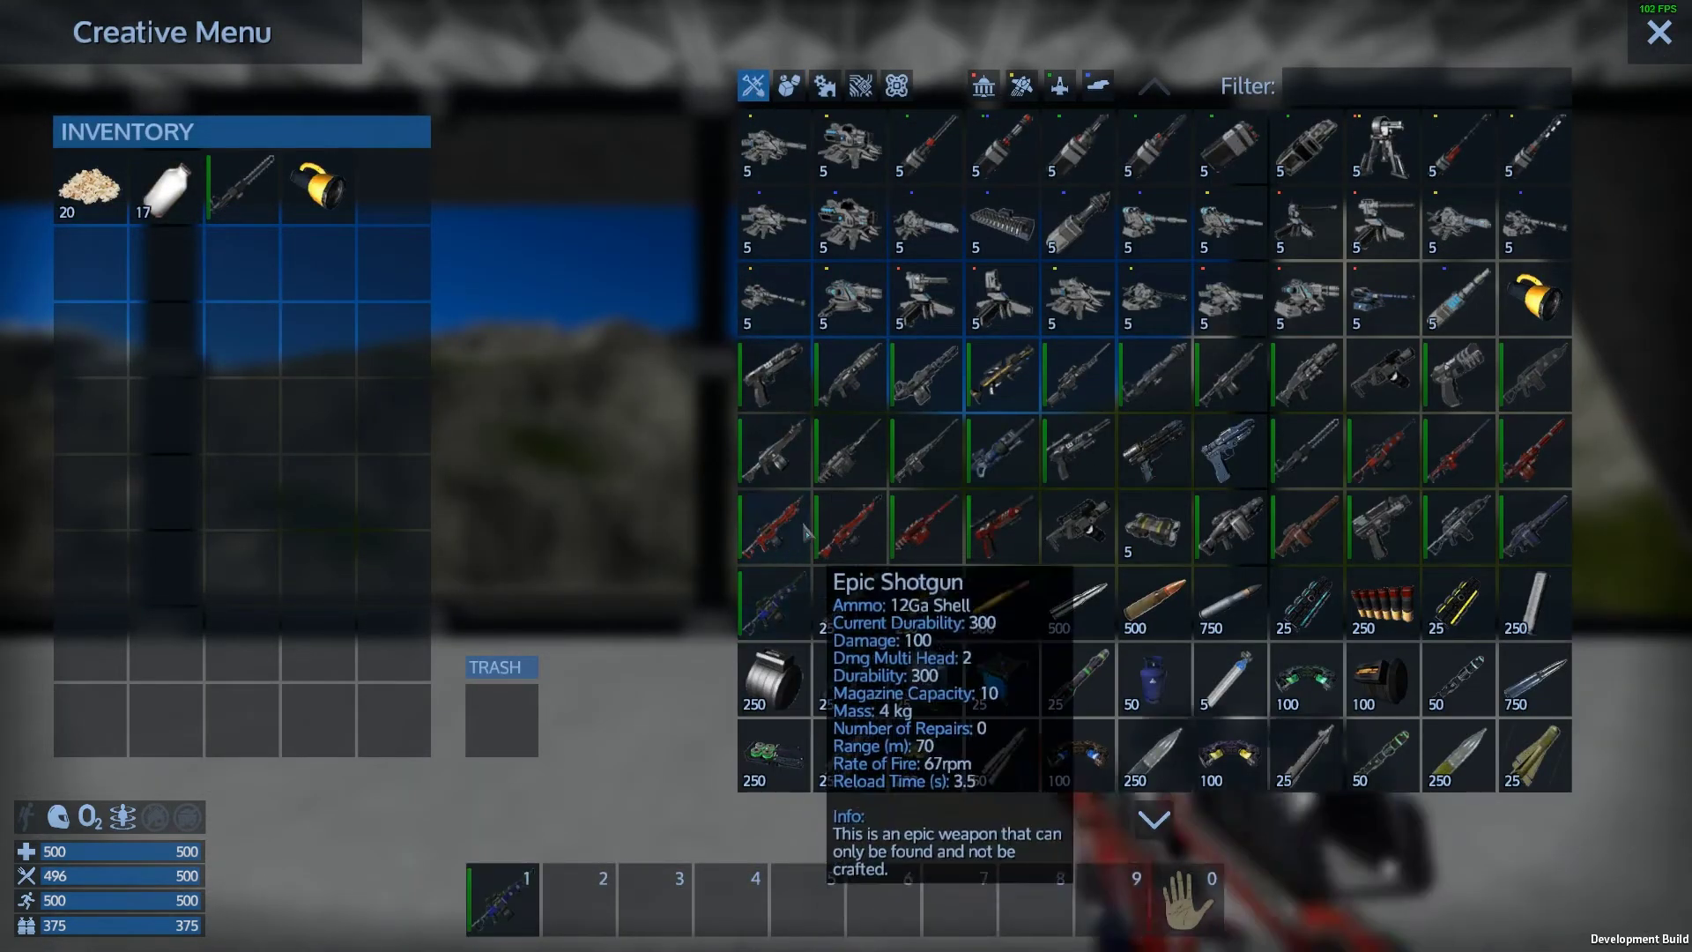
key(Escape)
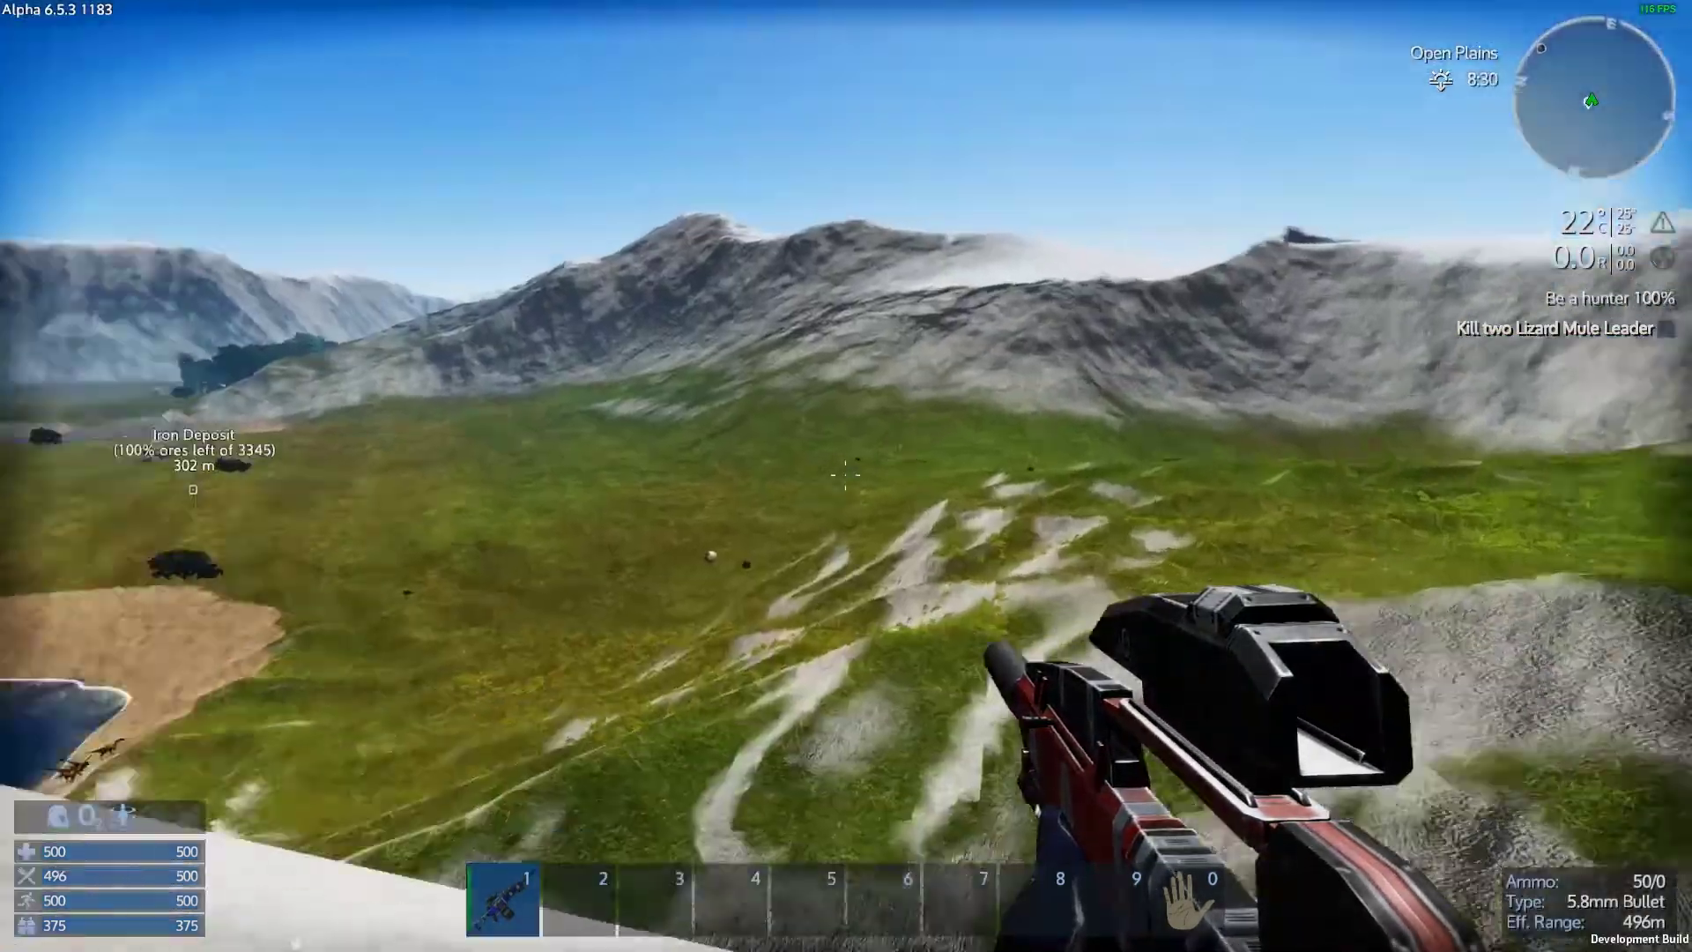
Walk forward down to ground level and across the grassland plains
key(w)
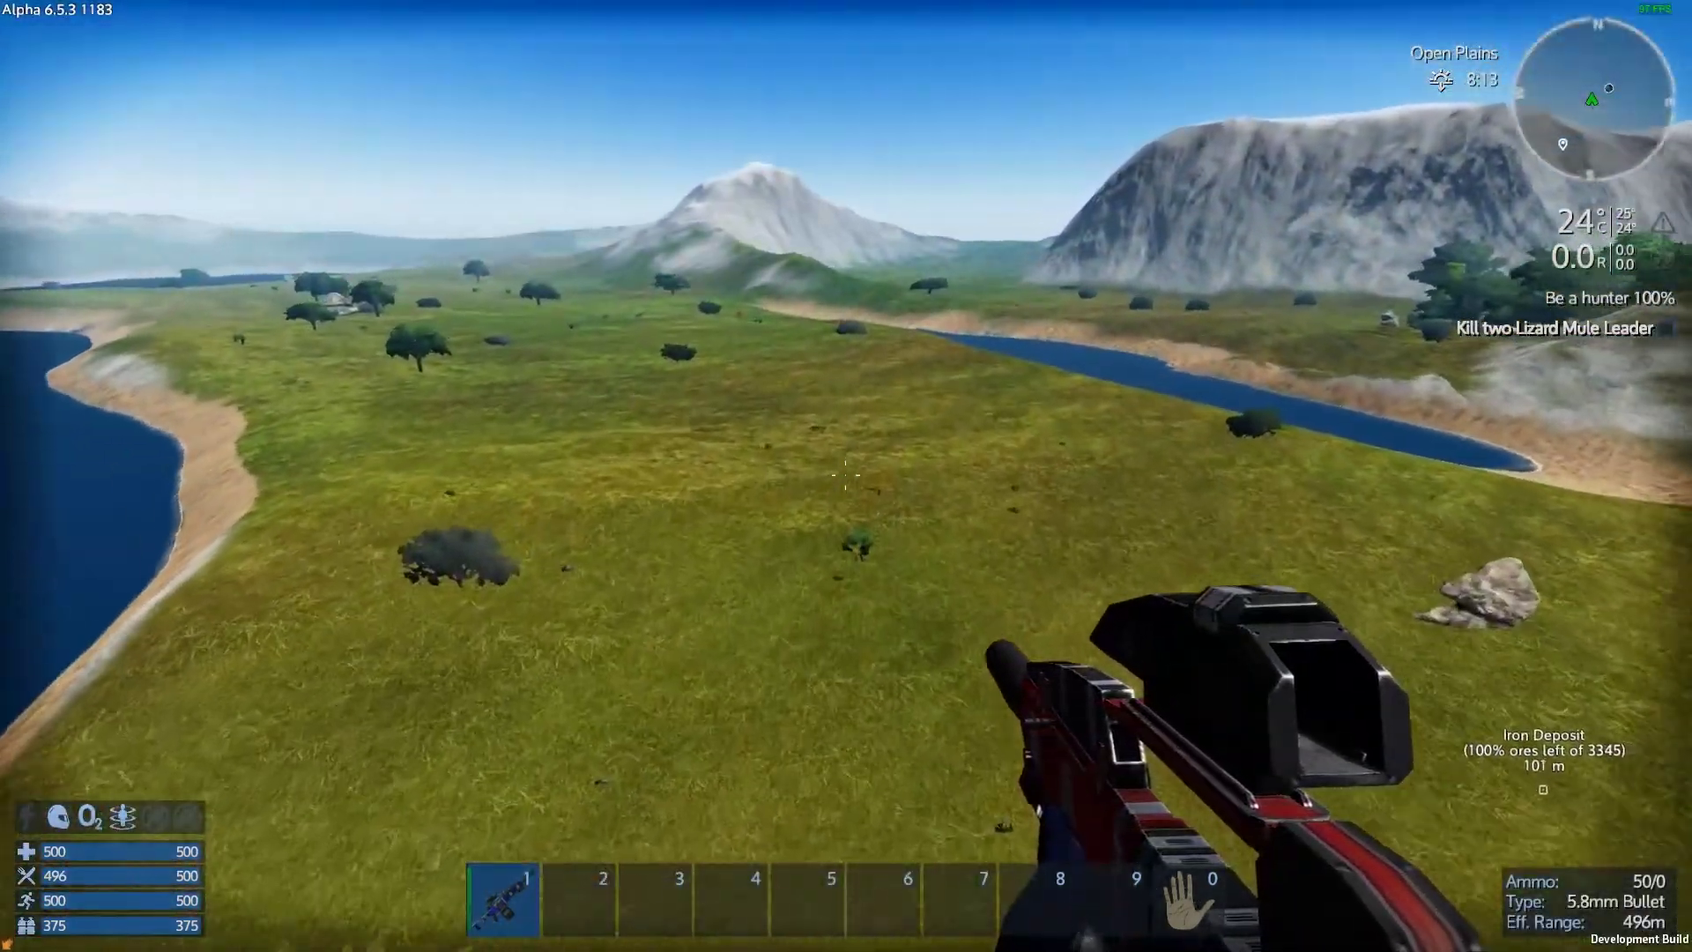
key(w)
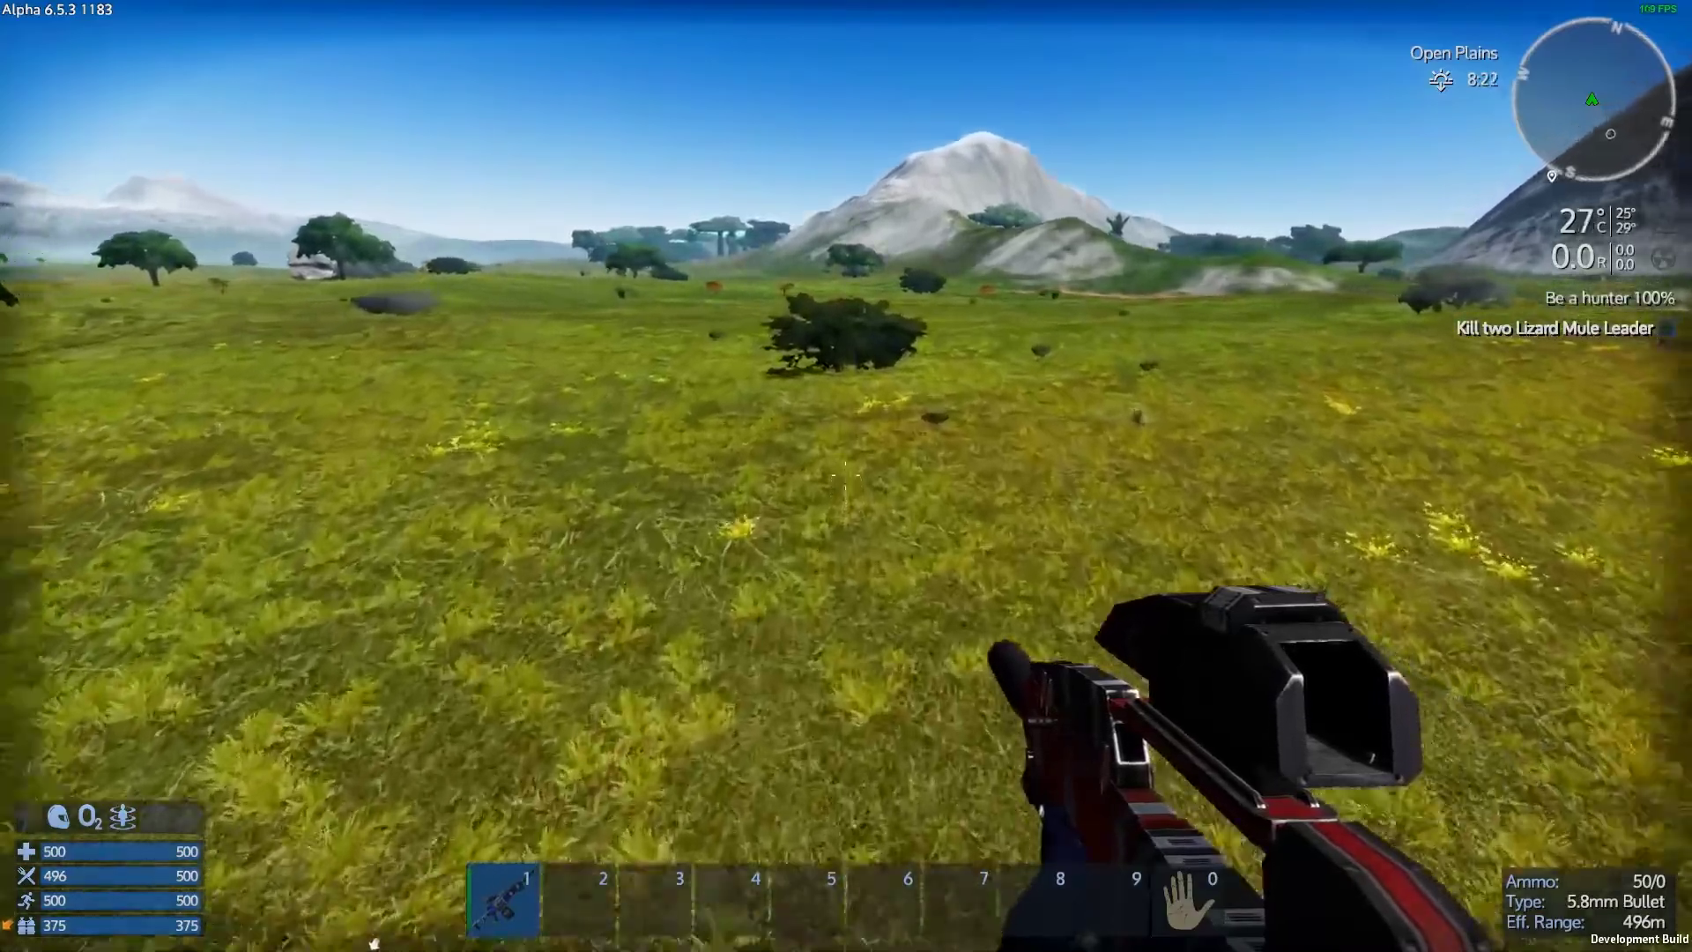
key(w)
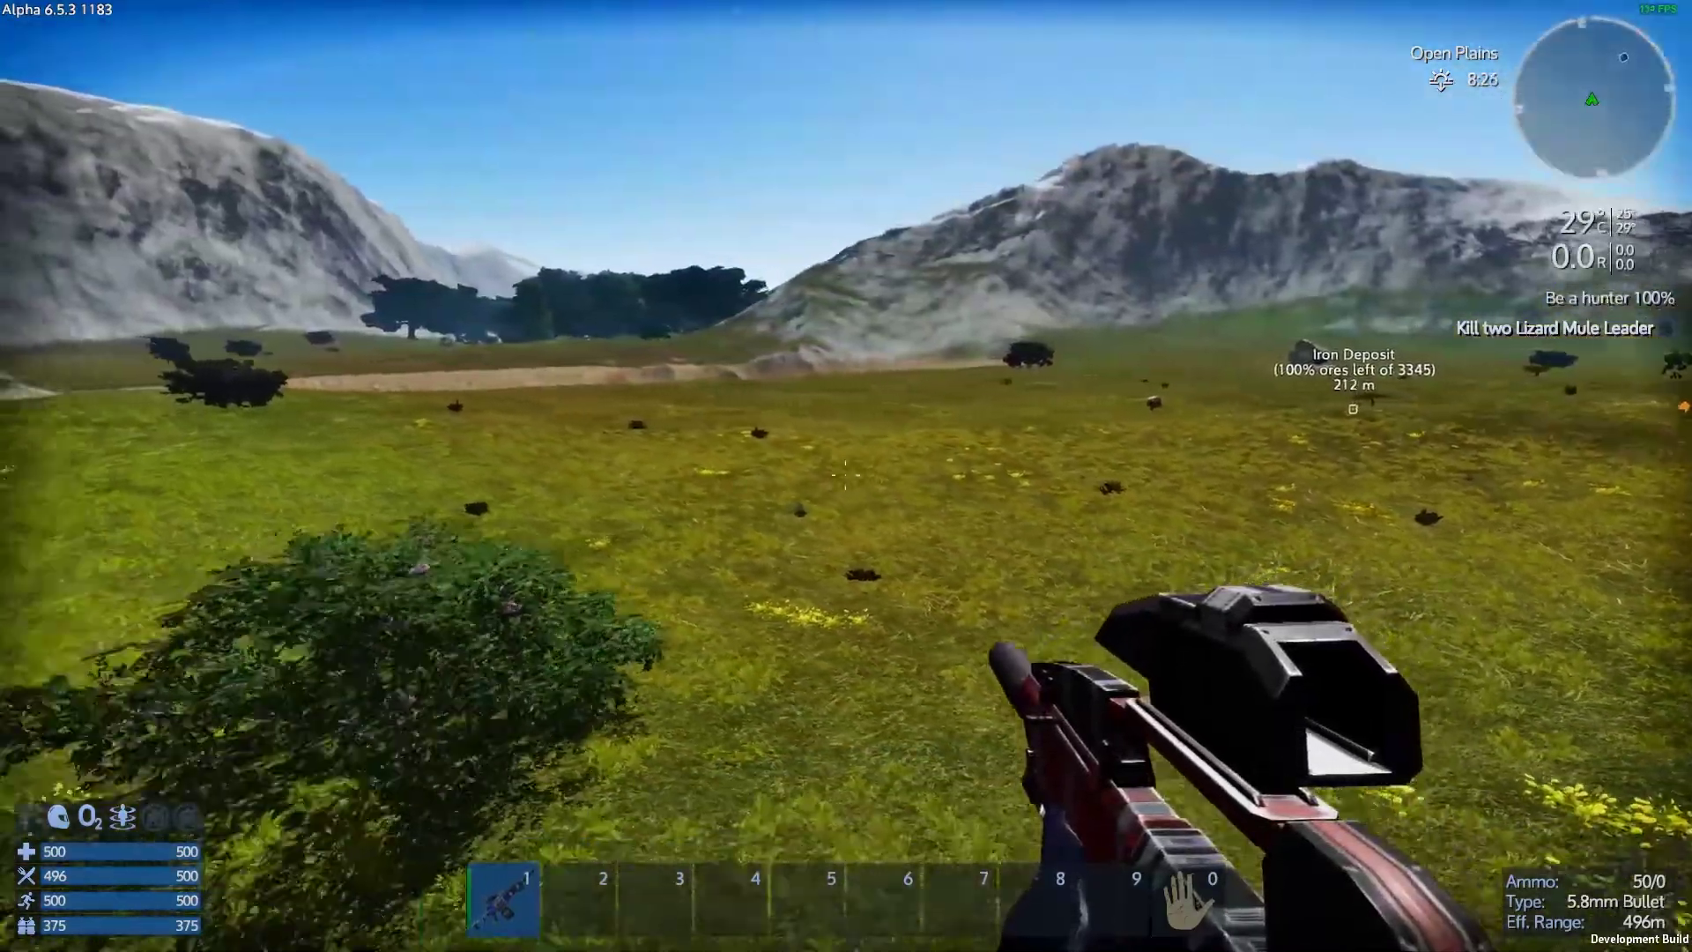
key(w)
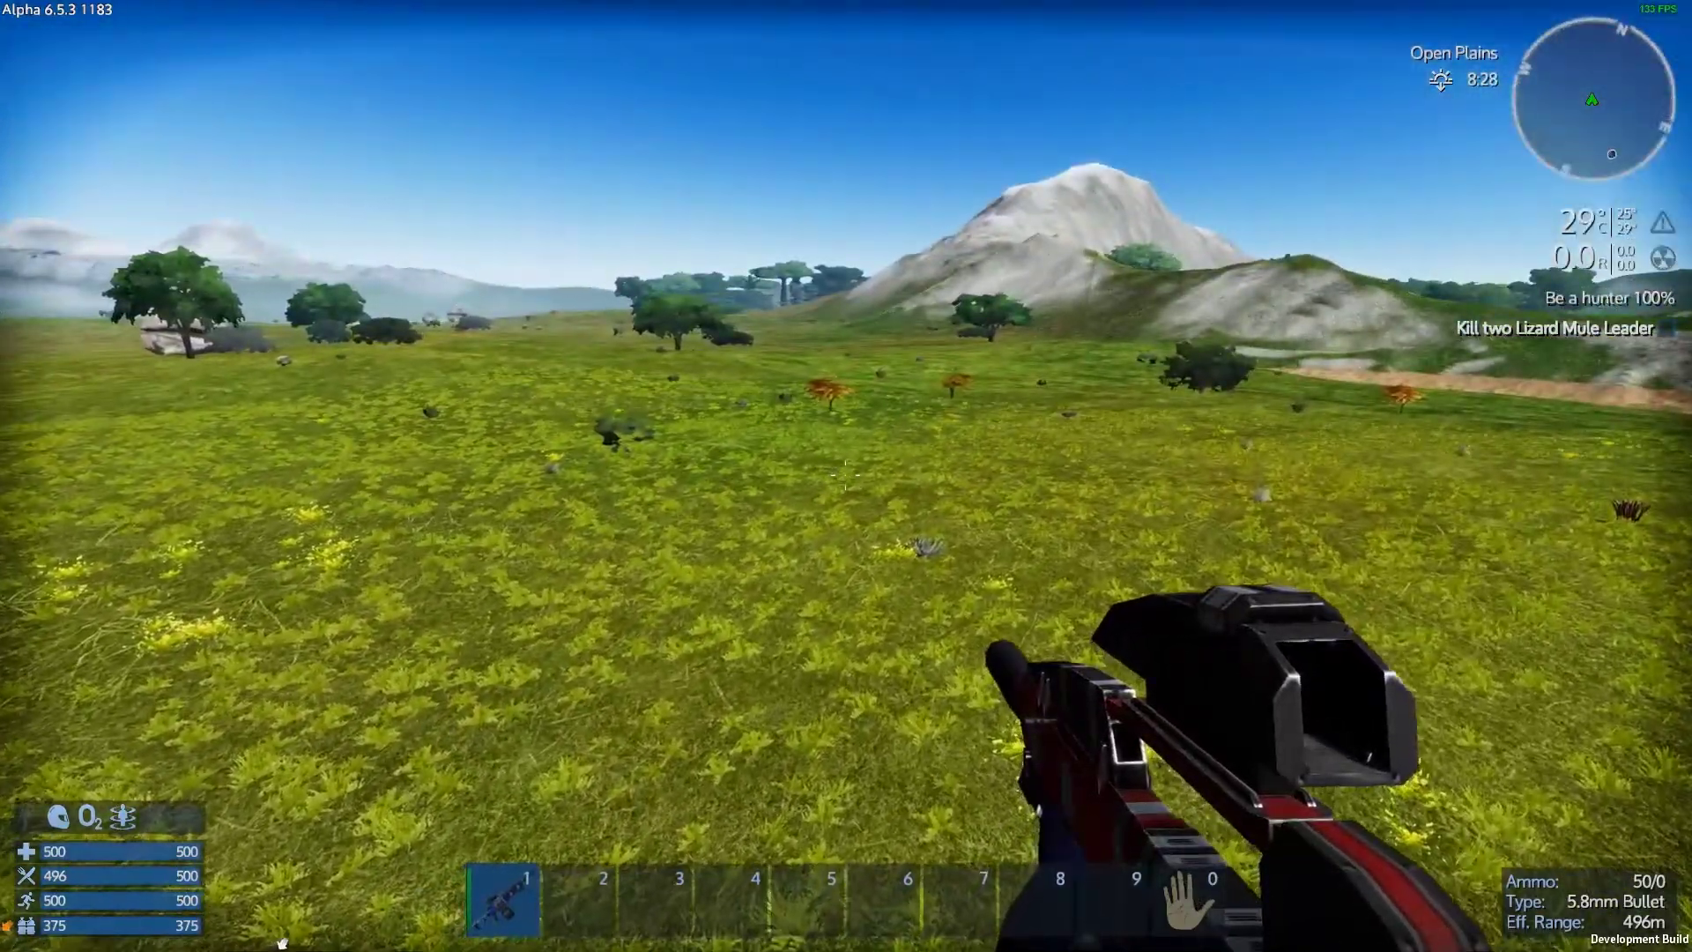
Run 'ents' in the console to list the 55 entities in the game
key(grave)
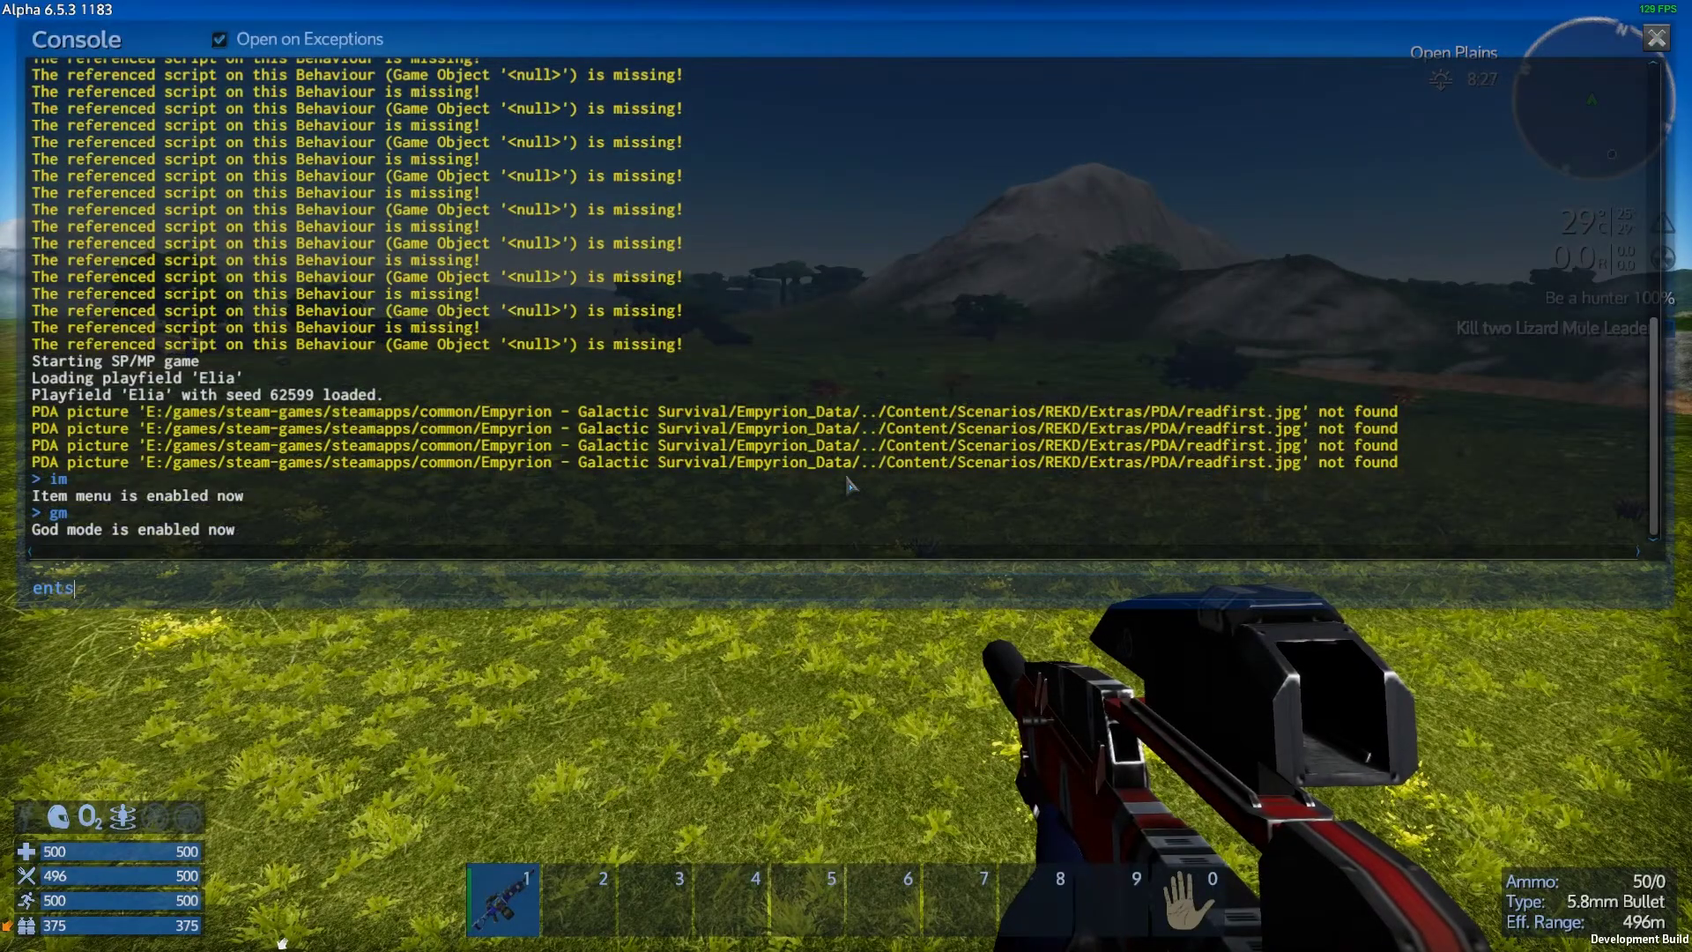
key(Return)
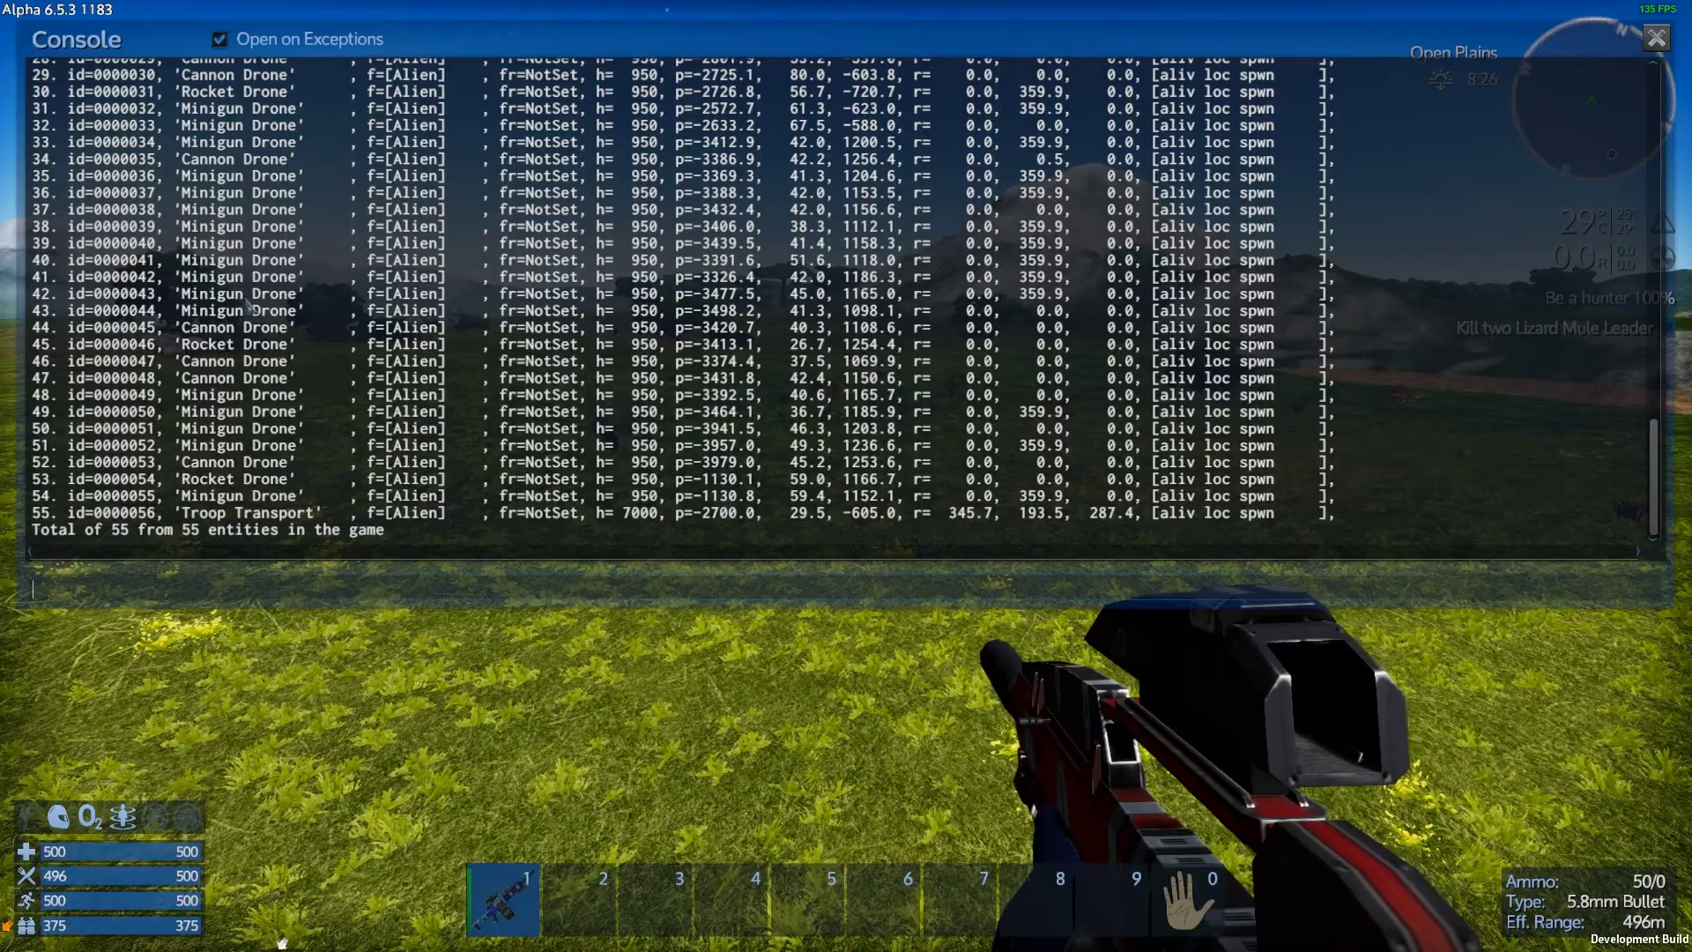
key(grave)
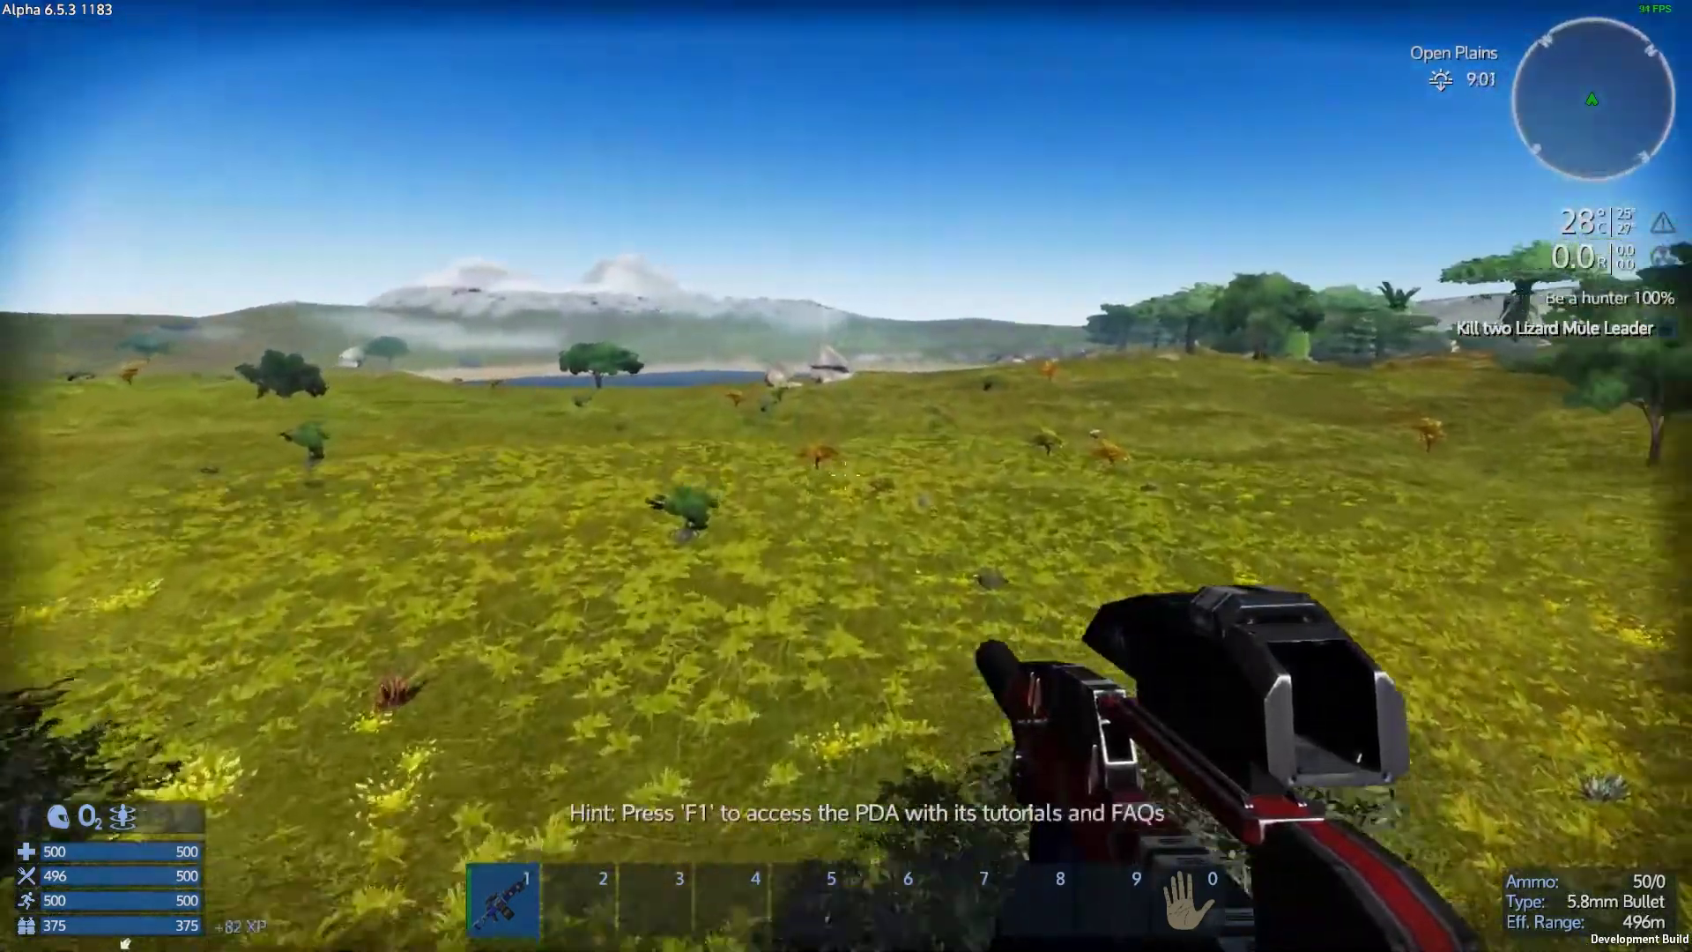
key(grave)
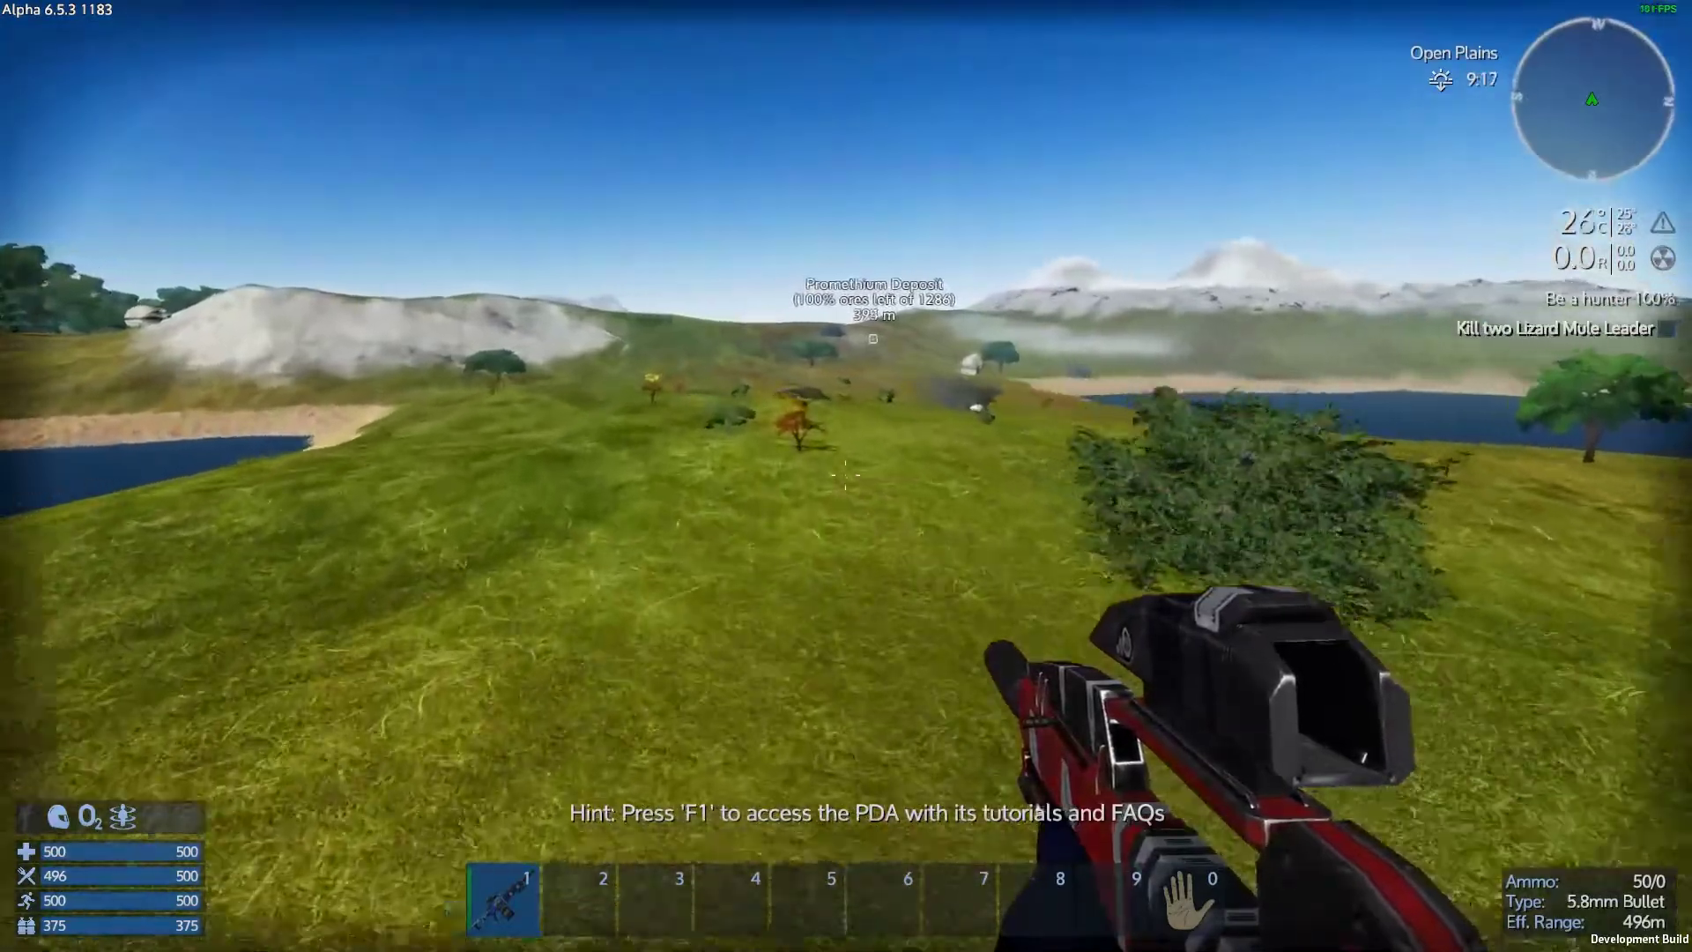
Walk on toward the Promethium Deposit, rechecking the console entity list along the way
key(w)
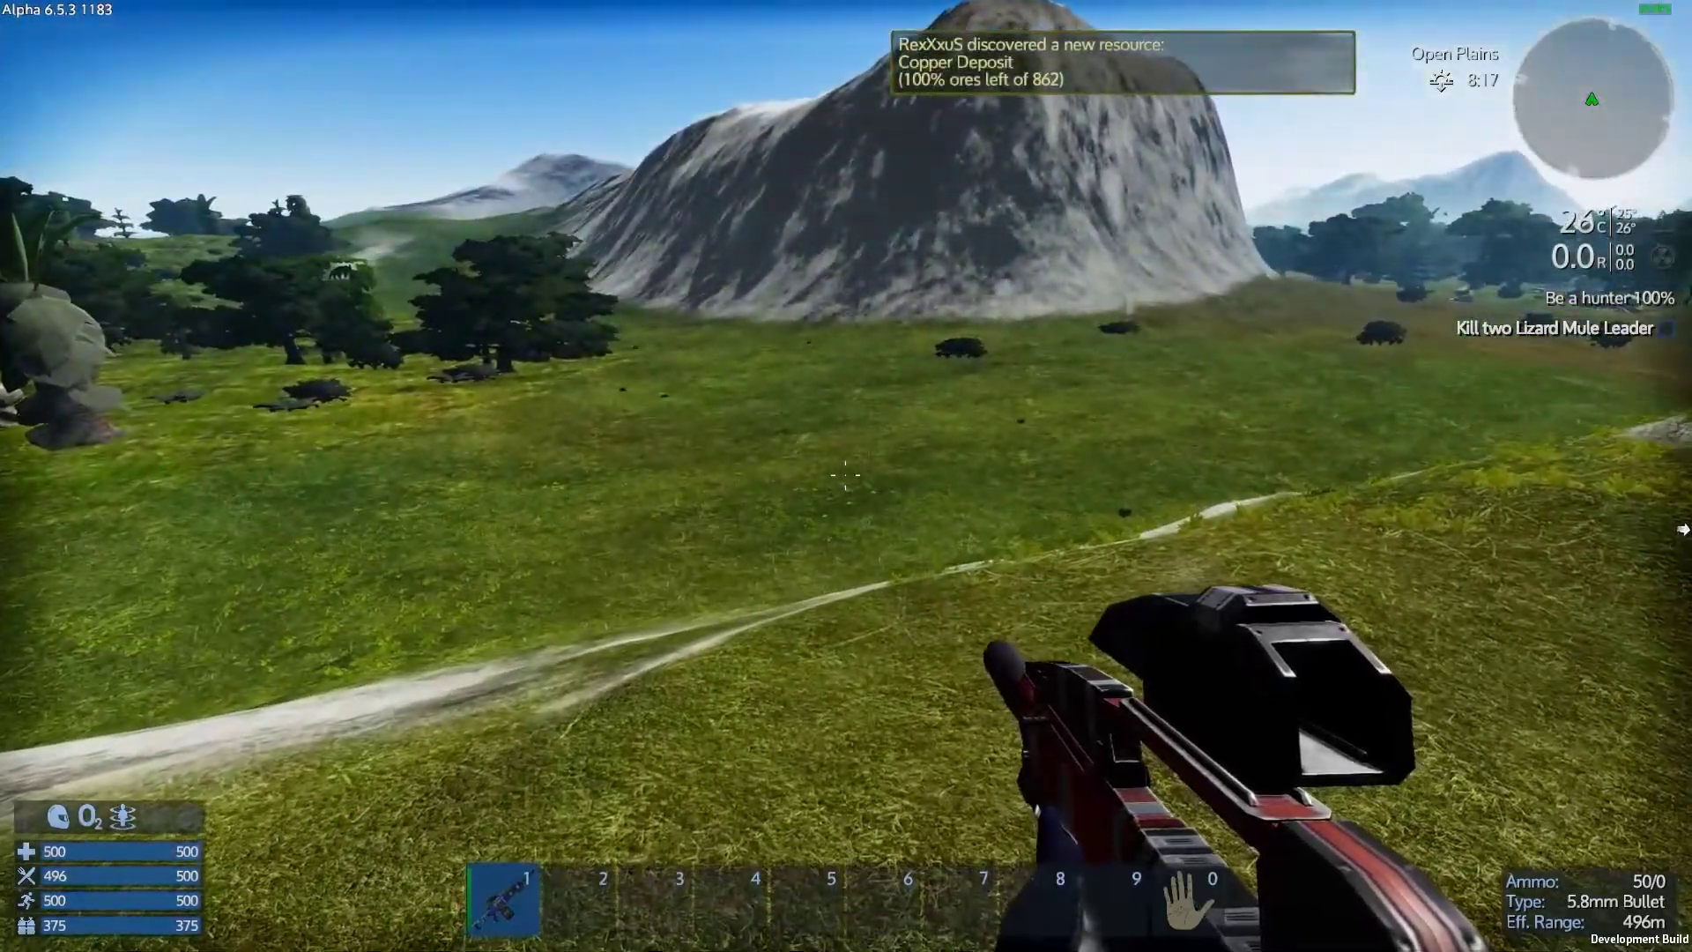
key(grave)
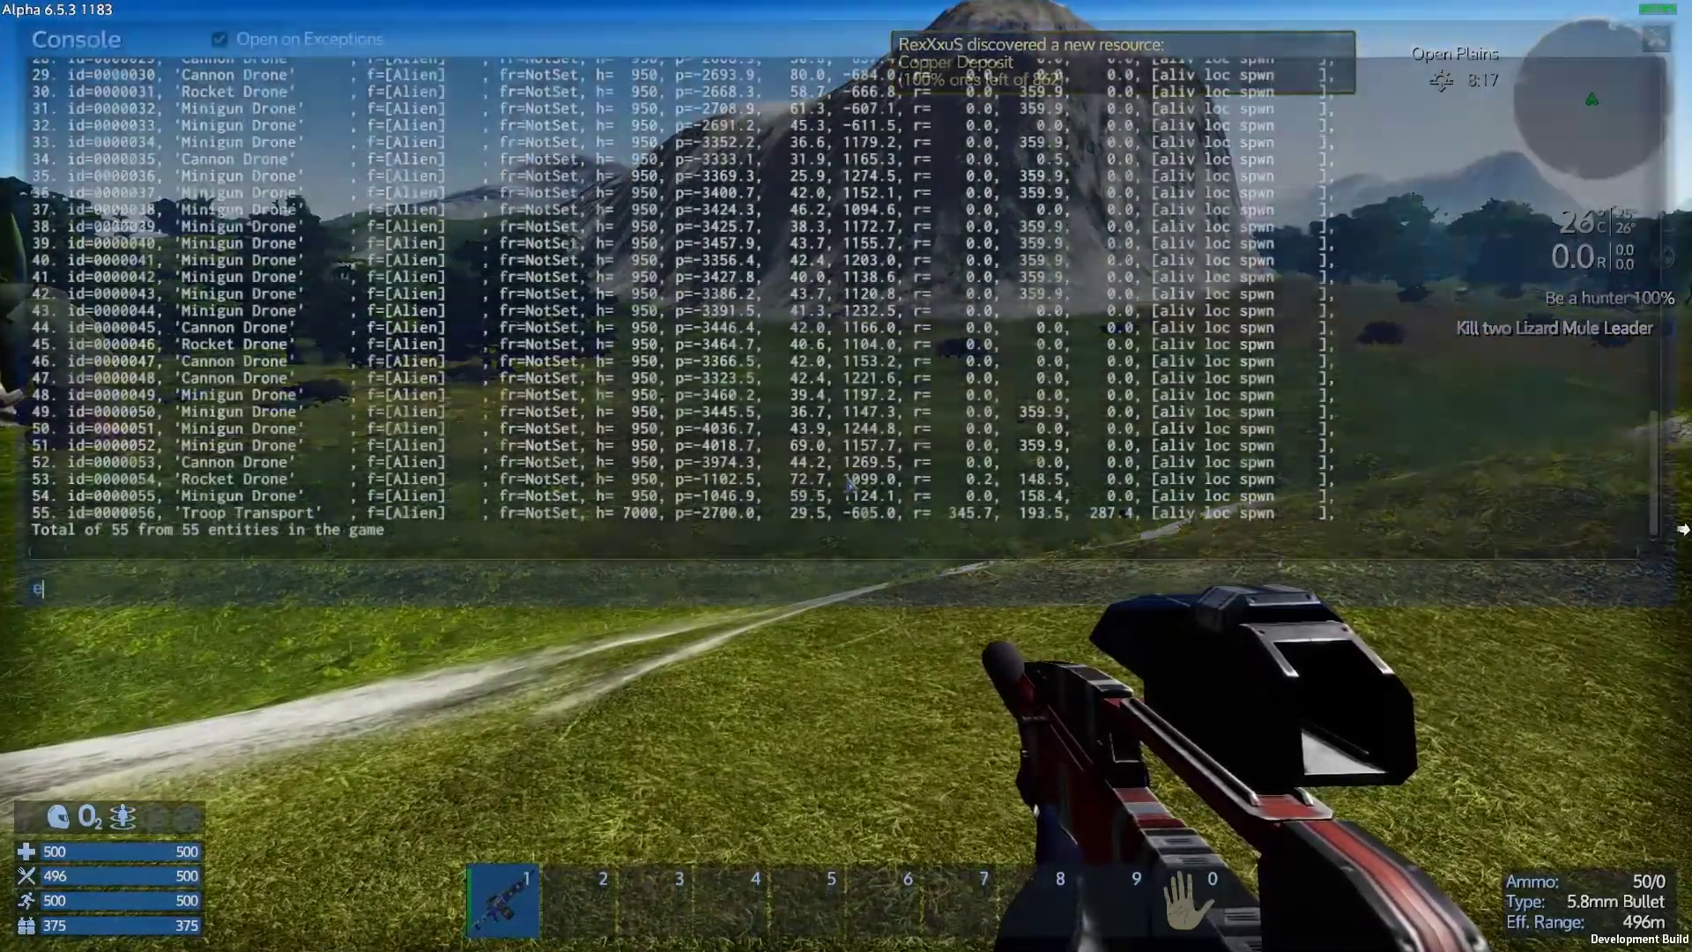
key(grave)
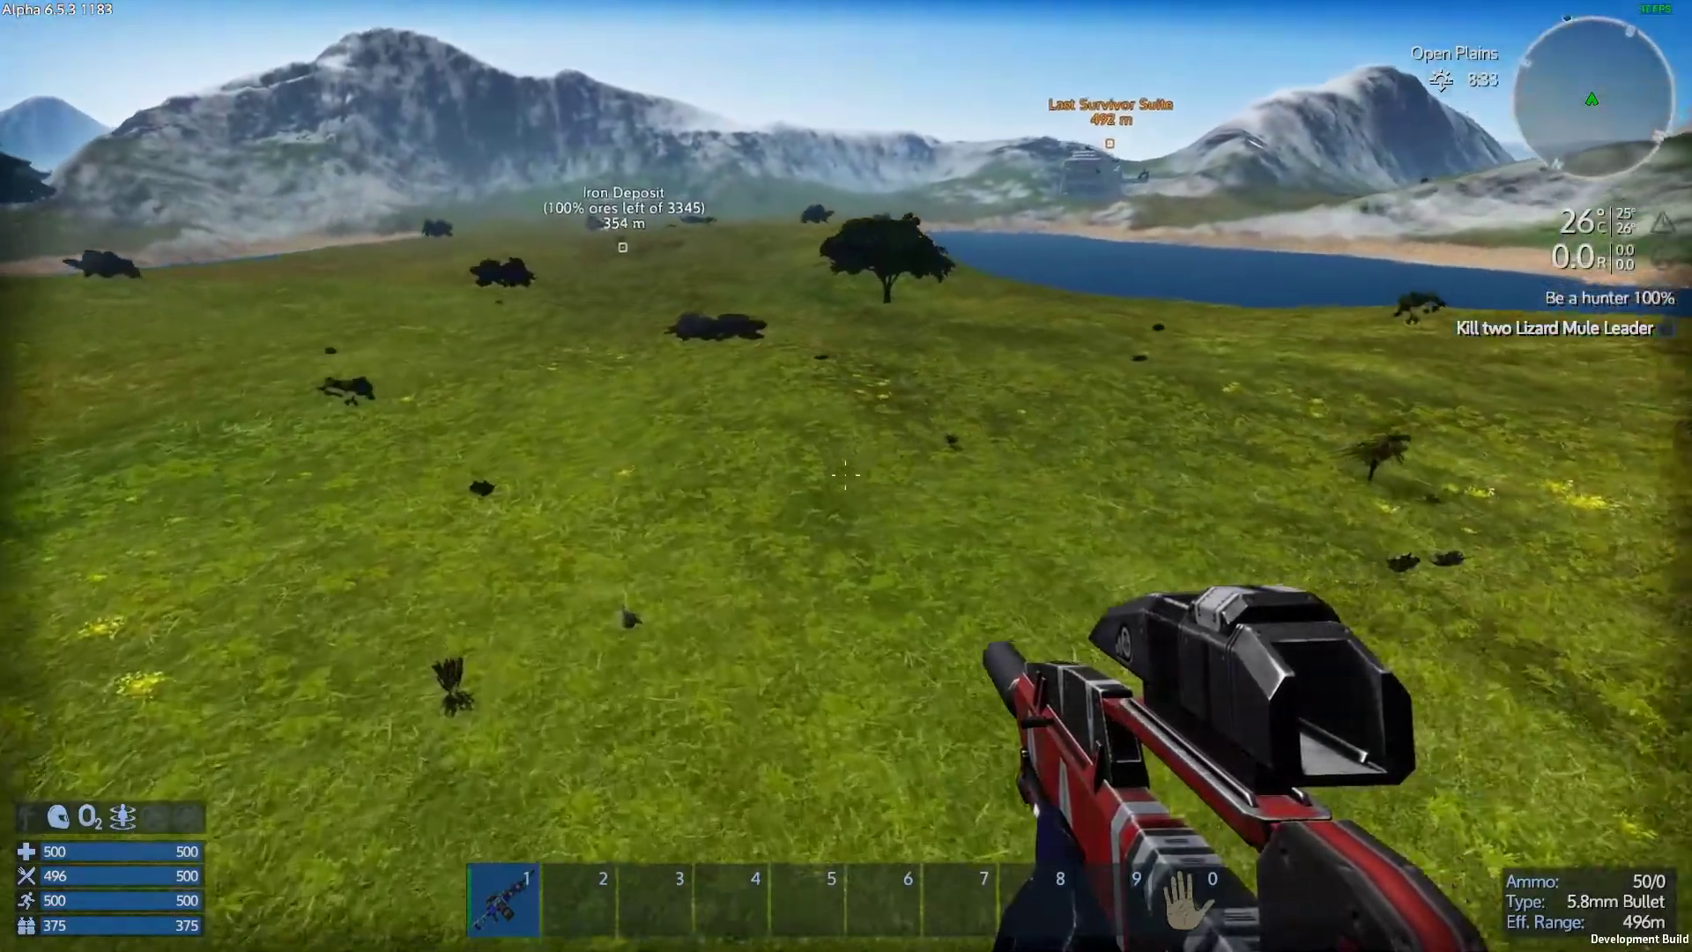
key(grave)
text(e)
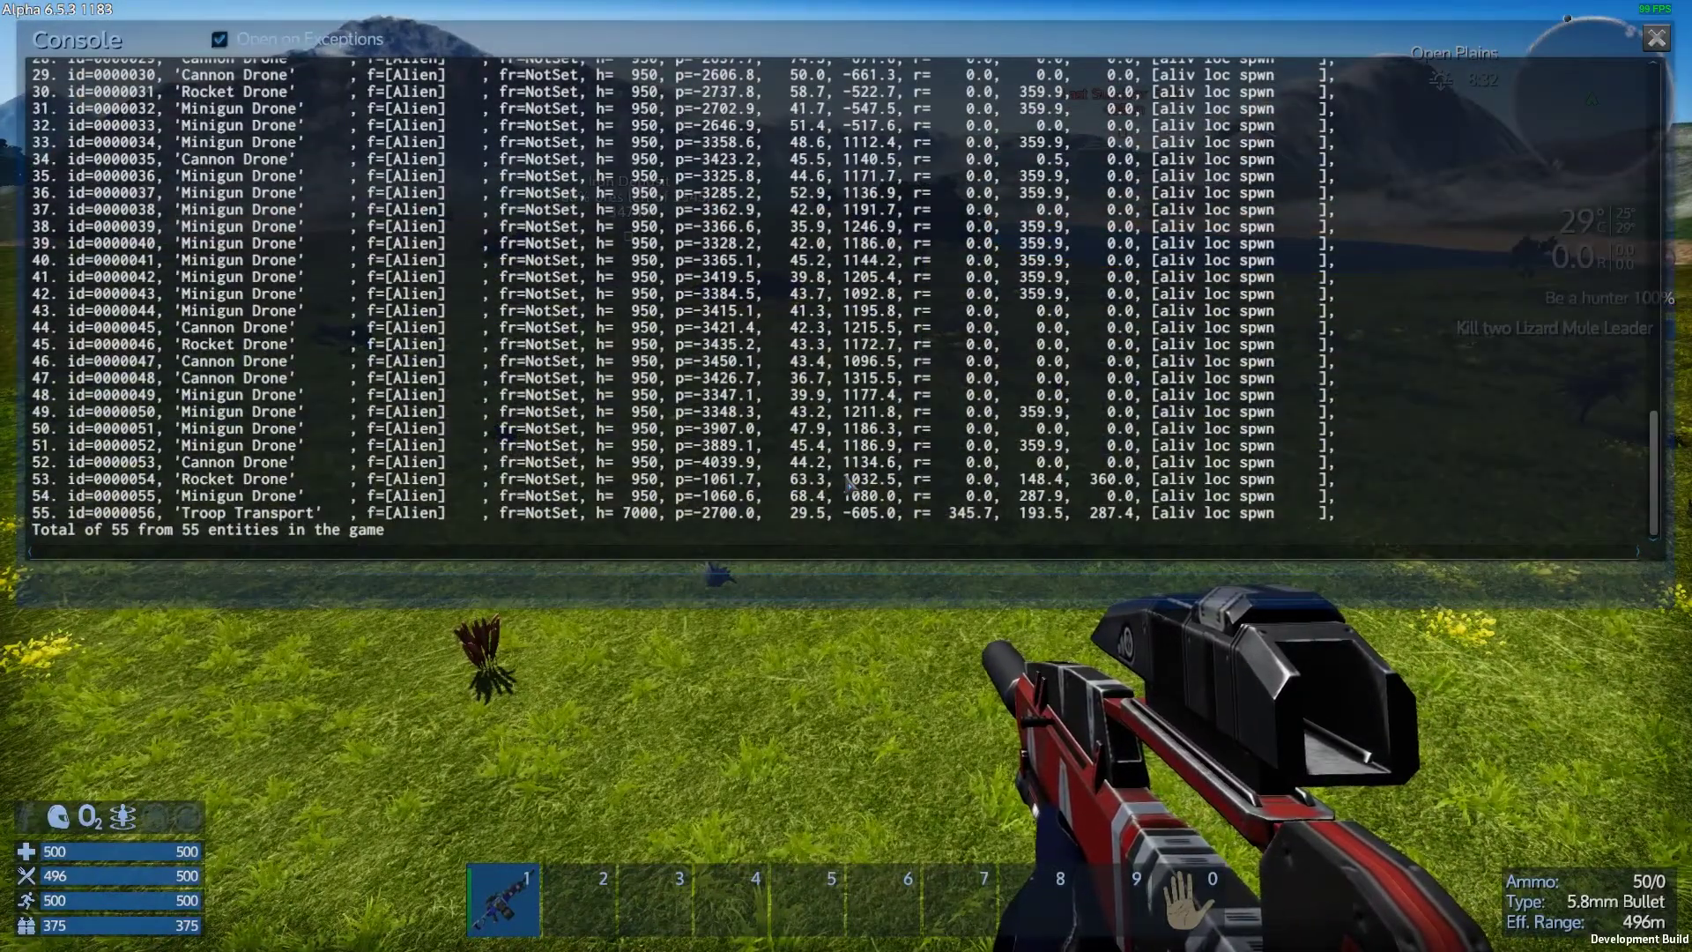
key(grave)
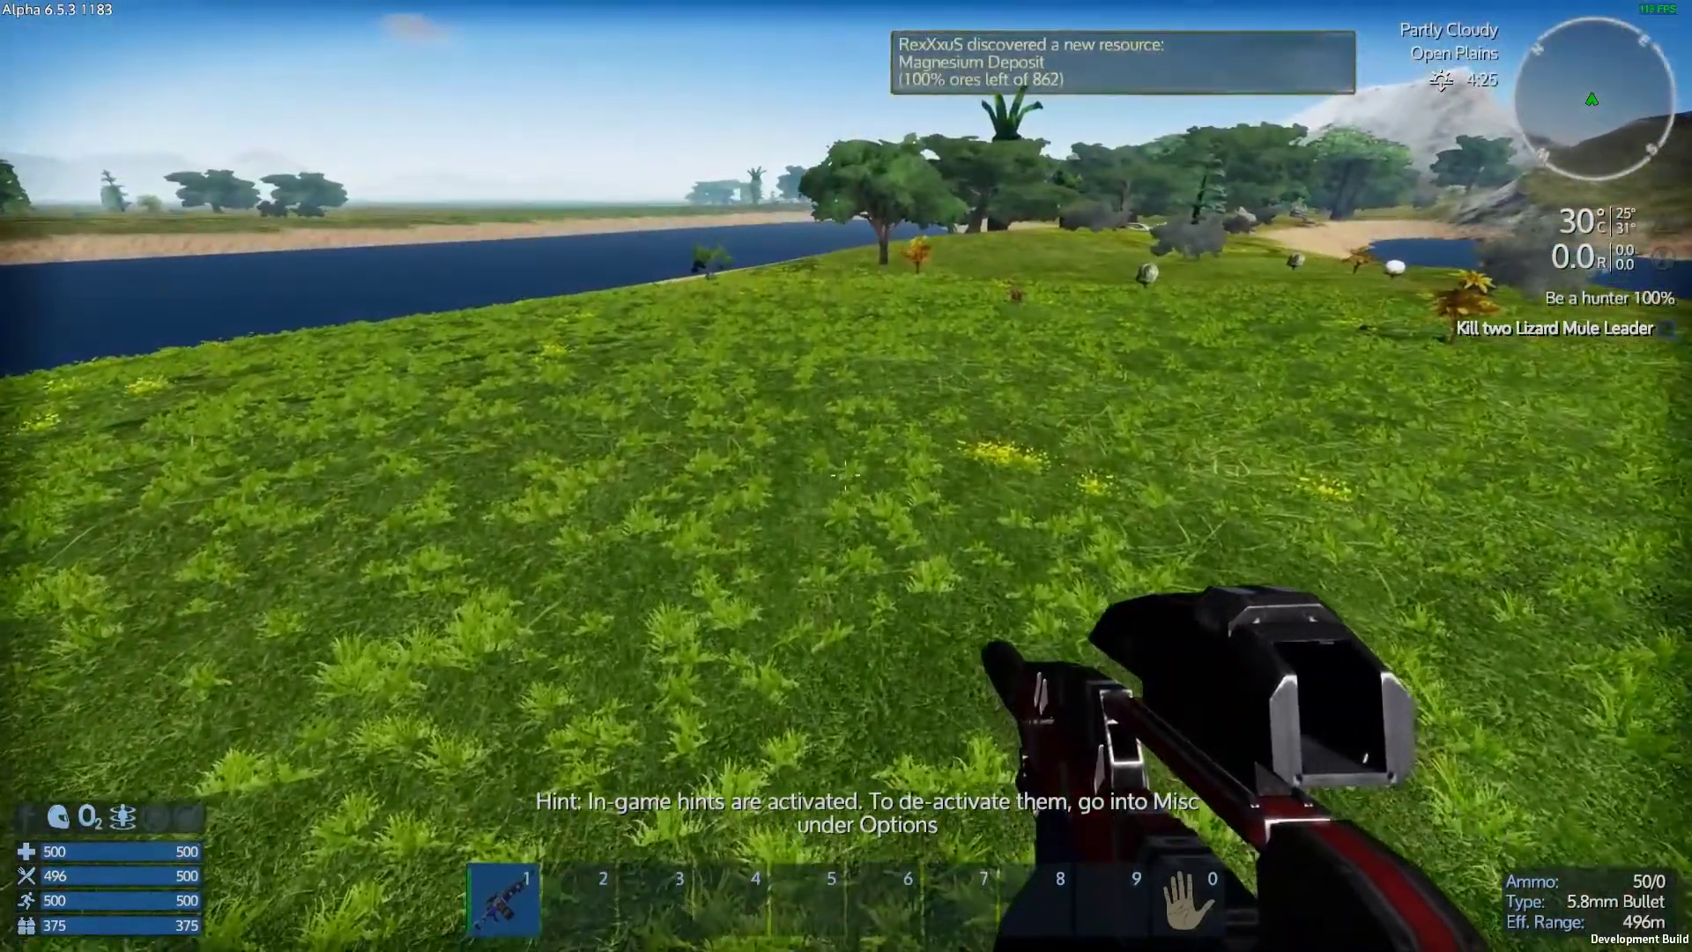
Walk over the grassy riverside rise and confirm the console lists two Lizard Mule leaders among 73 entities
key(grave)
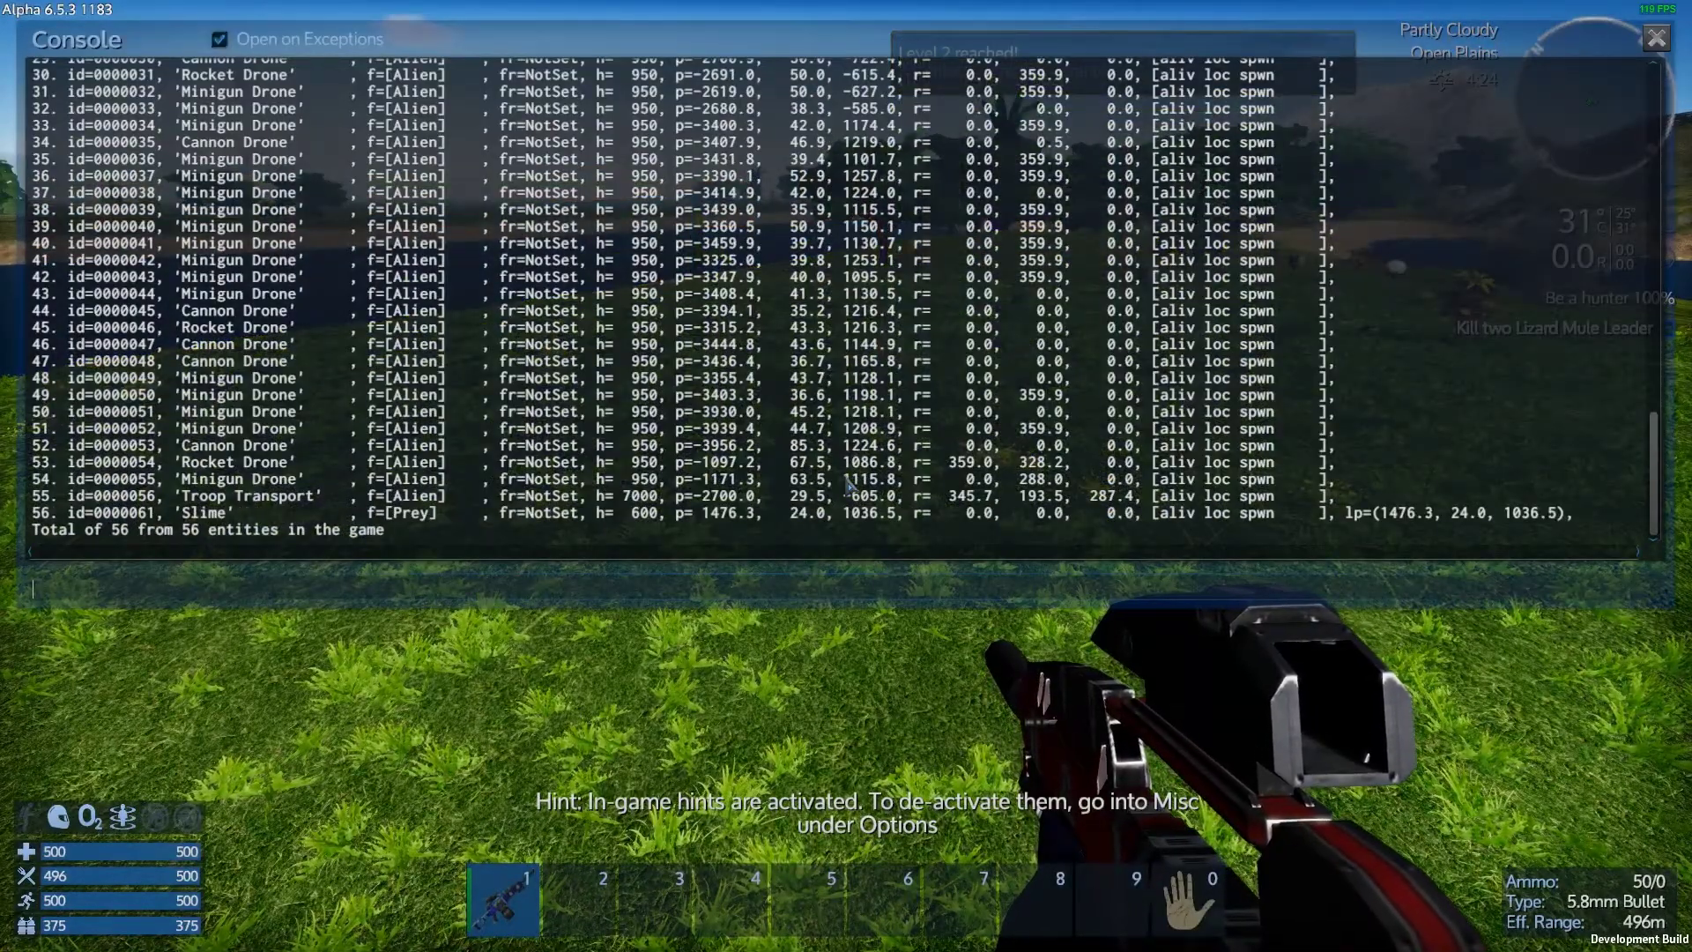
key(grave)
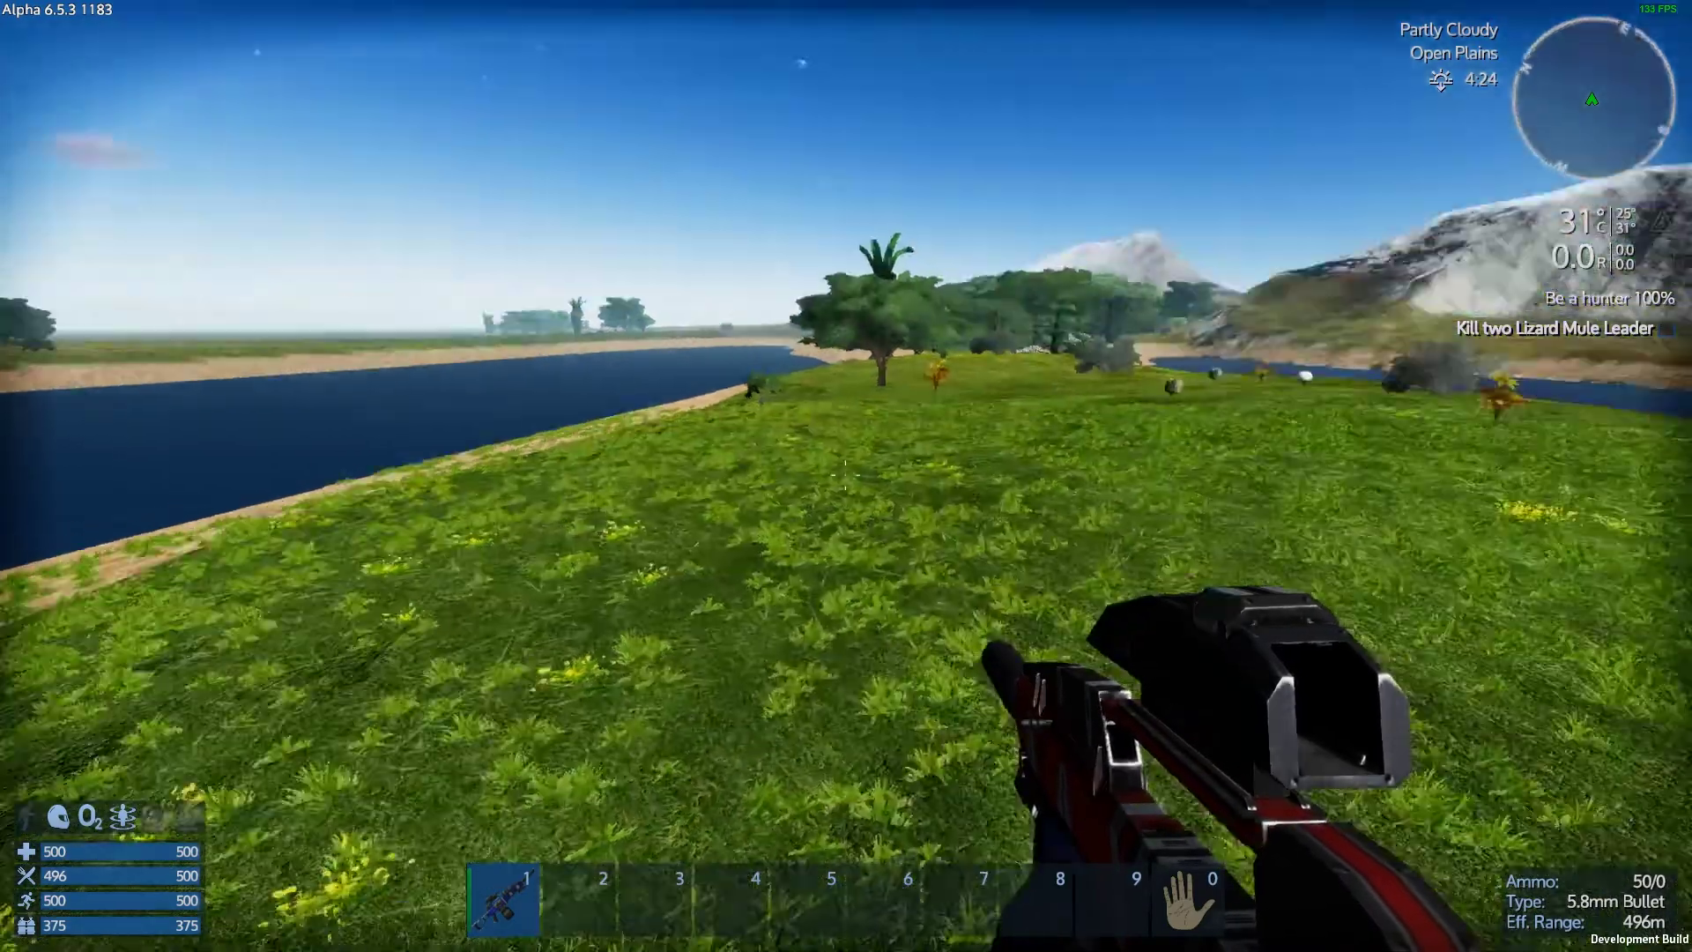
key(w)
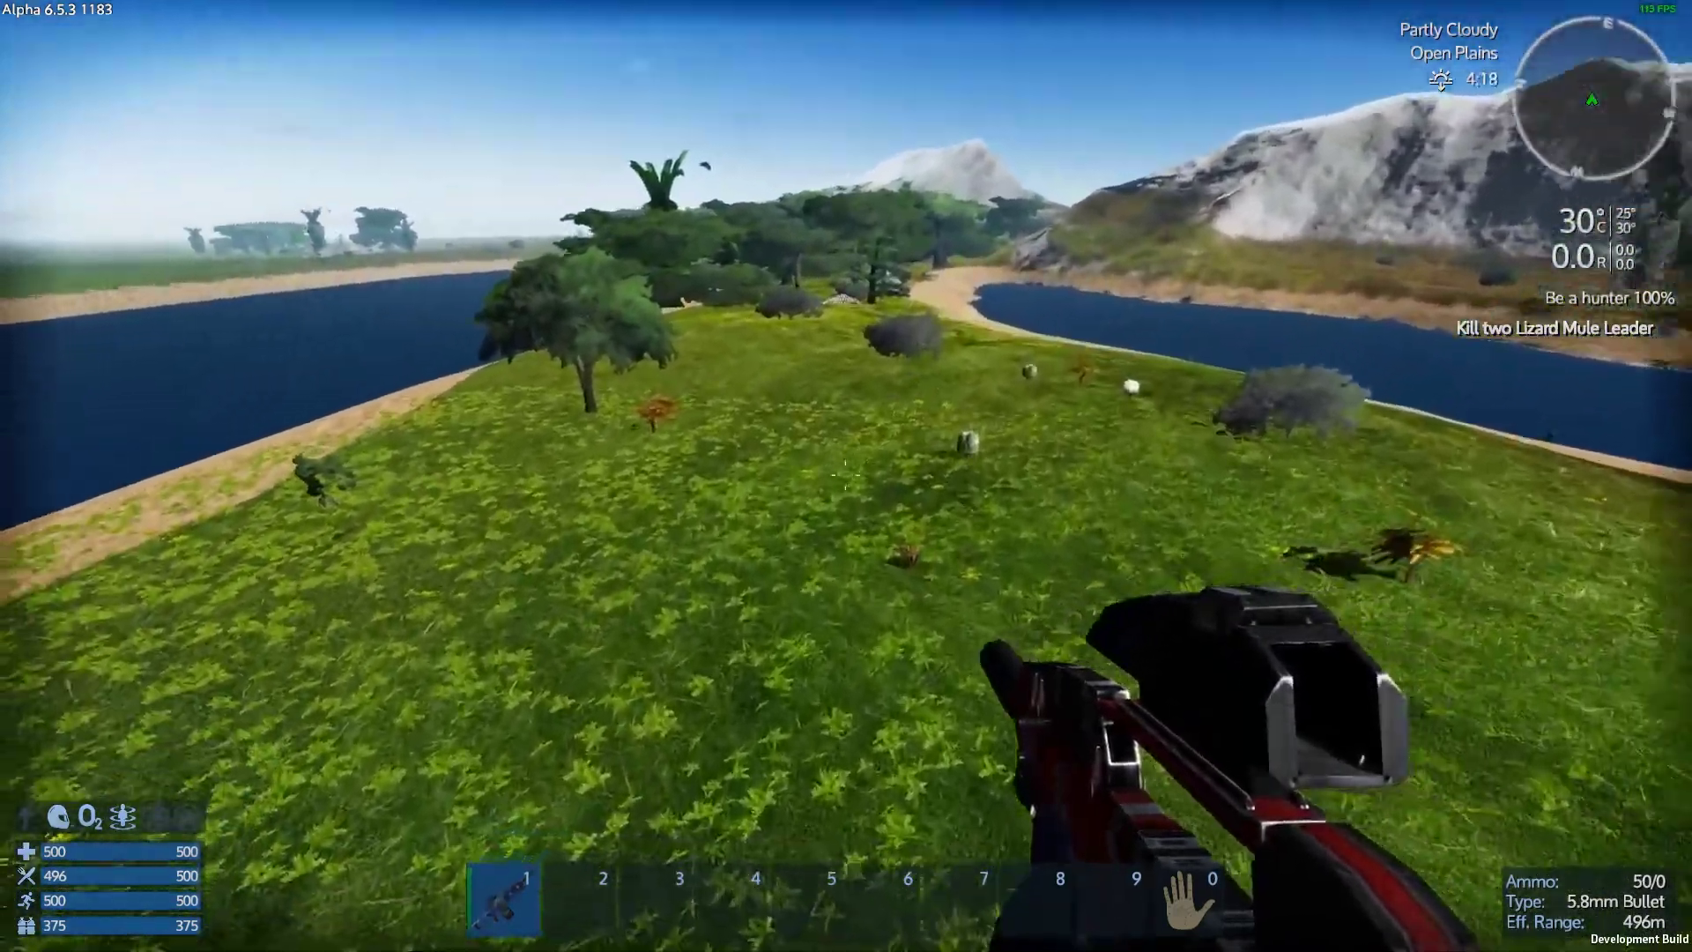
key(w)
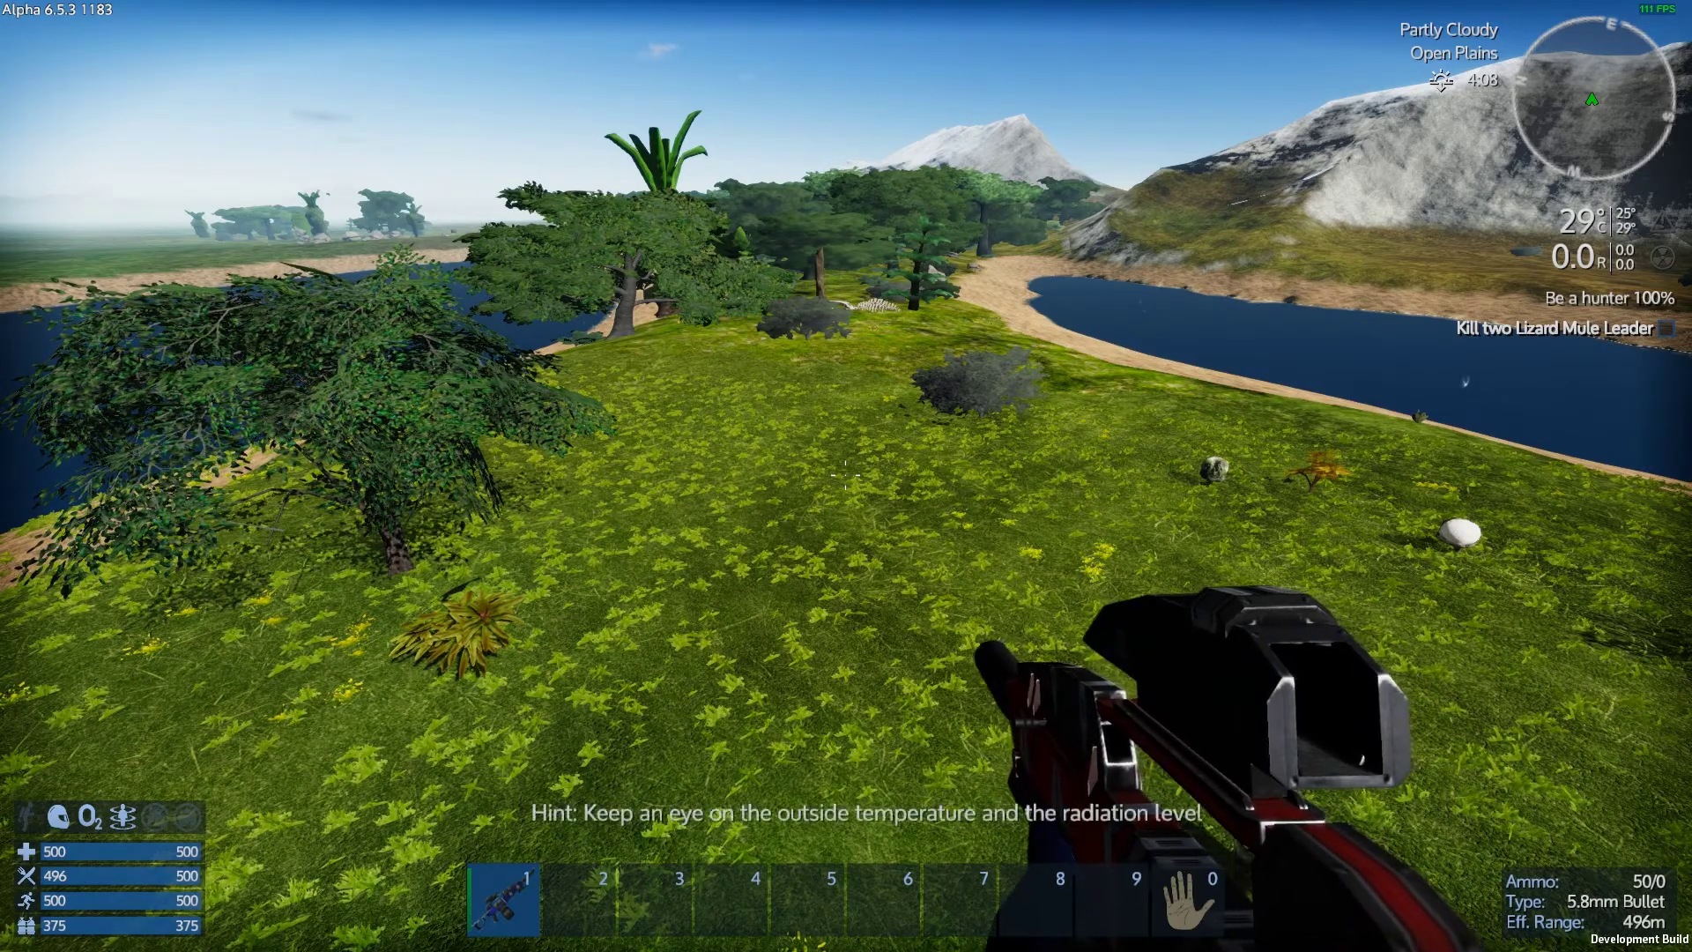
key(grave)
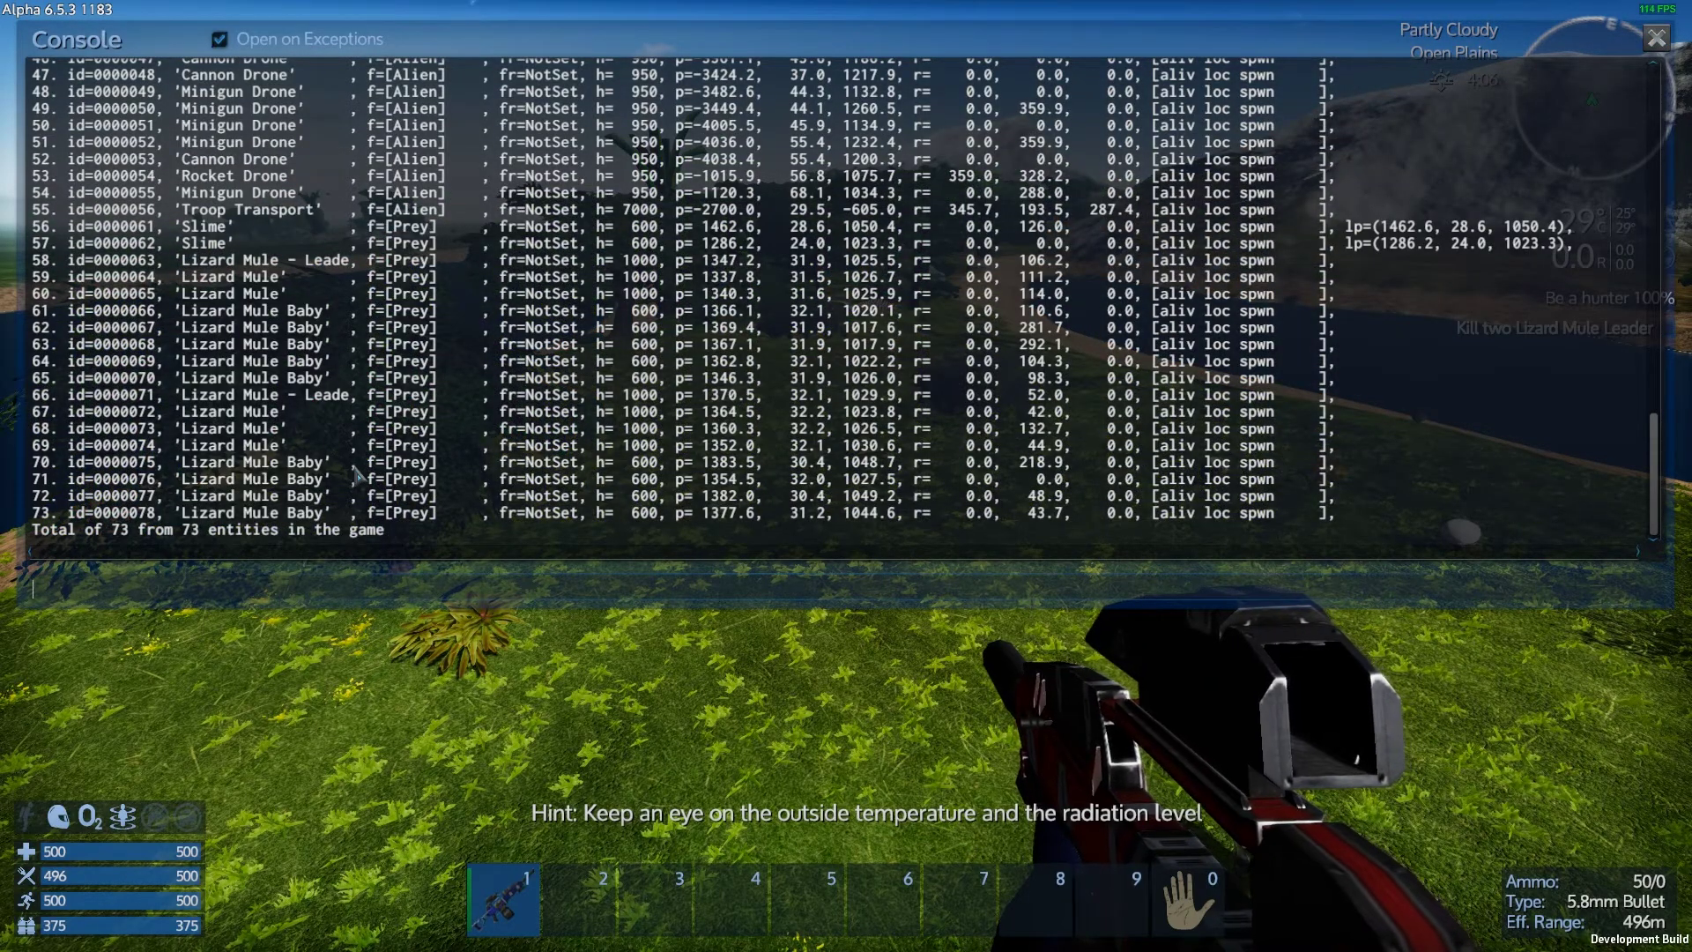
Shoot the two Lizard Mule leaders and dismiss the mission completed message
key(grave)
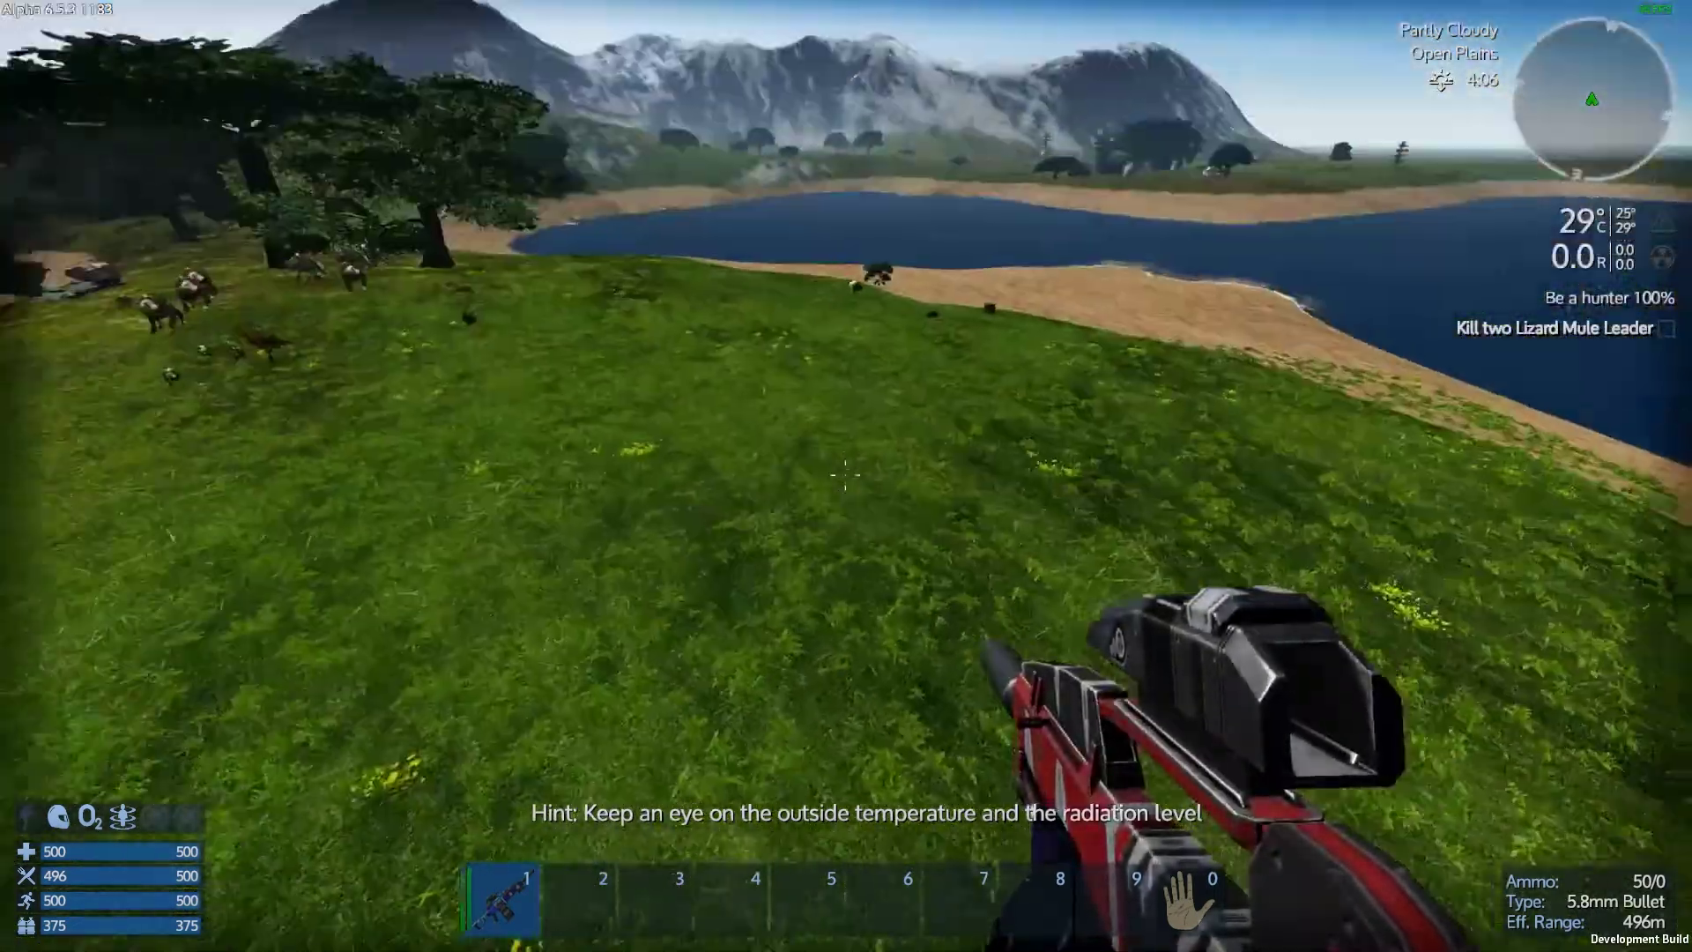
key(w)
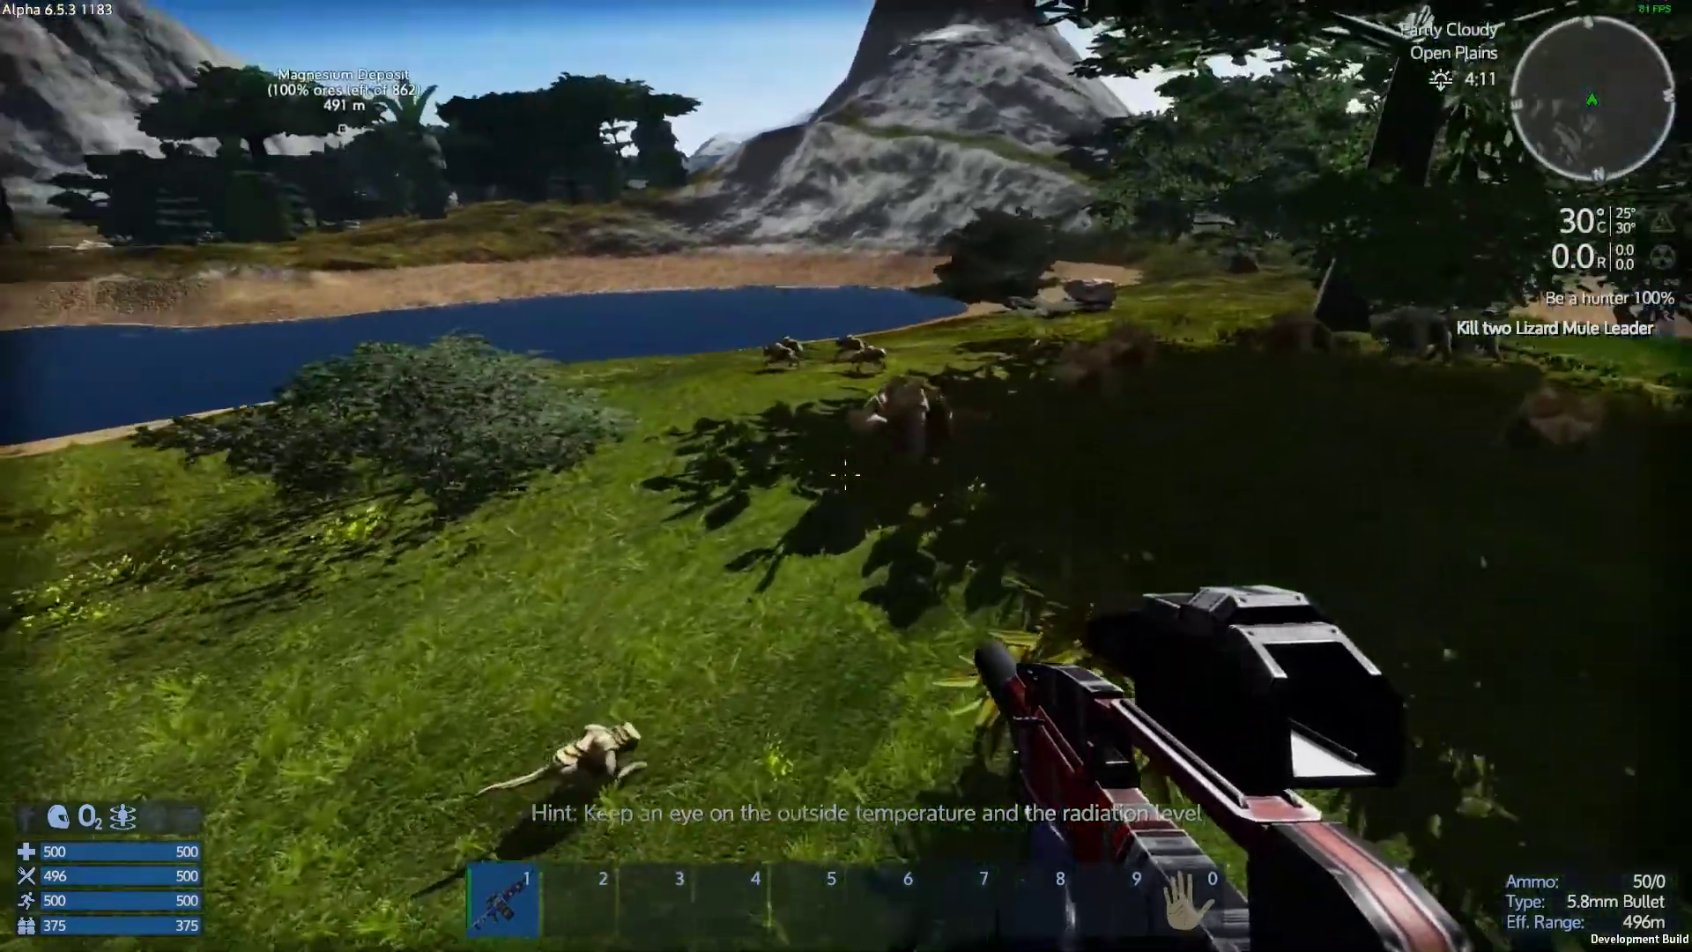
click(846, 476)
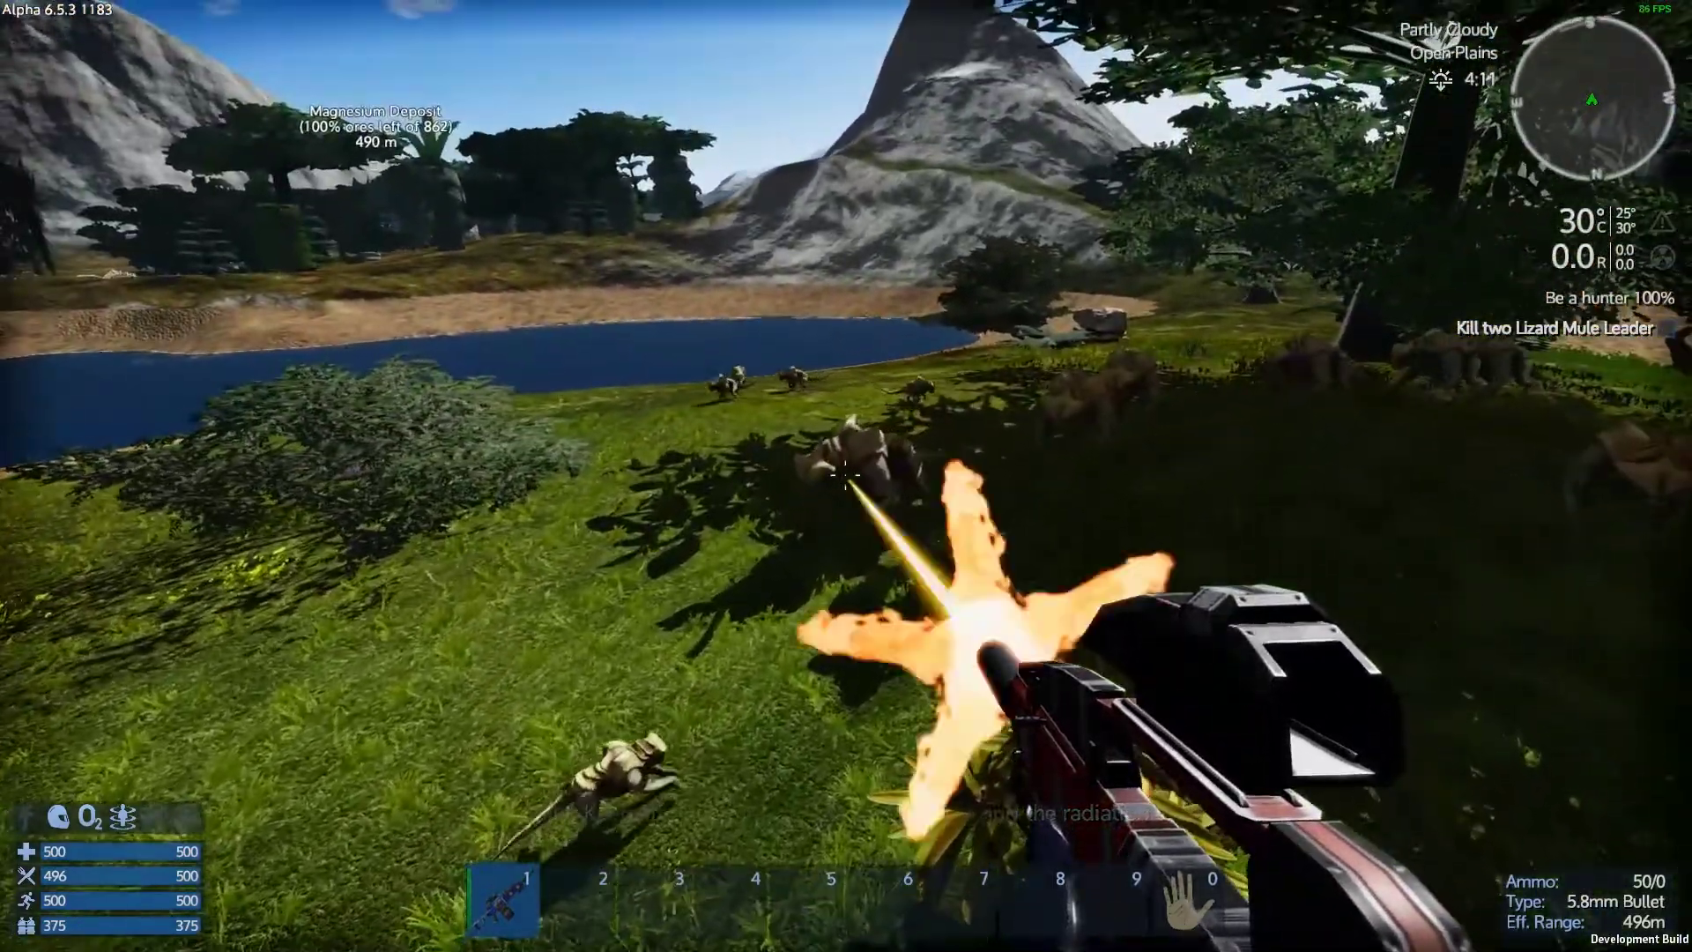
click(846, 476)
click(846, 475)
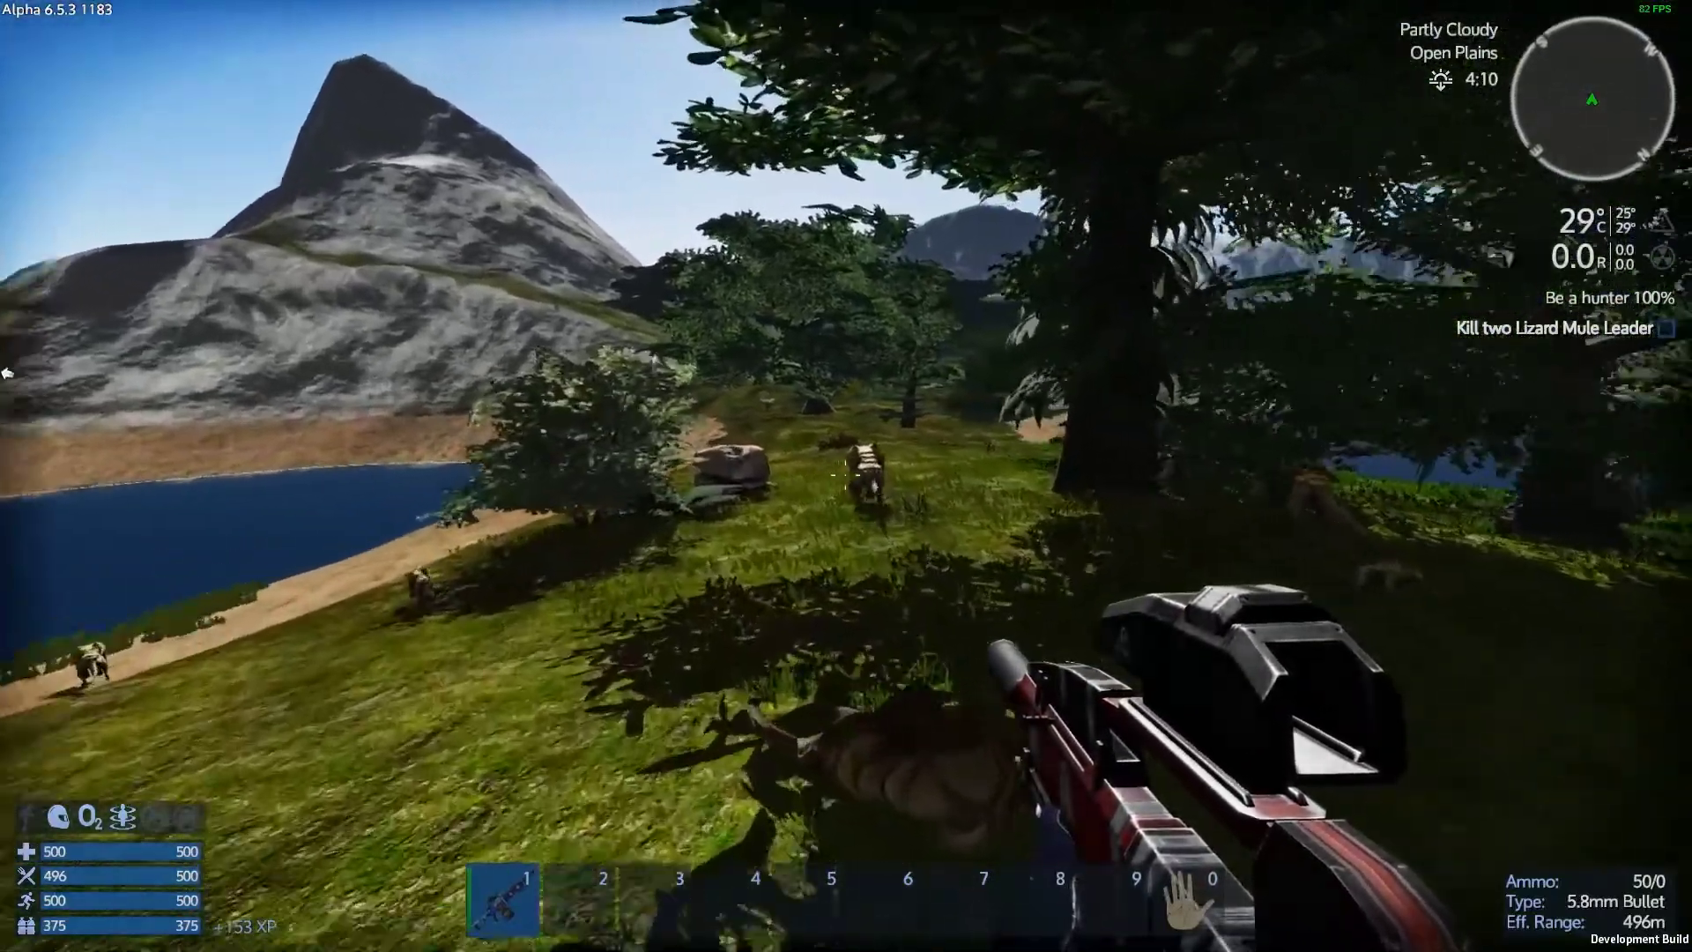
click(846, 476)
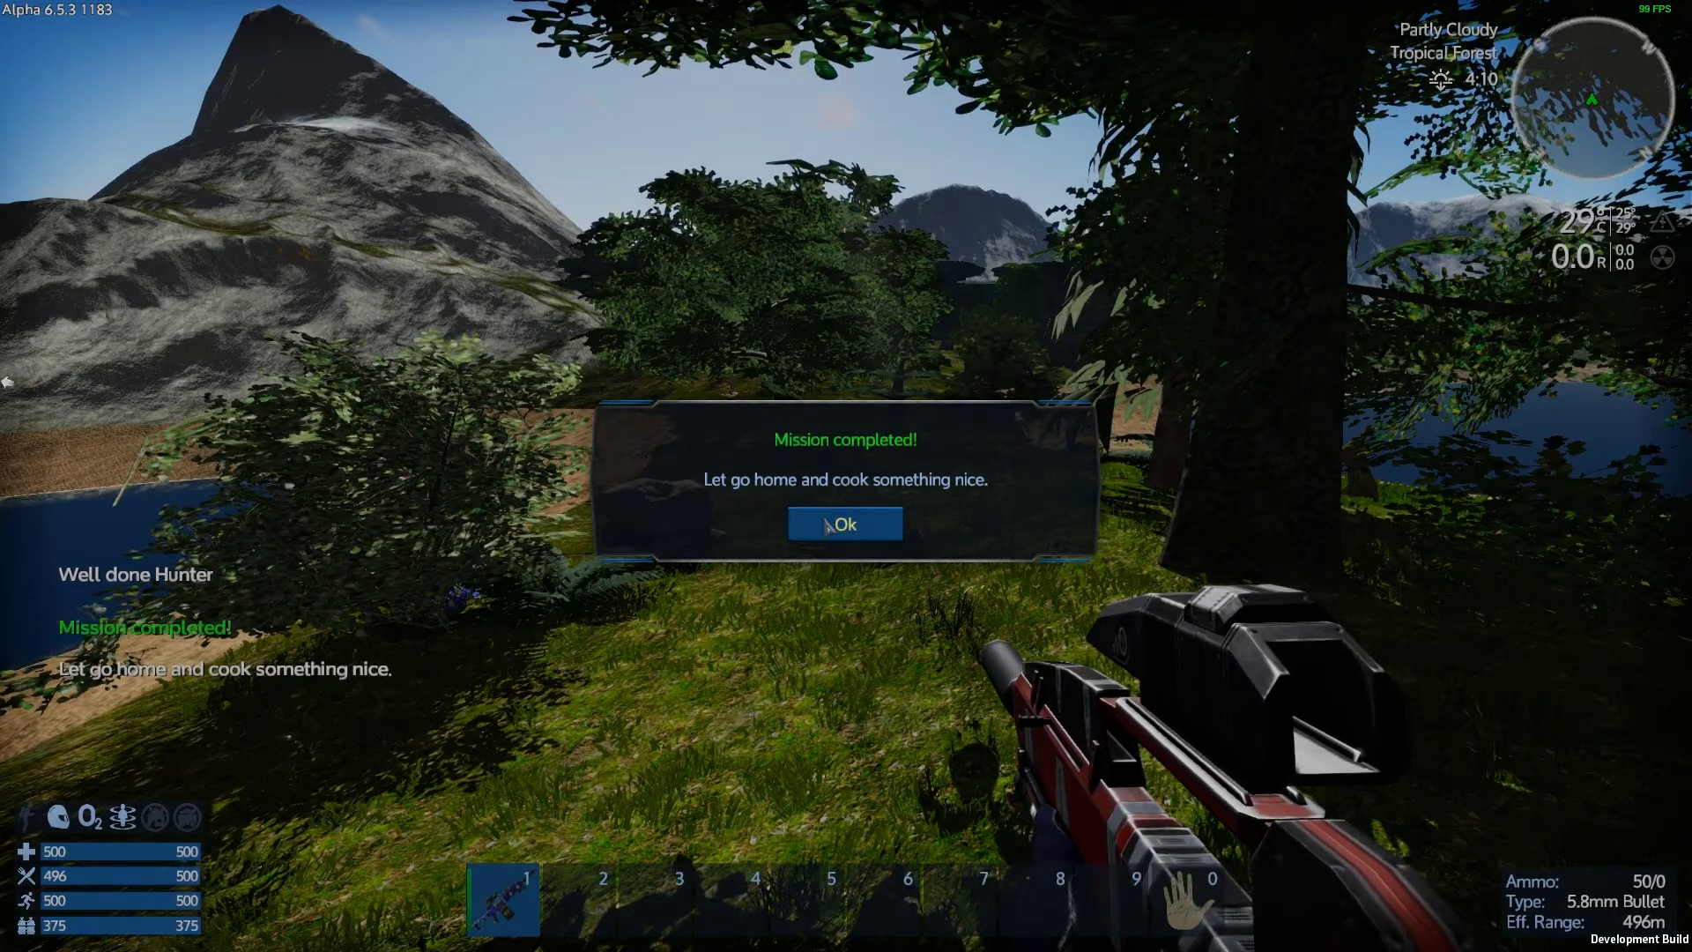
click(844, 524)
Check the 10000x Money Card in the inventory, then show ePDA's PDAview mission overview
key(i)
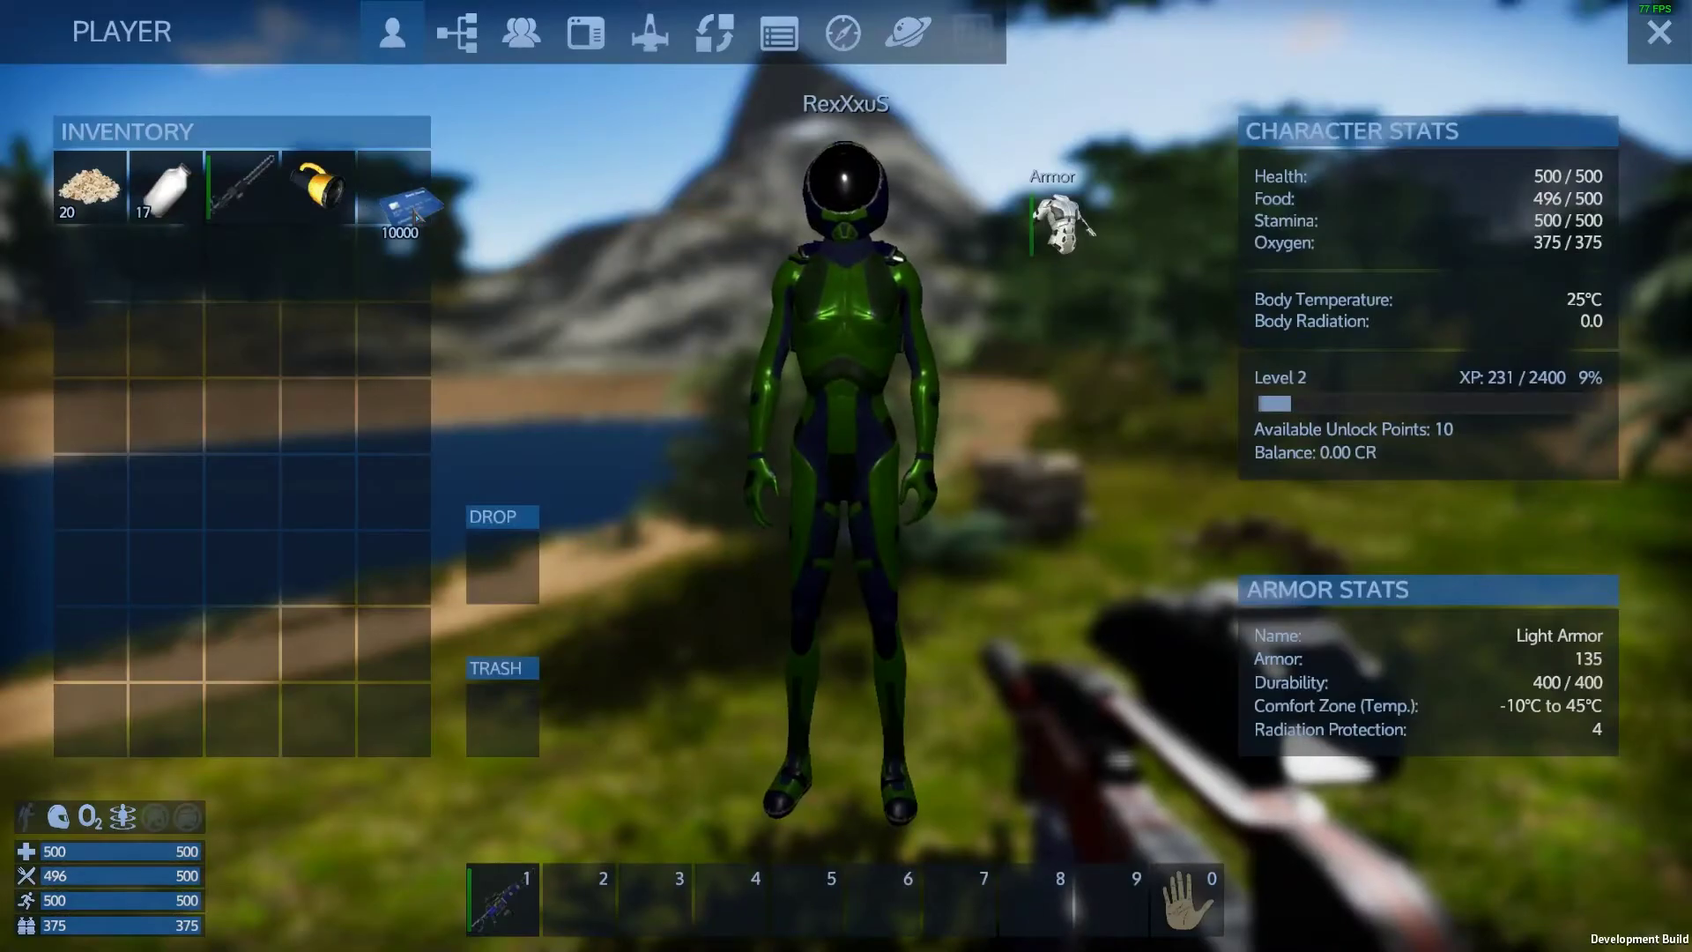
drag(414, 214, 455, 412)
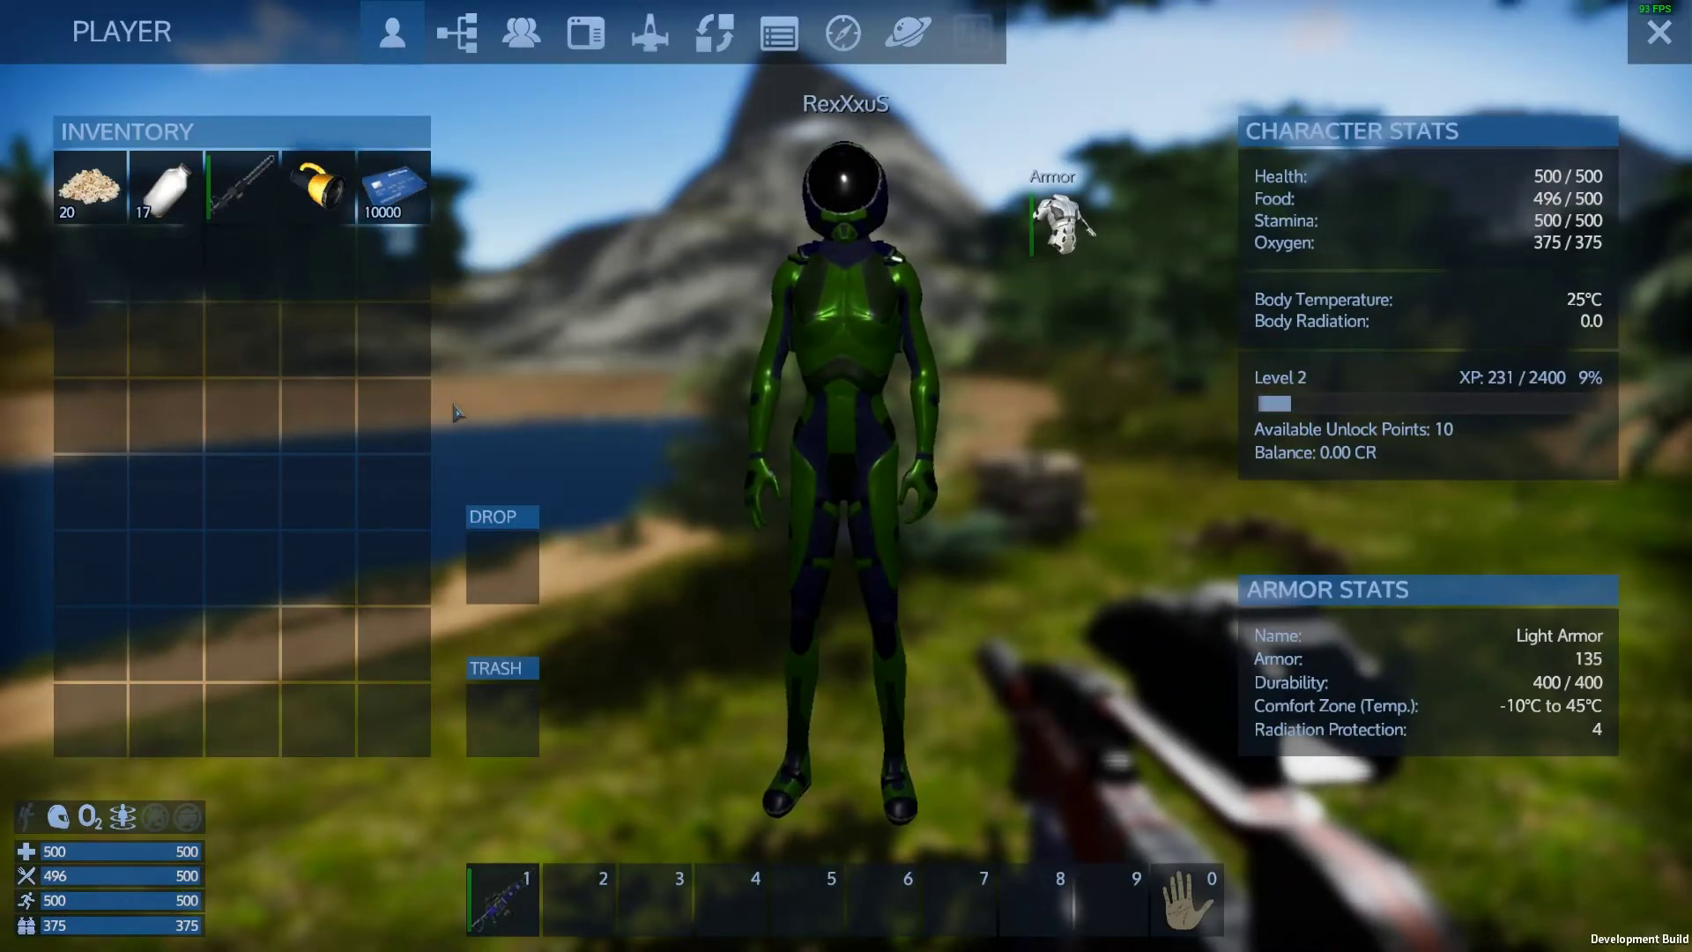
key(i)
key(alt+Tab)
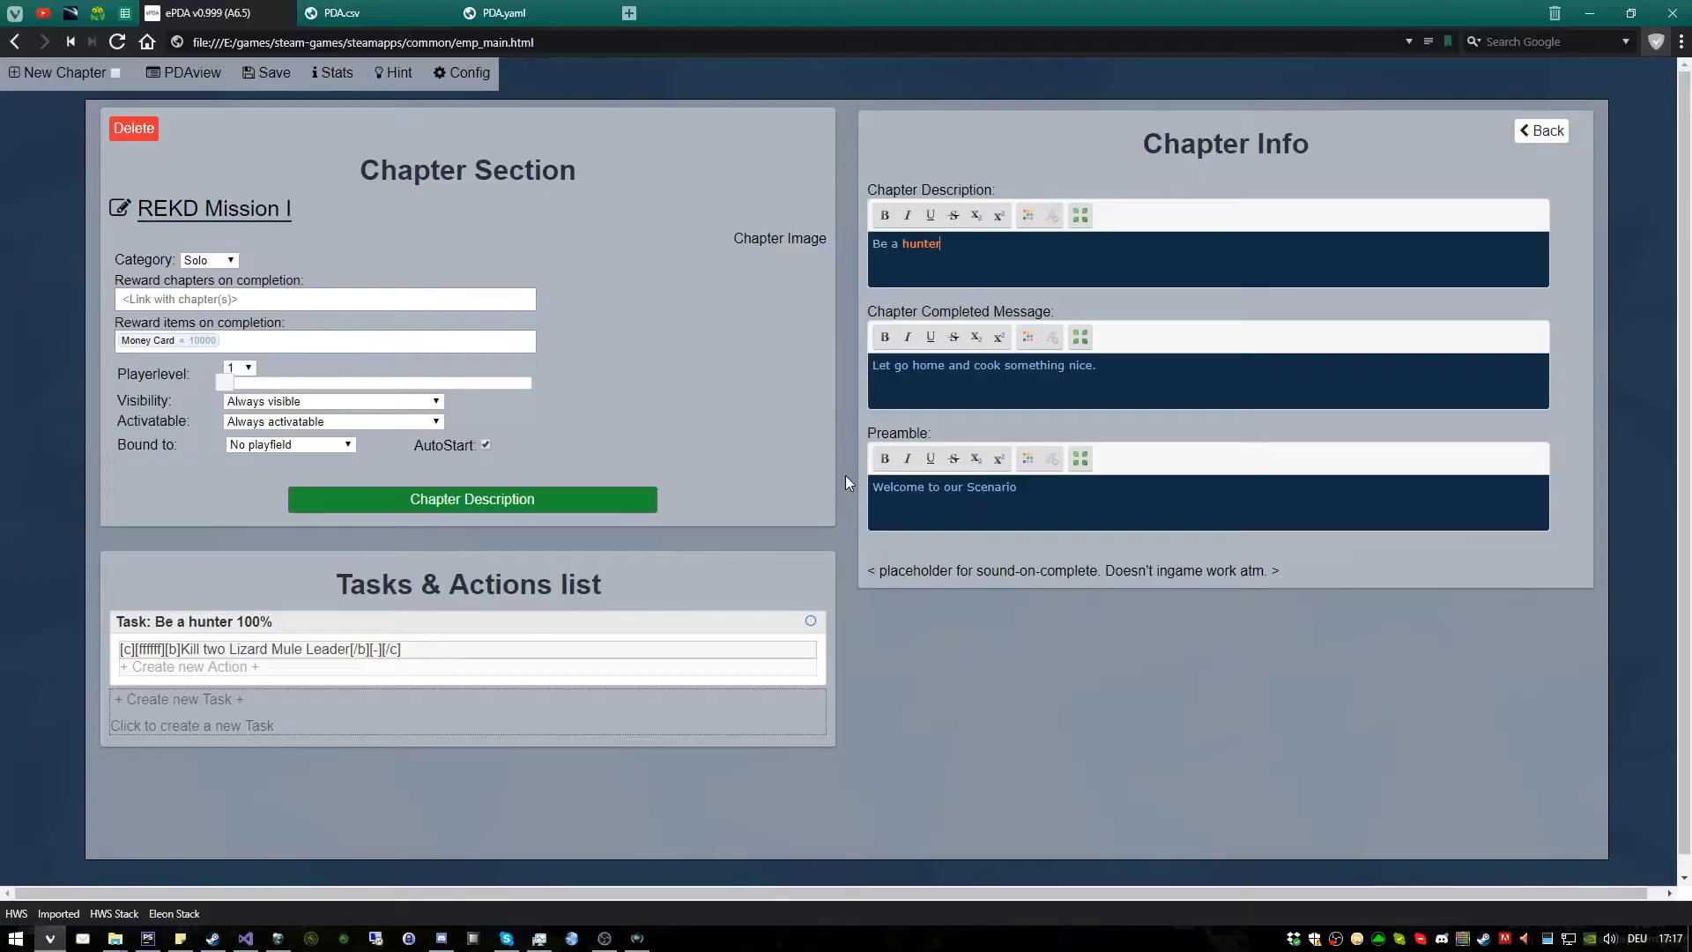
click(183, 73)
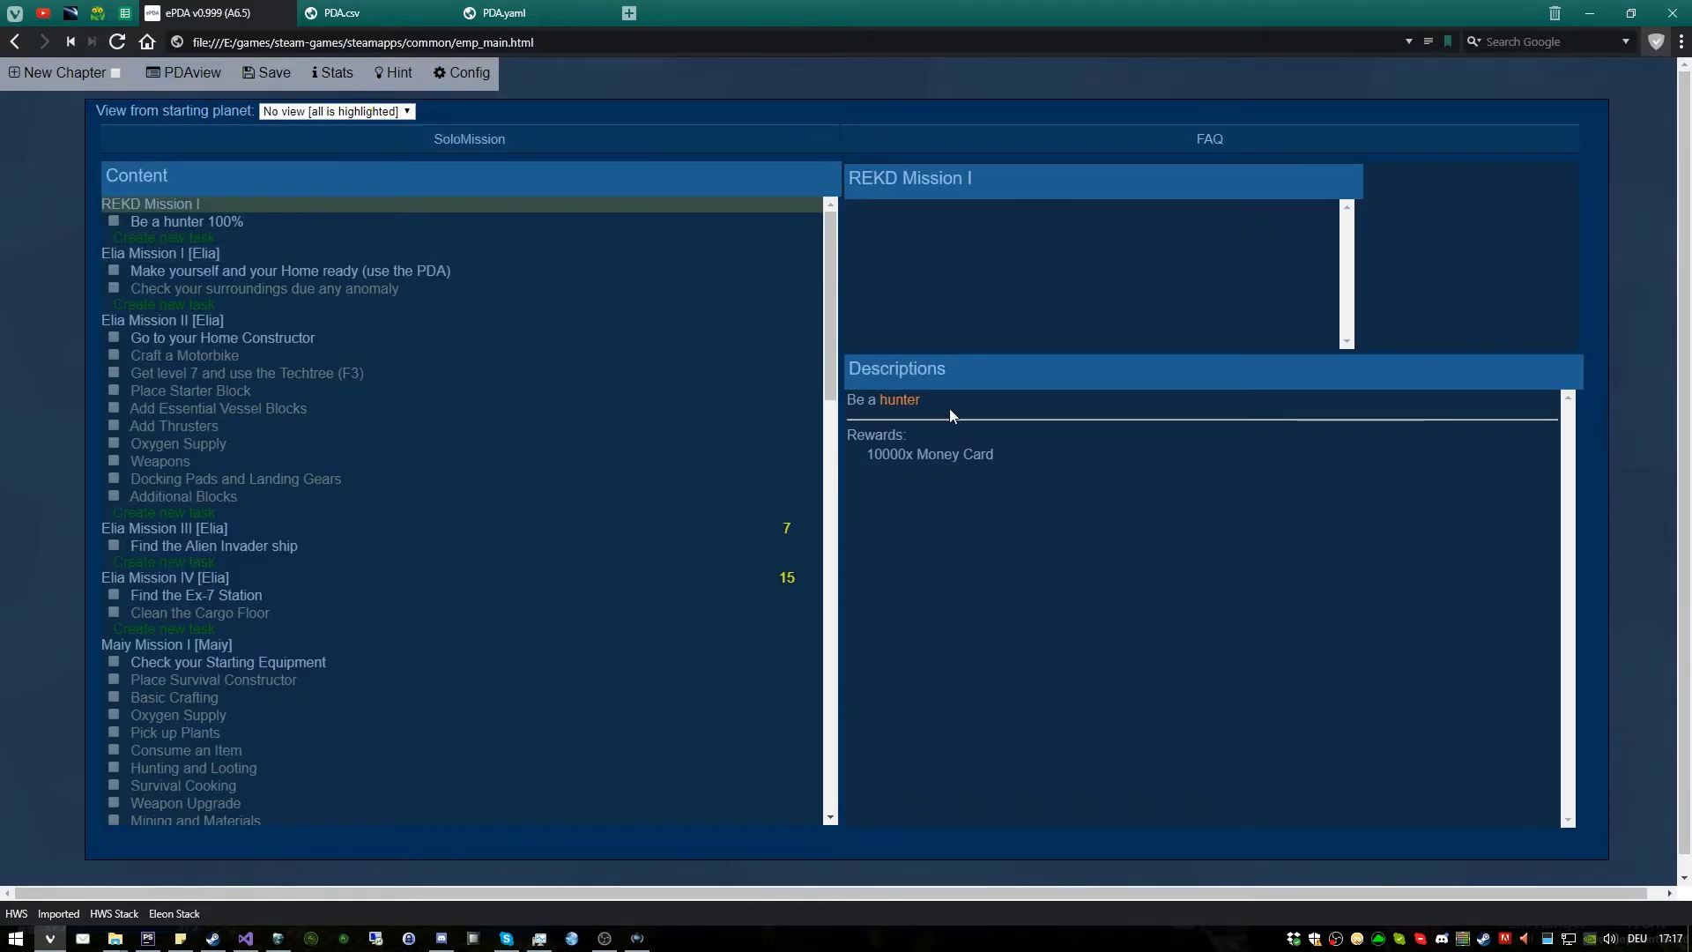